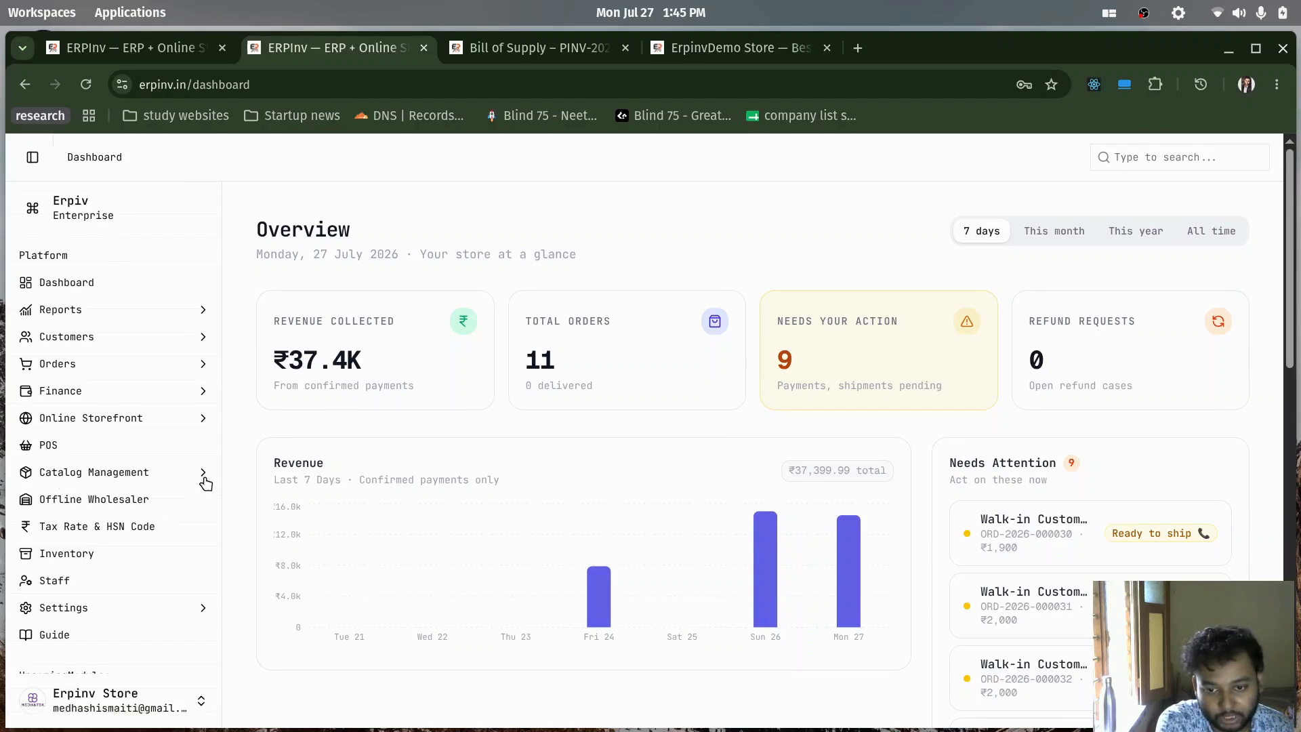
Open product management in the catalog and bring up the blank form for adding a new product
{"action": "left_click", "coordinate": [203, 474]}
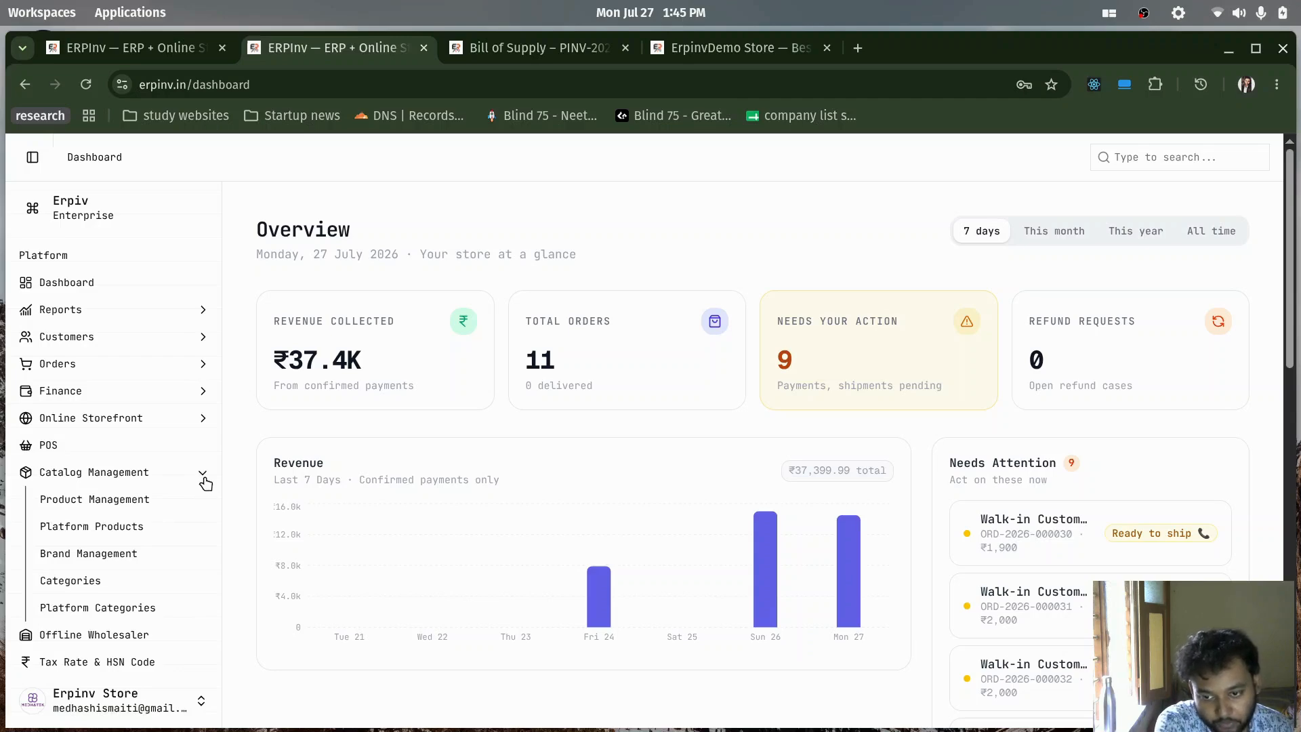
{"action": "left_click", "coordinate": [79, 502]}
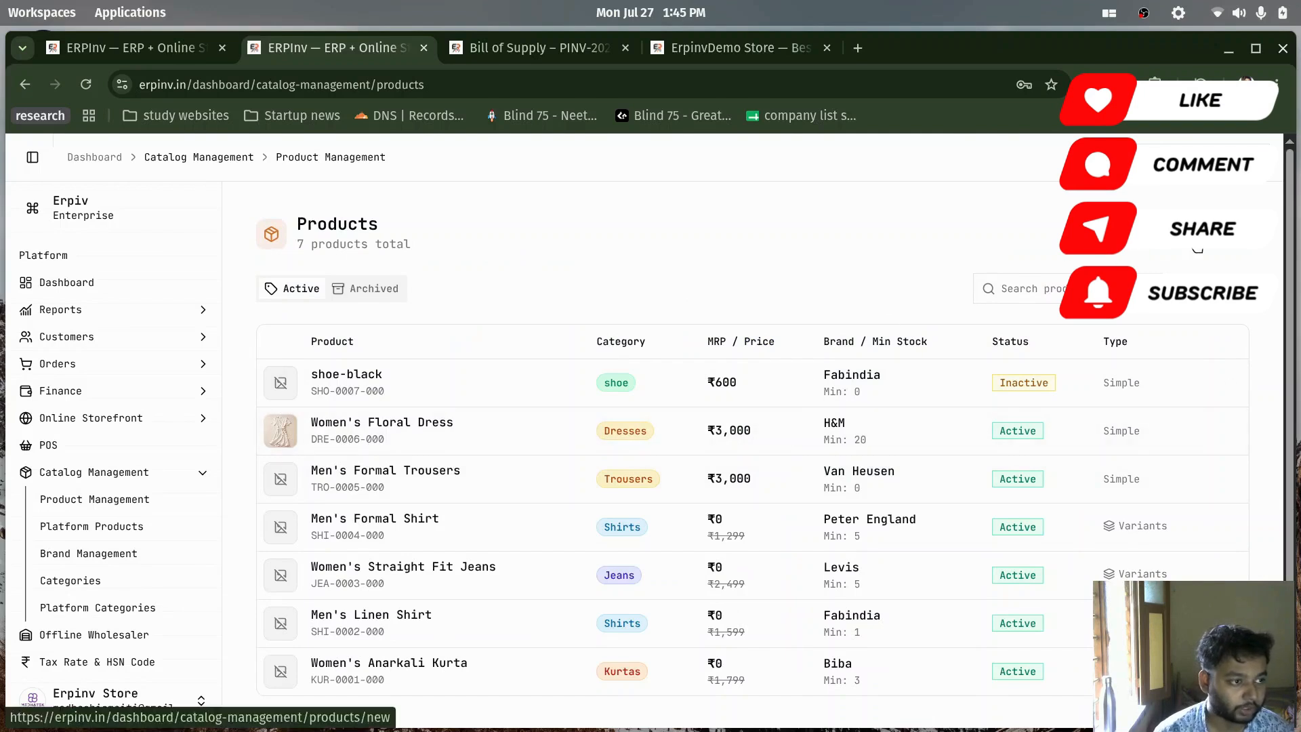
{"action": "left_click", "coordinate": [1198, 249]}
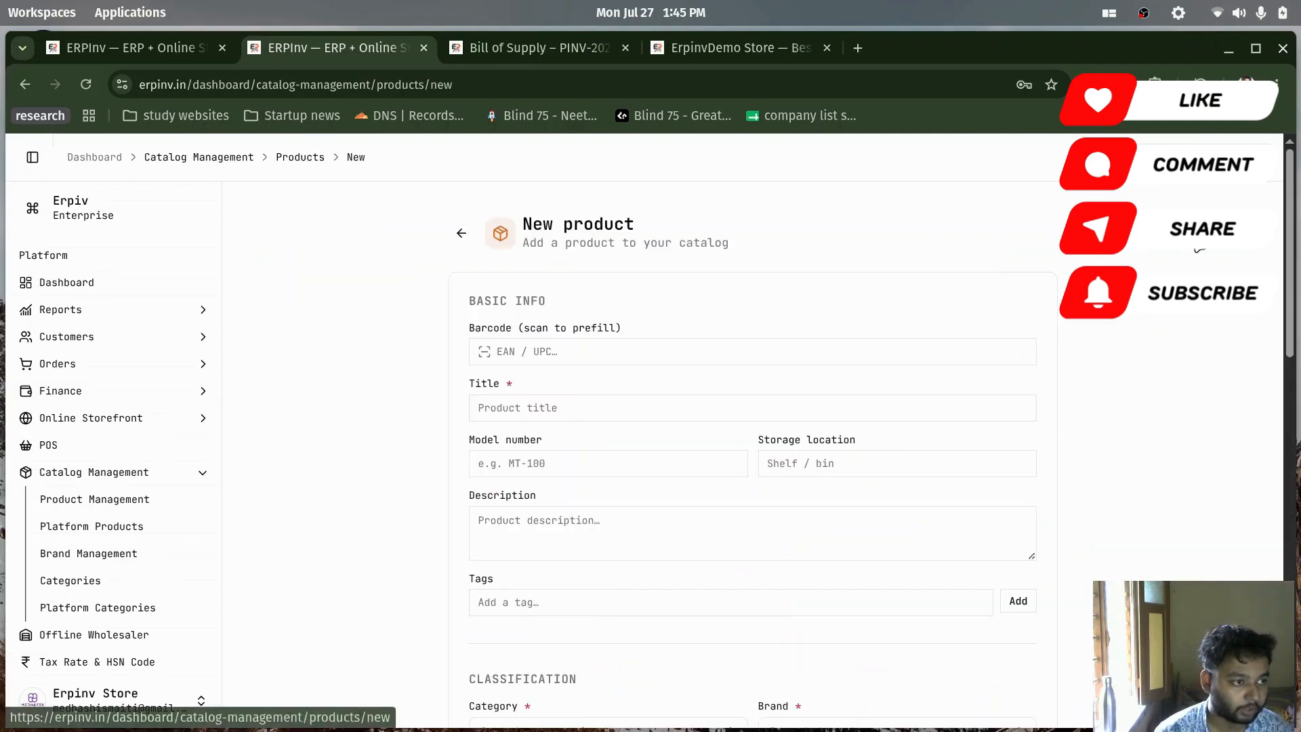
Examine the new product form's basic info fields, from barcode, title and storage location to description and tags
{"action": "left_click", "coordinate": [501, 350]}
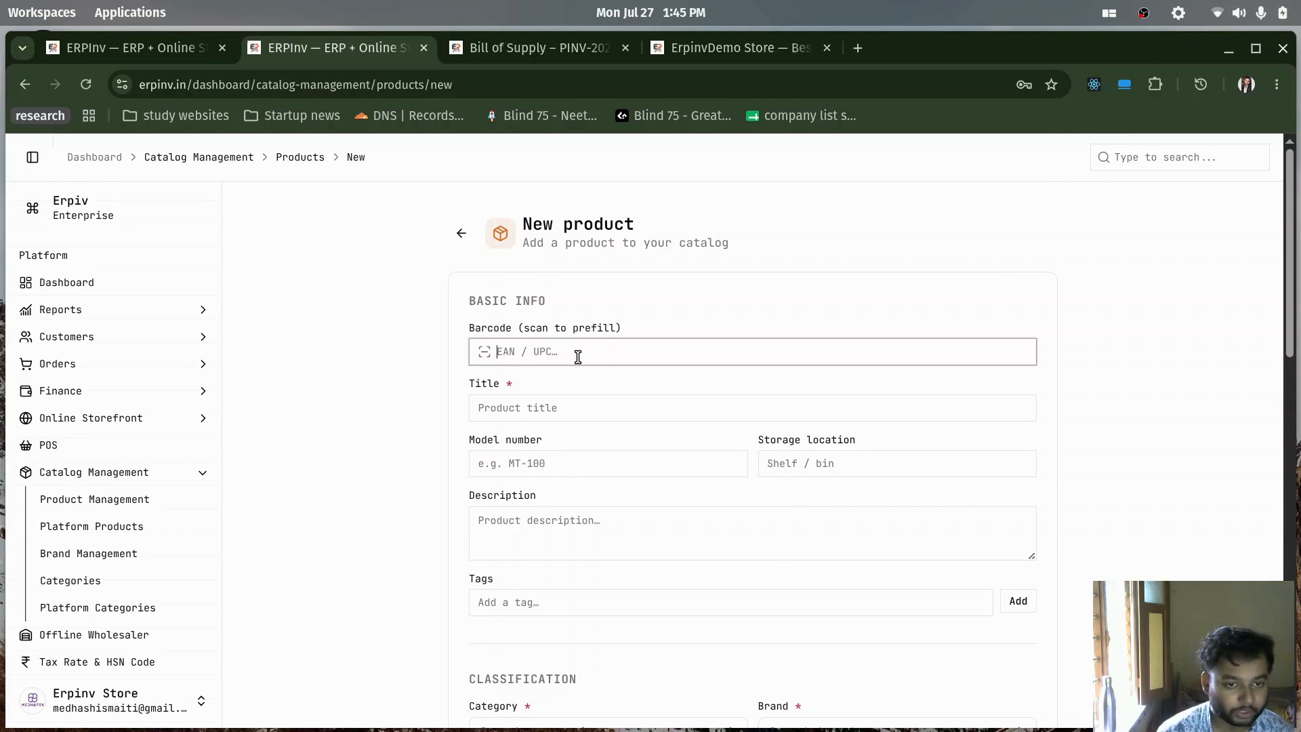
{"action": "left_click", "coordinate": [505, 407]}
{"action": "scroll", "coordinate": [580, 425], "scroll_direction": "down", "scroll_amount": 3}
{"action": "left_click", "coordinate": [793, 358]}
{"action": "scroll", "coordinate": [592, 376], "scroll_direction": "down", "scroll_amount": 3}
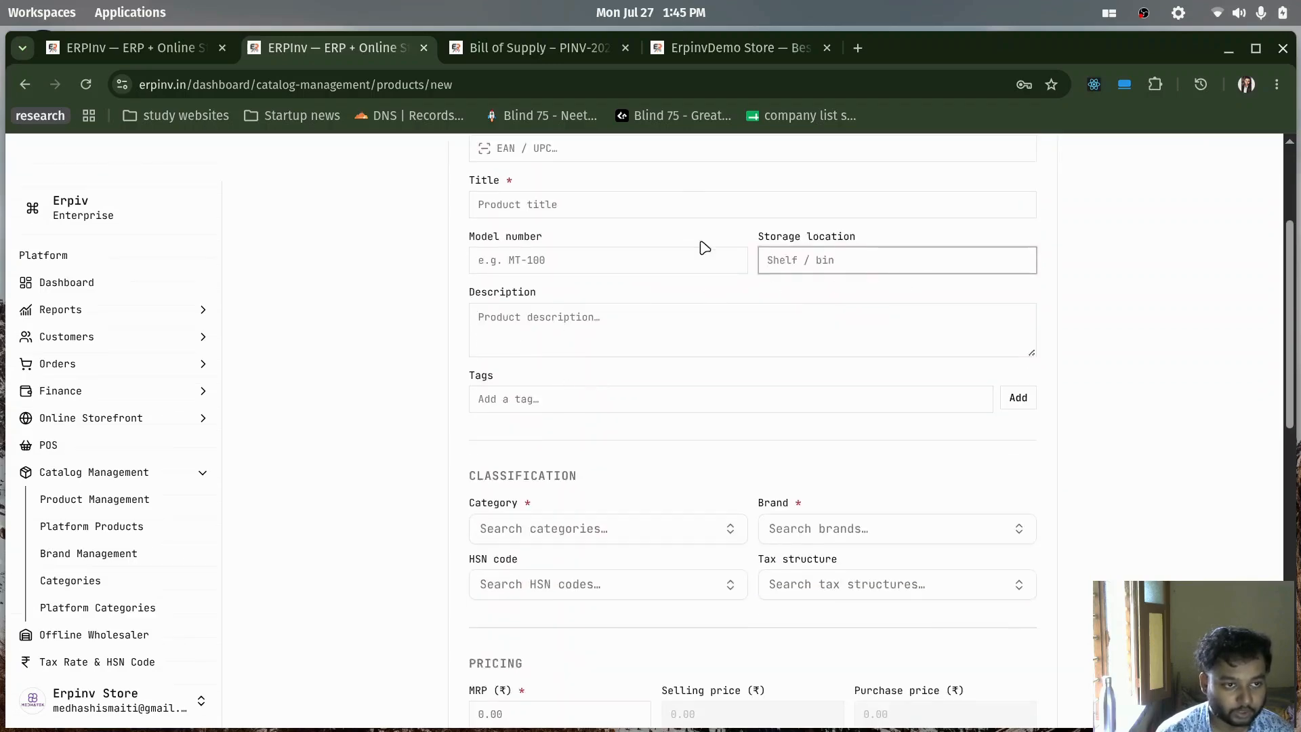
{"action": "scroll", "coordinate": [575, 341], "scroll_direction": "down", "scroll_amount": 9}
{"action": "scroll", "coordinate": [531, 339], "scroll_direction": "up", "scroll_amount": 6}
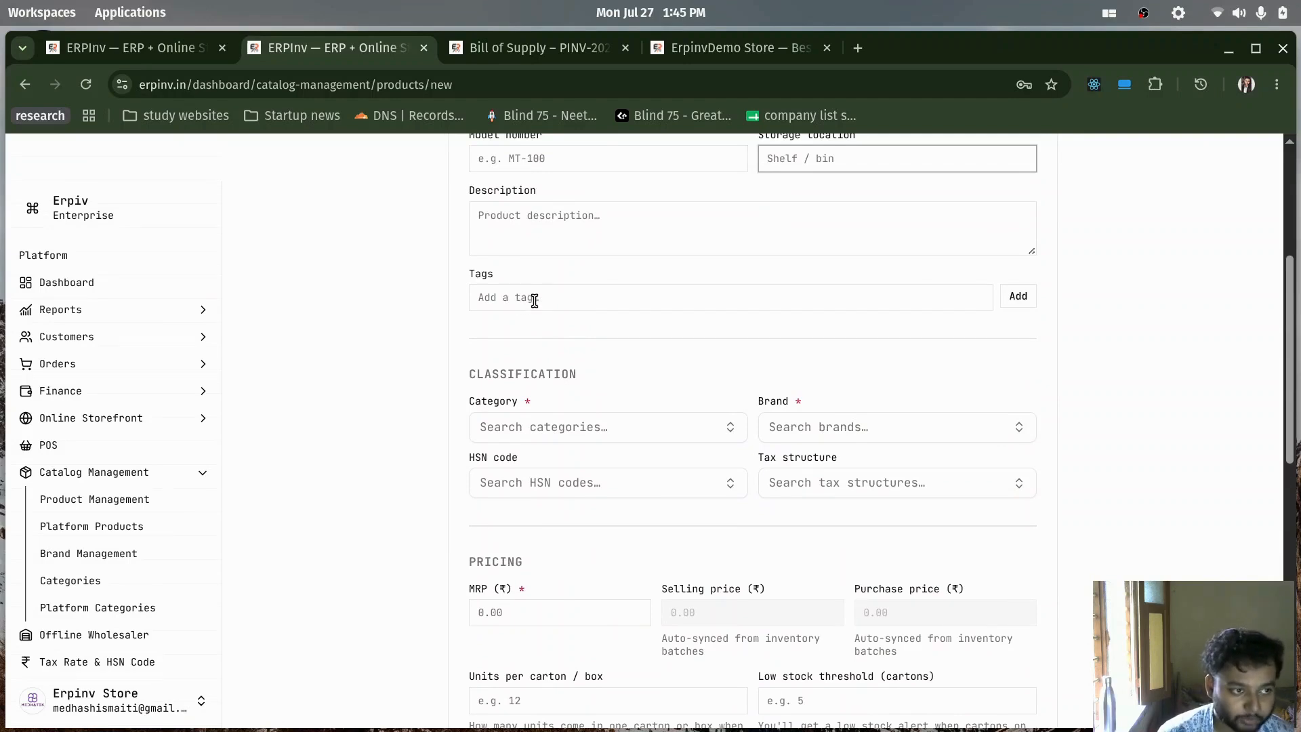
{"action": "scroll", "coordinate": [663, 328], "scroll_direction": "down", "scroll_amount": 3}
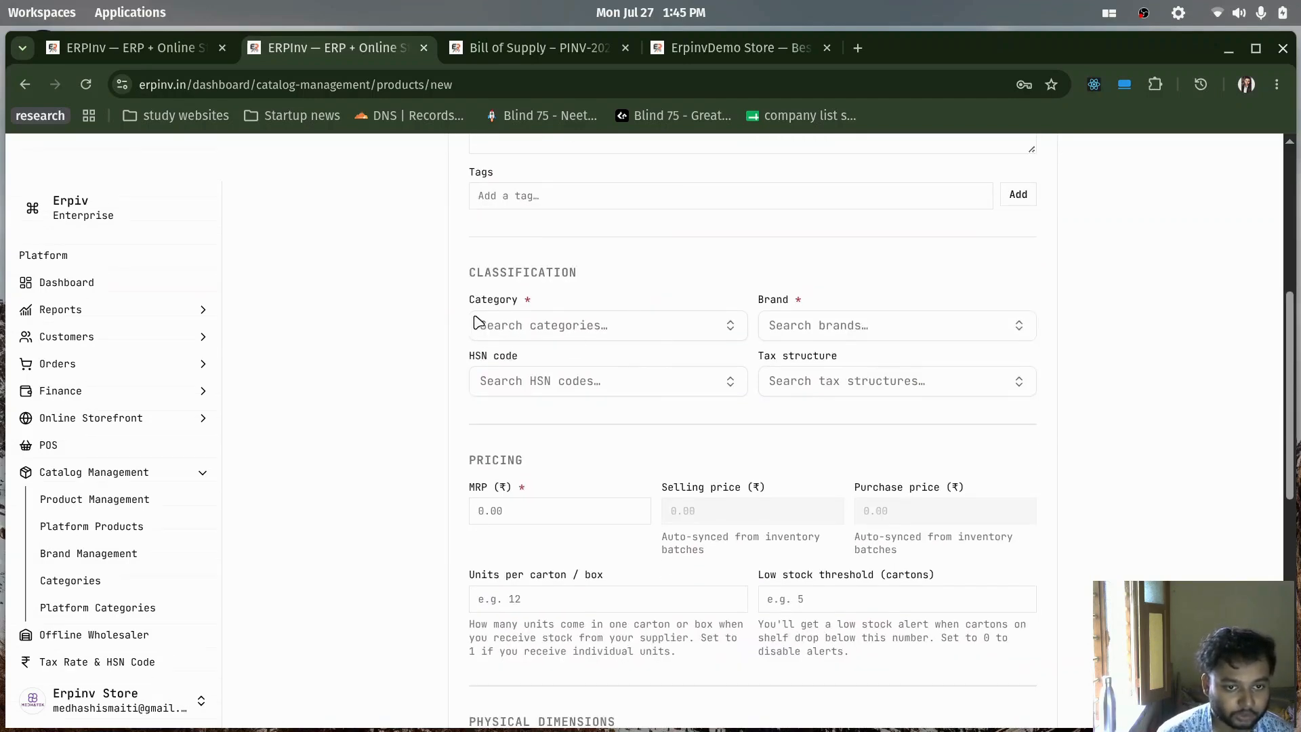
Look through the classification choices for category, brand, HSN code and tax structure without selecting any
{"action": "left_click", "coordinate": [644, 329]}
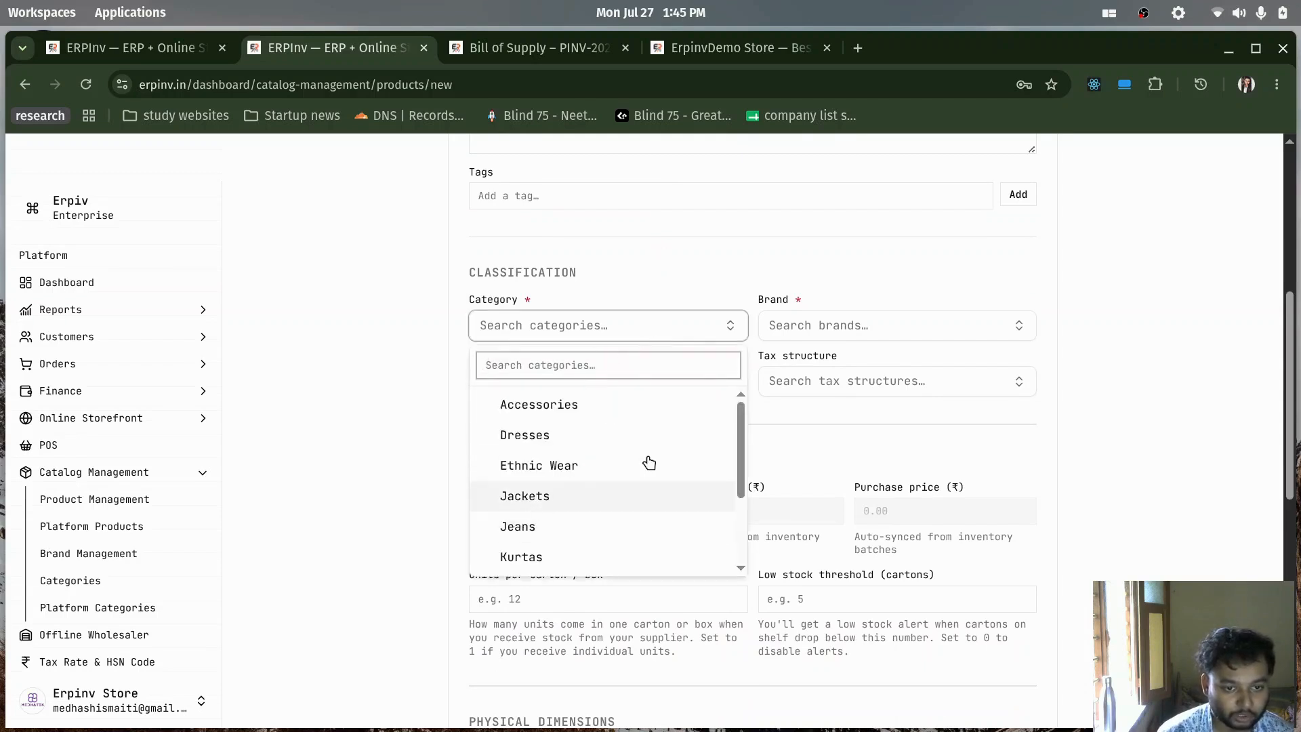
{"action": "left_click", "coordinate": [1145, 396]}
{"action": "left_click", "coordinate": [983, 333]}
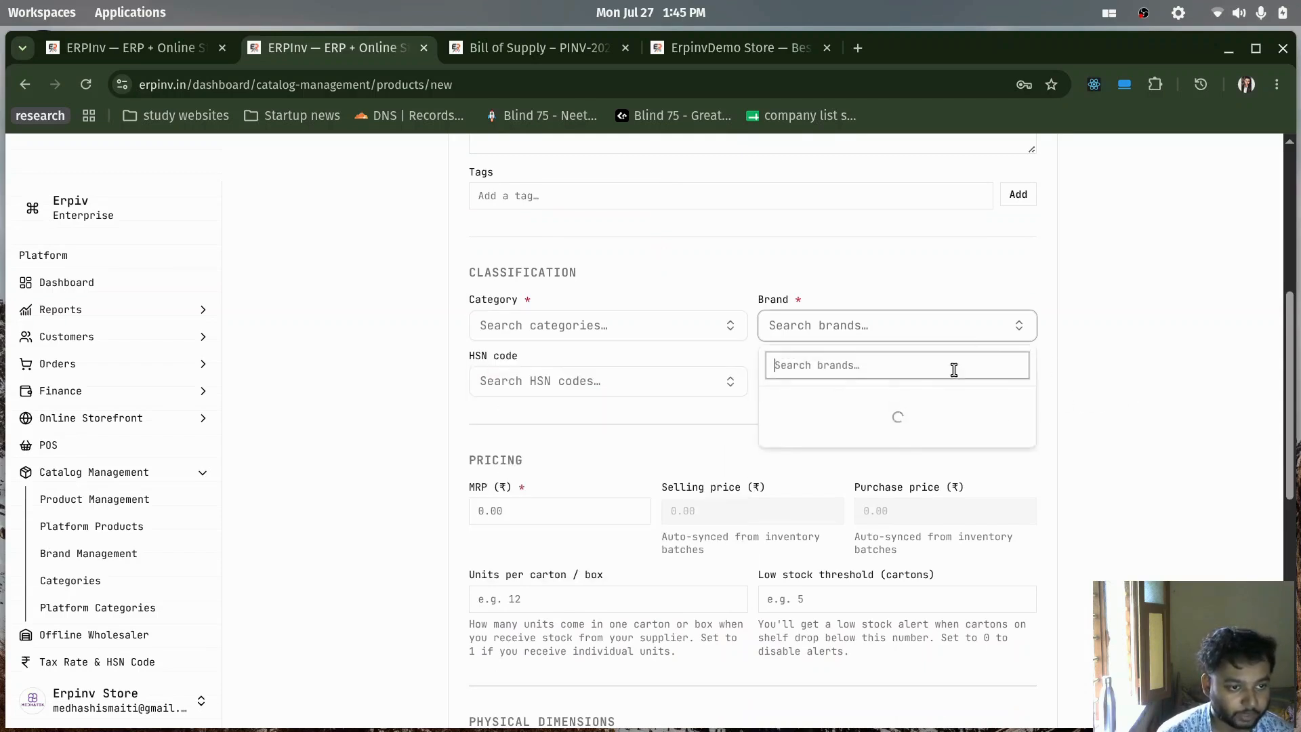
{"action": "left_click", "coordinate": [1174, 422]}
{"action": "left_click", "coordinate": [708, 384]}
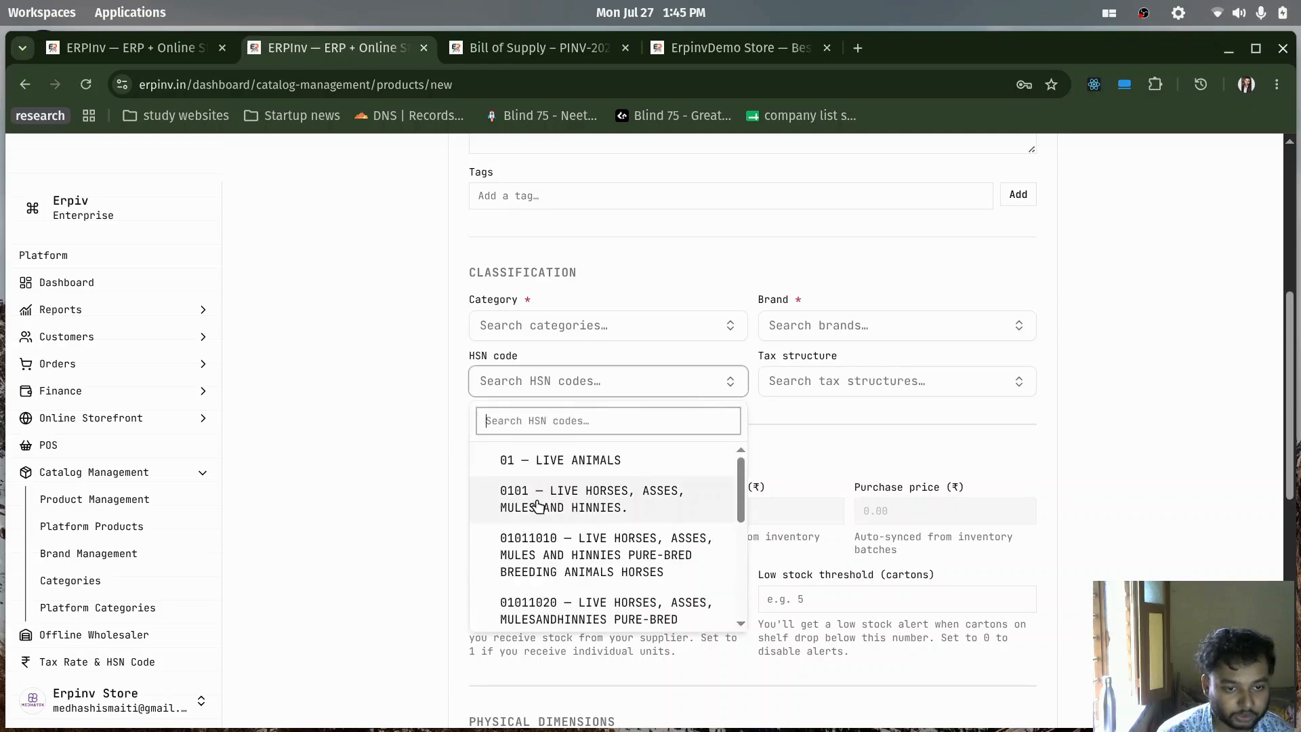
{"action": "left_click", "coordinate": [1129, 385]}
{"action": "left_click", "coordinate": [999, 383]}
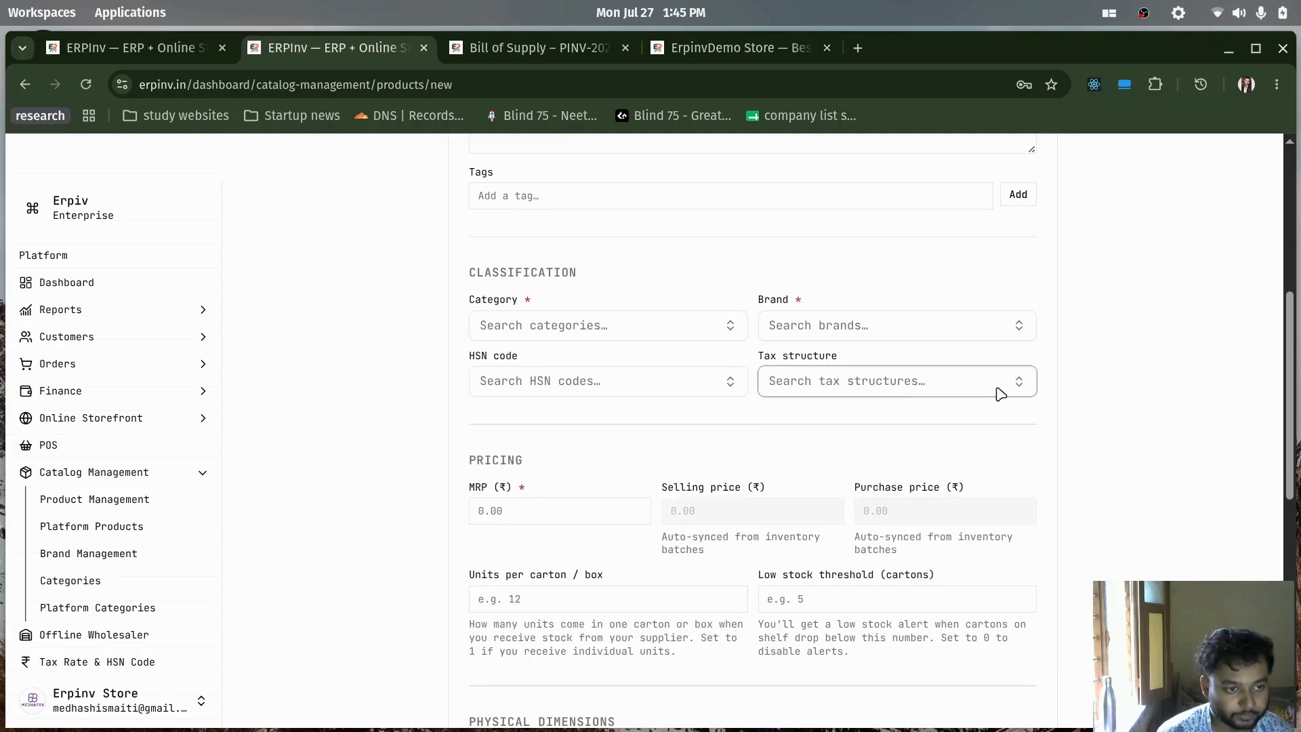
{"action": "scroll", "coordinate": [962, 468], "scroll_direction": "down", "scroll_amount": 2}
{"action": "left_click", "coordinate": [1129, 433]}
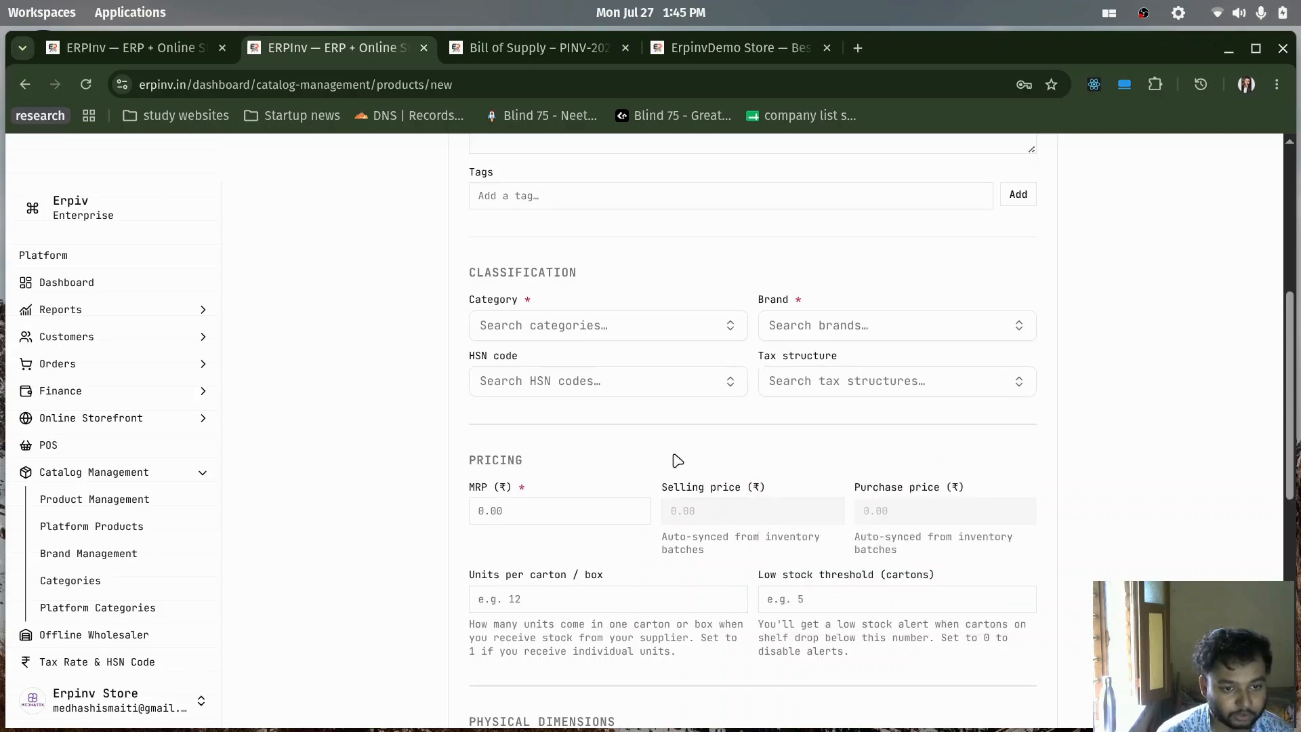
Examine the pricing, physical dimensions and settings sections of the new product form
{"action": "scroll", "coordinate": [601, 362], "scroll_direction": "down", "scroll_amount": 3}
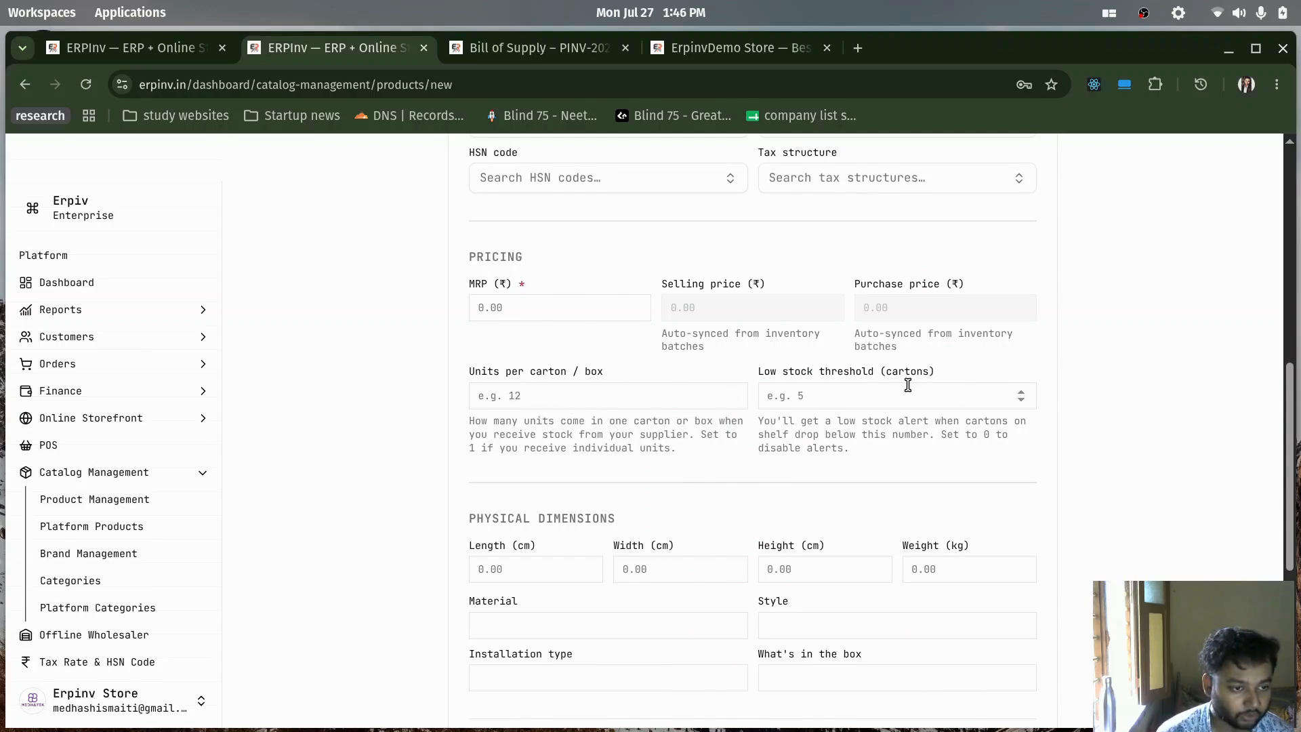
{"action": "scroll", "coordinate": [880, 389], "scroll_direction": "down", "scroll_amount": 3}
{"action": "scroll", "coordinate": [585, 424], "scroll_direction": "down", "scroll_amount": 3}
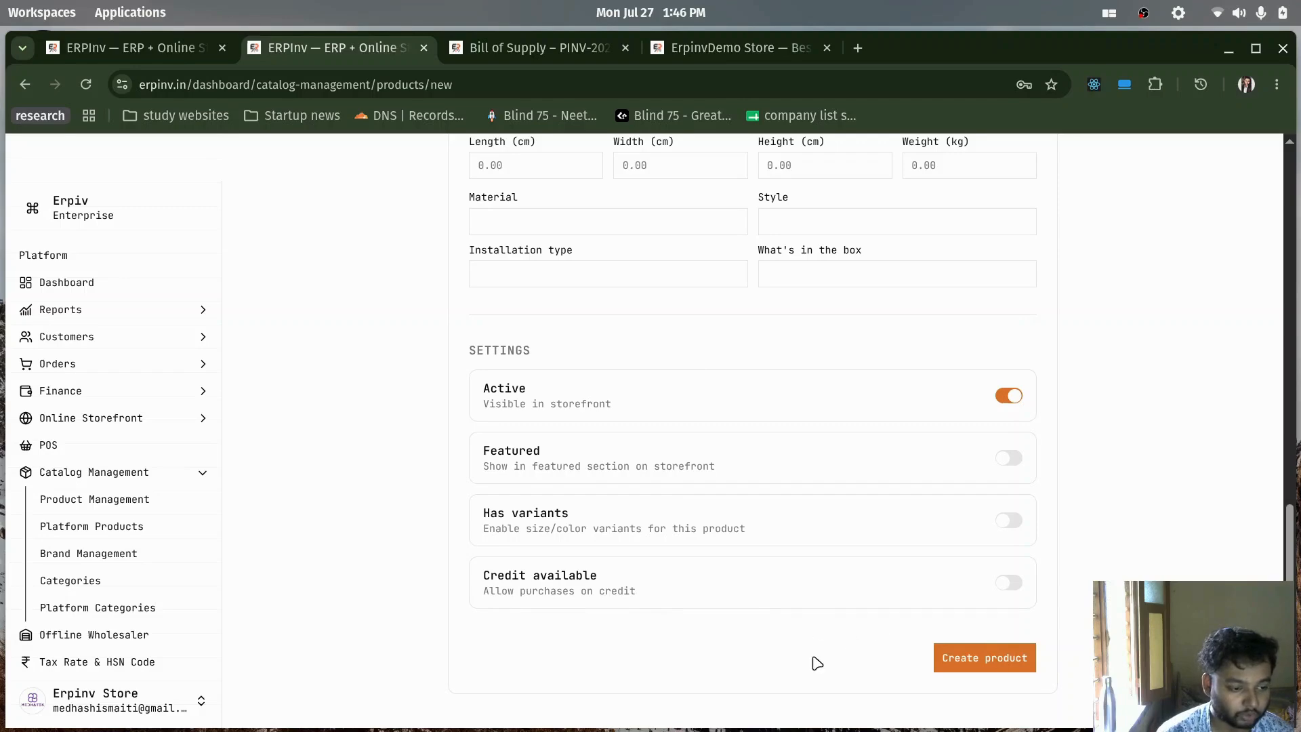
{"action": "scroll", "coordinate": [982, 675], "scroll_direction": "up", "scroll_amount": 2}
{"action": "scroll", "coordinate": [981, 675], "scroll_direction": "down", "scroll_amount": 2}
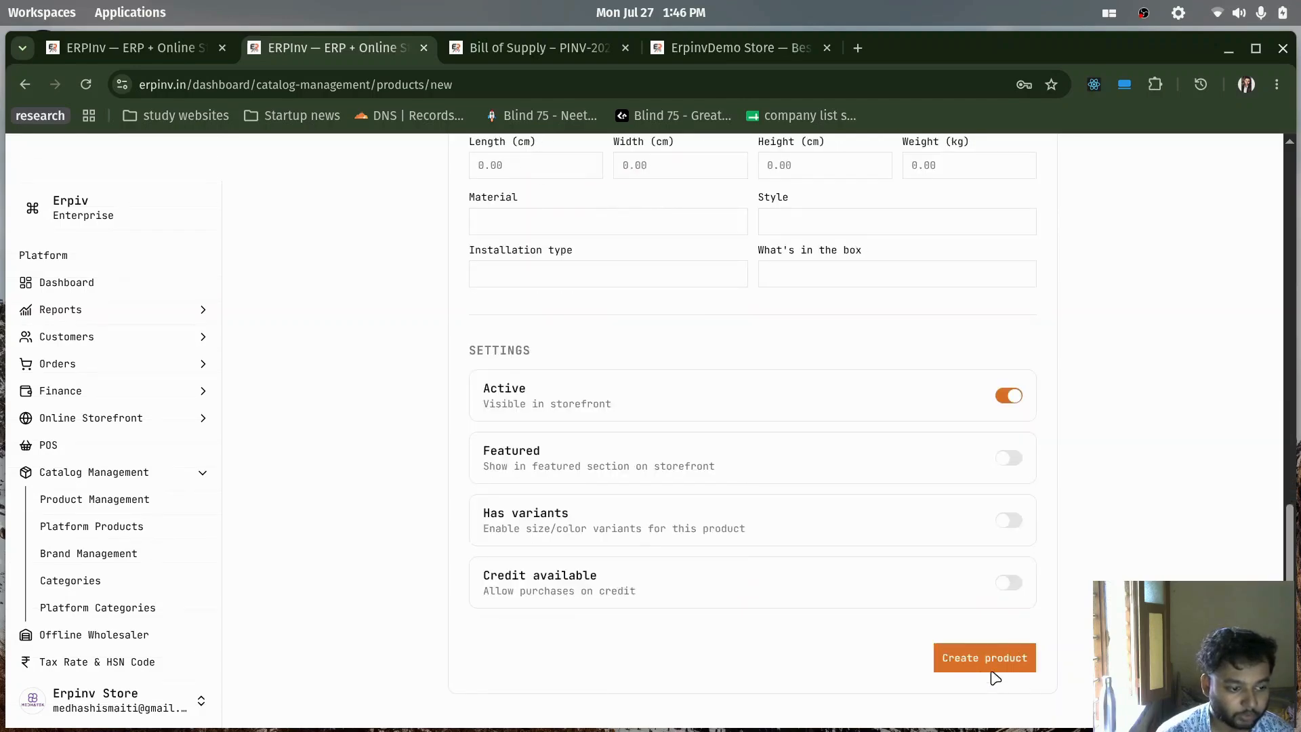
{"action": "scroll", "coordinate": [991, 671], "scroll_direction": "up", "scroll_amount": 5}
{"action": "scroll", "coordinate": [994, 677], "scroll_direction": "up", "scroll_amount": 5}
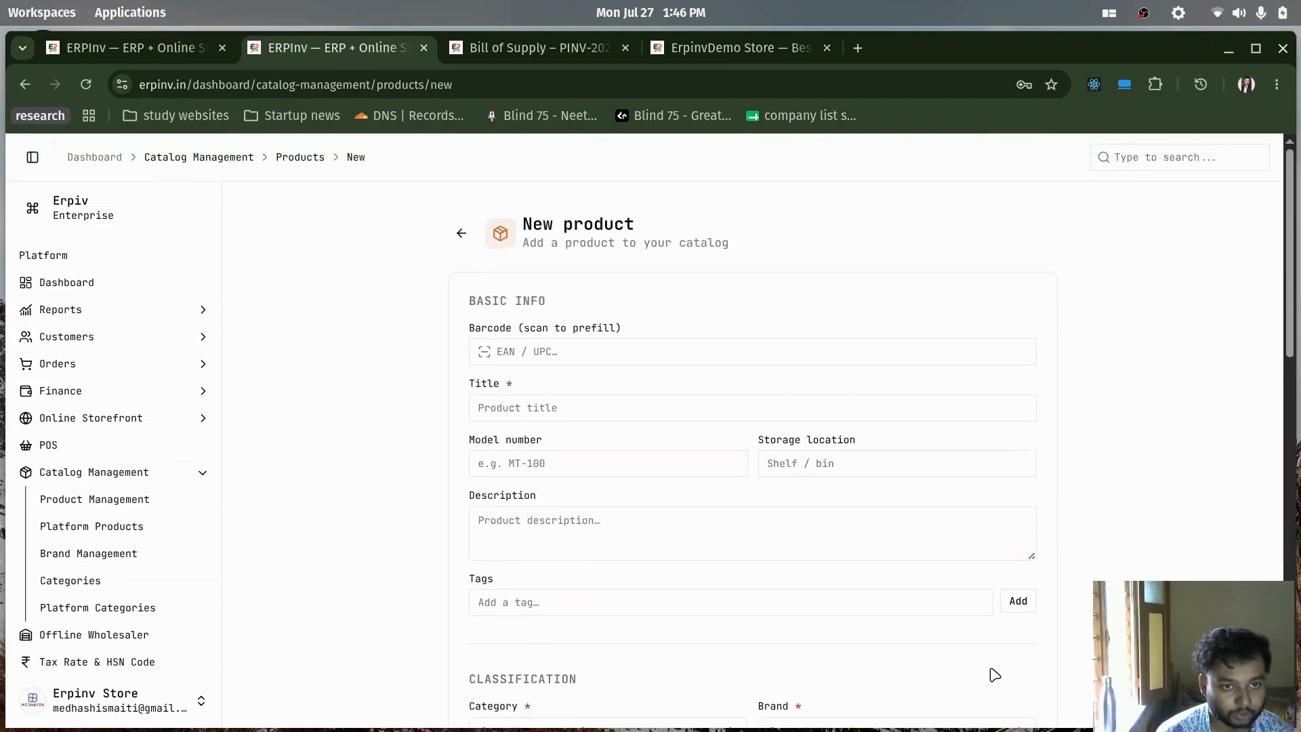
Leave the new product form, view the details of Men's Formal Shirt and return to the product list
{"action": "left_click", "coordinate": [451, 239]}
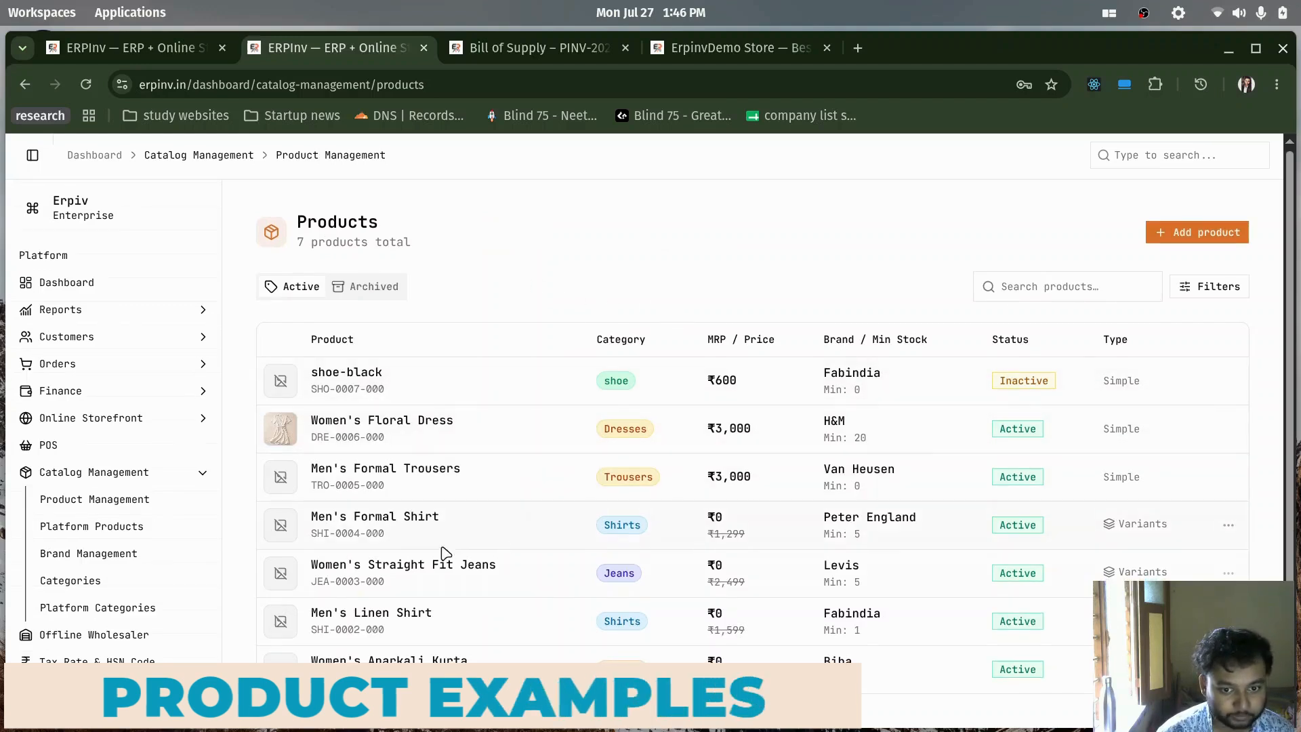
{"action": "left_click", "coordinate": [402, 522]}
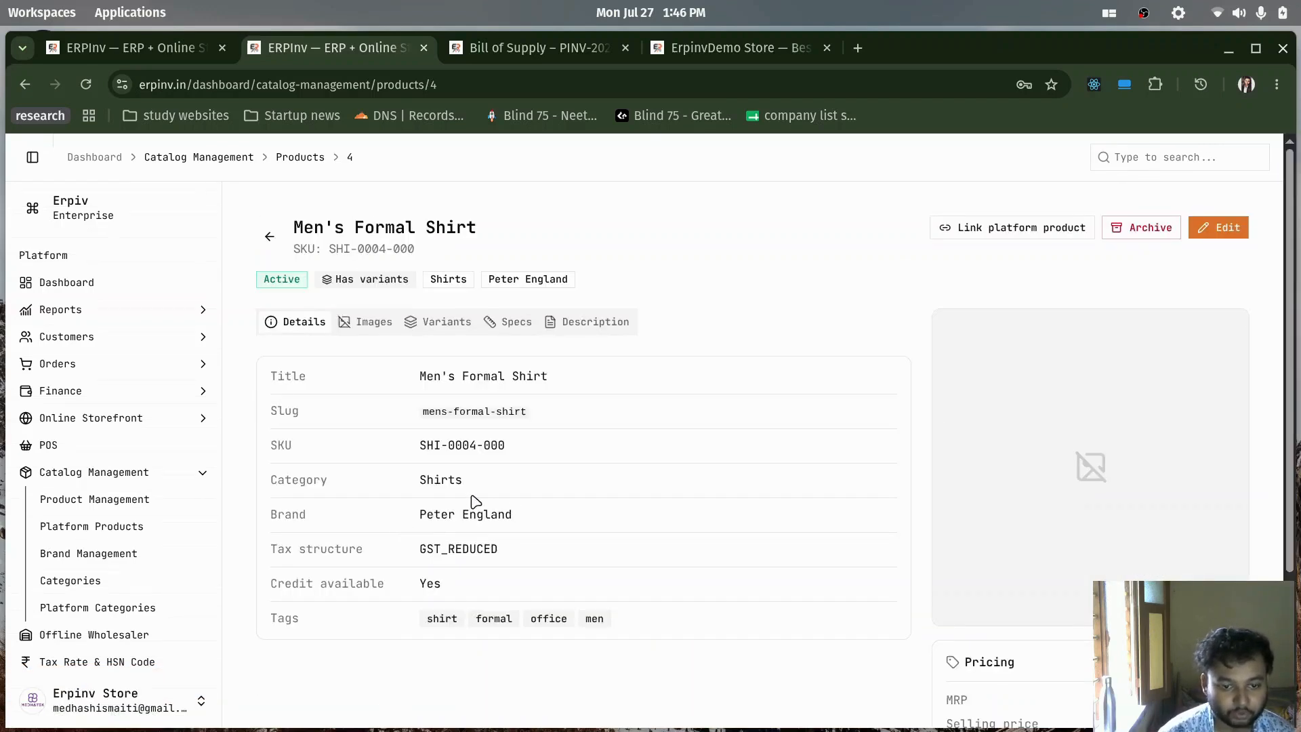
{"action": "left_click", "coordinate": [270, 237]}
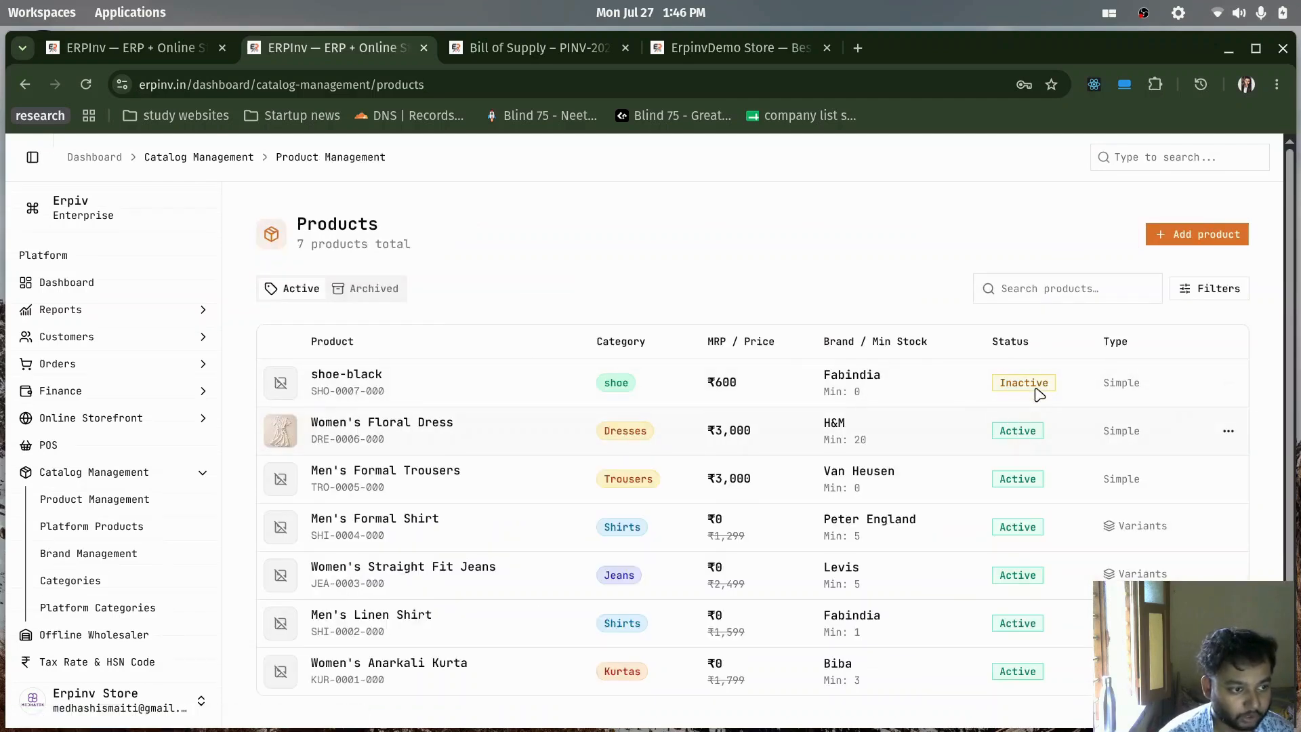
Examine the variants of Men's Linen Shirt, including the add-variant form and the edit form of Beige / L, closing both without saving
{"action": "scroll", "coordinate": [1124, 410], "scroll_direction": "down", "scroll_amount": 1}
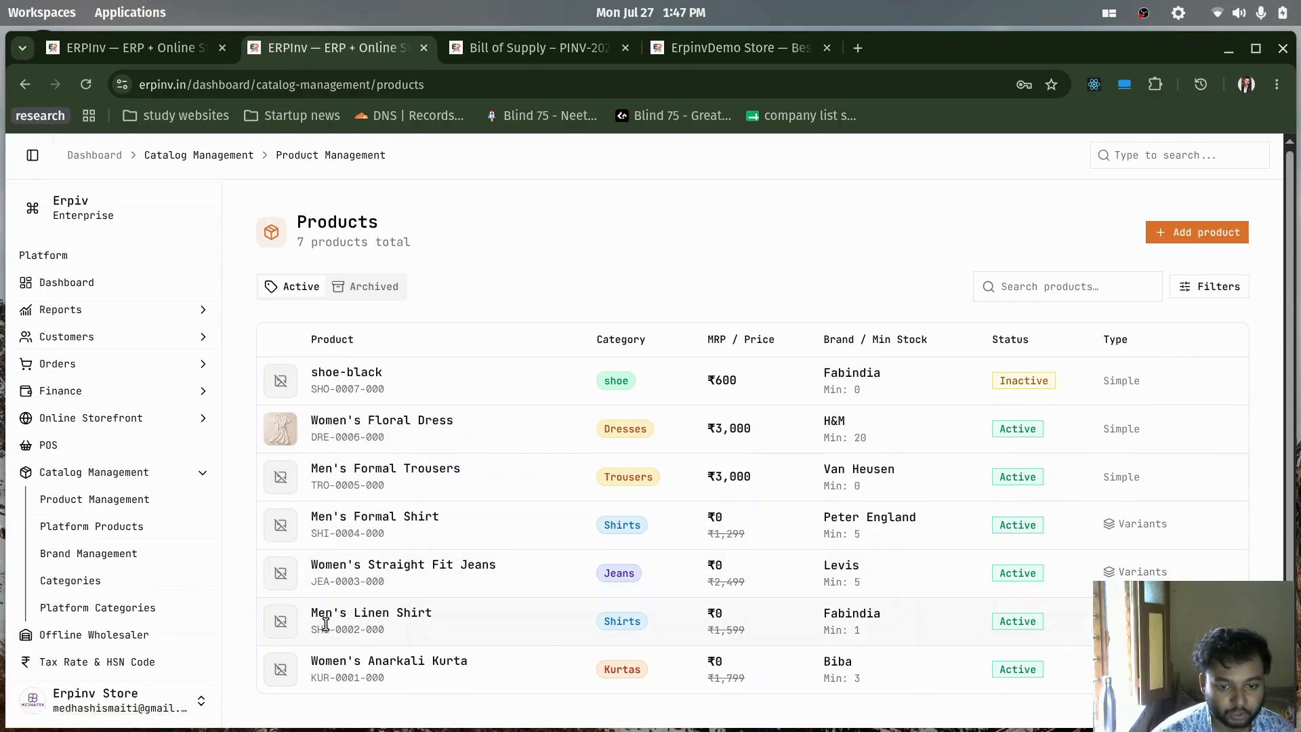
{"action": "left_click", "coordinate": [401, 618]}
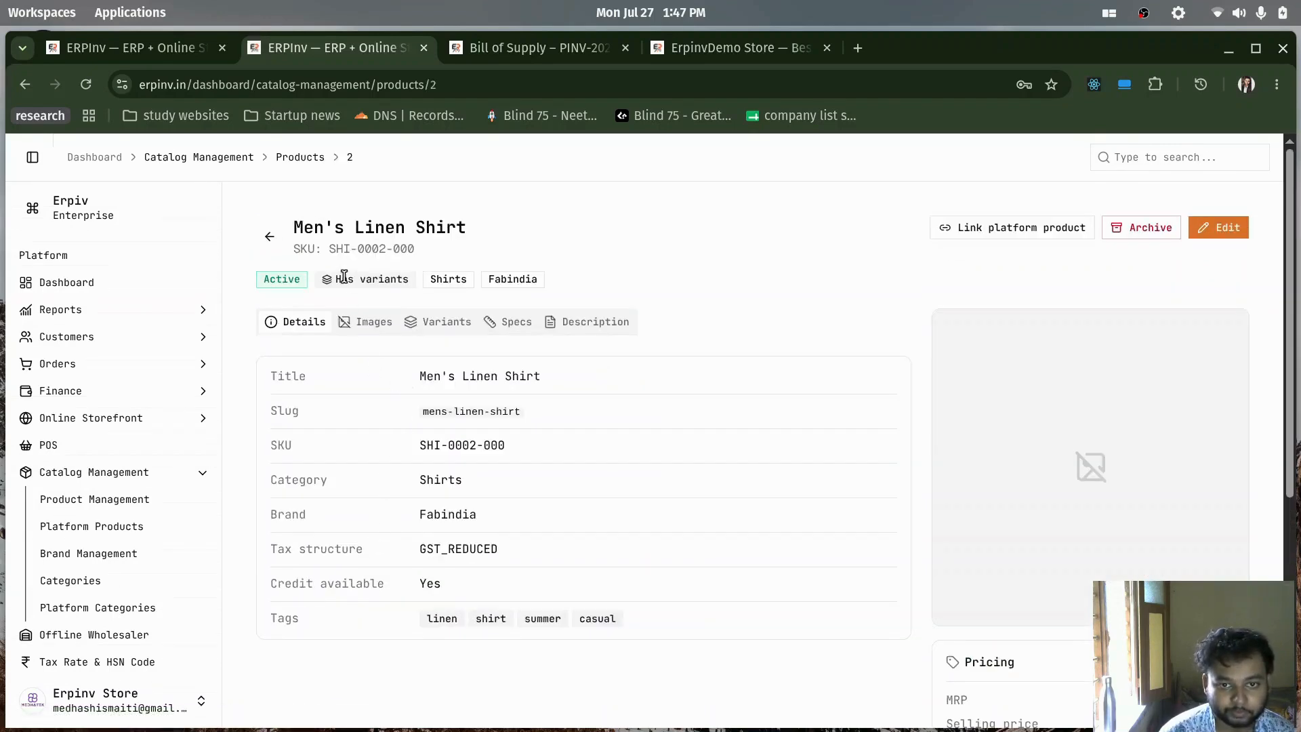
{"action": "left_click", "coordinate": [446, 323]}
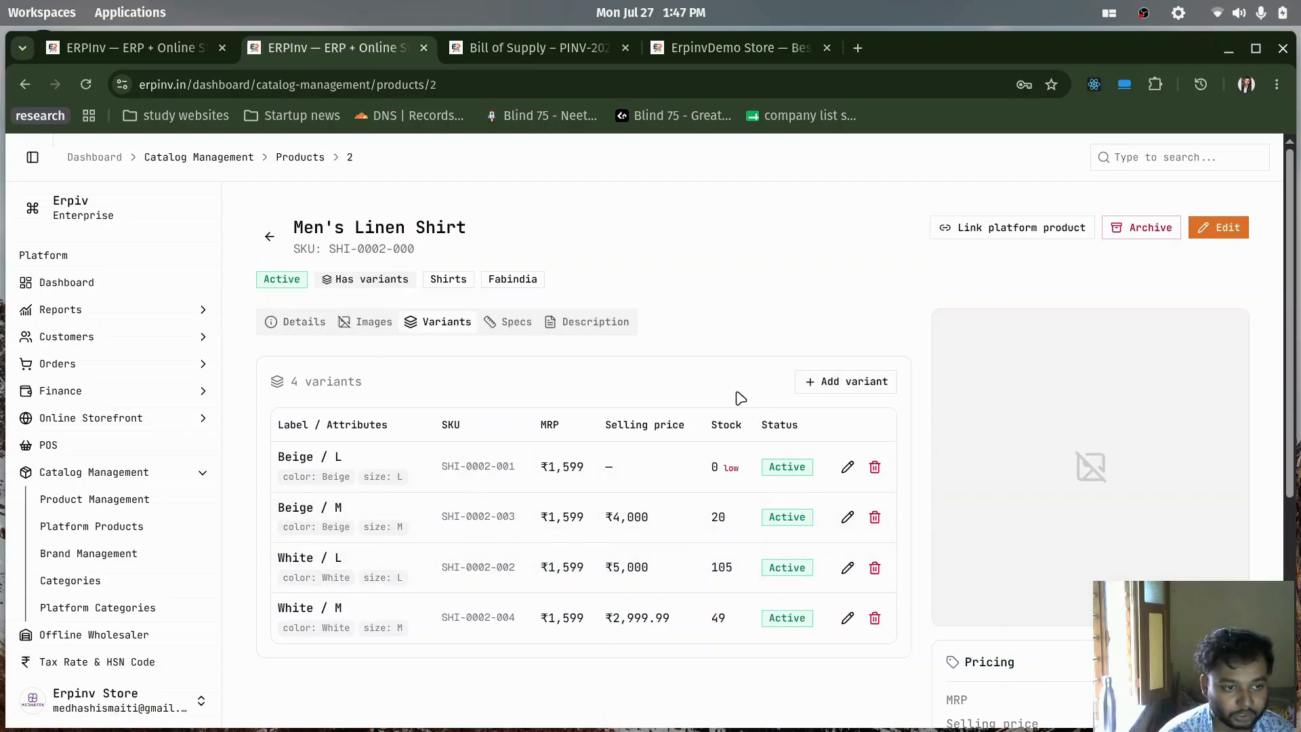
{"action": "left_click", "coordinate": [850, 390]}
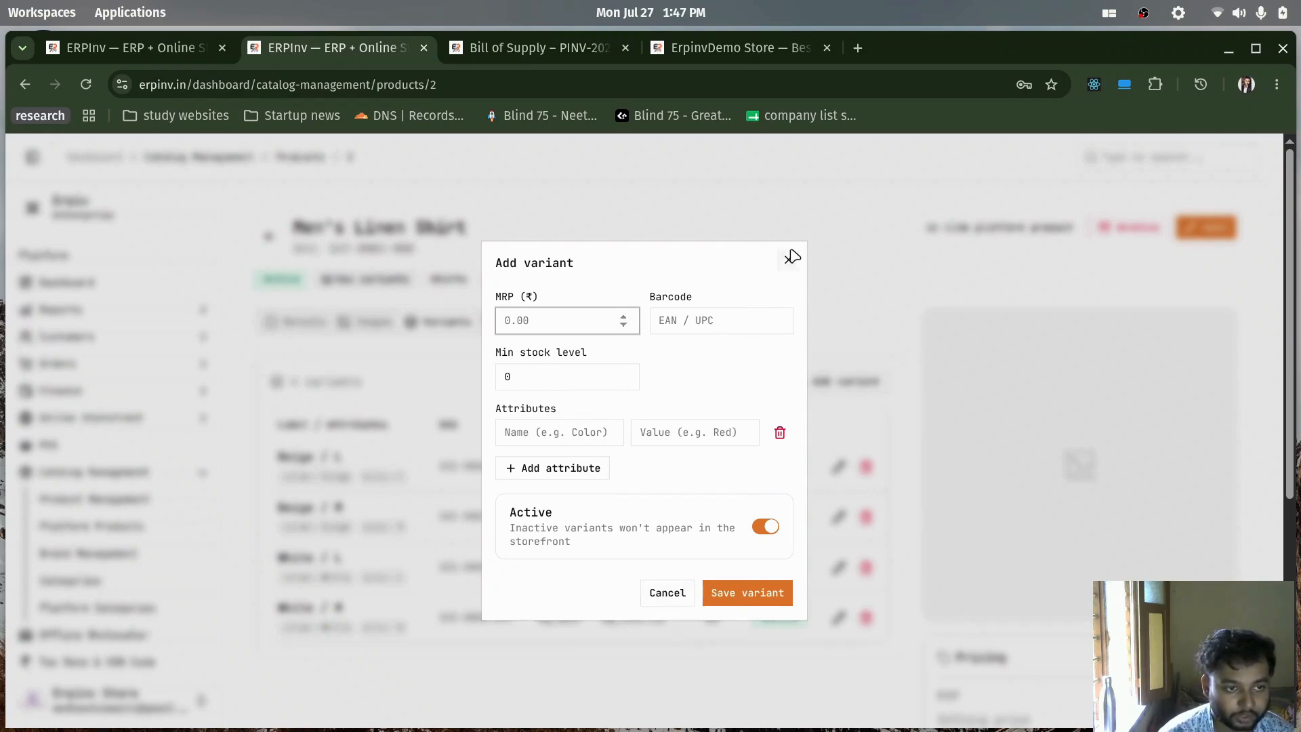
{"action": "left_click", "coordinate": [790, 257]}
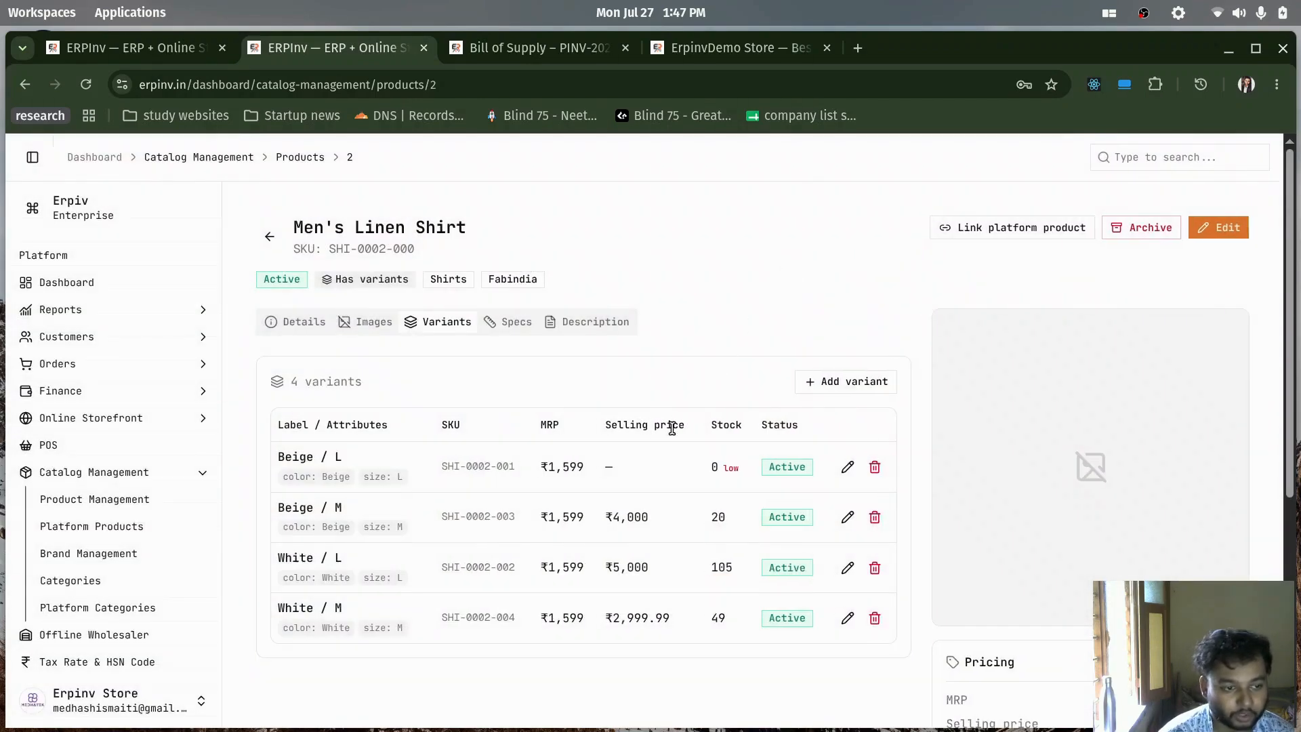
{"action": "left_click", "coordinate": [848, 474]}
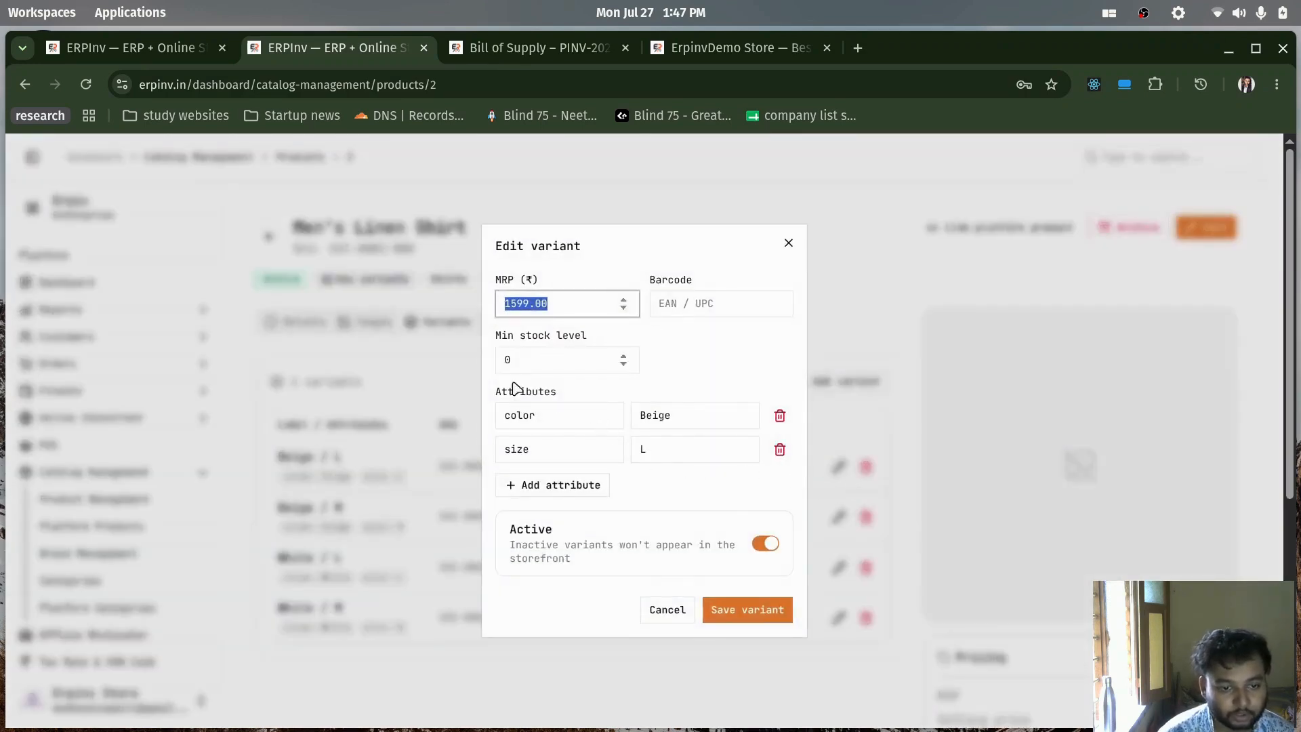
{"action": "left_click", "coordinate": [789, 244]}
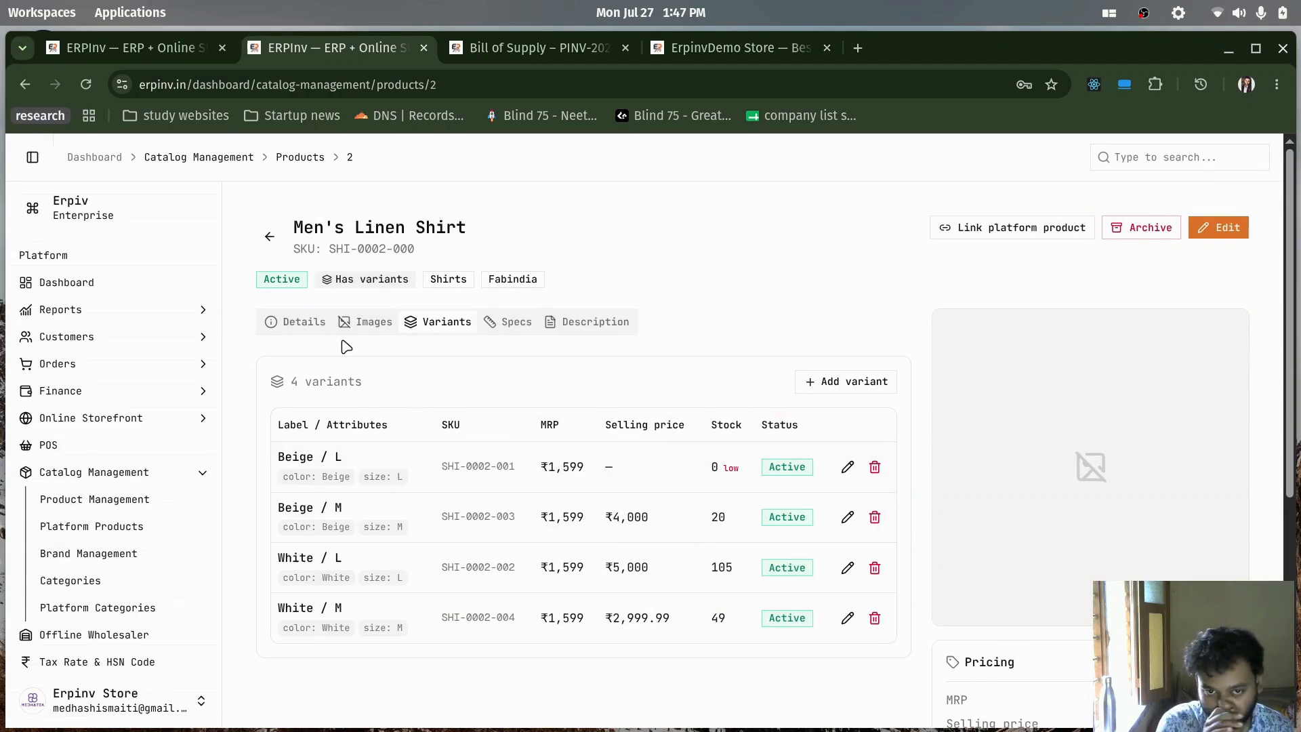
Look through the images, details, specs and description sections of Men's Linen Shirt
{"action": "left_click", "coordinate": [375, 326]}
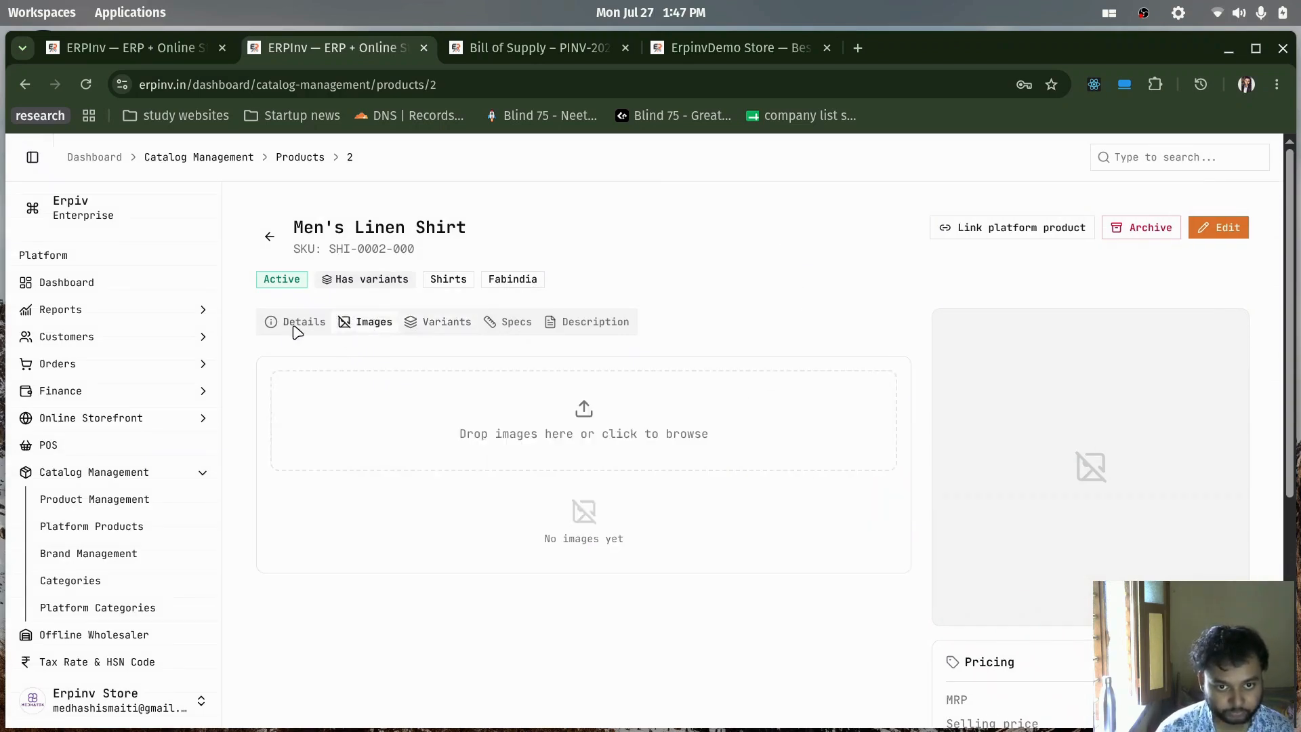
{"action": "left_click", "coordinate": [292, 330]}
{"action": "left_click", "coordinate": [501, 325]}
{"action": "left_click", "coordinate": [448, 324]}
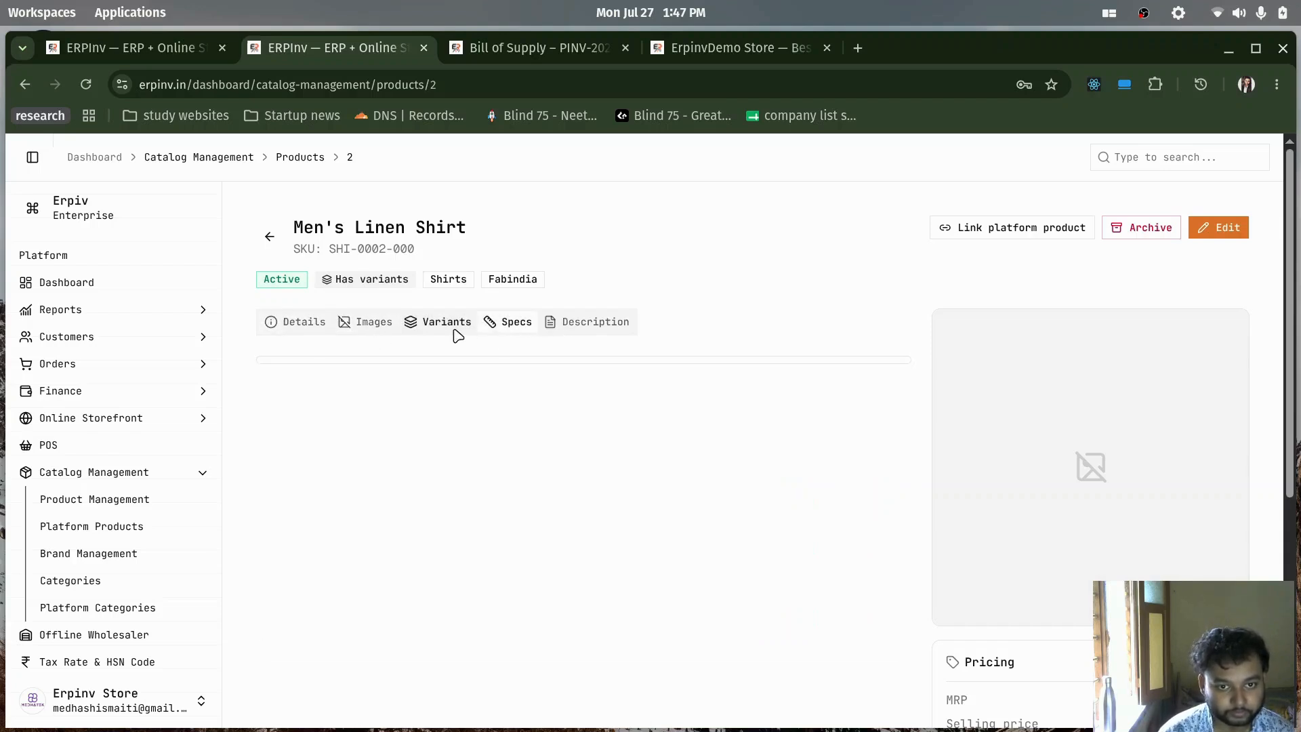
{"action": "left_click", "coordinate": [375, 326]}
{"action": "left_click", "coordinate": [285, 326]}
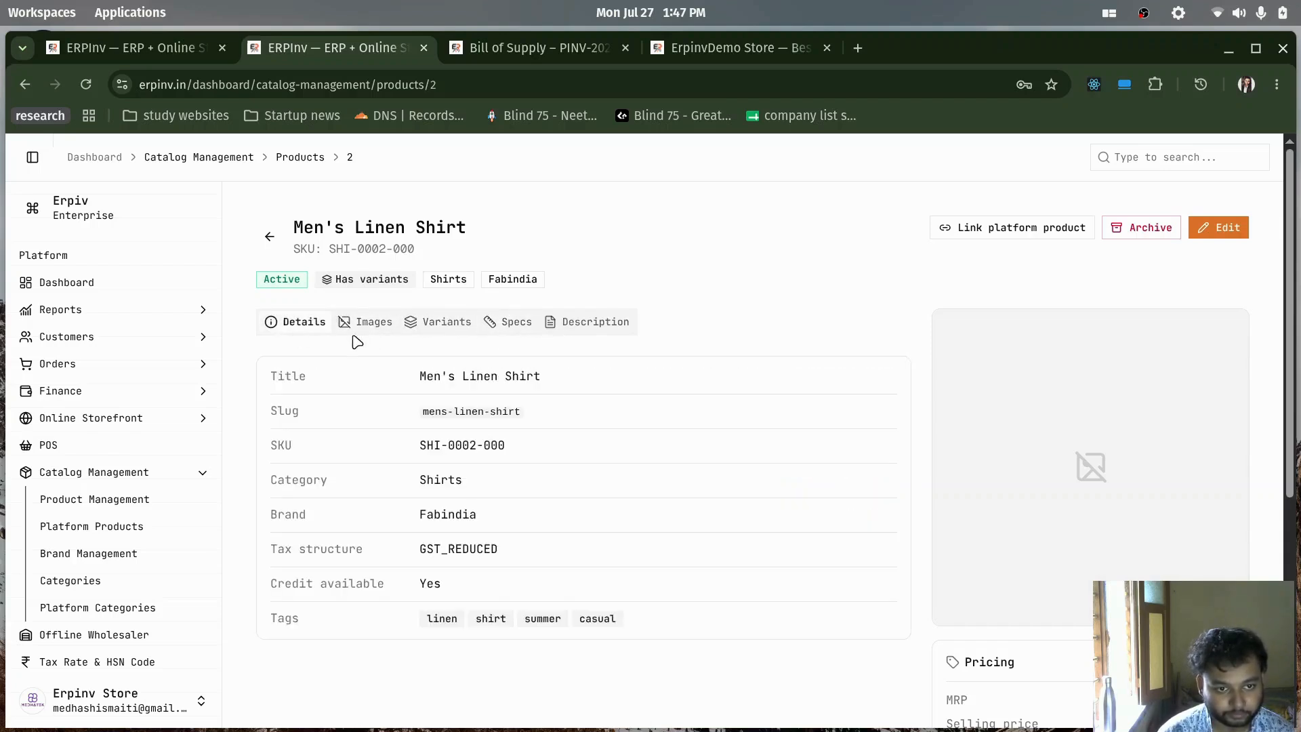
{"action": "left_click", "coordinate": [595, 334]}
Return to the product list, check the available actions for Women's Anarkali Kurta and view the archived products
{"action": "left_click", "coordinate": [270, 239]}
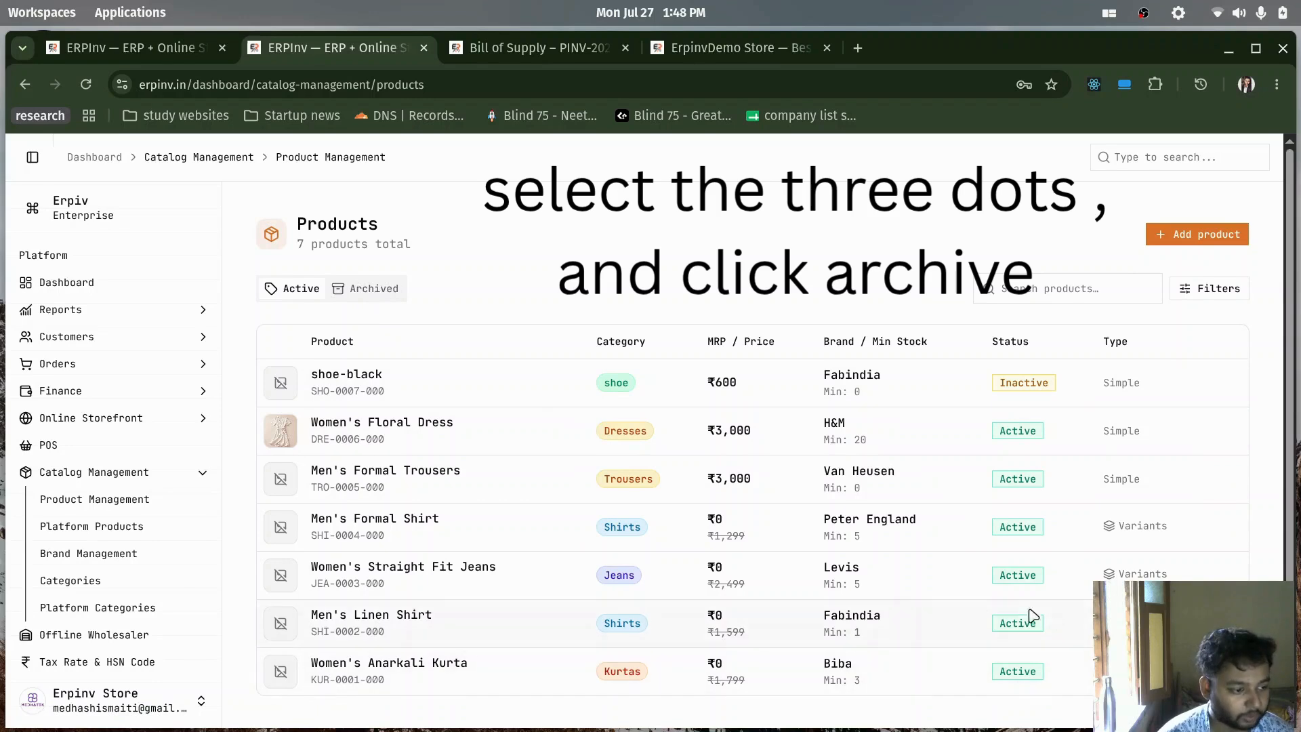
{"action": "left_click", "coordinate": [1231, 670]}
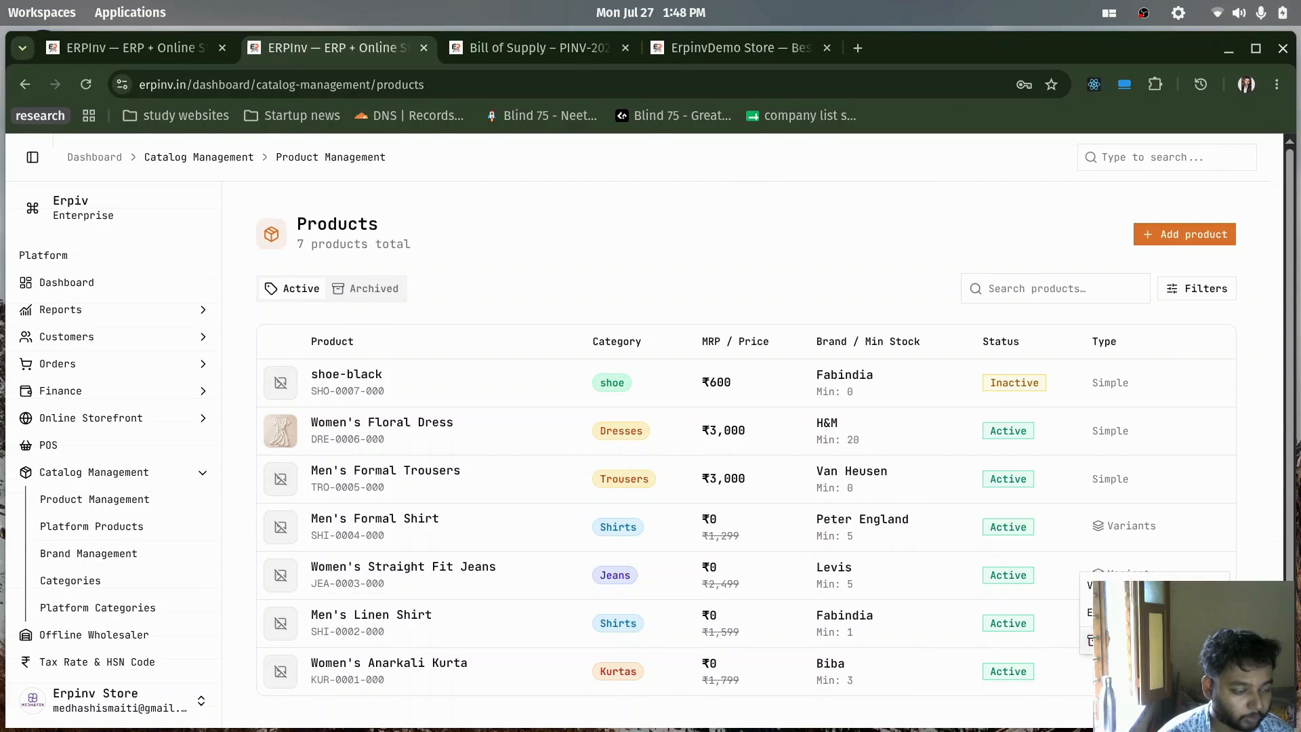
{"action": "left_click", "coordinate": [1248, 530]}
{"action": "left_click", "coordinate": [384, 292]}
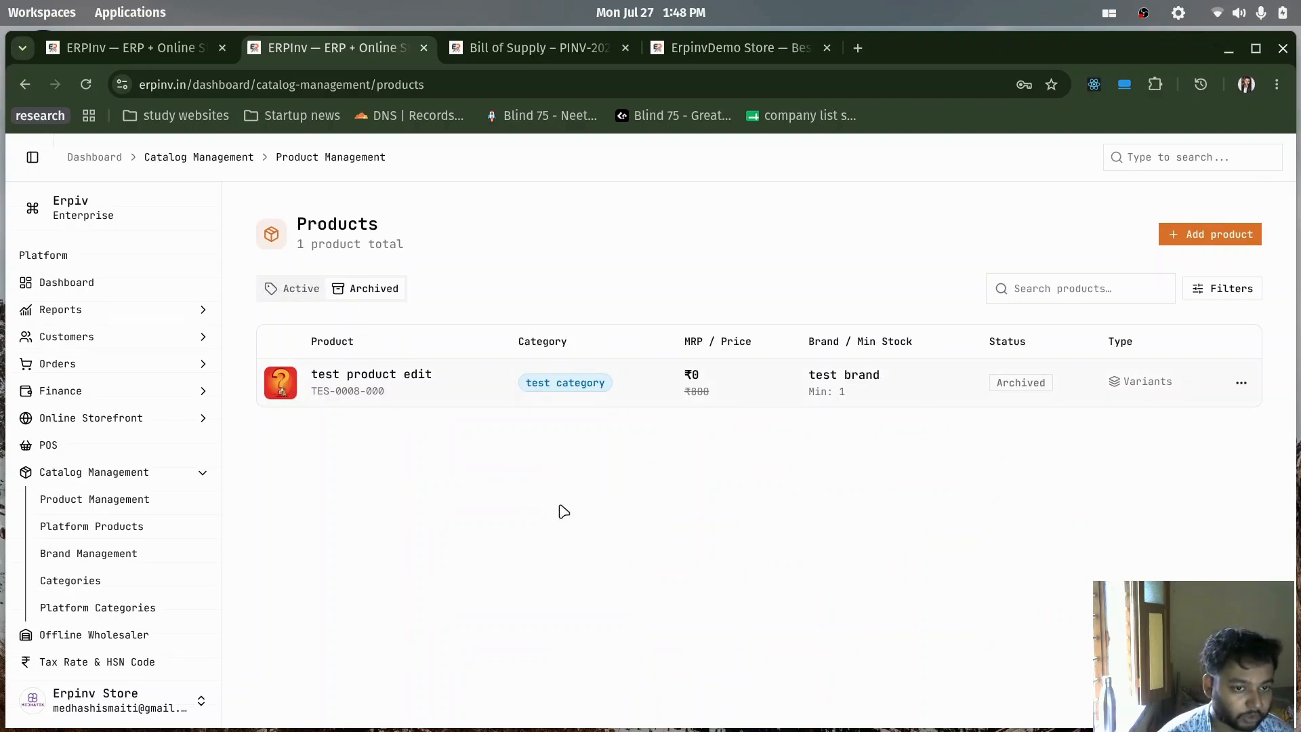
Go back to the active products and view the images of Women's Floral Dress
{"action": "left_click", "coordinate": [293, 289]}
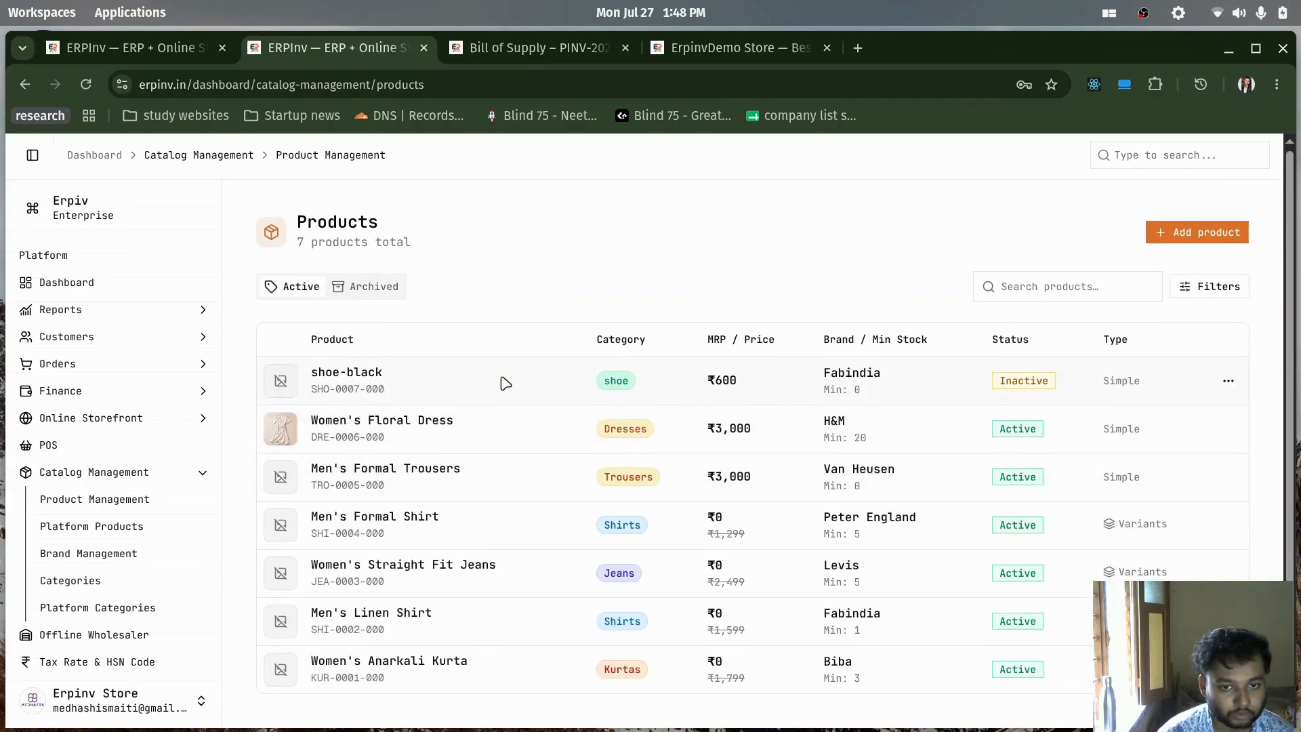
{"action": "left_click", "coordinate": [375, 431]}
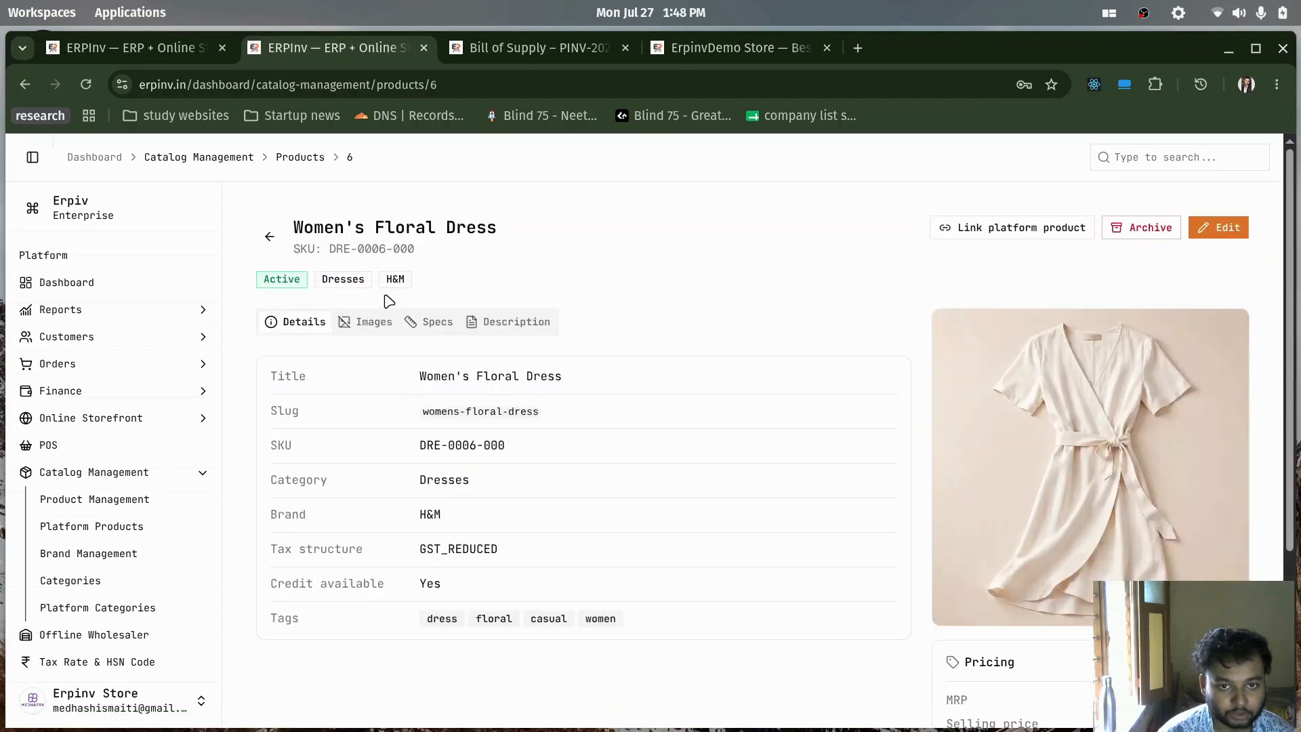
{"action": "left_click", "coordinate": [371, 323]}
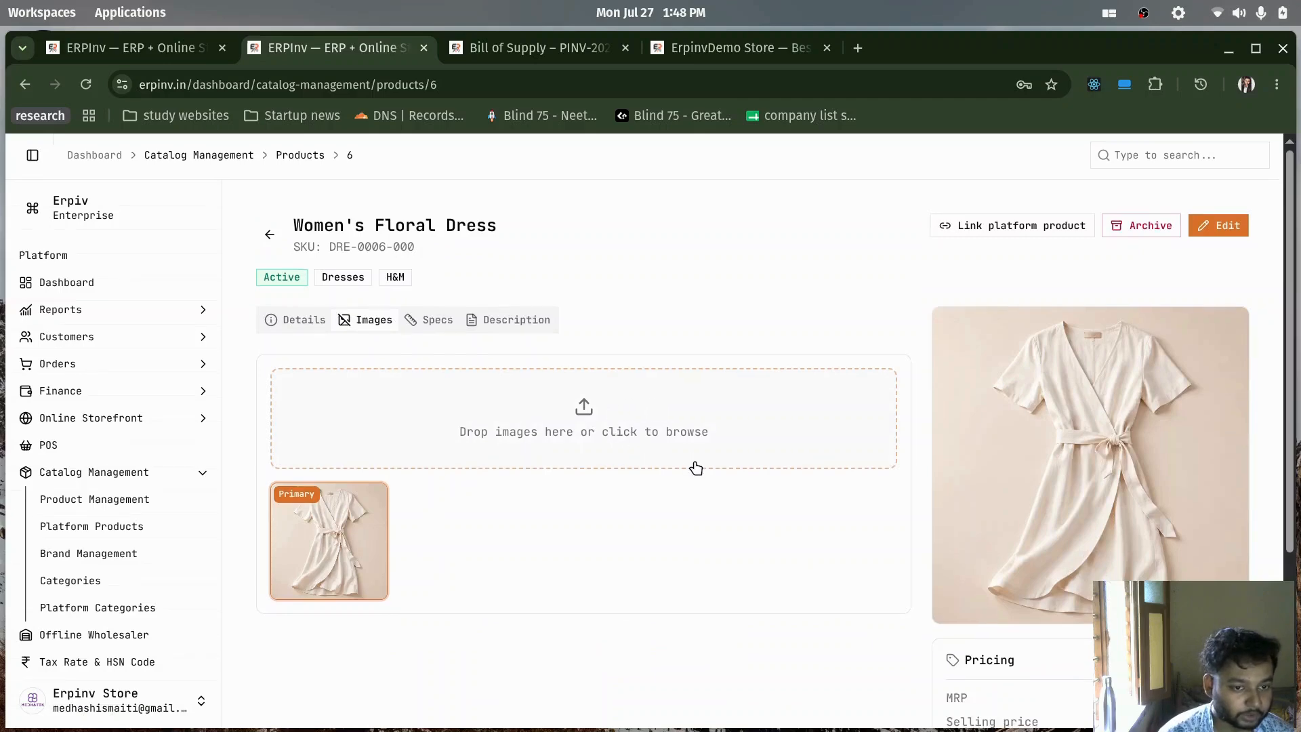
Examine the image upload area of Women's Floral Dress, open and cancel the file chooser, and return to the product list
{"action": "scroll", "coordinate": [696, 468], "scroll_direction": "down", "scroll_amount": 3}
{"action": "scroll", "coordinate": [827, 485], "scroll_direction": "up", "scroll_amount": 3}
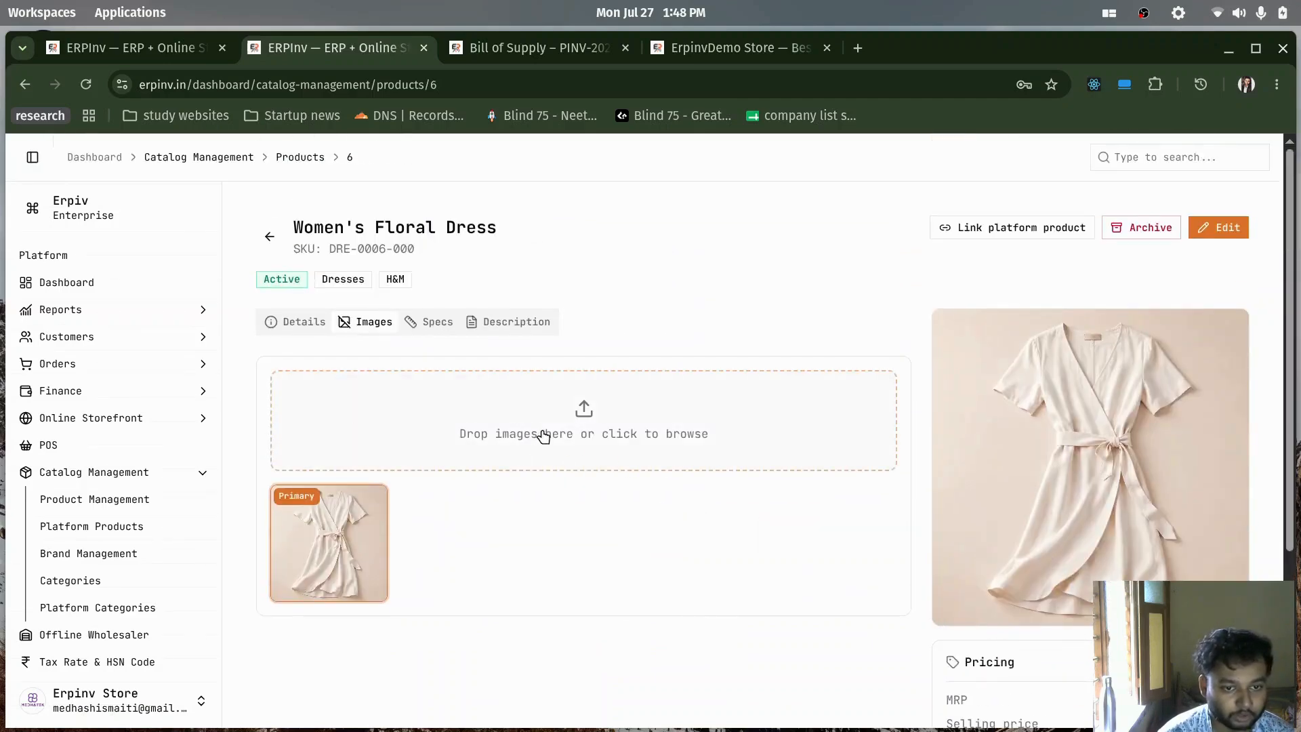
{"action": "left_click", "coordinate": [649, 434]}
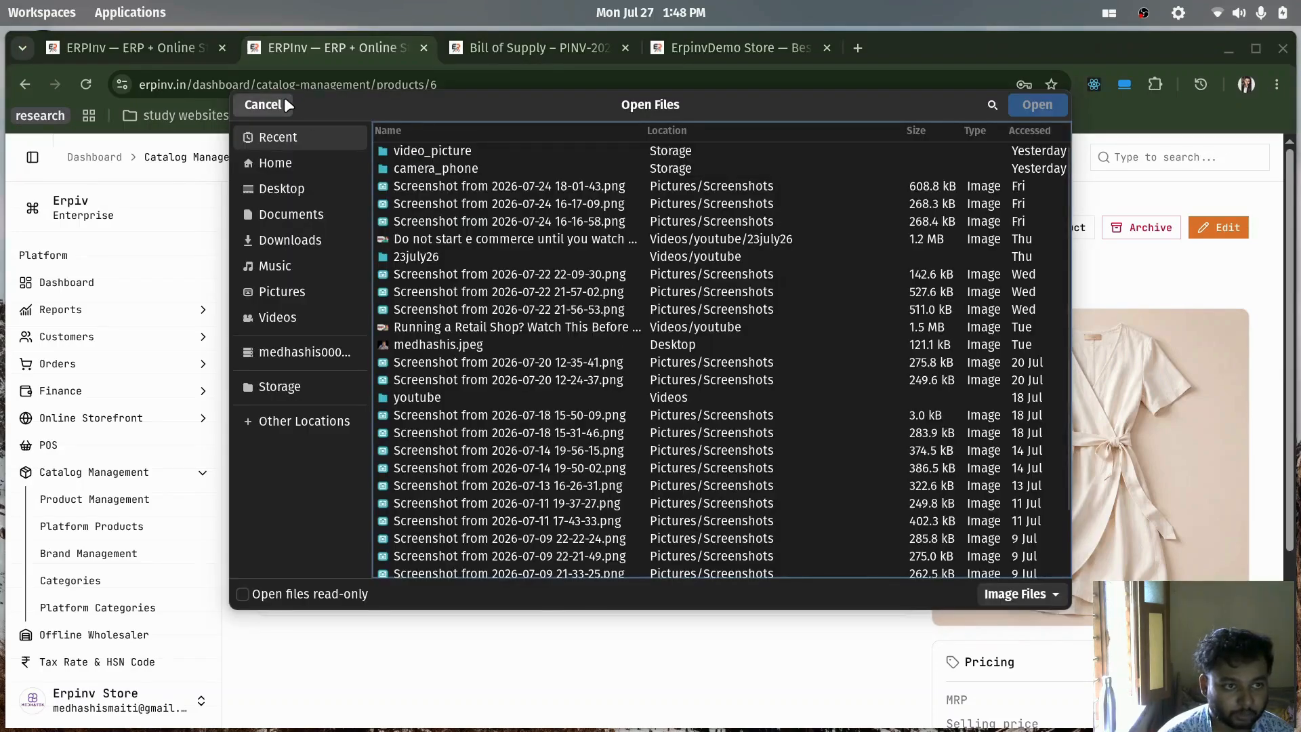
{"action": "left_click", "coordinate": [287, 102]}
{"action": "mouse_move", "coordinate": [339, 560]}
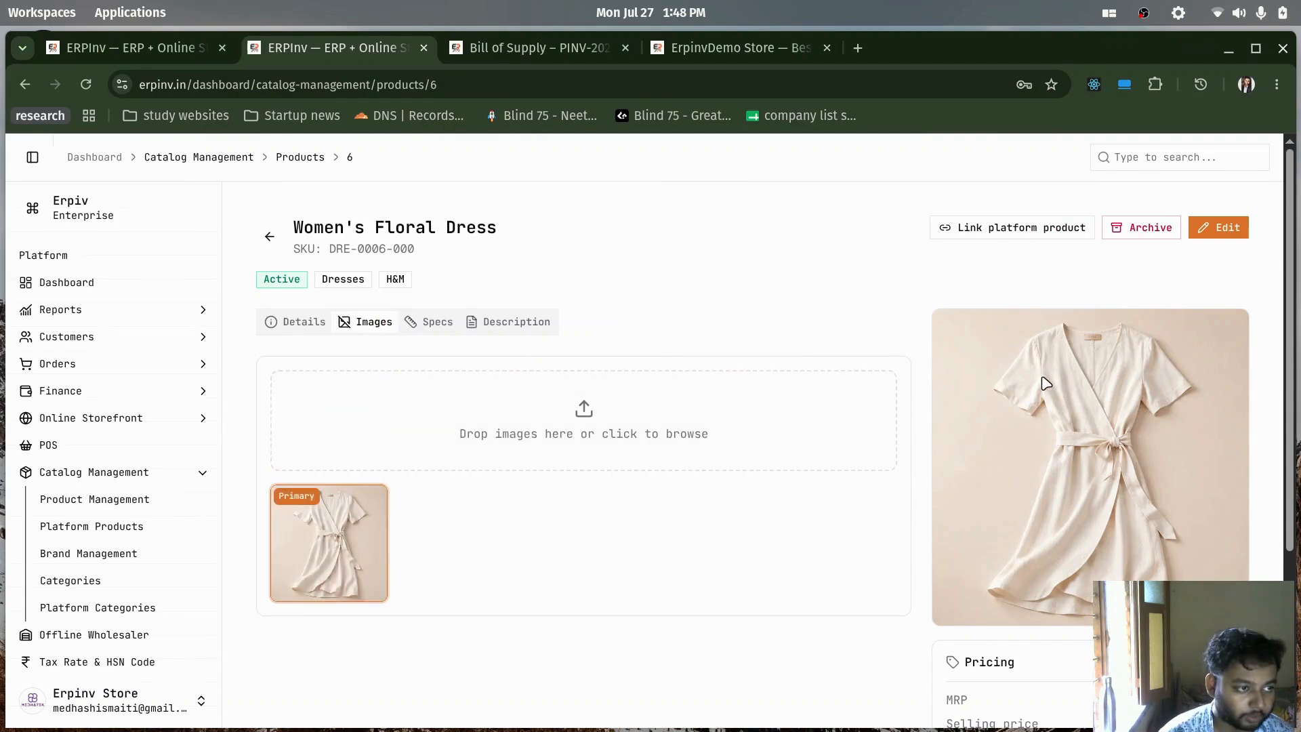
{"action": "mouse_move", "coordinate": [329, 590]}
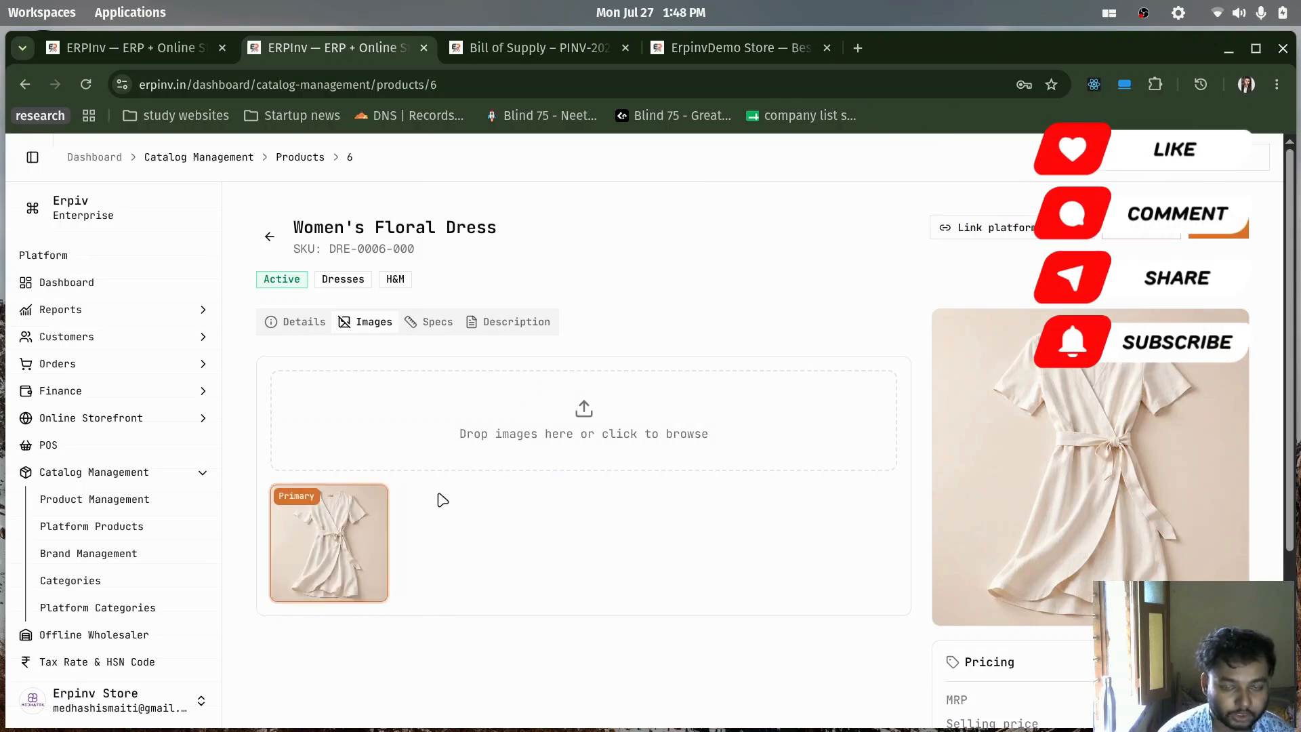
{"action": "left_click", "coordinate": [270, 236]}
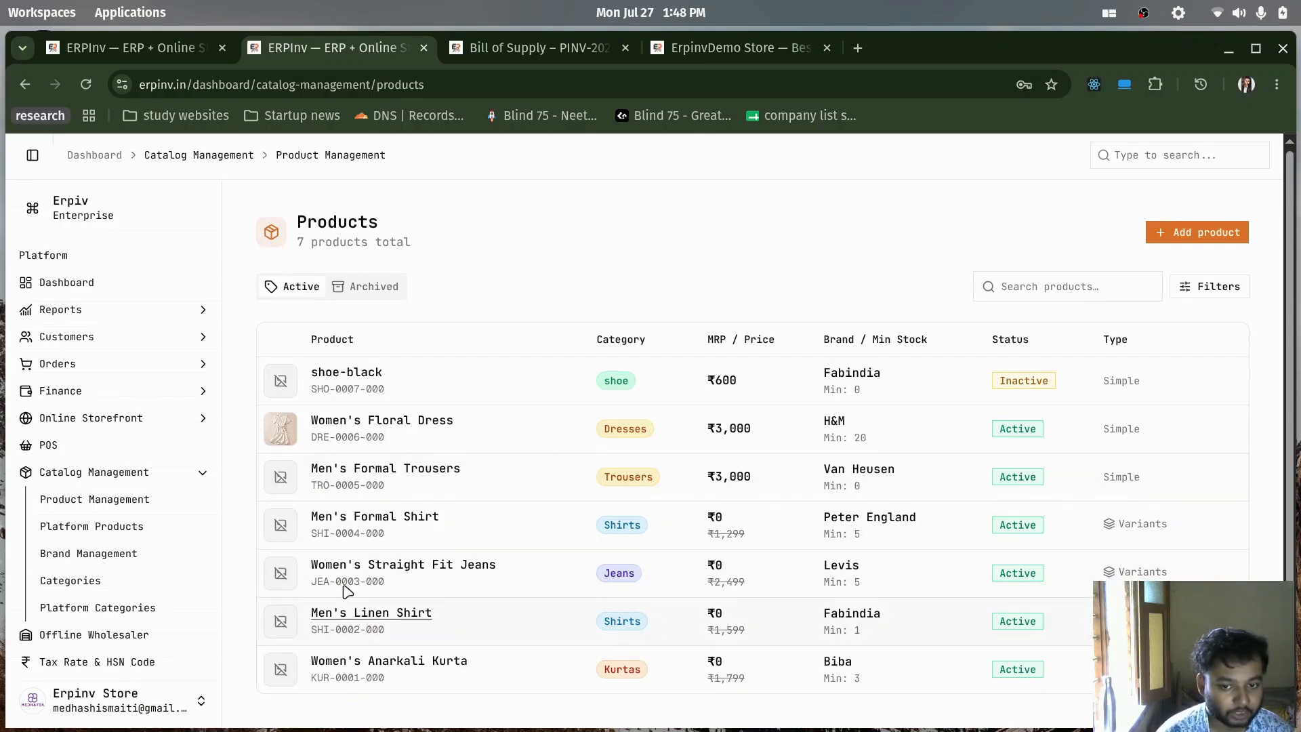
Open the tax rate and HSN code management page and review its tax structures
{"action": "scroll", "coordinate": [166, 573], "scroll_direction": "down", "scroll_amount": 3}
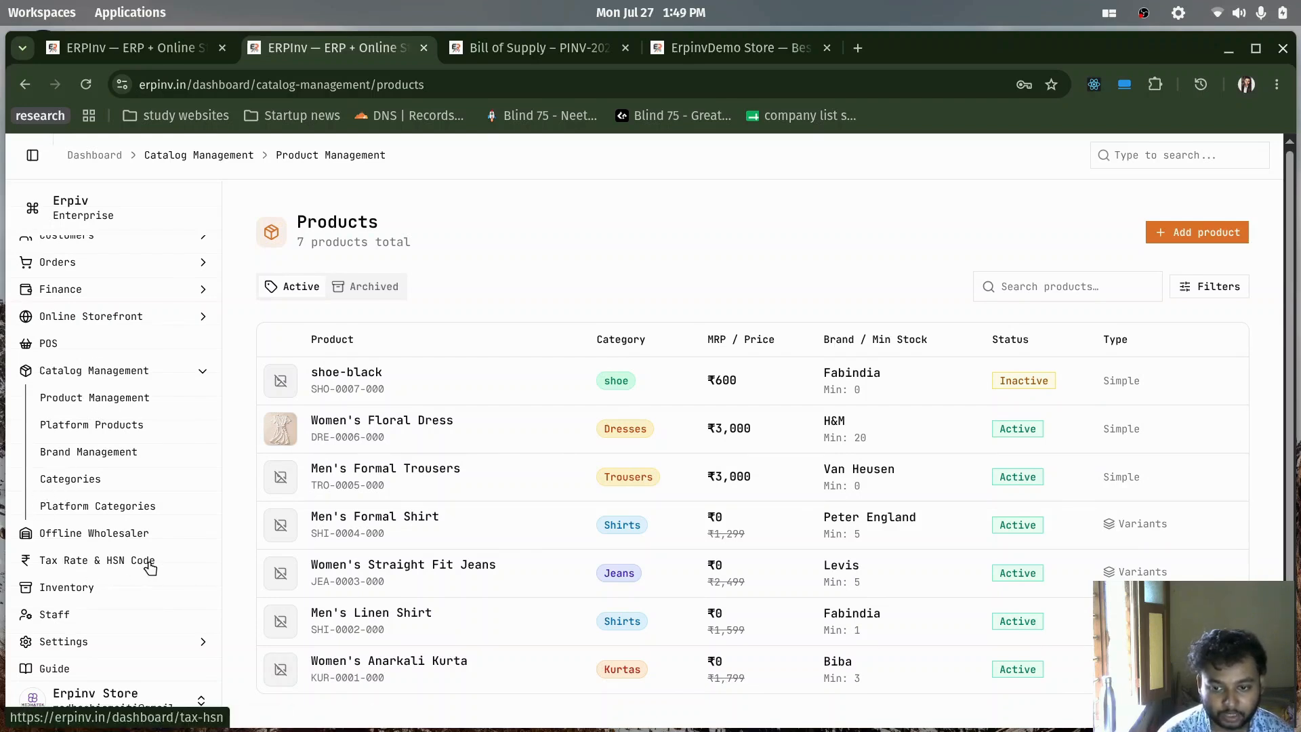
{"action": "left_click", "coordinate": [82, 569]}
{"action": "scroll", "coordinate": [585, 535], "scroll_direction": "down", "scroll_amount": 2}
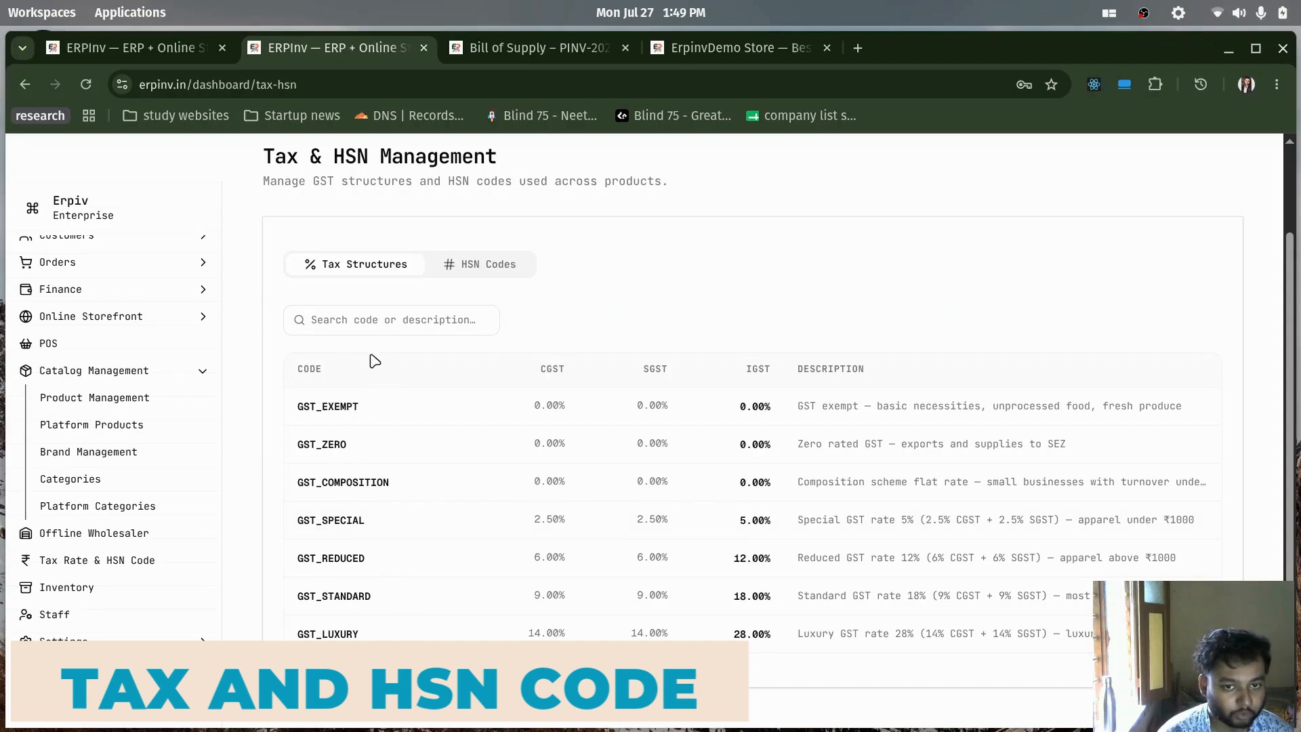
Look through the list of HSN codes with their descriptions and return to the tax structures
{"action": "left_click", "coordinate": [505, 266]}
{"action": "scroll", "coordinate": [619, 540], "scroll_direction": "down", "scroll_amount": 2}
{"action": "scroll", "coordinate": [619, 540], "scroll_direction": "up", "scroll_amount": 2}
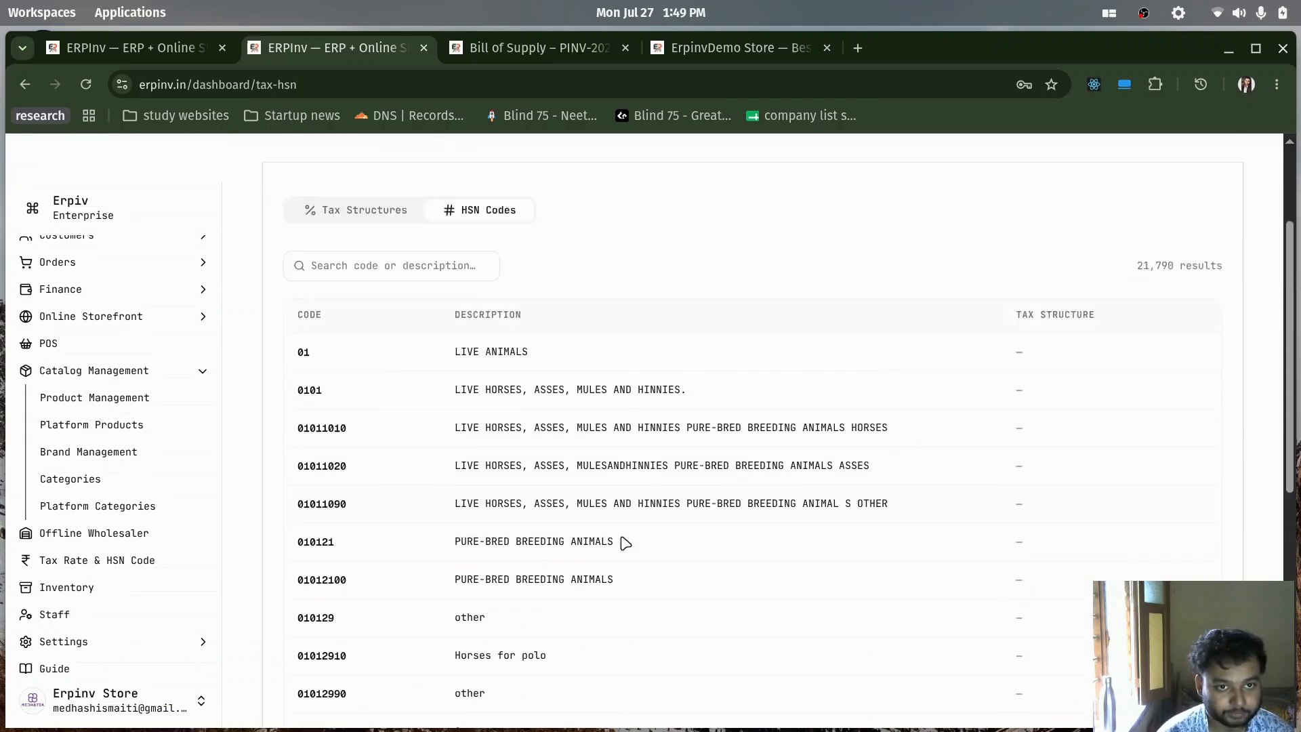
{"action": "scroll", "coordinate": [711, 576], "scroll_direction": "down", "scroll_amount": 3}
{"action": "scroll", "coordinate": [1166, 418], "scroll_direction": "up", "scroll_amount": 4}
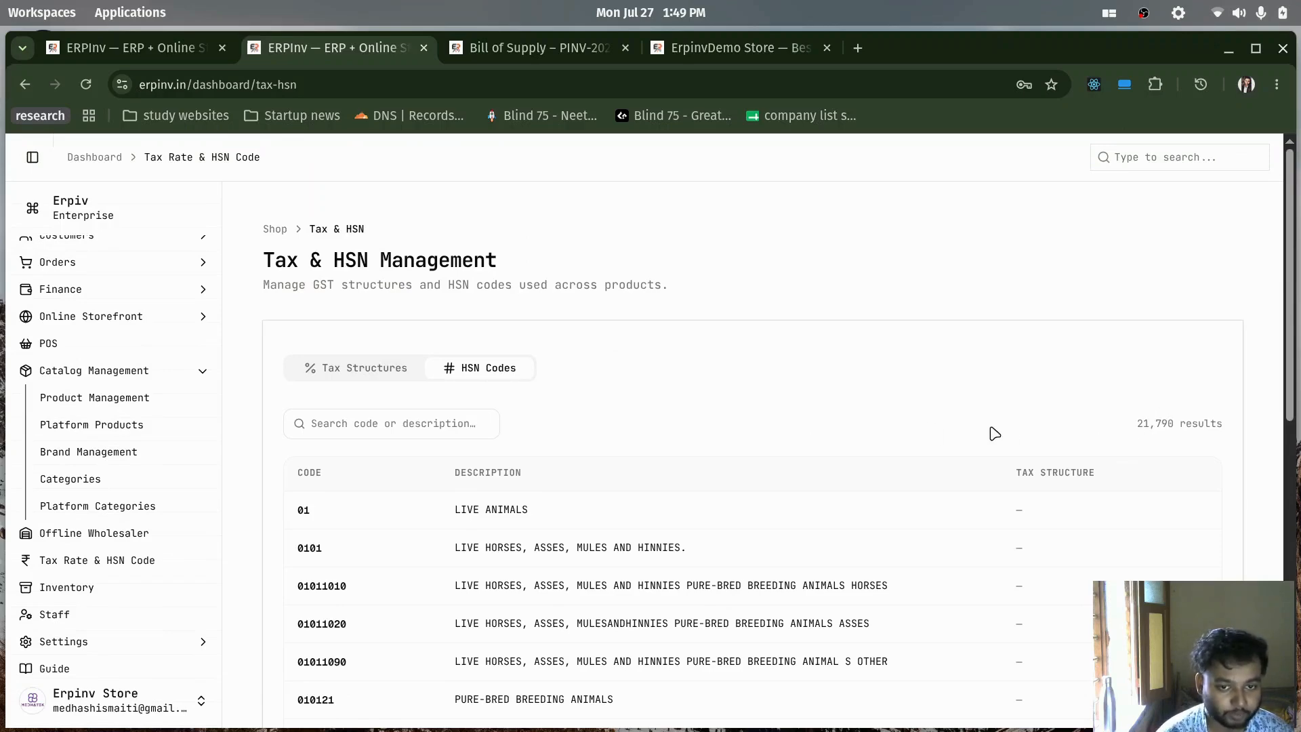
{"action": "scroll", "coordinate": [813, 584], "scroll_direction": "down", "scroll_amount": 4}
{"action": "scroll", "coordinate": [835, 587], "scroll_direction": "up", "scroll_amount": 4}
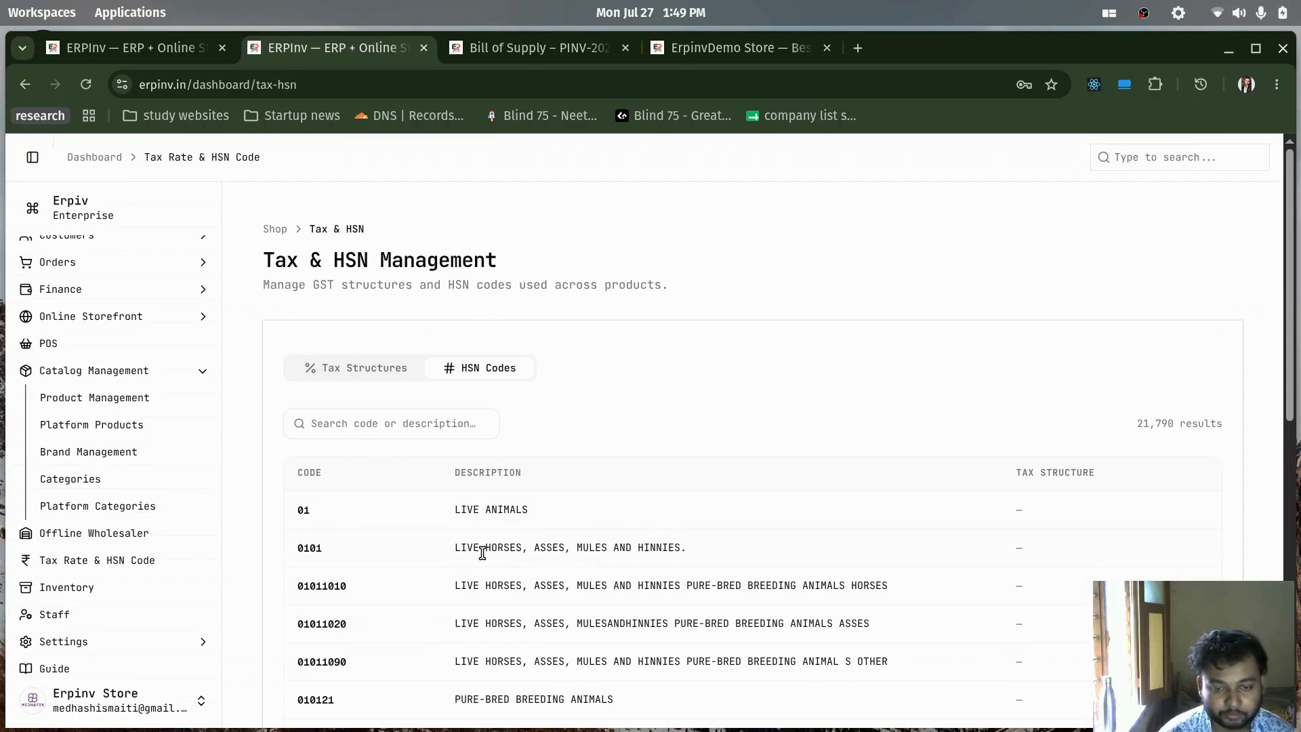
{"action": "left_click", "coordinate": [371, 367]}
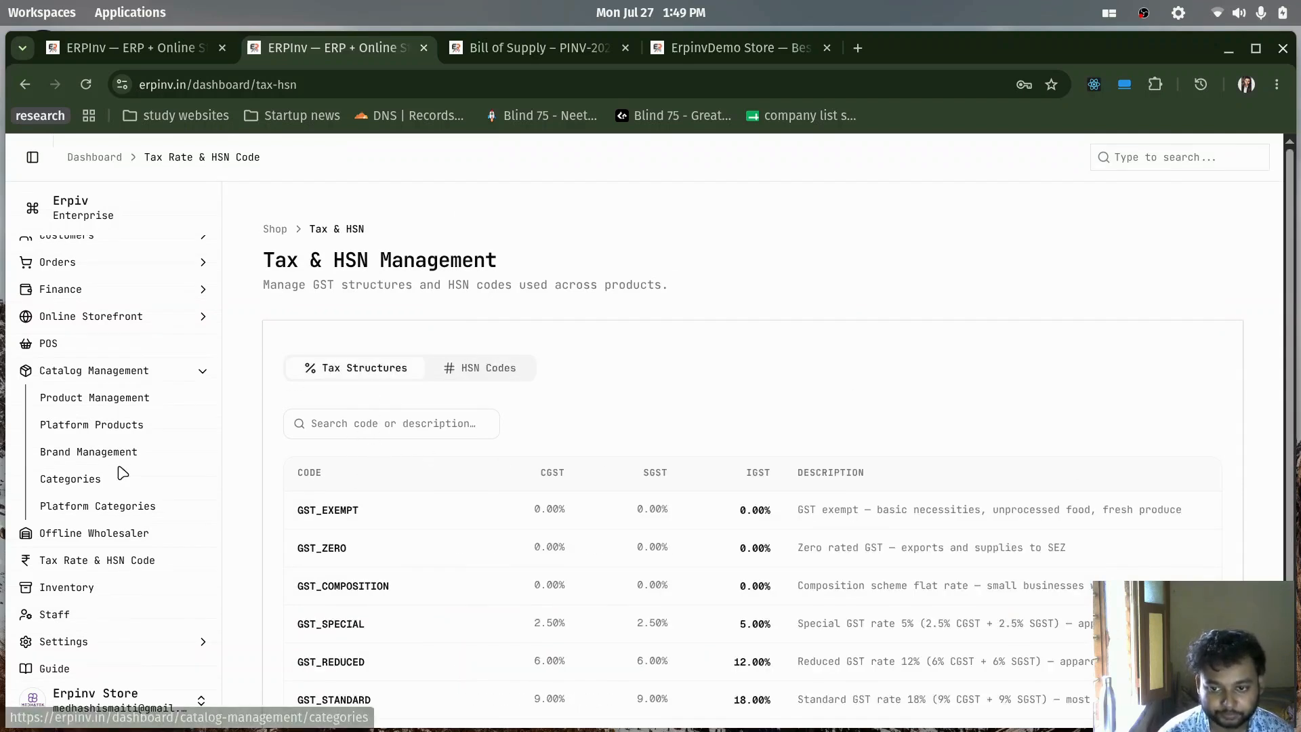
Go to brand management, view the new brand form without creating one, and check the available actions for Allen Solly
{"action": "left_click", "coordinate": [92, 489]}
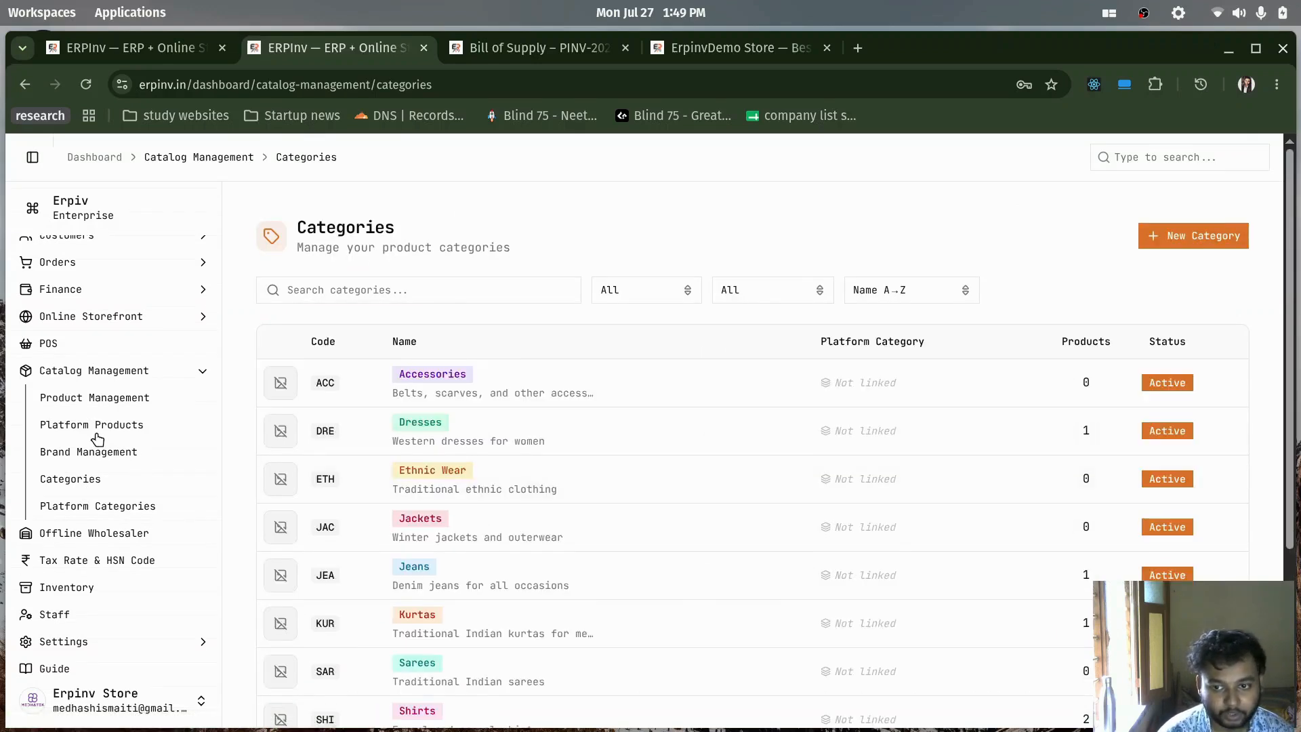
{"action": "left_click", "coordinate": [105, 454]}
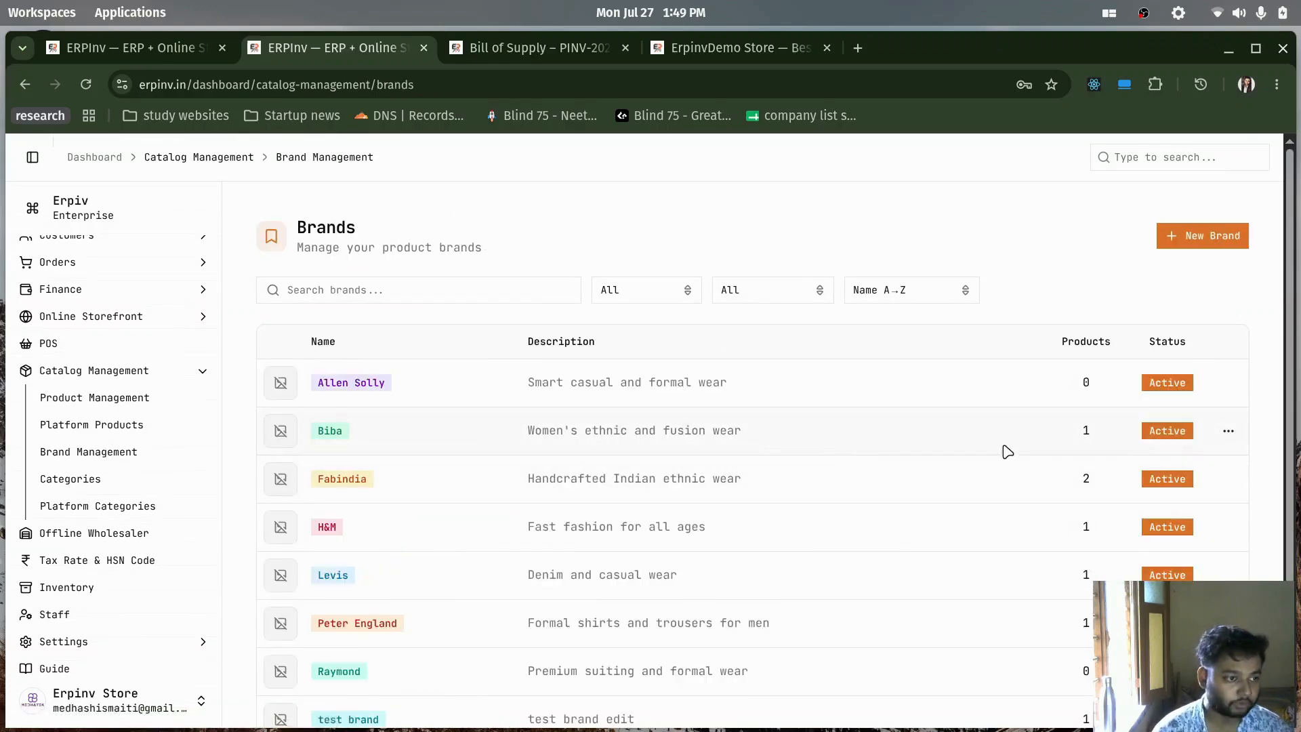
{"action": "left_click", "coordinate": [1193, 241]}
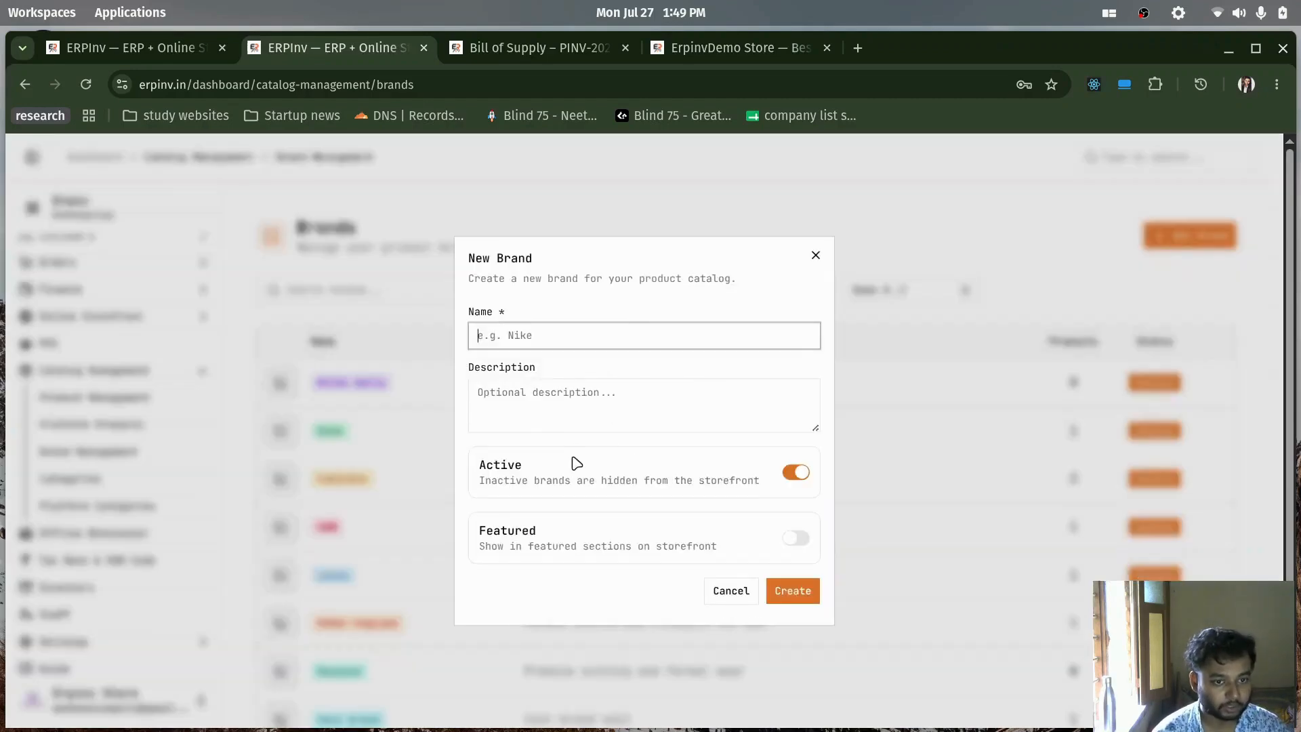
{"action": "left_click", "coordinate": [815, 256]}
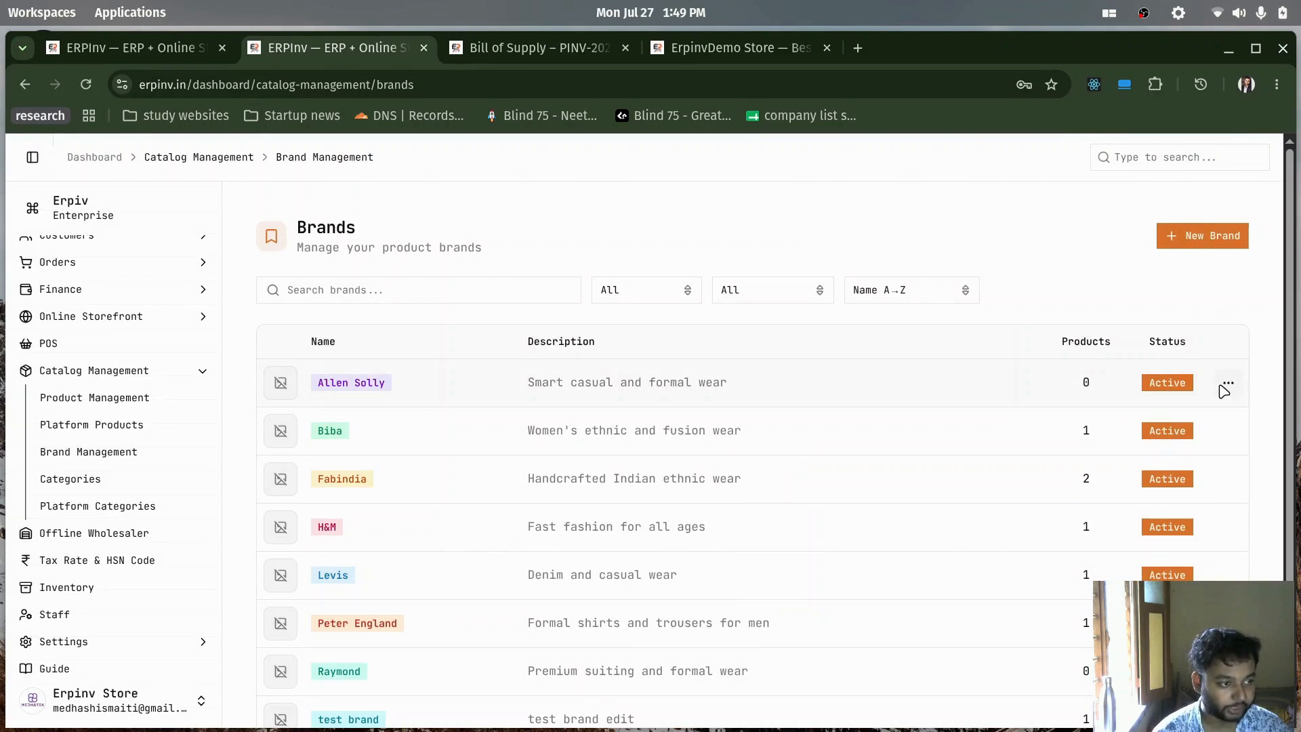
{"action": "left_click", "coordinate": [1225, 387]}
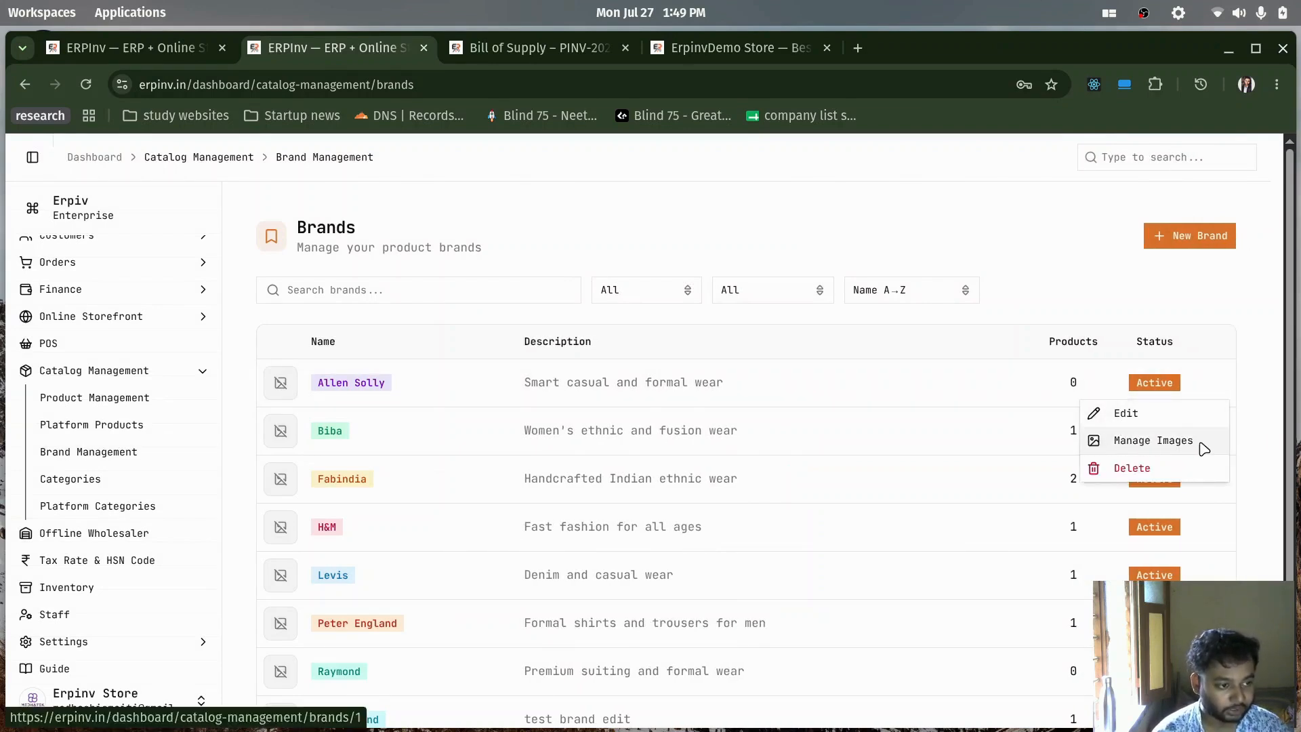
{"action": "left_click", "coordinate": [899, 228]}
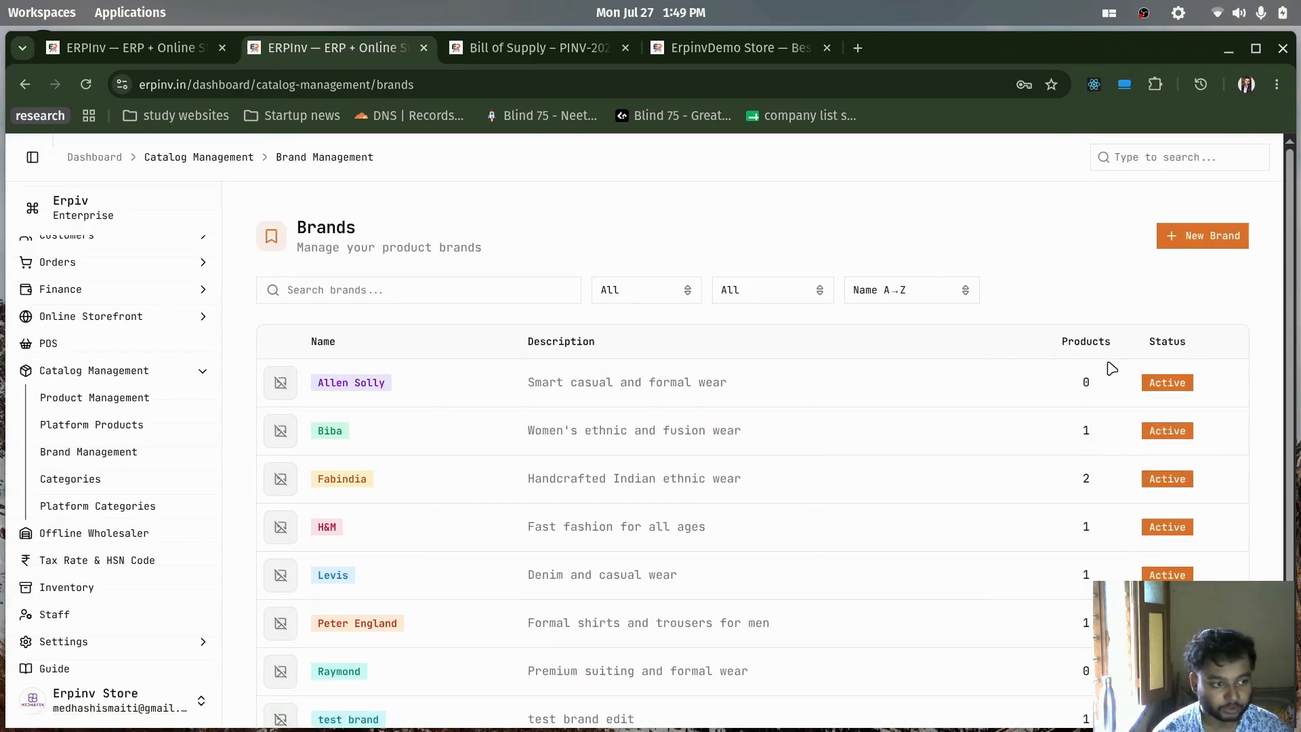
Open the product categories and view the new category form, closing it without creating a category
{"action": "left_click", "coordinate": [72, 480]}
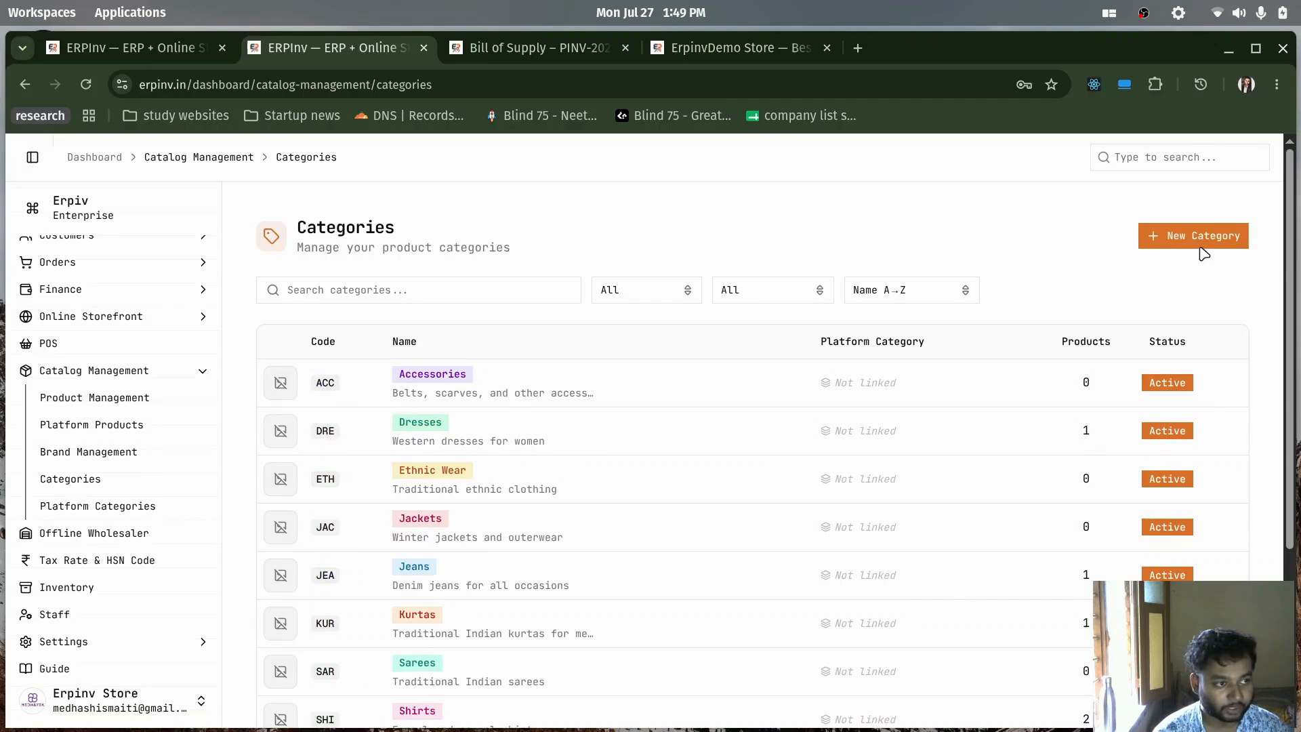
{"action": "left_click", "coordinate": [1204, 253]}
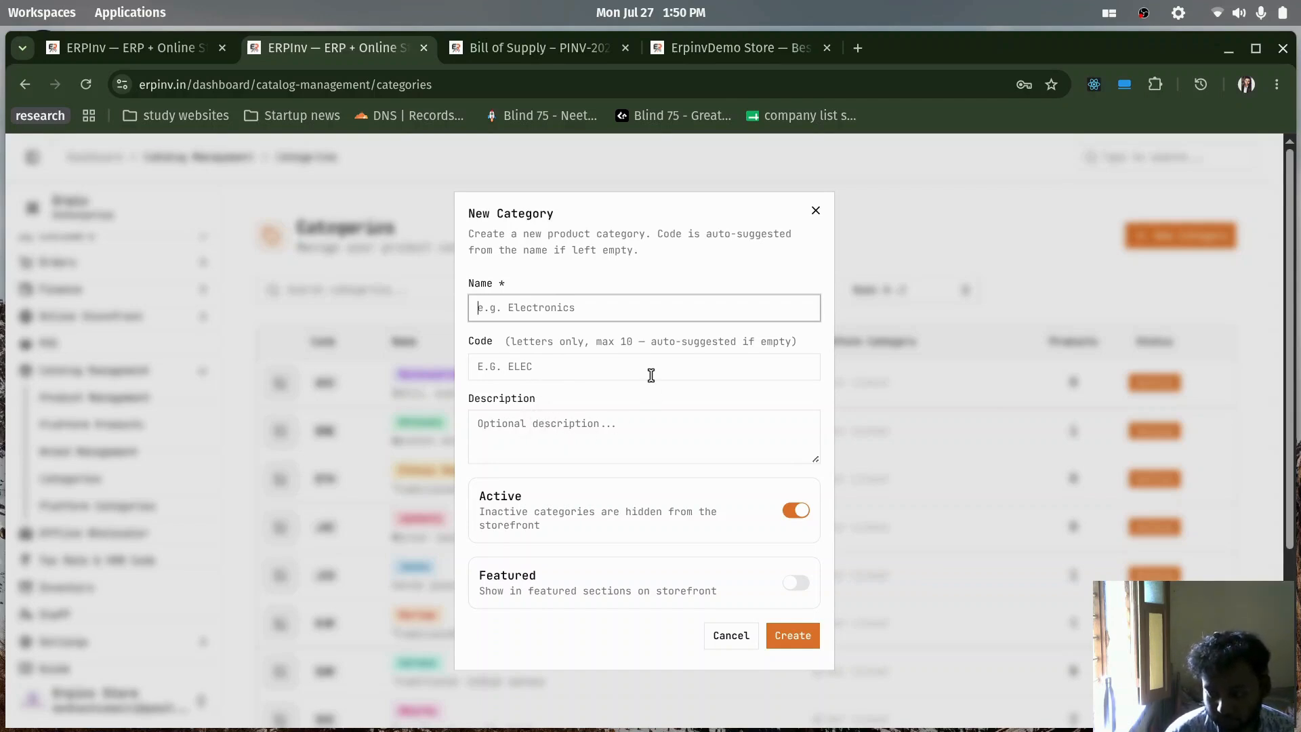
{"action": "left_click", "coordinate": [816, 210]}
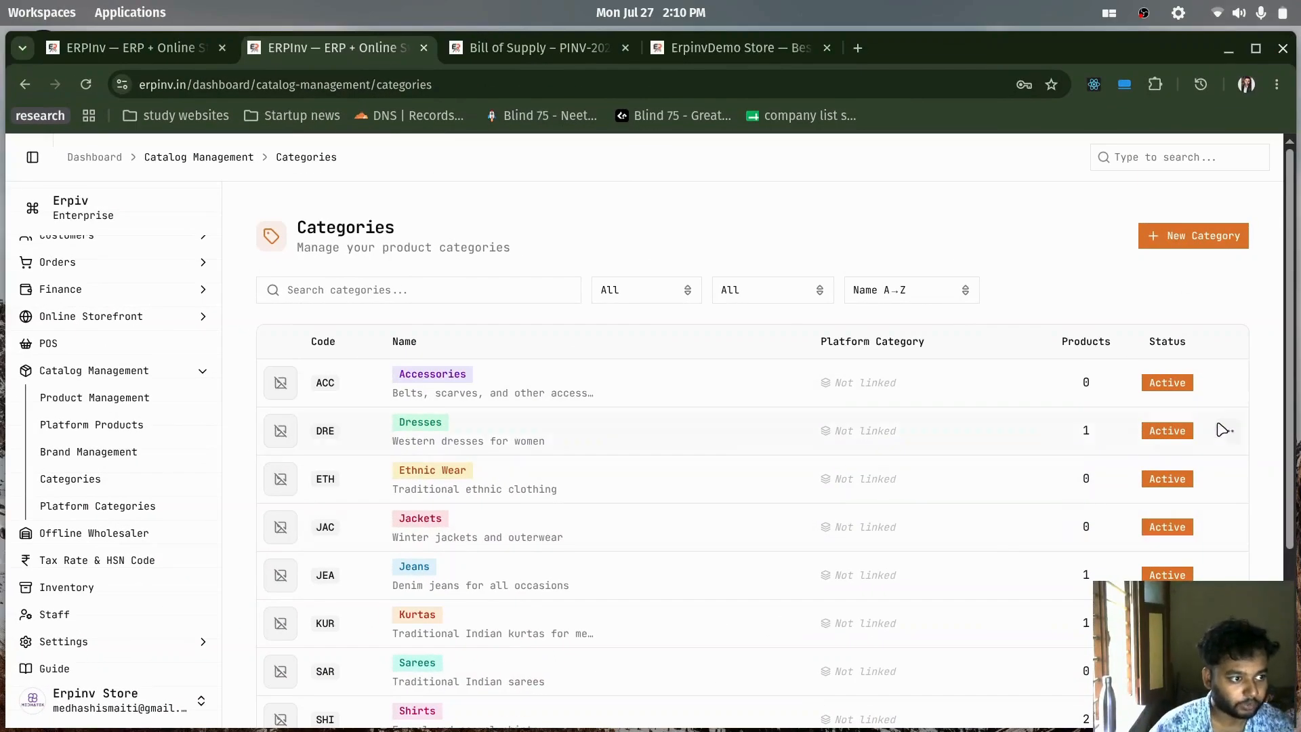
Examine the edit forms of the Accessories and Dresses categories without saving, and look over the category list
{"action": "left_click", "coordinate": [1228, 382]}
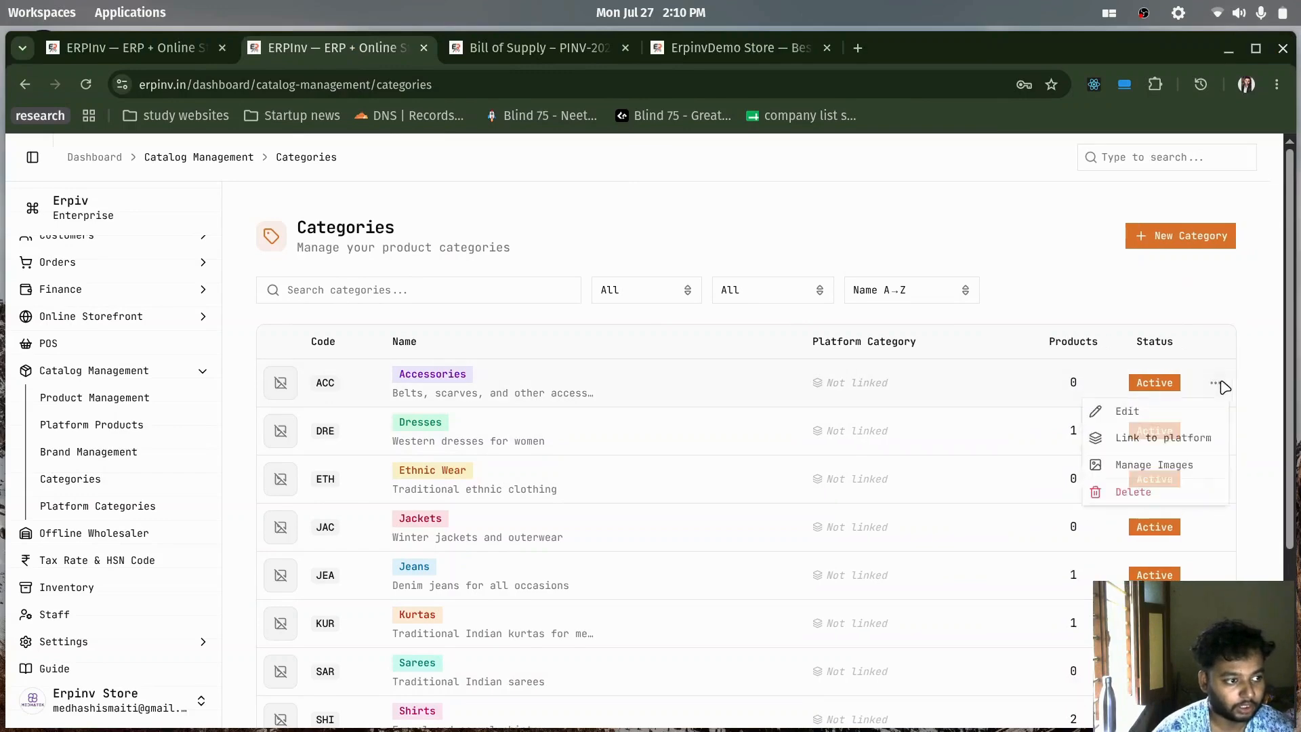
{"action": "left_click", "coordinate": [1126, 415]}
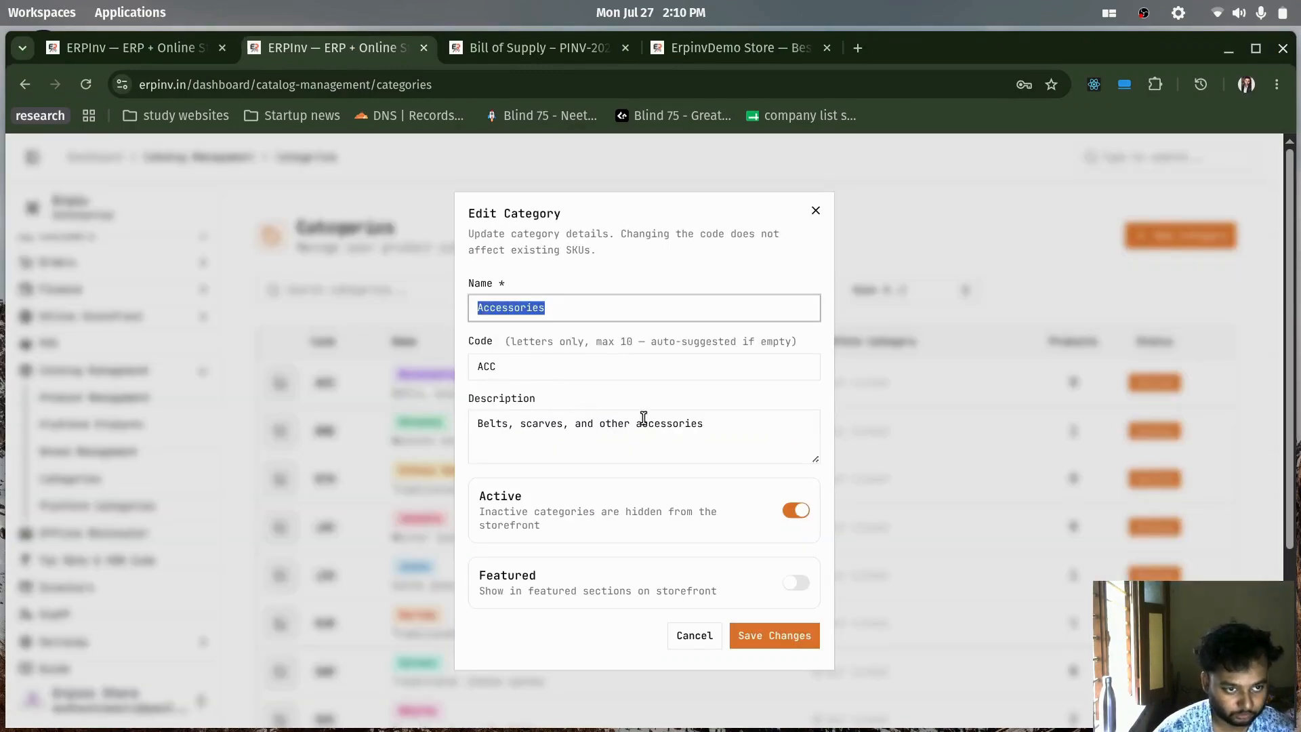
{"action": "left_click", "coordinate": [815, 210]}
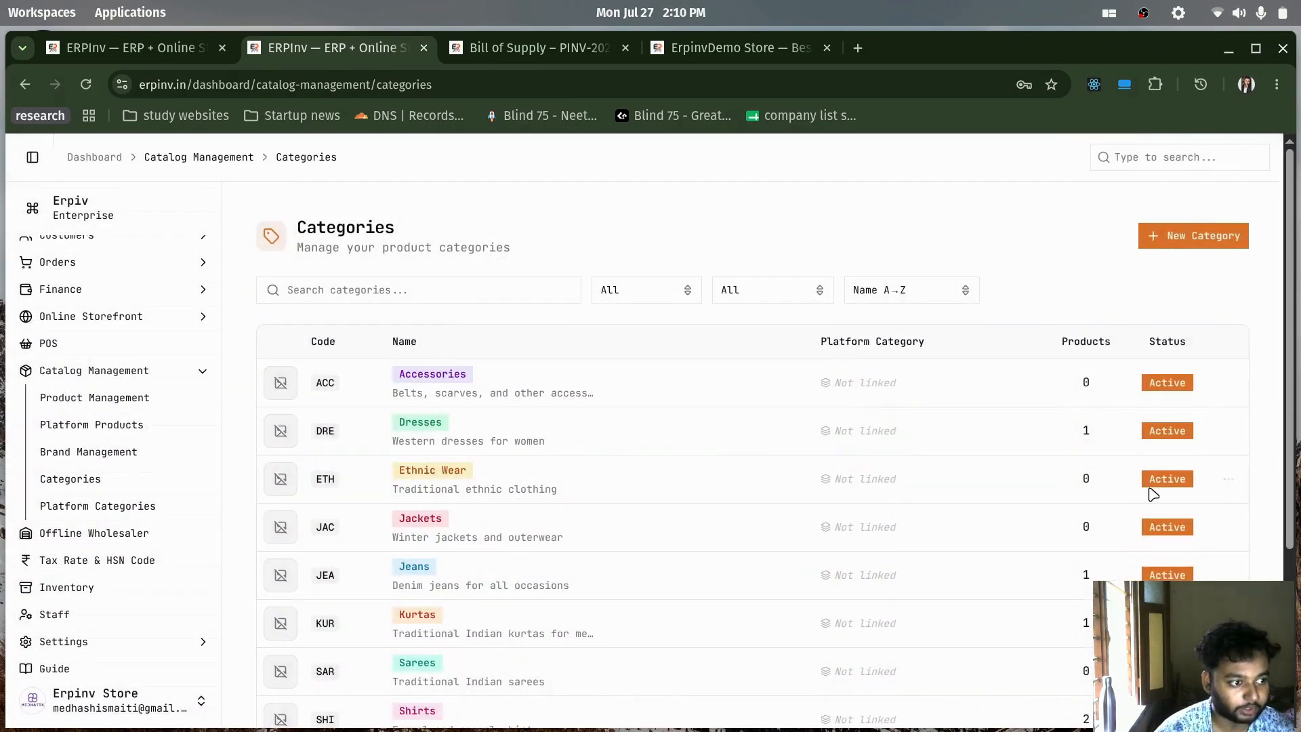
{"action": "left_click", "coordinate": [1229, 434]}
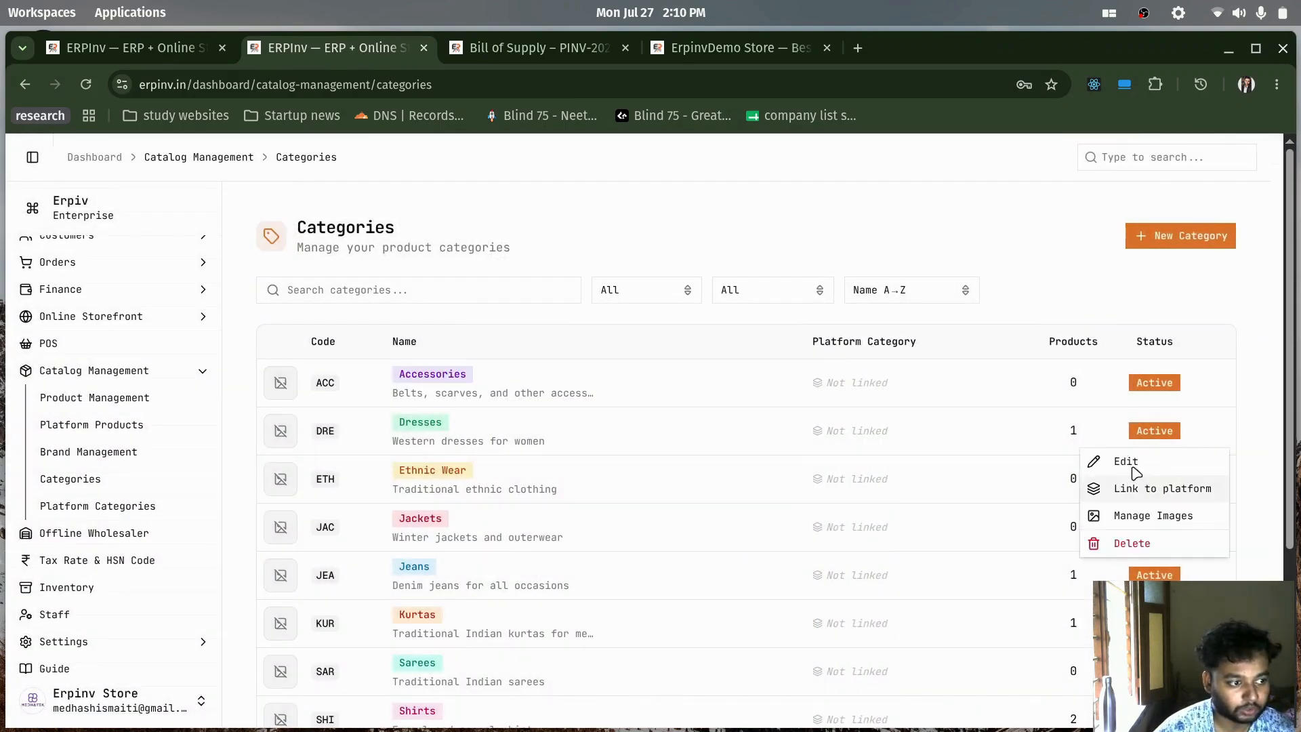
{"action": "left_click", "coordinate": [1099, 466]}
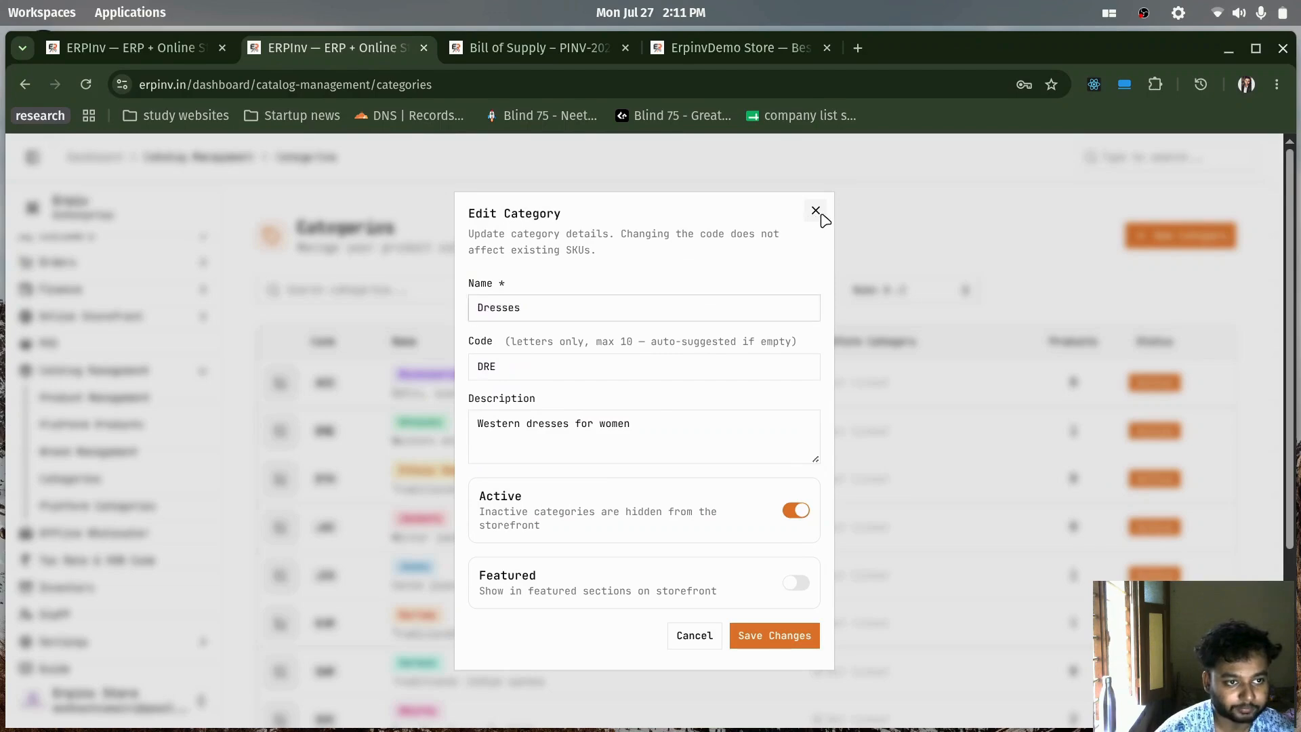
{"action": "left_click", "coordinate": [816, 211]}
{"action": "scroll", "coordinate": [702, 595], "scroll_direction": "down", "scroll_amount": 3}
{"action": "scroll", "coordinate": [699, 596], "scroll_direction": "up", "scroll_amount": 3}
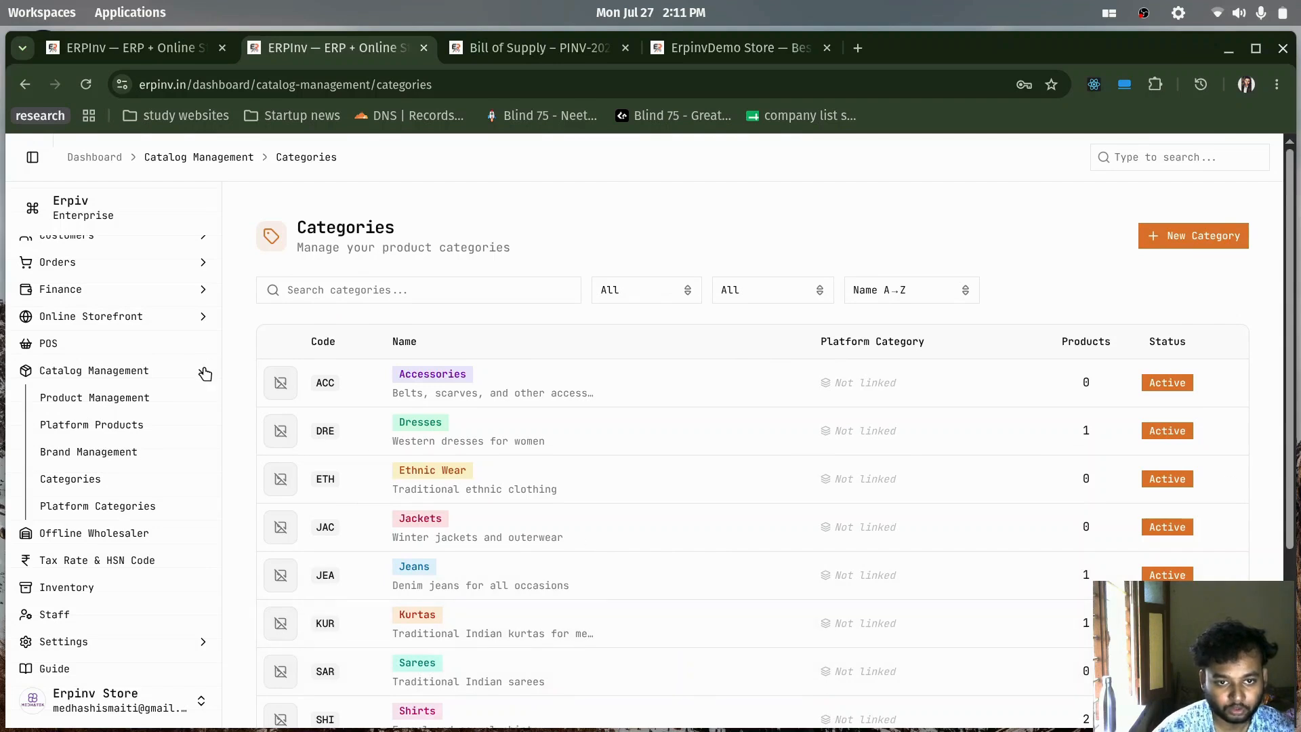
Return to the brand list and check the actions available for Allen Solly again
{"action": "left_click", "coordinate": [117, 460]}
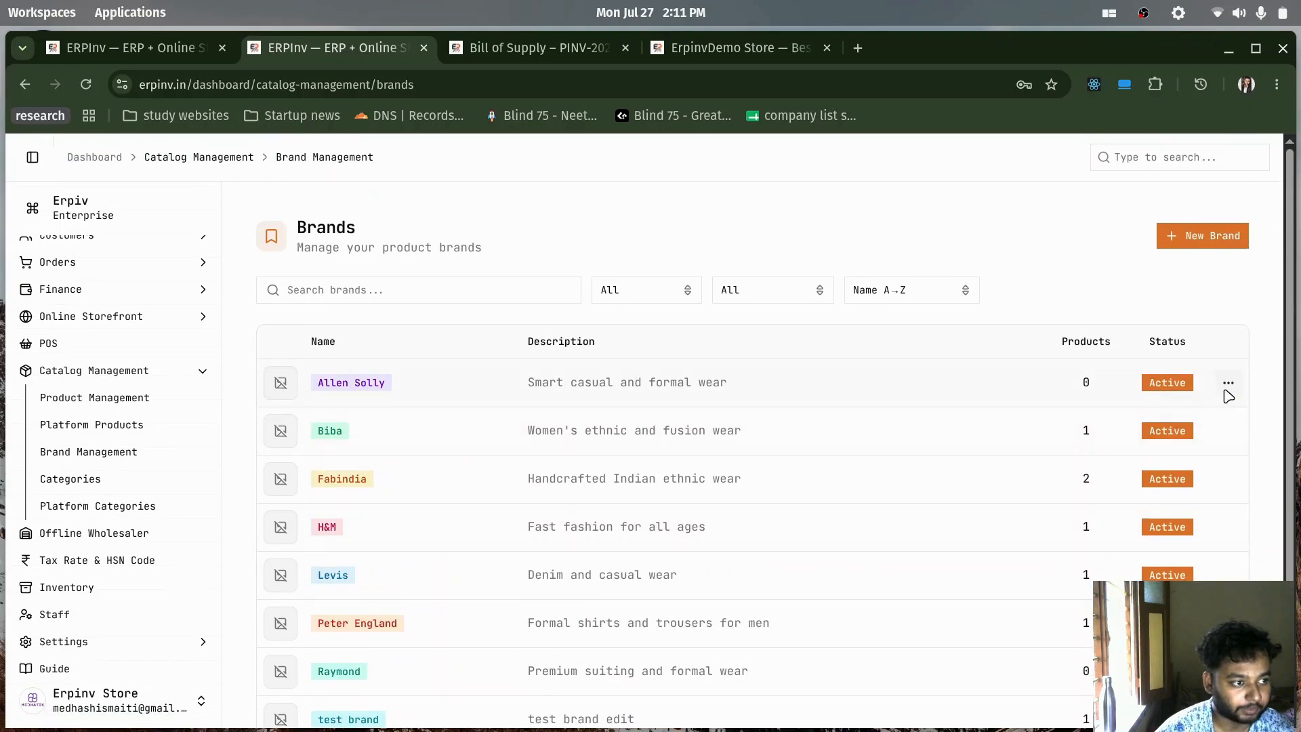
{"action": "left_click", "coordinate": [1228, 386]}
{"action": "left_click", "coordinate": [1040, 254]}
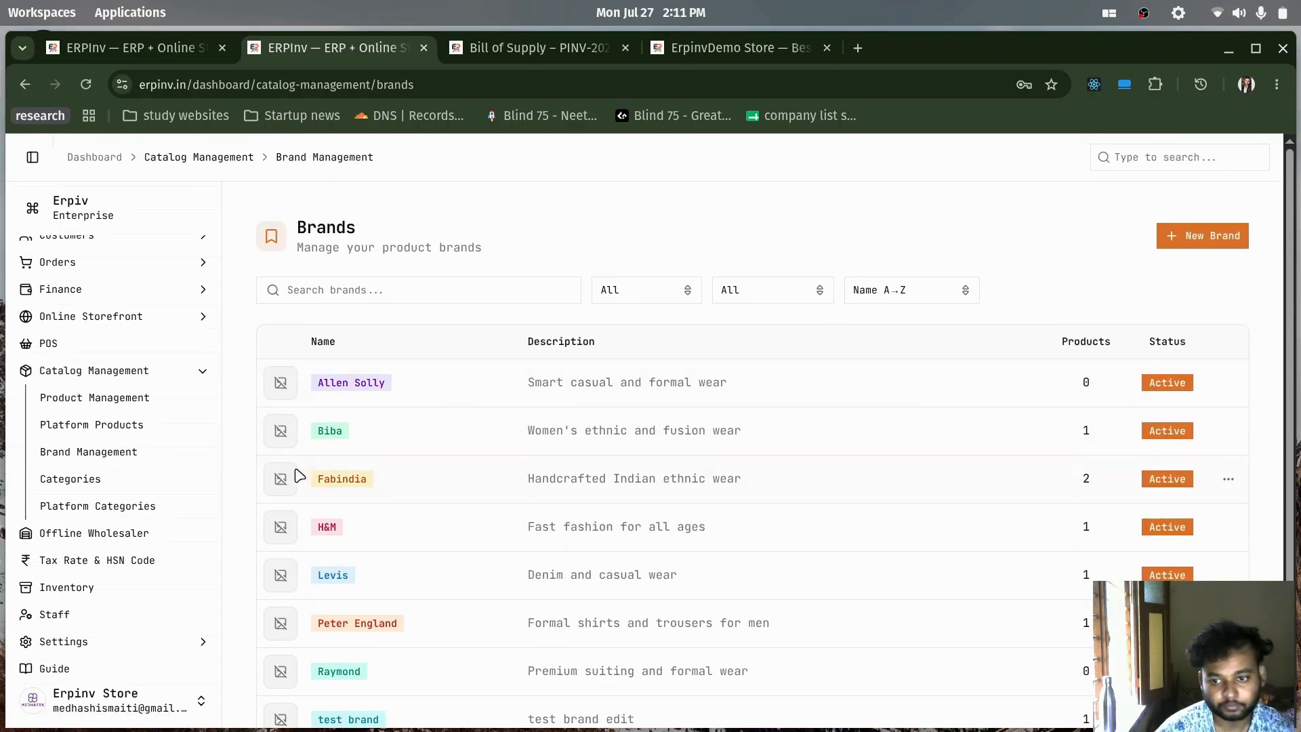
Go to the inventory overview and open the direct receive form for stock bought without a wholesaler invoice
{"action": "left_click", "coordinate": [203, 373]}
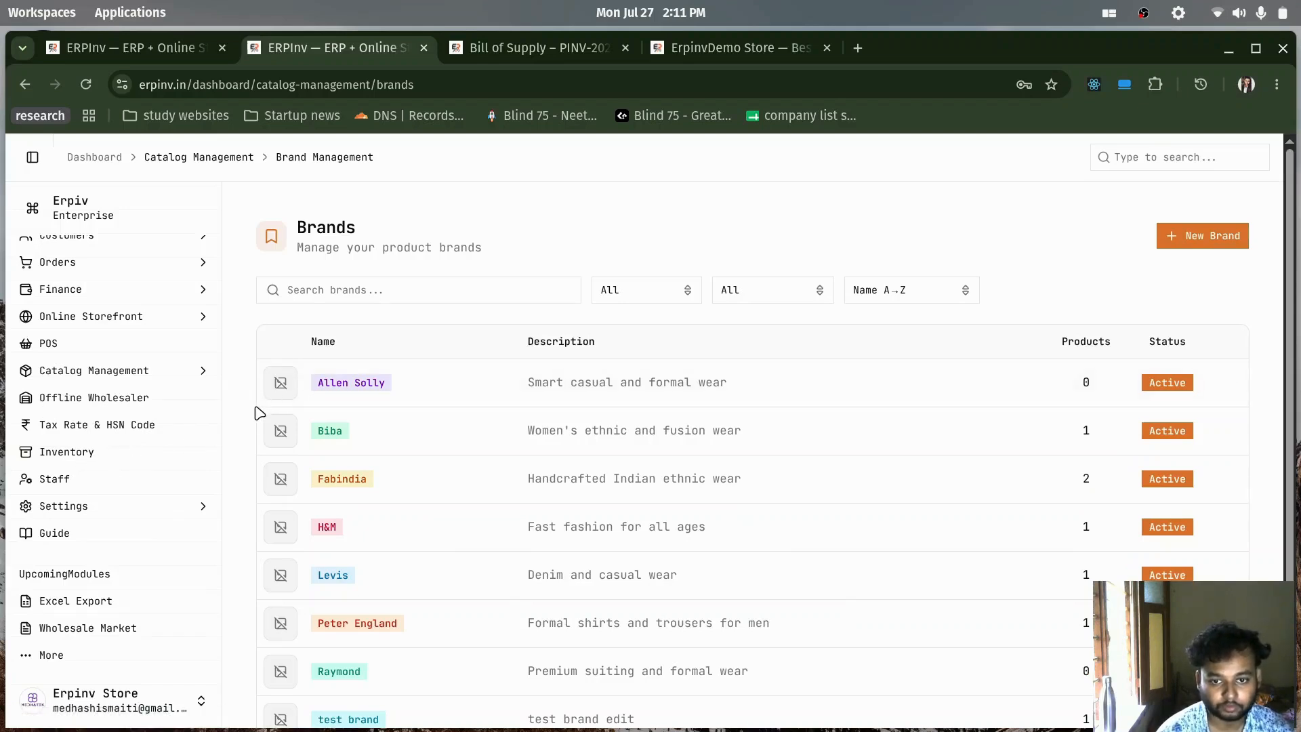
{"action": "left_click", "coordinate": [77, 452]}
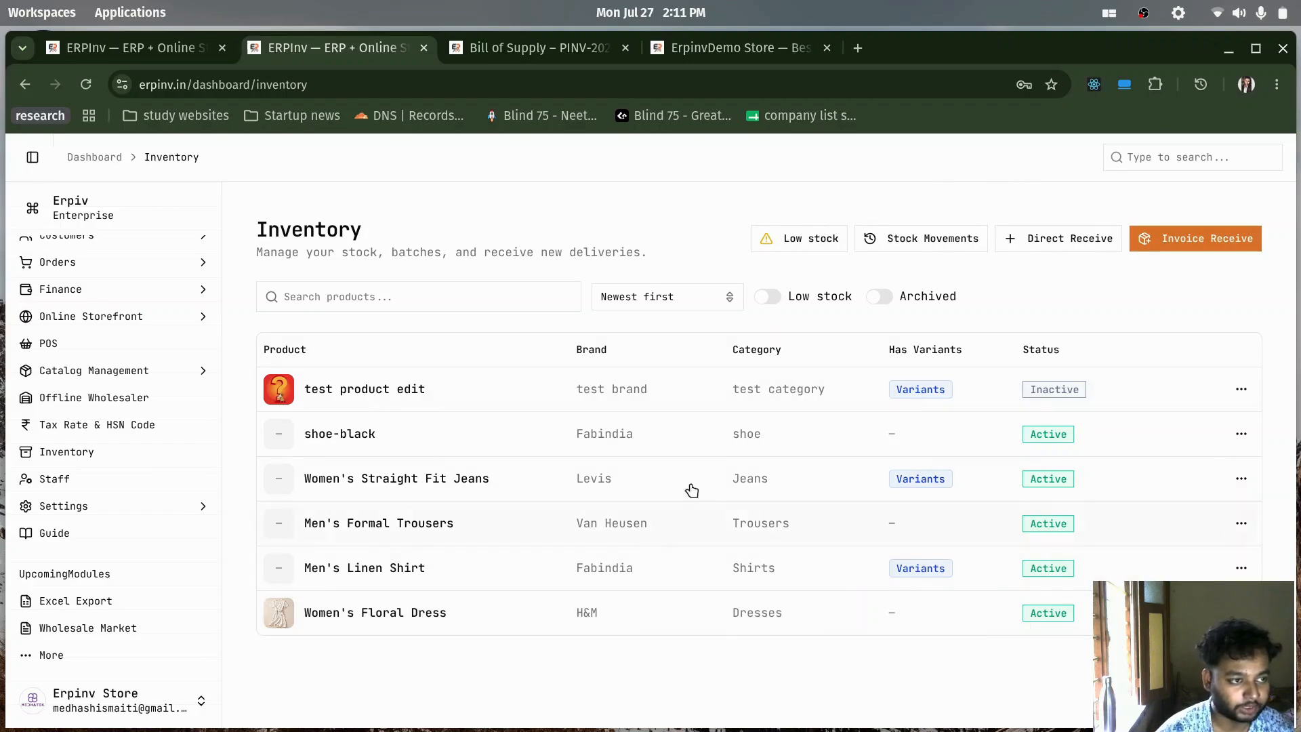
{"action": "left_click", "coordinate": [1045, 246]}
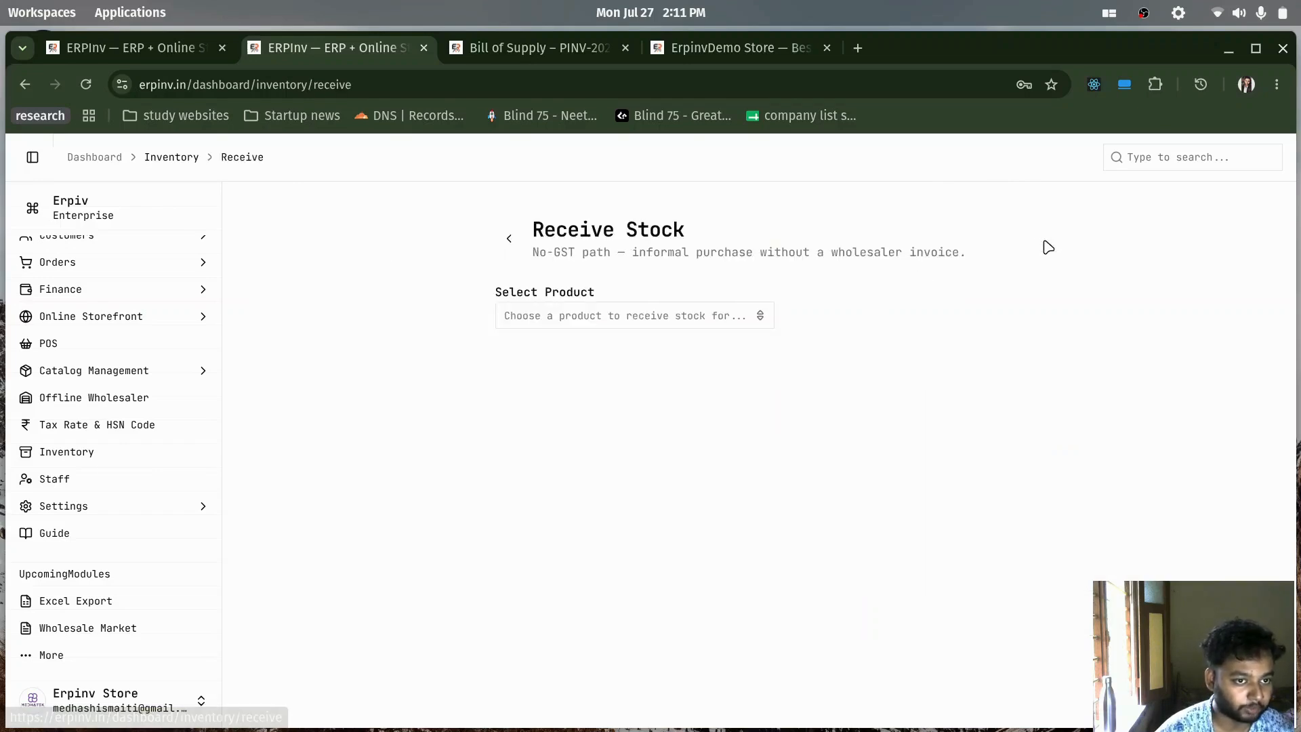
{"action": "left_click", "coordinate": [509, 239]}
{"action": "left_click", "coordinate": [1050, 242]}
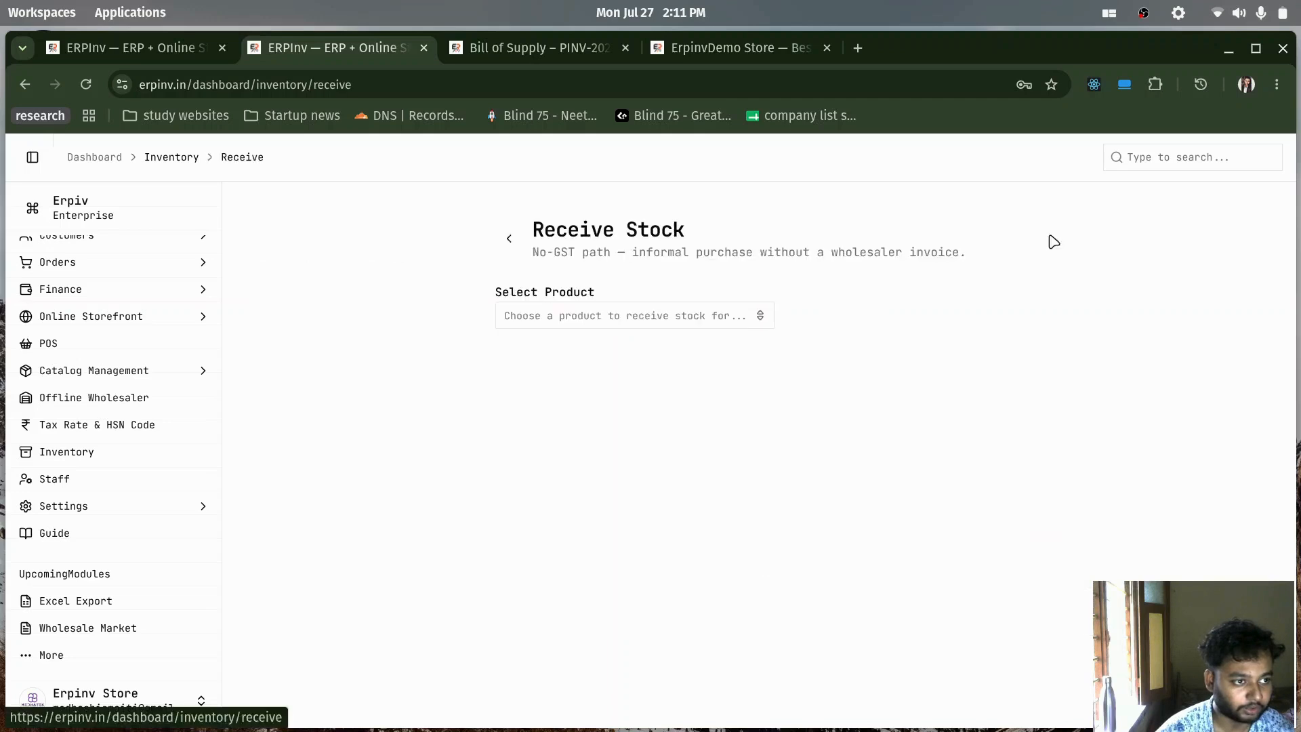
Select Women's Floral Dress as the product to receive stock for and review the quantity, price, date and storage fields
{"action": "left_click", "coordinate": [741, 319]}
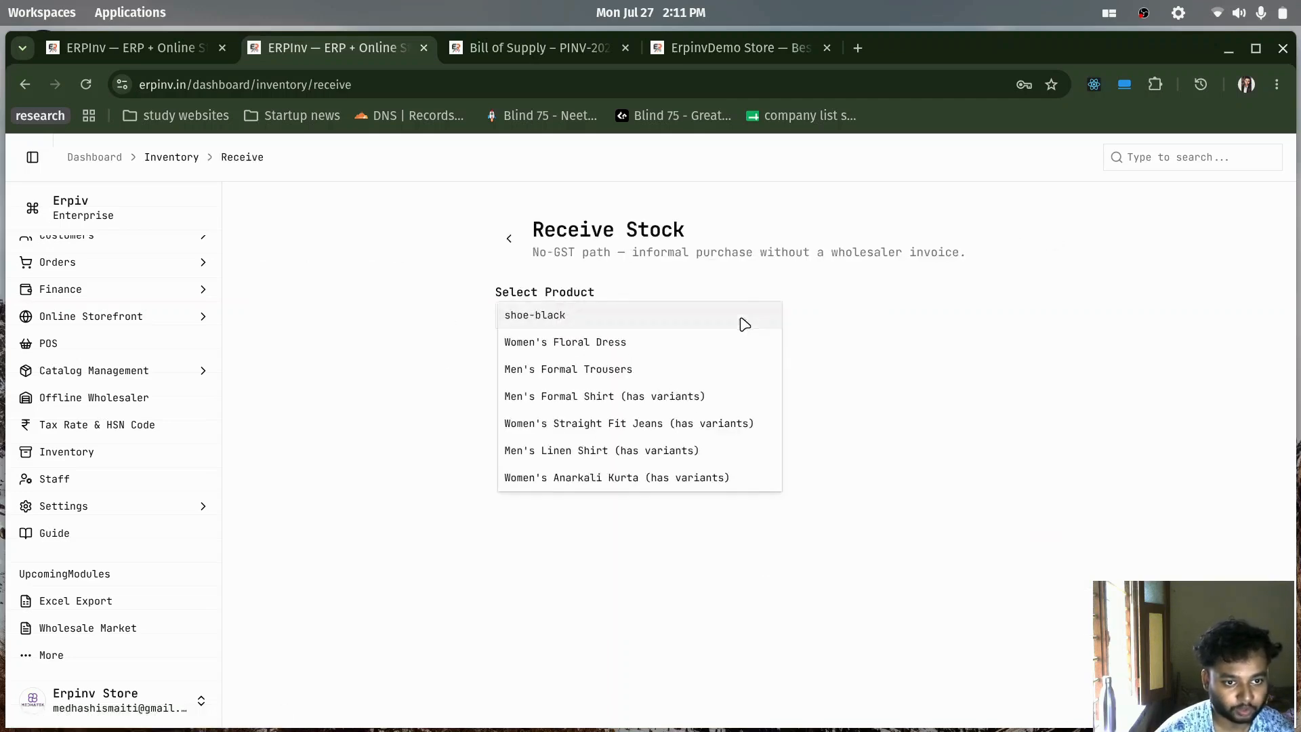
{"action": "left_click", "coordinate": [619, 347]}
{"action": "scroll", "coordinate": [650, 349], "scroll_direction": "down", "scroll_amount": 2}
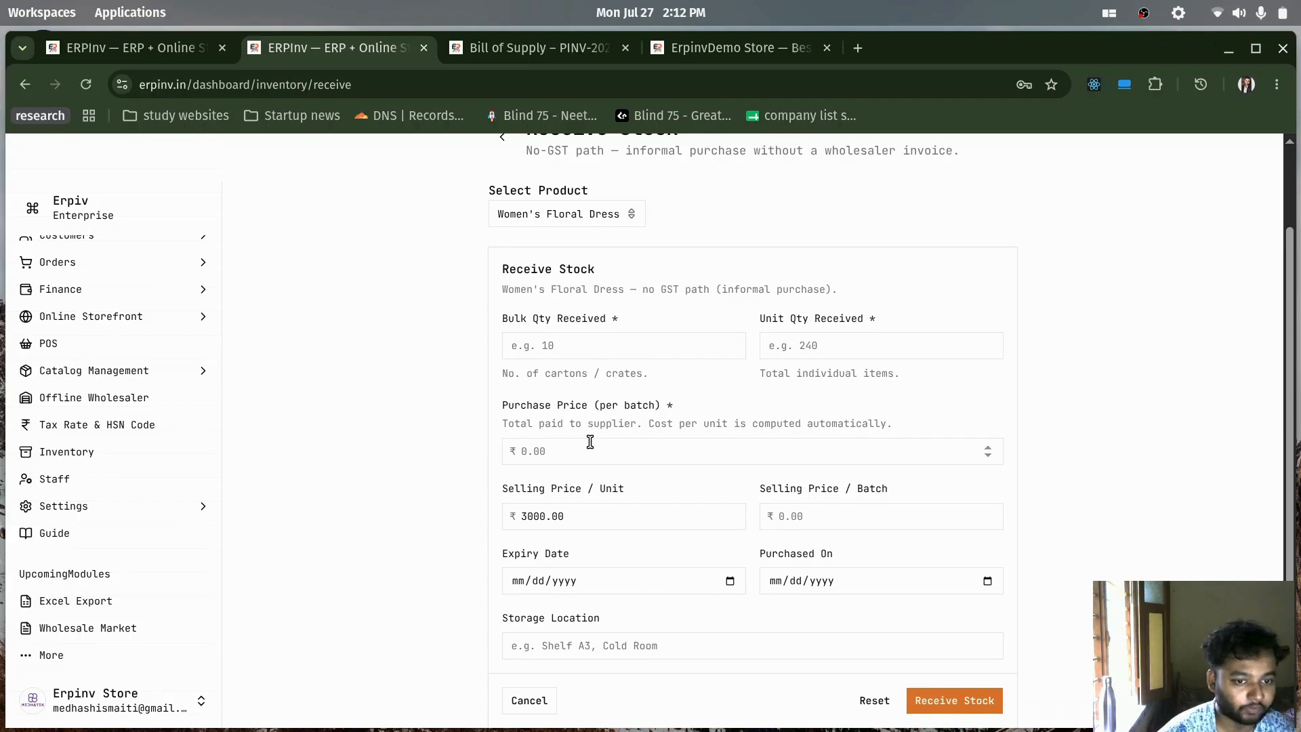
{"action": "scroll", "coordinate": [589, 441], "scroll_direction": "down", "scroll_amount": 1}
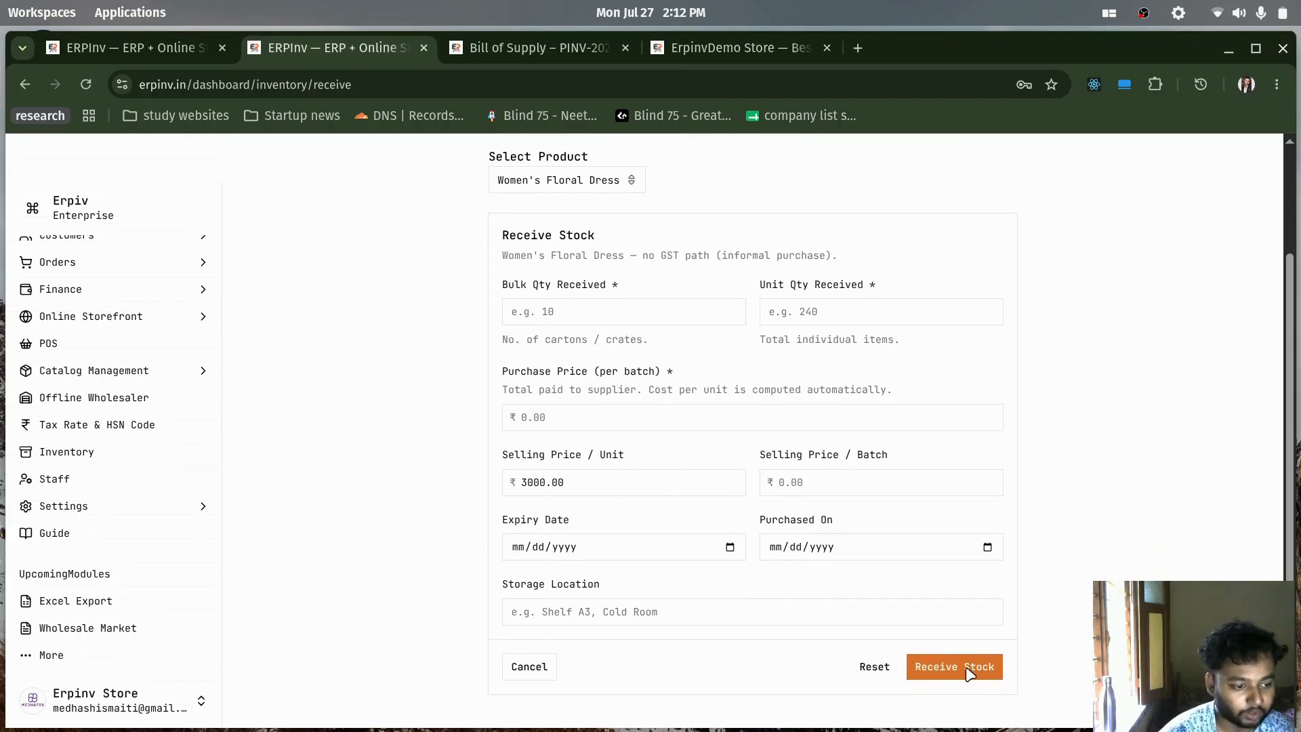
Leave the direct receive form unsaved and review the invoice receive form for deliveries with a GST purchase invoice
{"action": "left_click", "coordinate": [537, 673]}
{"action": "left_click", "coordinate": [510, 241]}
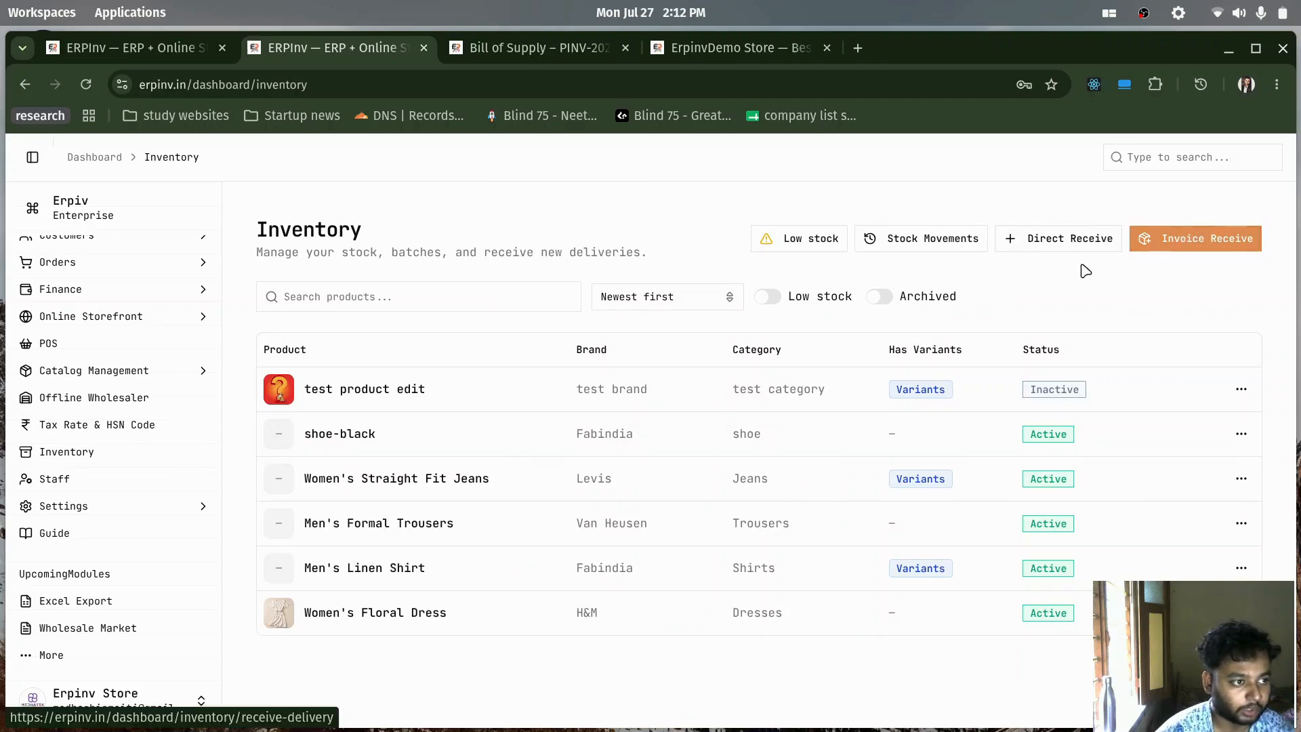
{"action": "left_click", "coordinate": [1207, 241]}
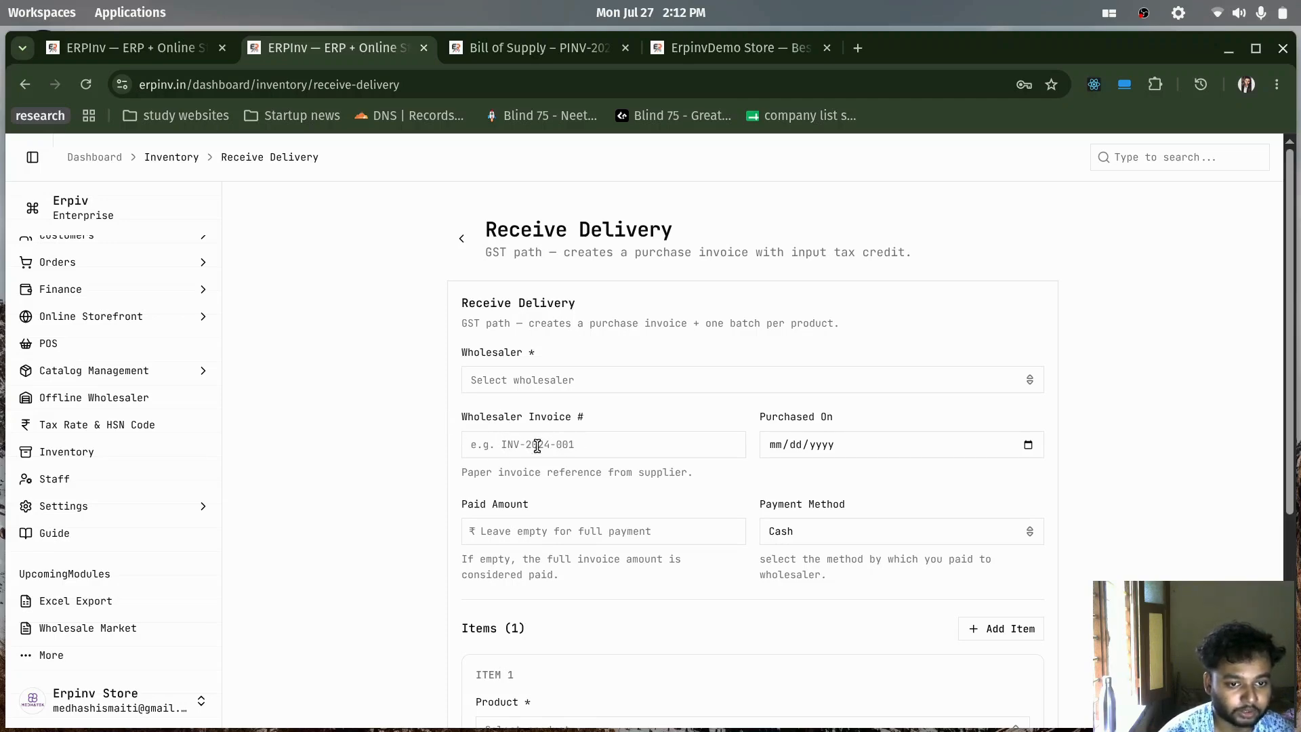
{"action": "scroll", "coordinate": [706, 436], "scroll_direction": "down", "scroll_amount": 4}
{"action": "scroll", "coordinate": [710, 435], "scroll_direction": "up", "scroll_amount": 1}
{"action": "scroll", "coordinate": [710, 435], "scroll_direction": "down", "scroll_amount": 2}
{"action": "scroll", "coordinate": [714, 428], "scroll_direction": "up", "scroll_amount": 5}
{"action": "scroll", "coordinate": [555, 415], "scroll_direction": "down", "scroll_amount": 3}
{"action": "scroll", "coordinate": [735, 440], "scroll_direction": "up", "scroll_amount": 3}
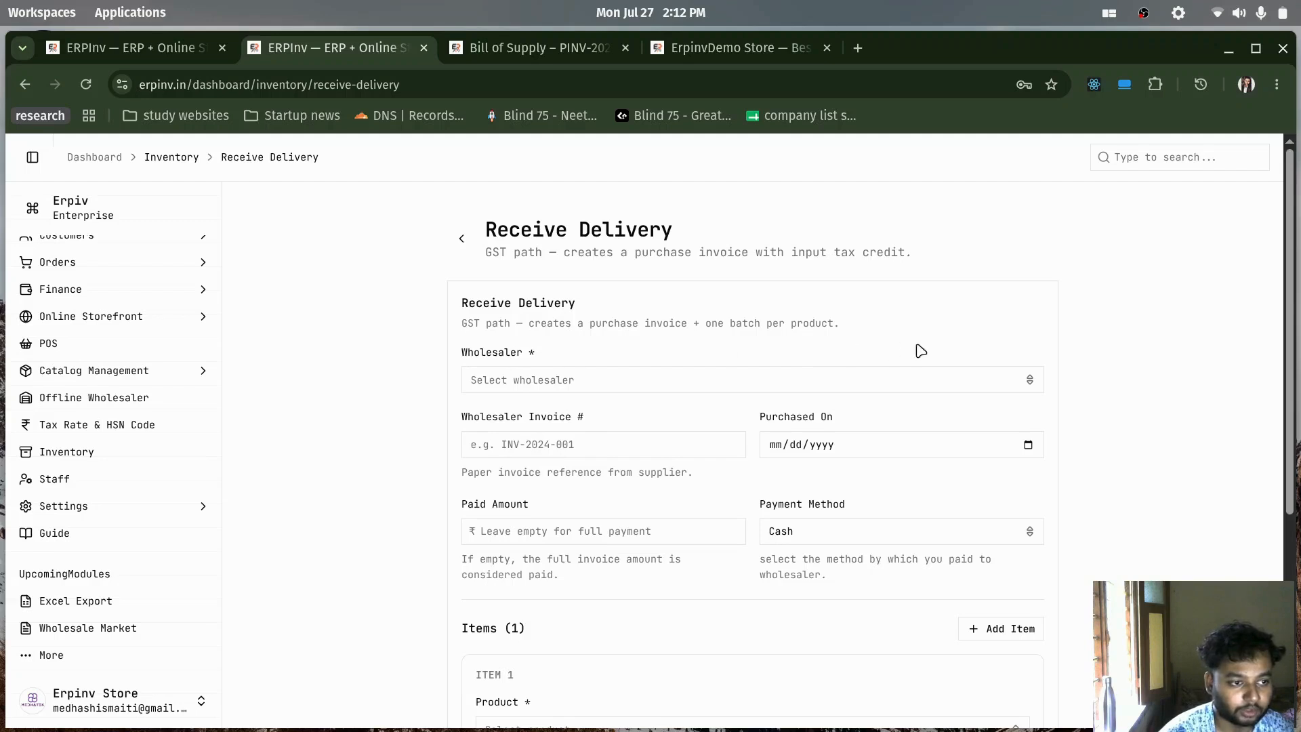
Check the wholesaler choices without selecting one and review the delivery's payment and item fields
{"action": "left_click", "coordinate": [916, 387]}
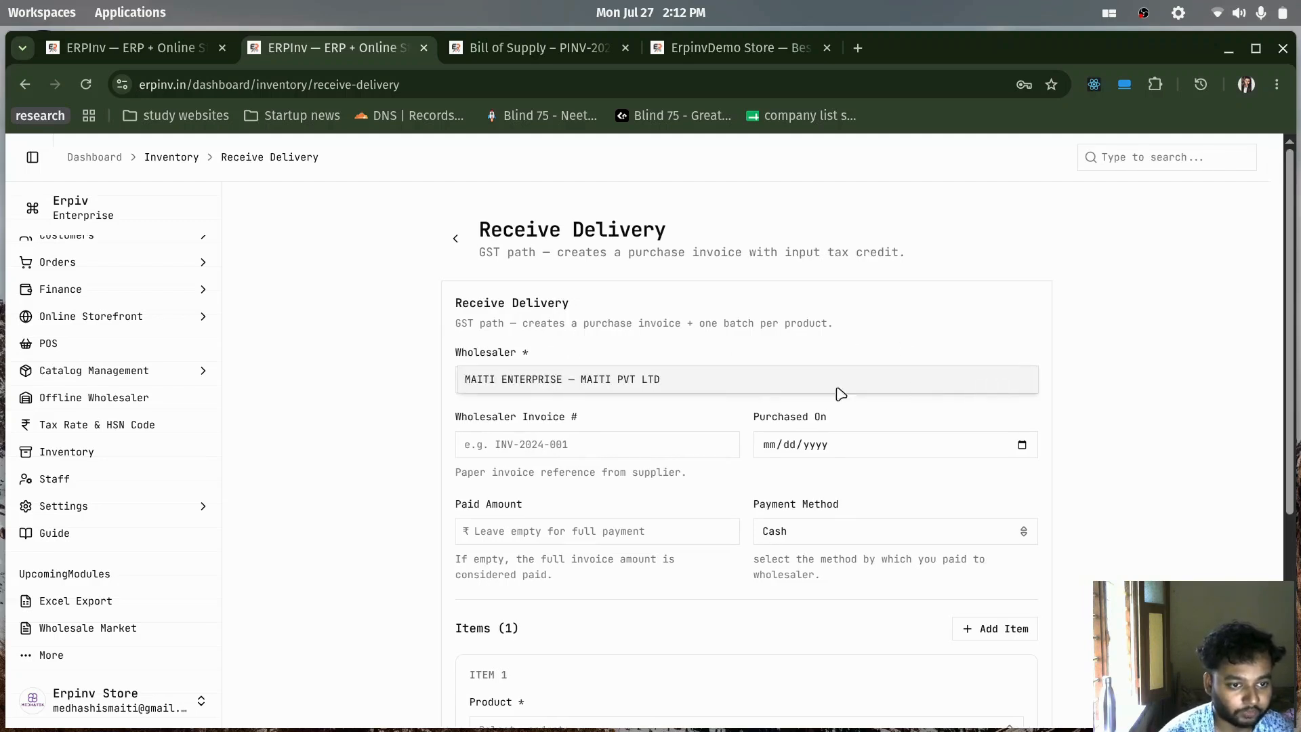
{"action": "left_click", "coordinate": [334, 409]}
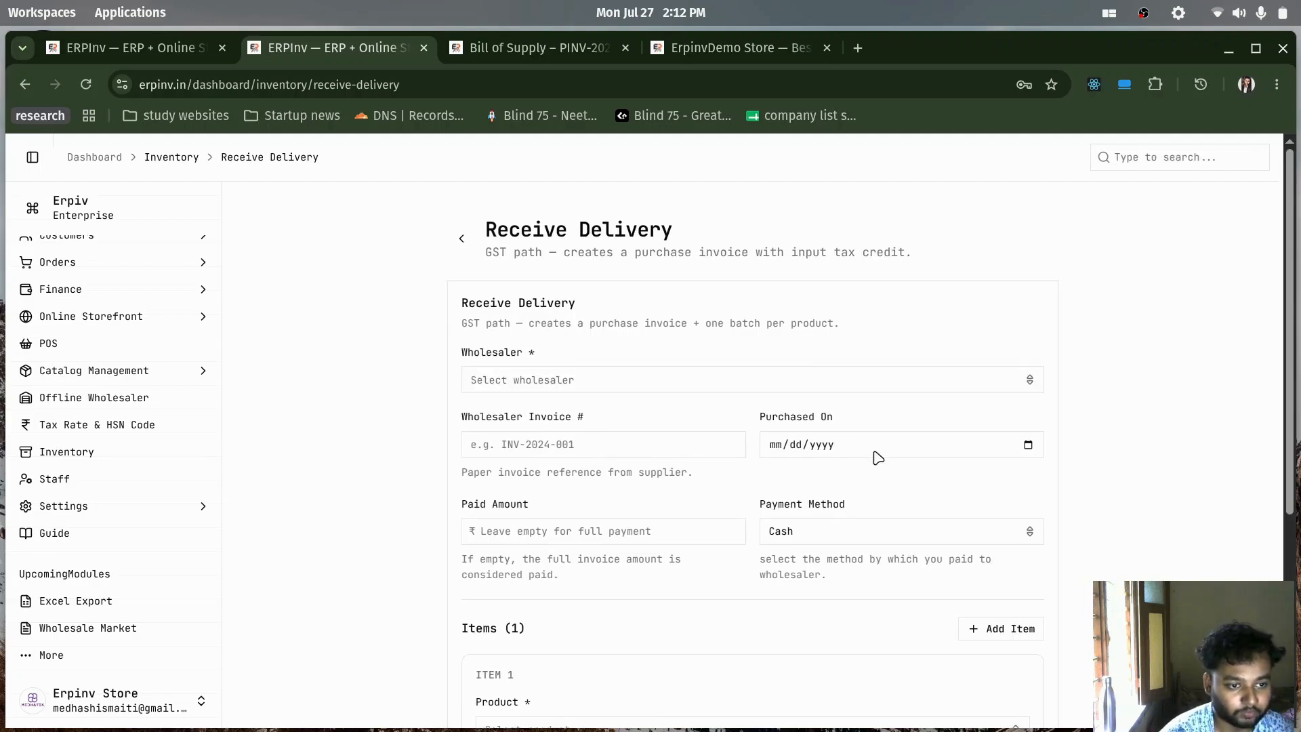
{"action": "scroll", "coordinate": [732, 437], "scroll_direction": "down", "scroll_amount": 2}
{"action": "scroll", "coordinate": [678, 352], "scroll_direction": "down", "scroll_amount": 3}
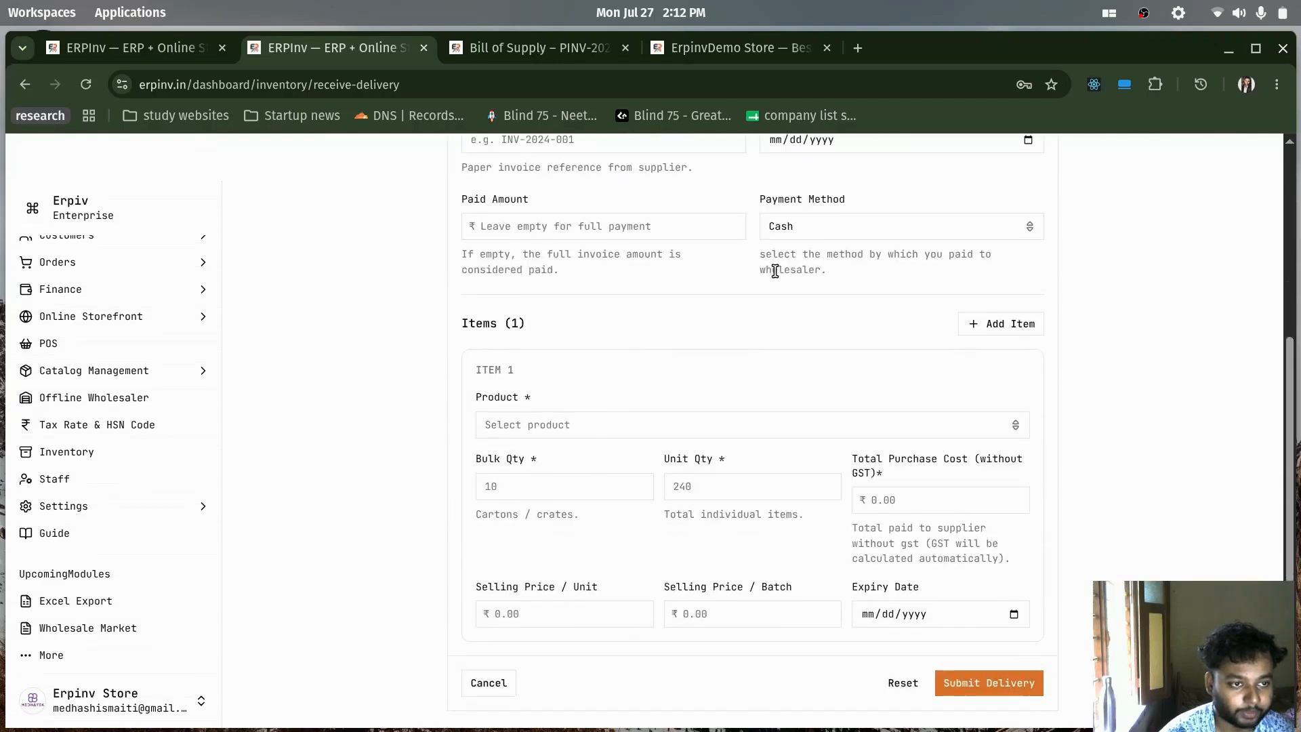
{"action": "scroll", "coordinate": [599, 271], "scroll_direction": "up", "scroll_amount": 2}
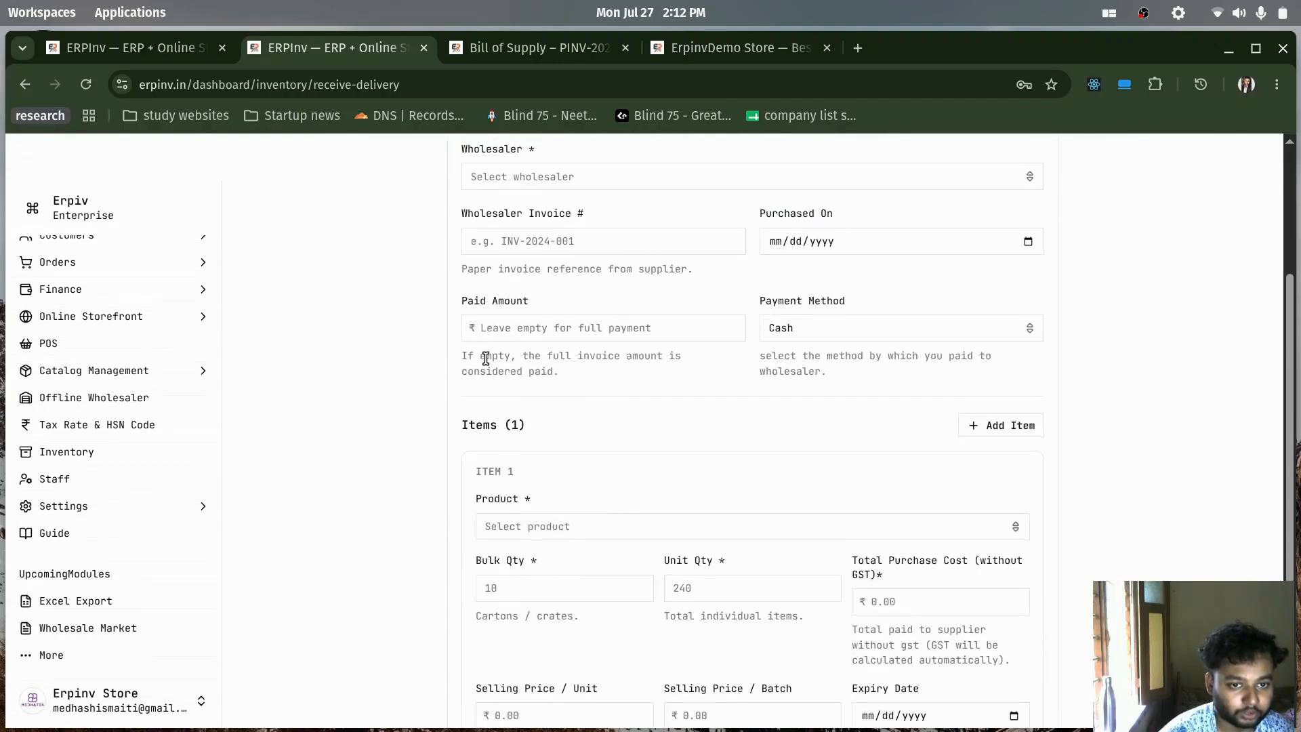
{"action": "scroll", "coordinate": [782, 376], "scroll_direction": "down", "scroll_amount": 2}
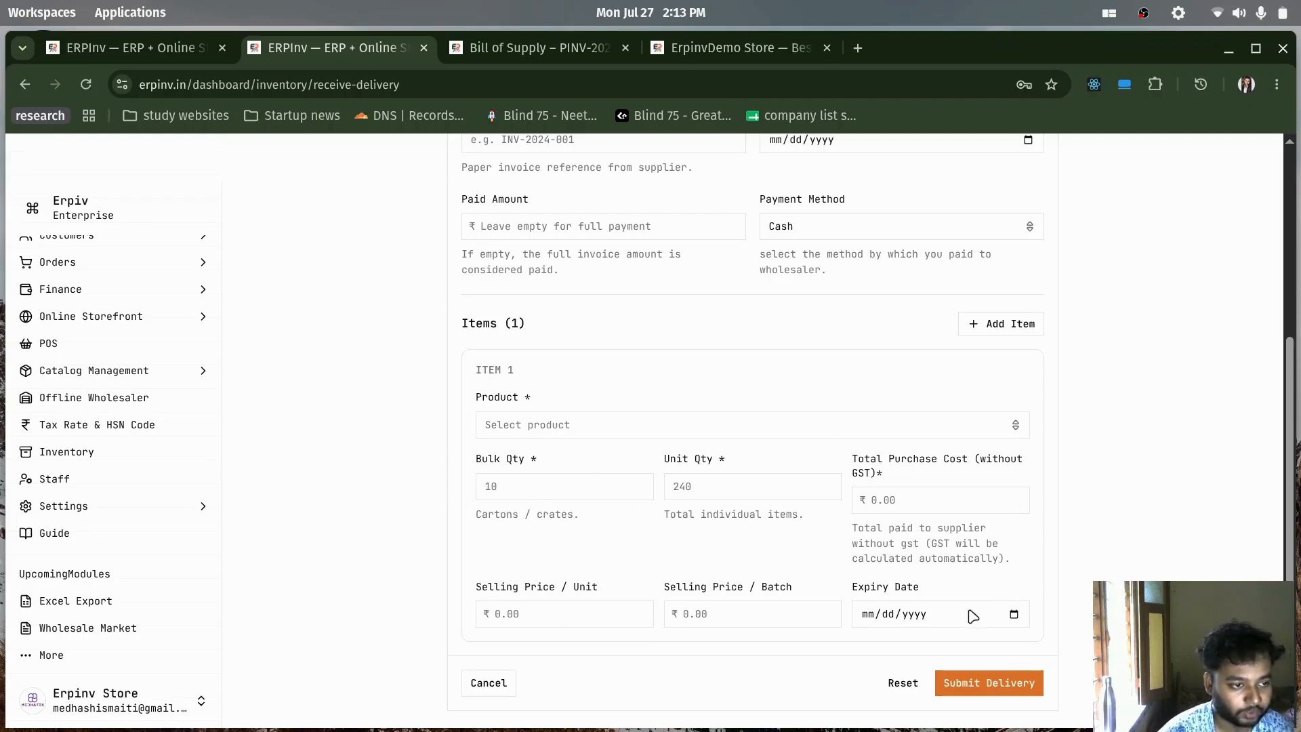
{"action": "scroll", "coordinate": [982, 615], "scroll_direction": "up", "scroll_amount": 1}
{"action": "scroll", "coordinate": [981, 585], "scroll_direction": "down", "scroll_amount": 2}
{"action": "scroll", "coordinate": [534, 320], "scroll_direction": "up", "scroll_amount": 5}
Return to the inventory list and open Men's Linen Shirt to review its stock, variants and batches
{"action": "left_click", "coordinate": [462, 239]}
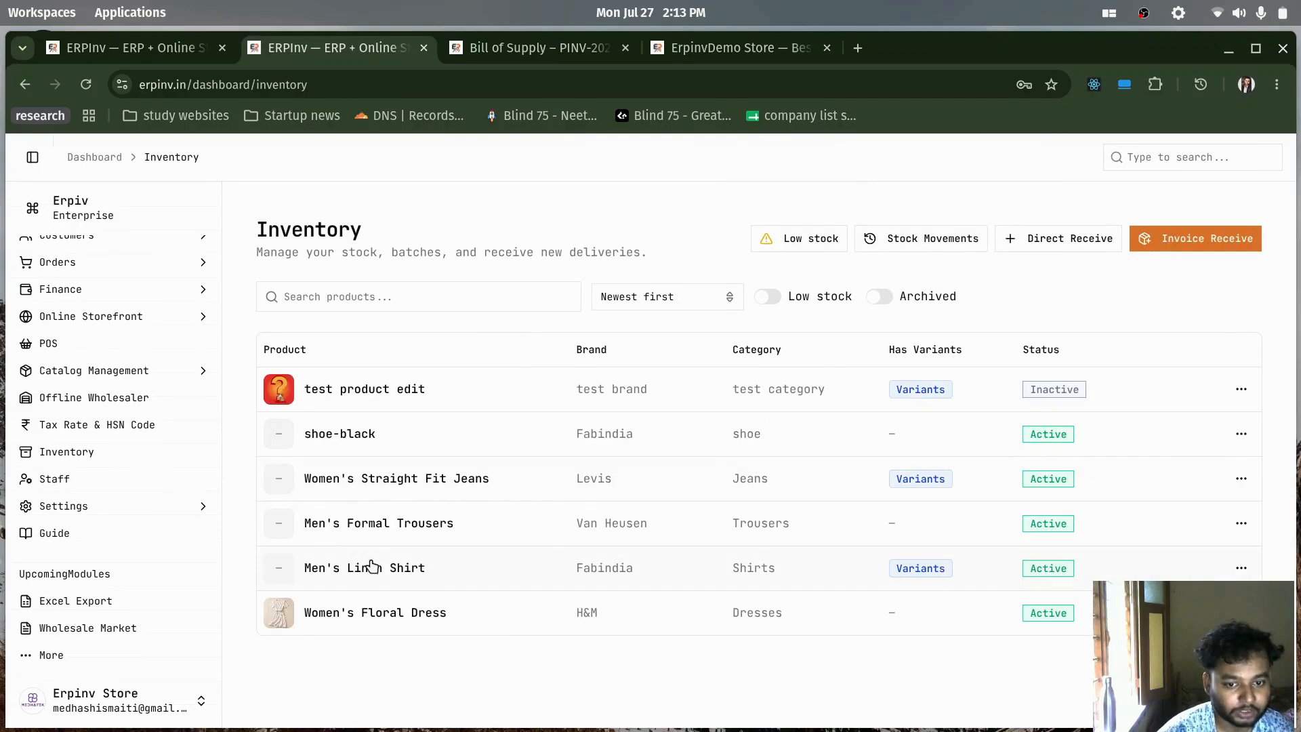
{"action": "left_click", "coordinate": [505, 557]}
{"action": "scroll", "coordinate": [431, 475], "scroll_direction": "down", "scroll_amount": 4}
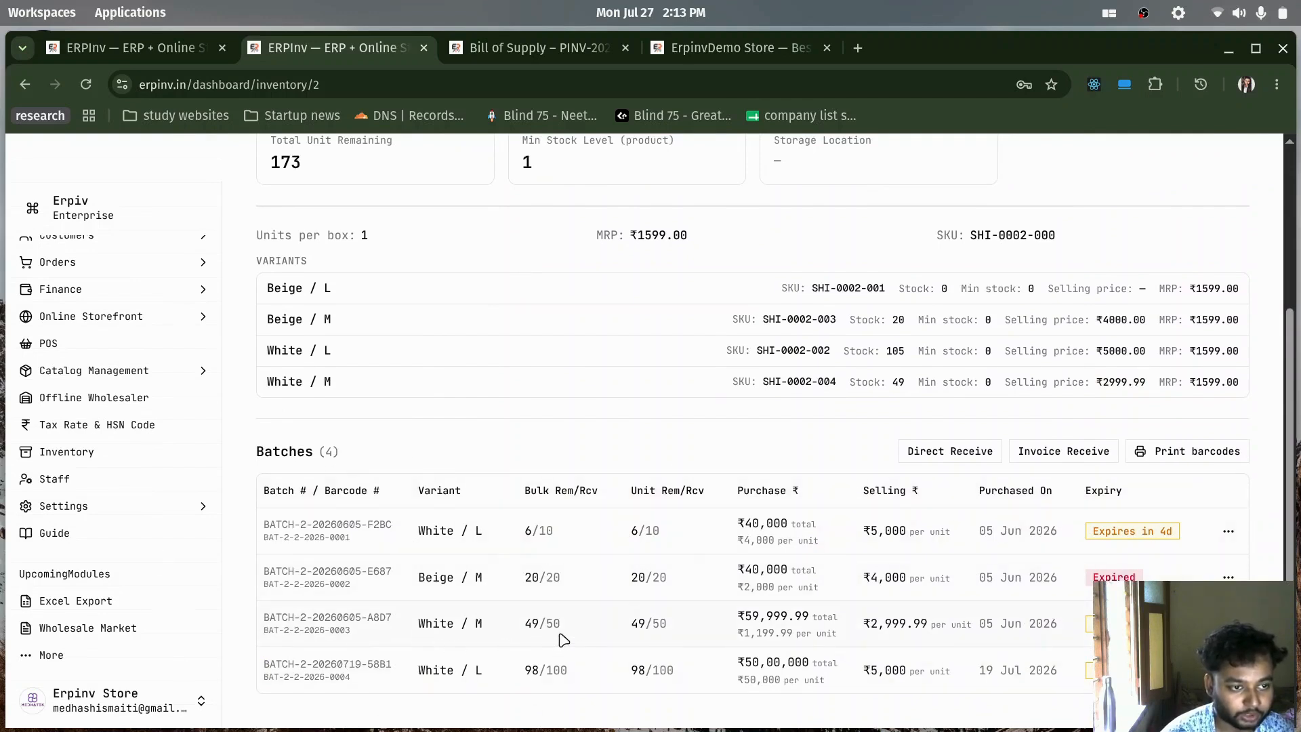
{"action": "scroll", "coordinate": [563, 640], "scroll_direction": "up", "scroll_amount": 2}
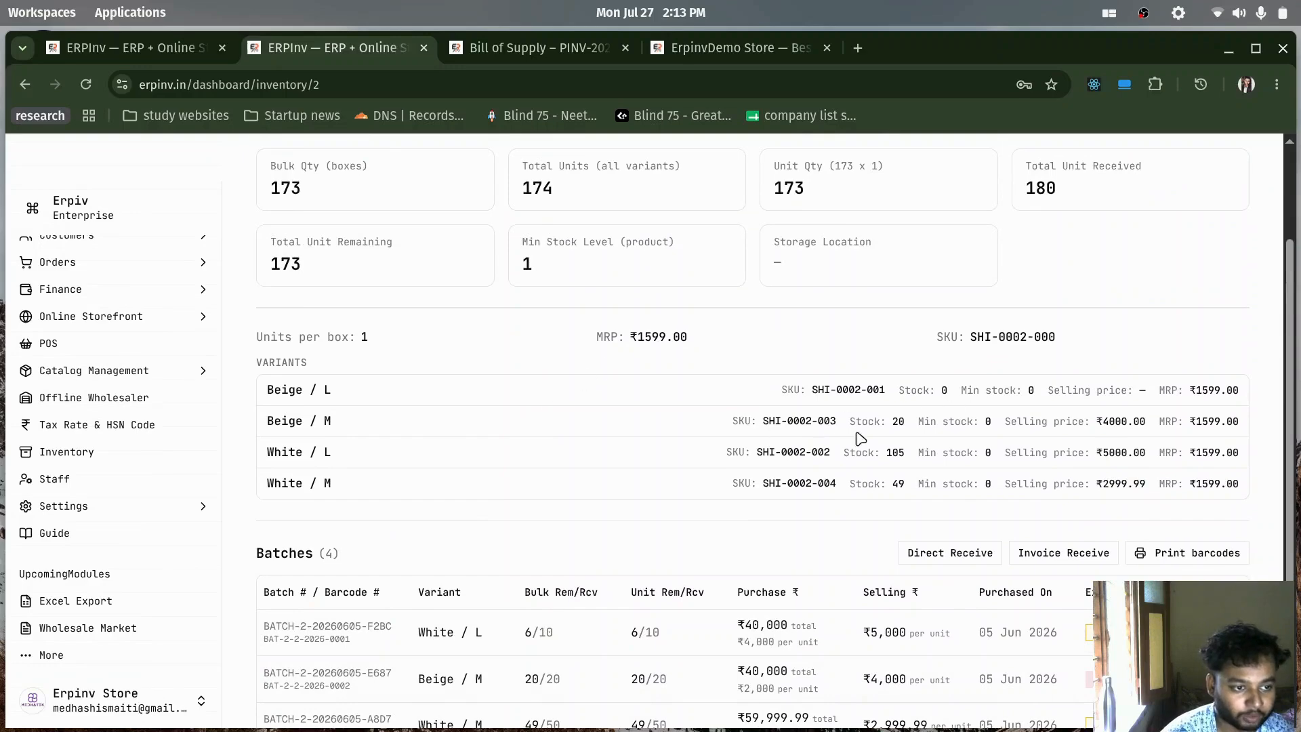
{"action": "scroll", "coordinate": [904, 509], "scroll_direction": "down", "scroll_amount": 2}
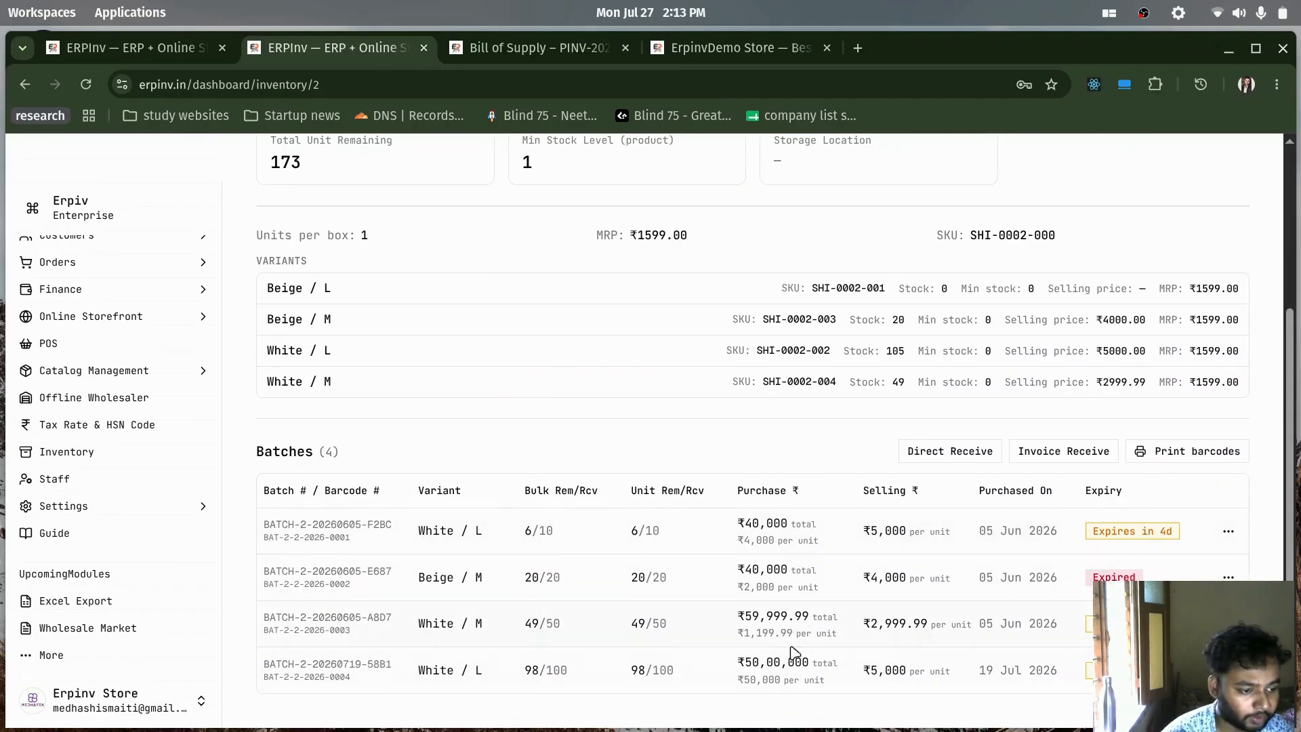
Check the actions available for the Men's Linen Shirt batches without applying any
{"action": "left_click", "coordinate": [1229, 670]}
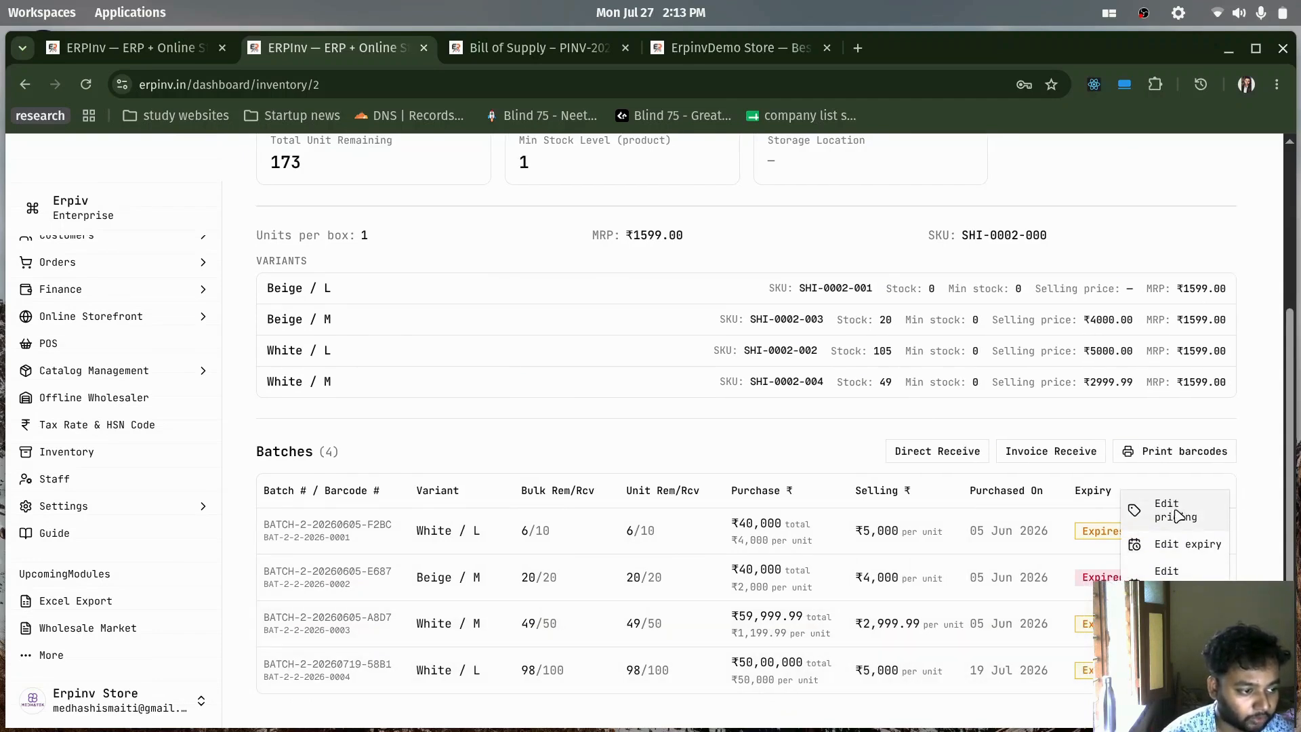
{"action": "left_click", "coordinate": [1260, 522]}
{"action": "scroll", "coordinate": [1082, 534], "scroll_direction": "up", "scroll_amount": 4}
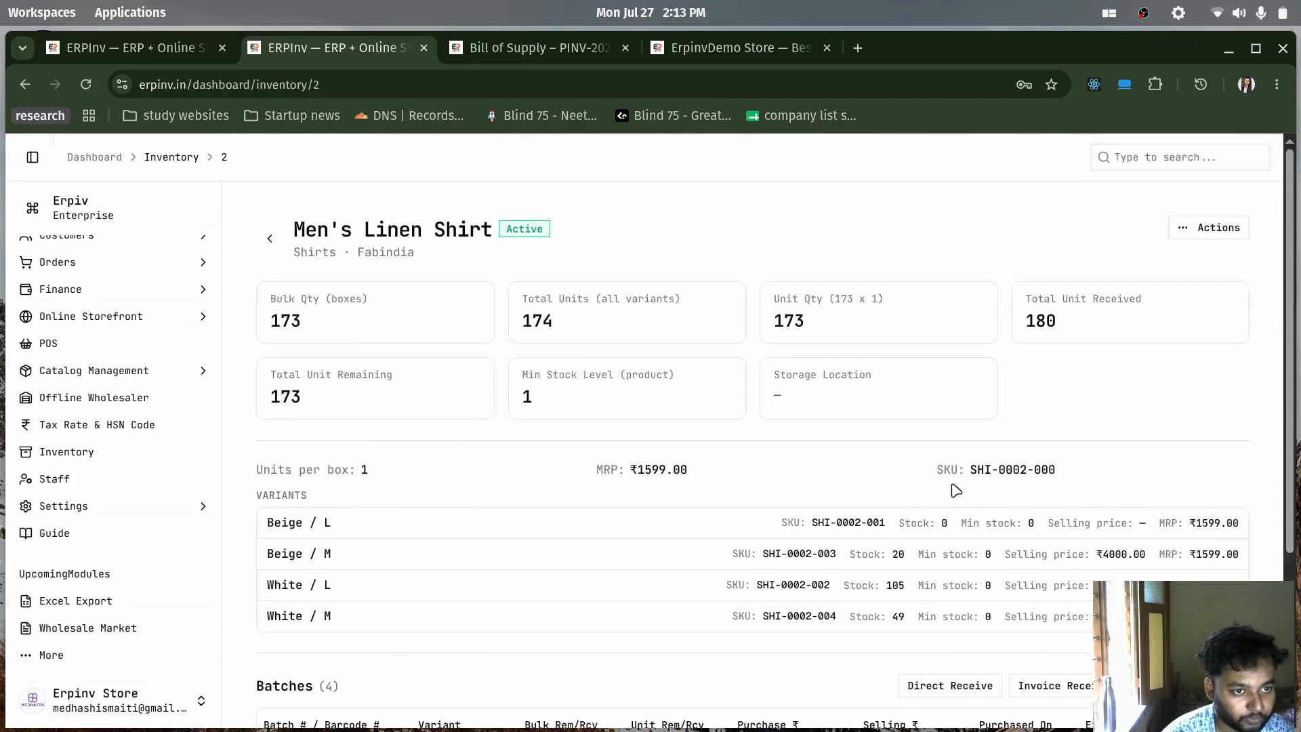
{"action": "scroll", "coordinate": [958, 490], "scroll_direction": "down", "scroll_amount": 3}
{"action": "scroll", "coordinate": [952, 488], "scroll_direction": "up", "scroll_amount": 3}
{"action": "scroll", "coordinate": [772, 427], "scroll_direction": "down", "scroll_amount": 3}
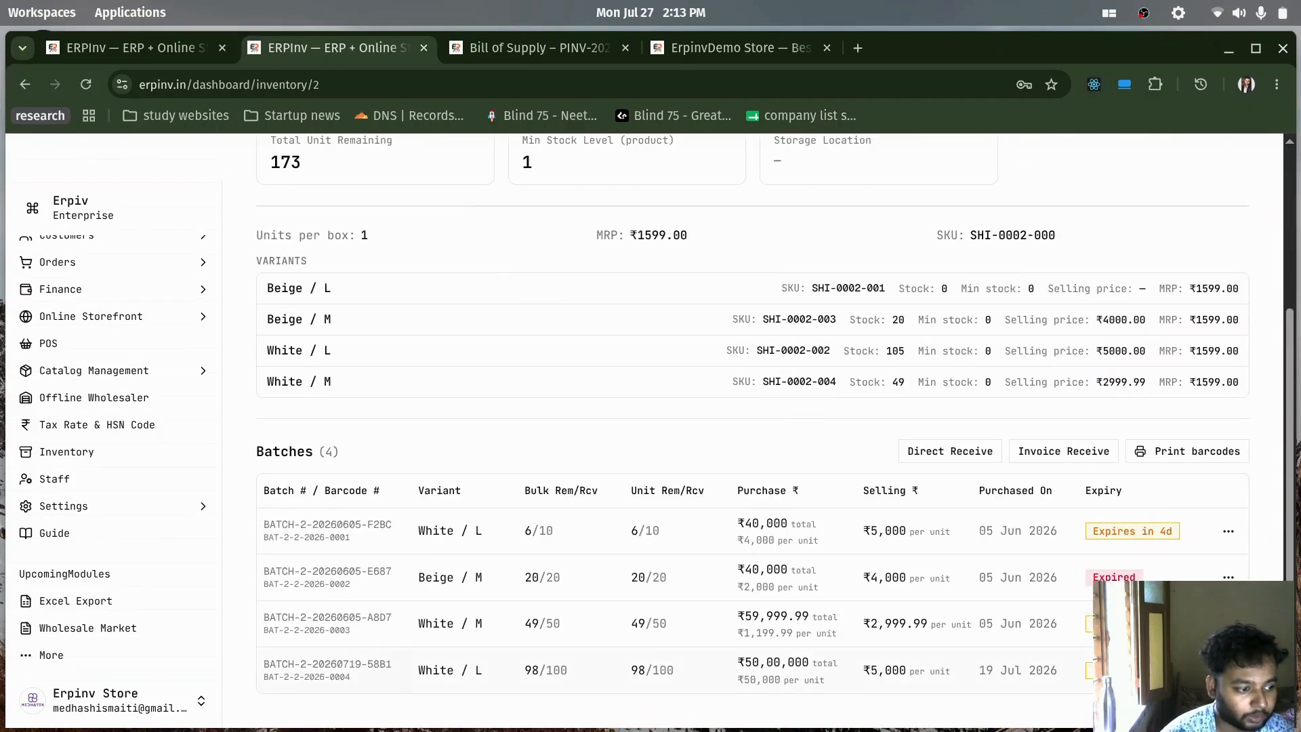
{"action": "left_click", "coordinate": [1228, 530]}
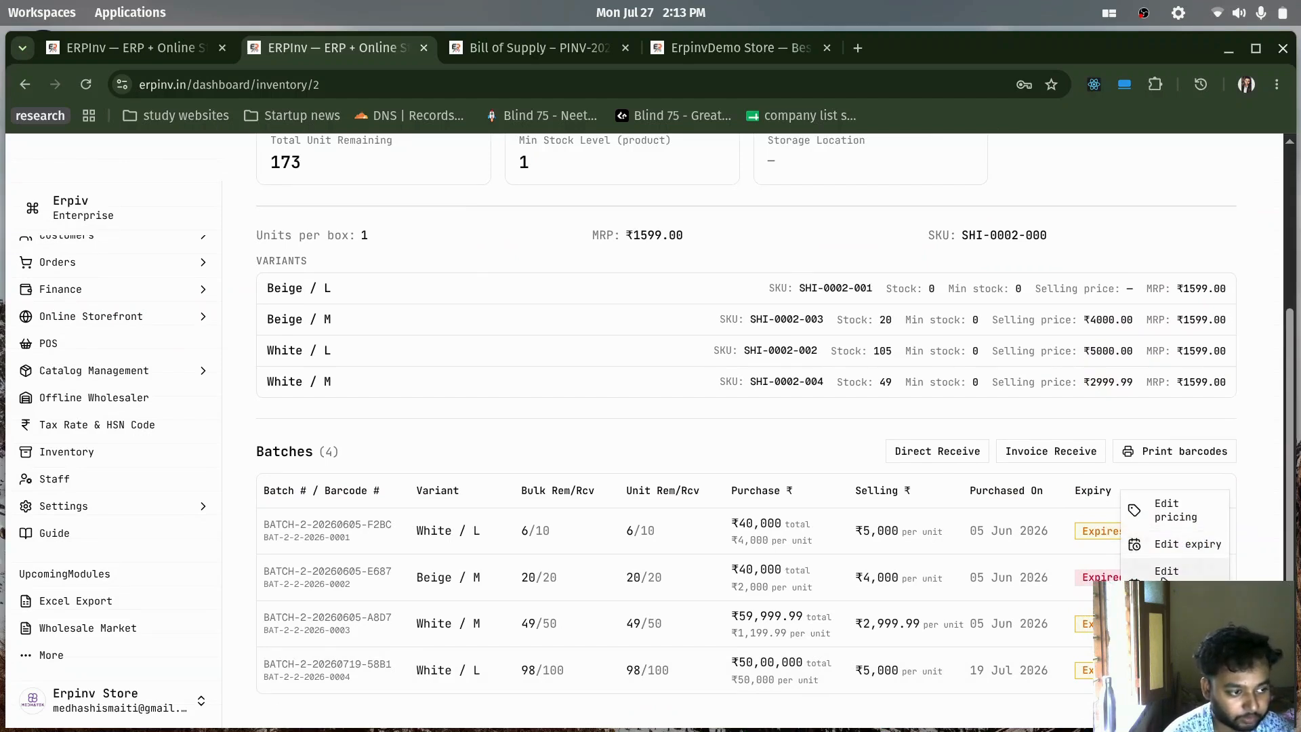
{"action": "left_click", "coordinate": [824, 455]}
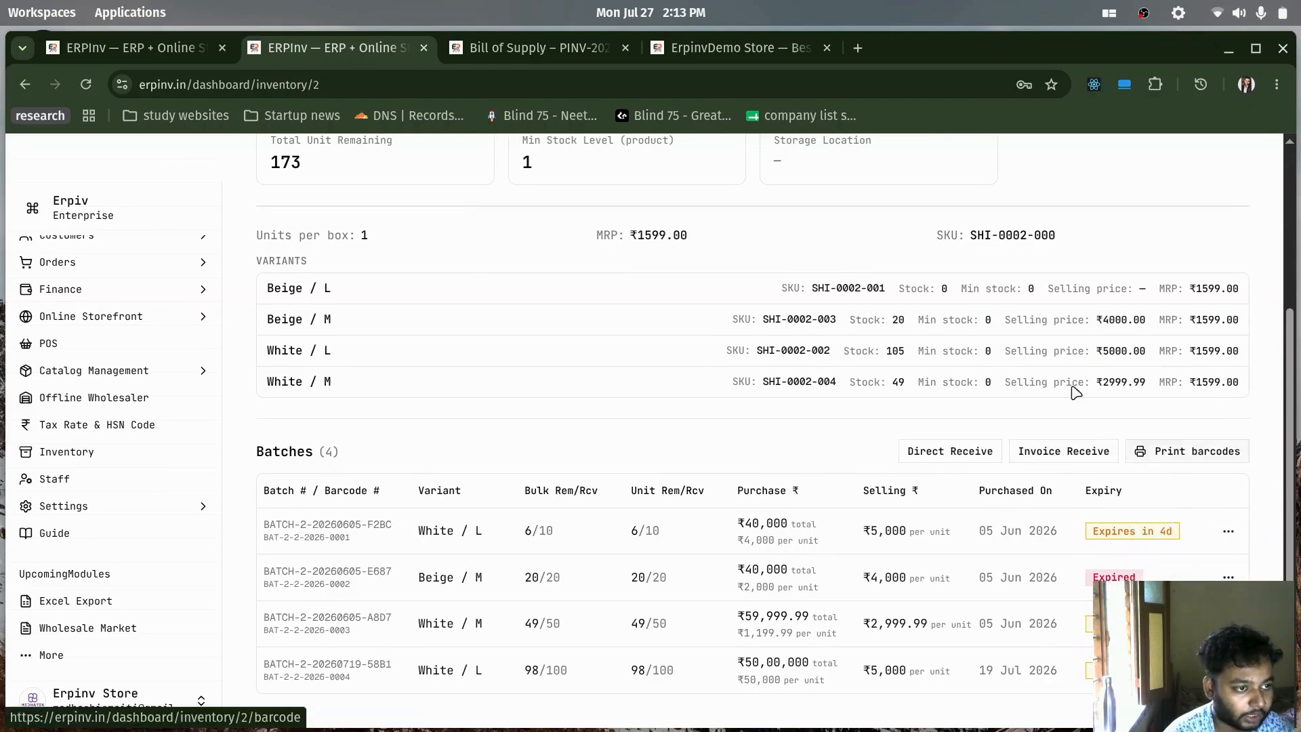
View the printable batch barcodes for Men's Linen Shirt and return to the inventory list
{"action": "left_click", "coordinate": [1182, 452]}
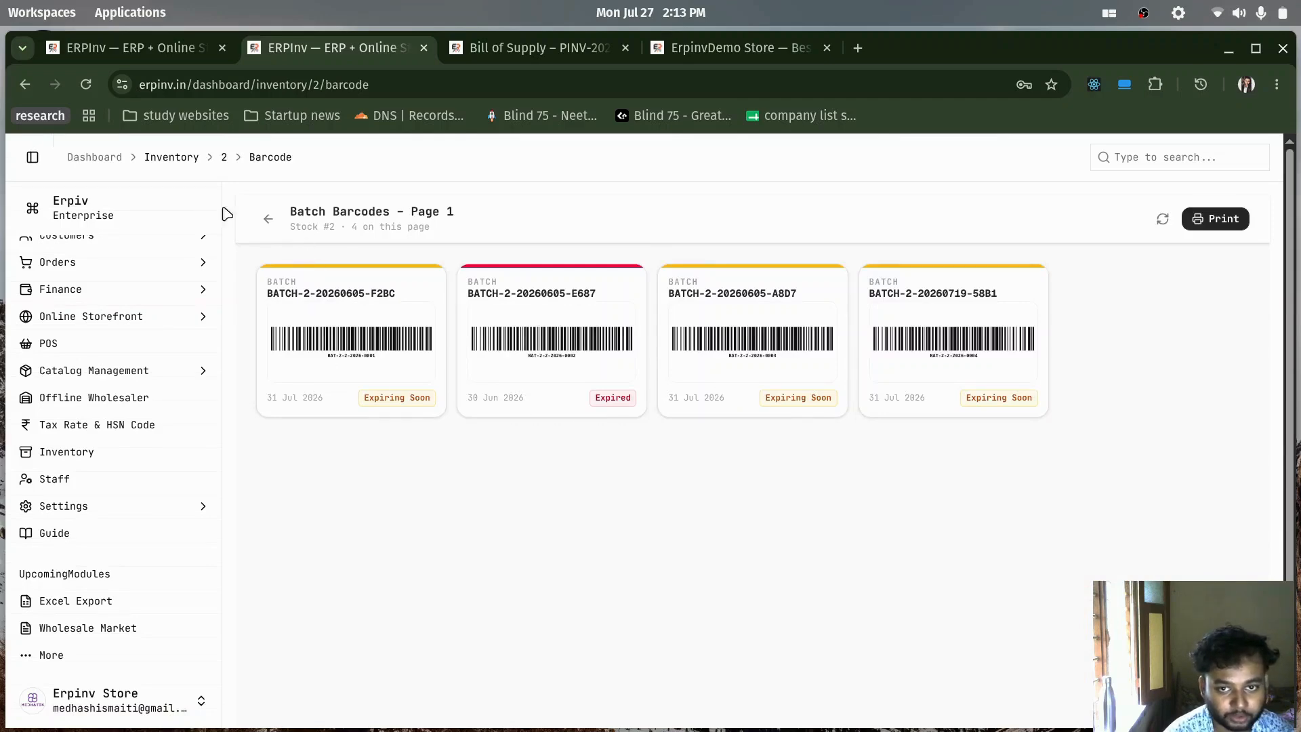
{"action": "left_click", "coordinate": [269, 219]}
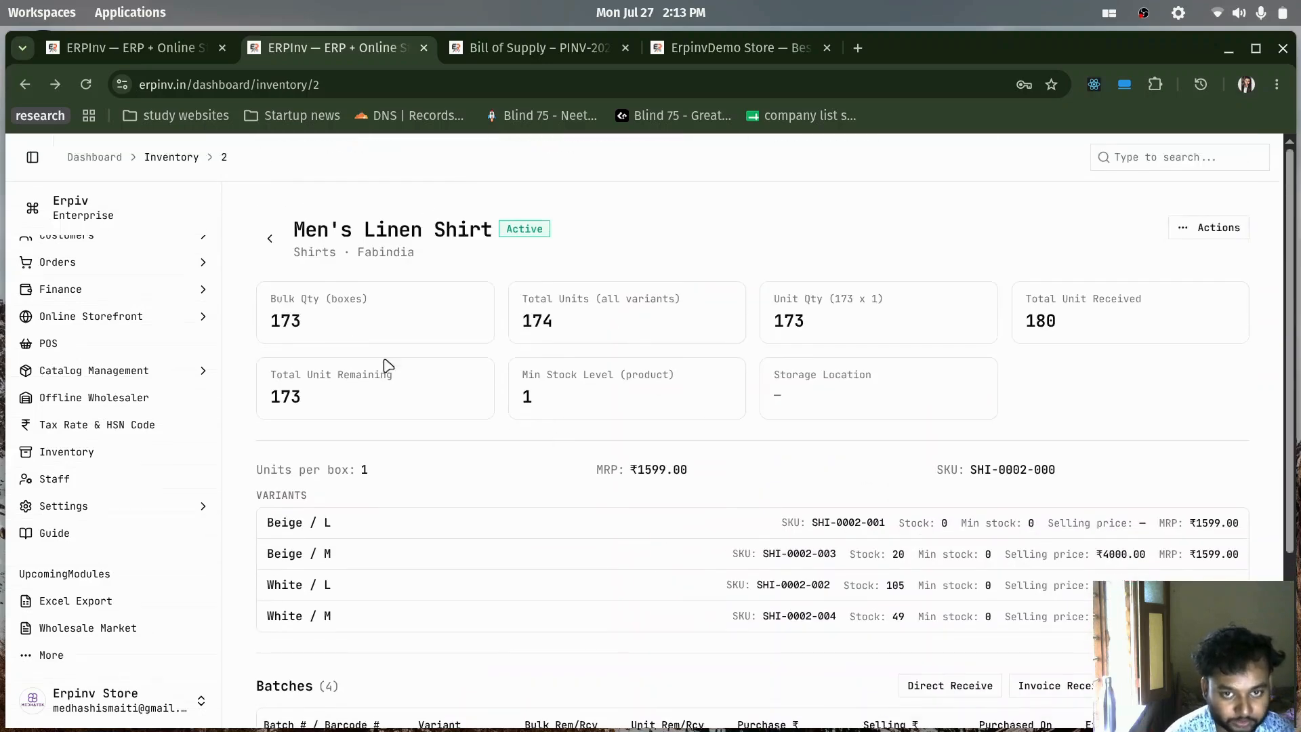
{"action": "left_click", "coordinate": [269, 238]}
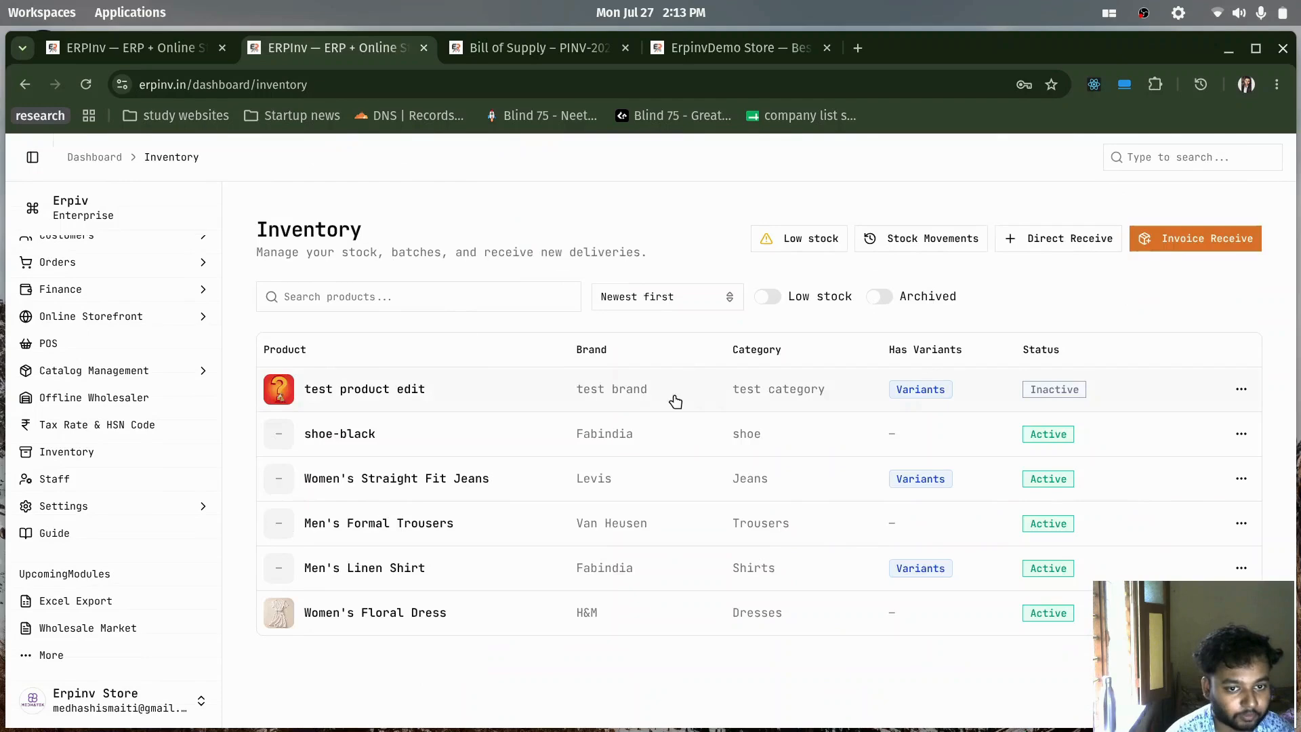
Open test product edit in the inventory and view the purchase invoice linked to its red / cotton batch
{"action": "left_click", "coordinate": [373, 388]}
{"action": "scroll", "coordinate": [1038, 649], "scroll_direction": "down", "scroll_amount": 1}
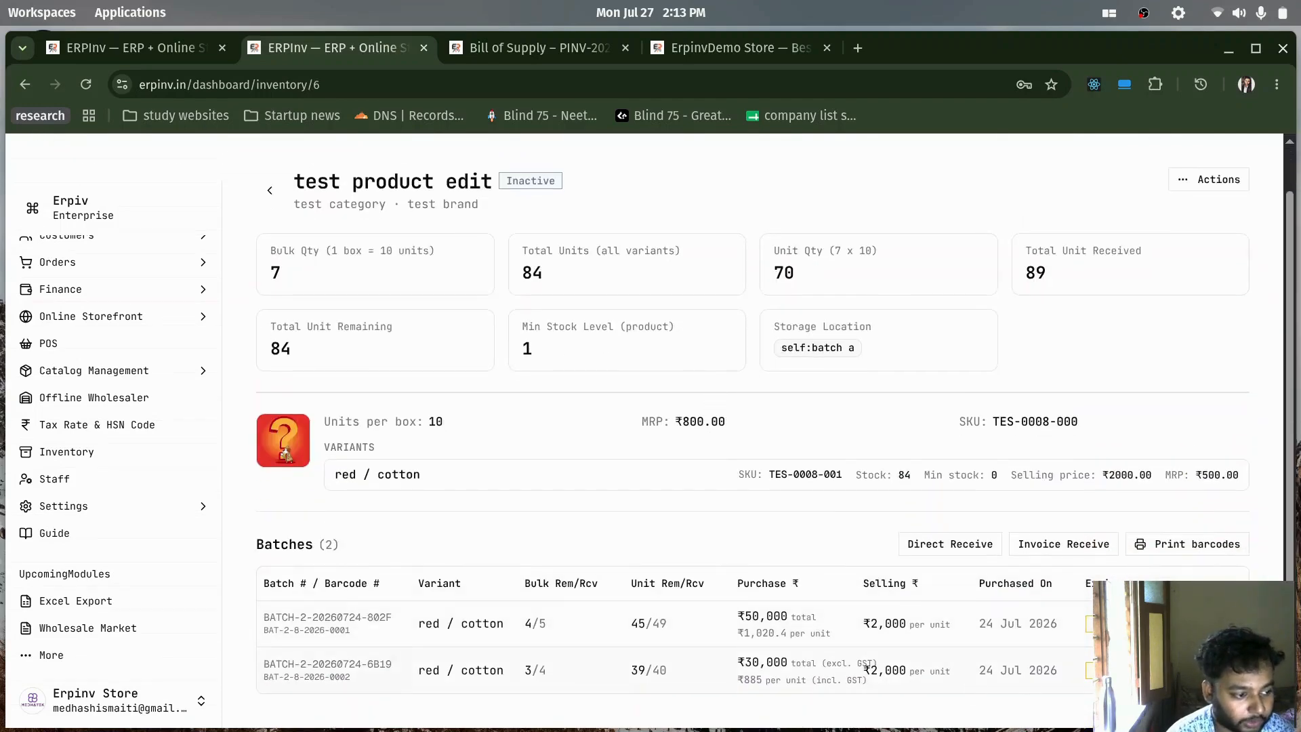
{"action": "left_click", "coordinate": [1231, 623]}
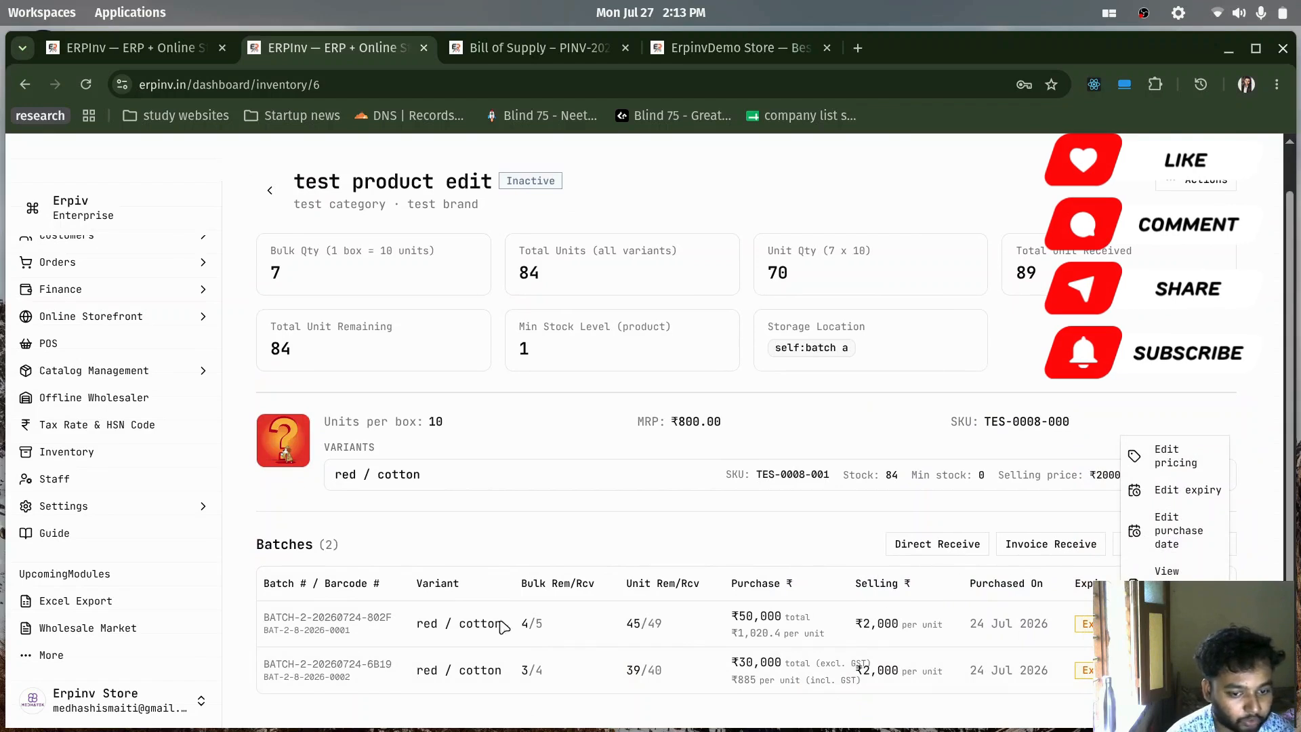
{"action": "left_click", "coordinate": [552, 537]}
{"action": "left_click", "coordinate": [1231, 624]}
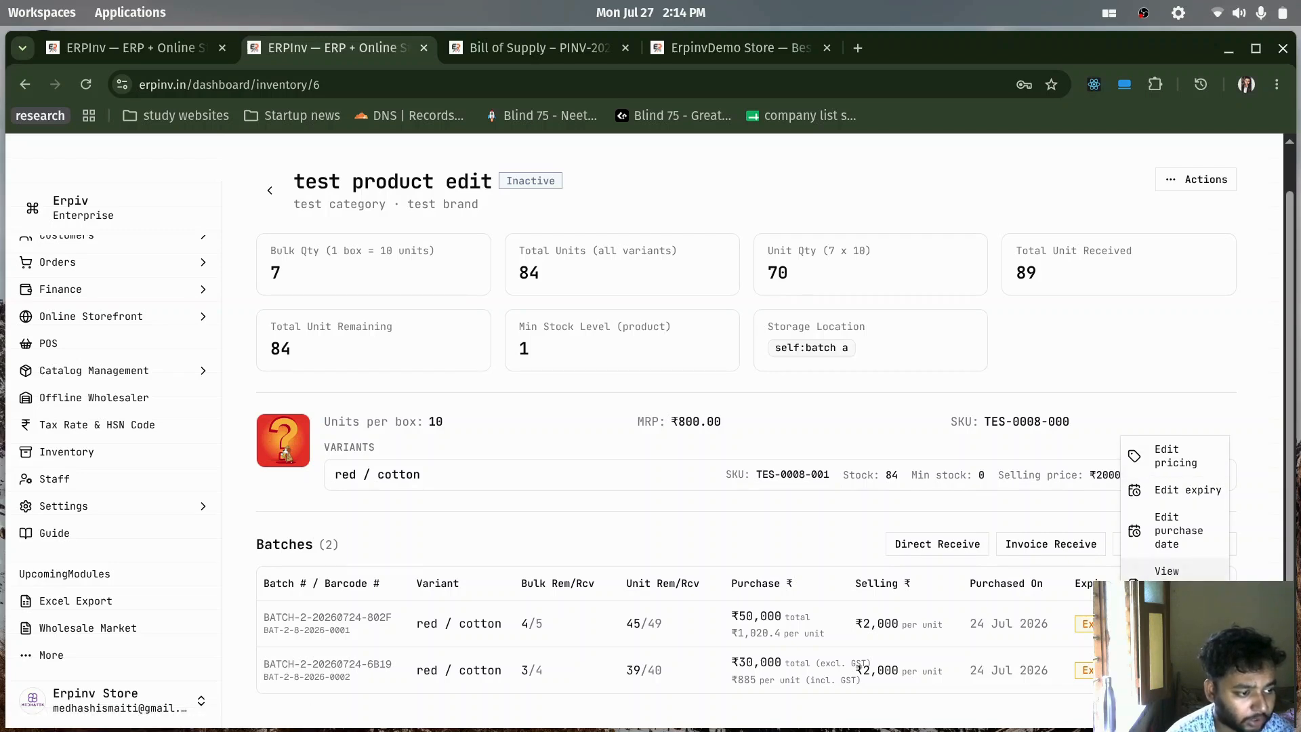
{"action": "left_click", "coordinate": [1166, 571]}
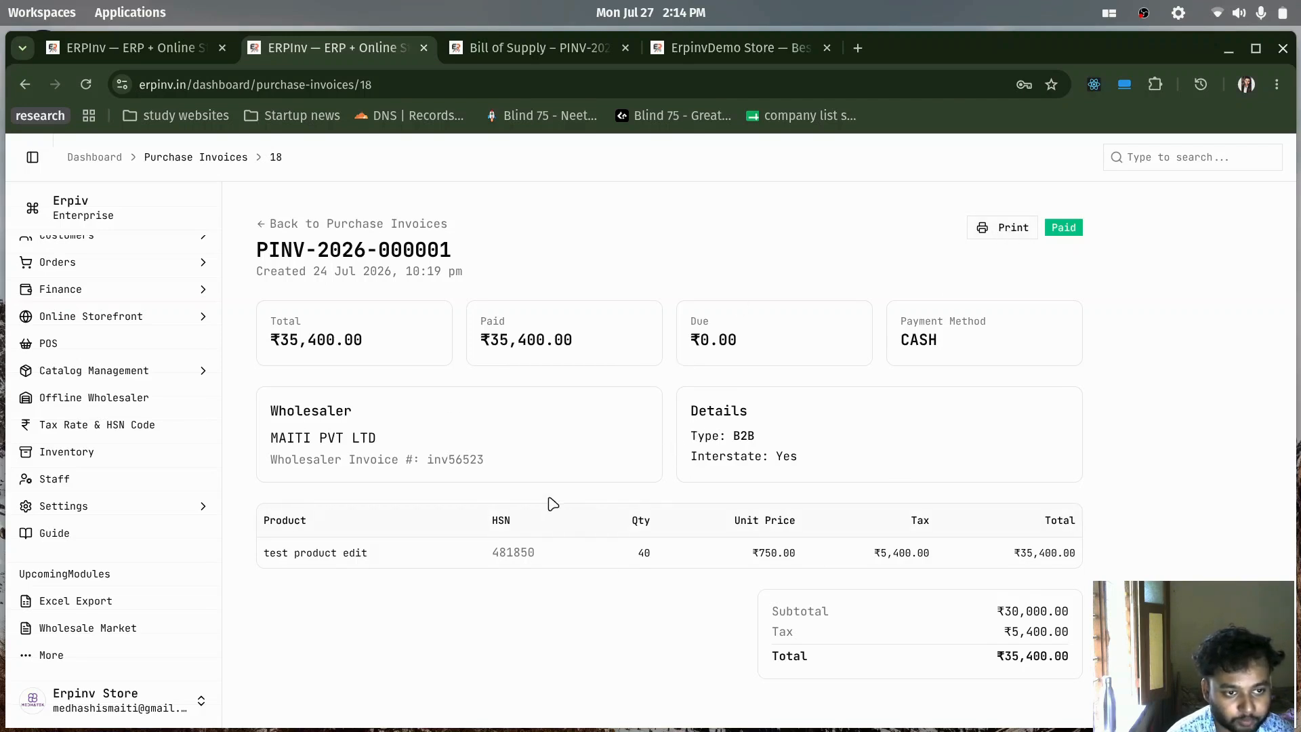
Look over the purchase invoice list in the finance section and open the POS billing page
{"action": "scroll", "coordinate": [79, 575], "scroll_direction": "up", "scroll_amount": 2}
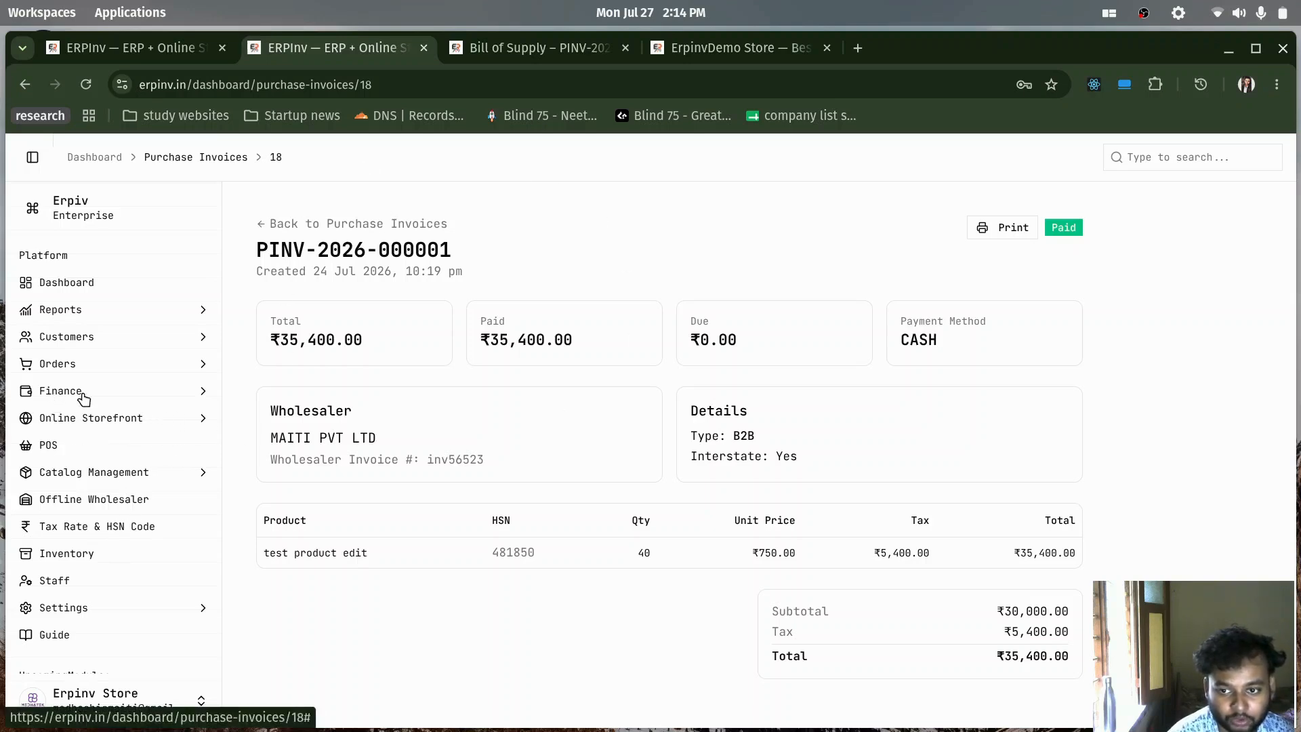
{"action": "left_click", "coordinate": [203, 395]}
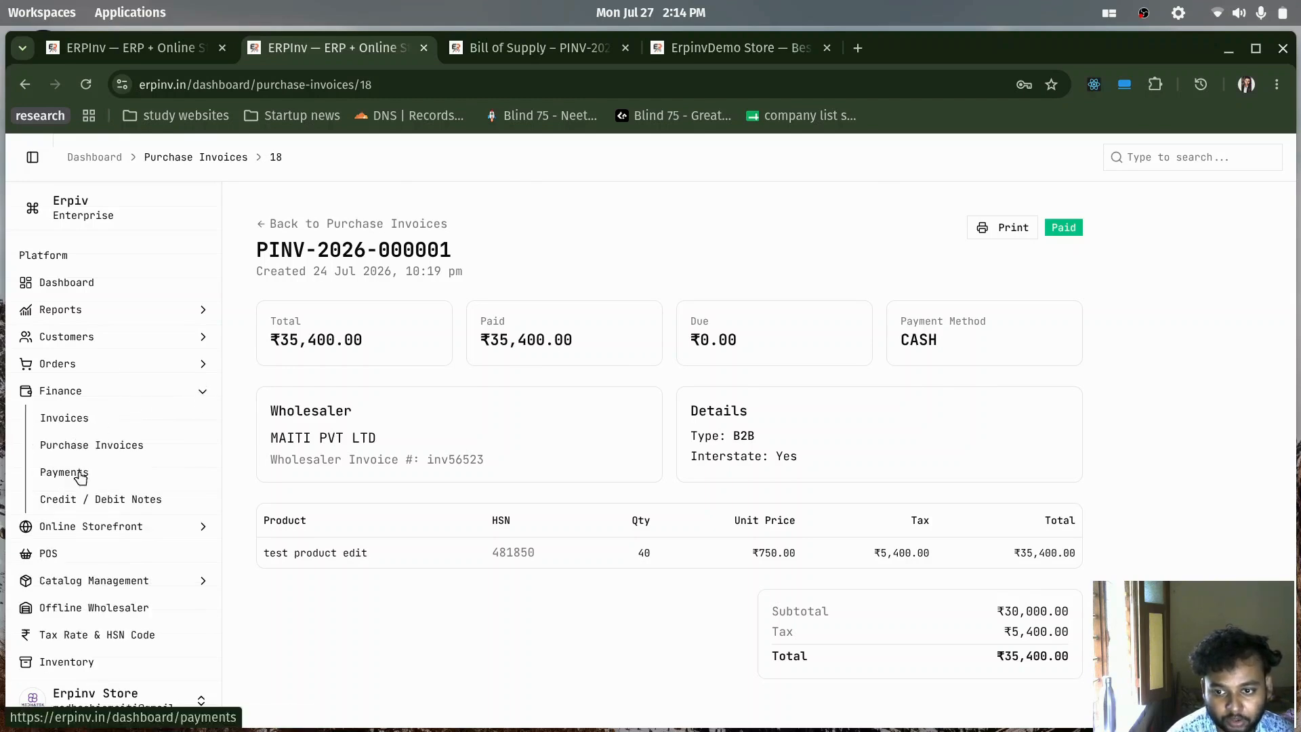
{"action": "left_click", "coordinate": [82, 447]}
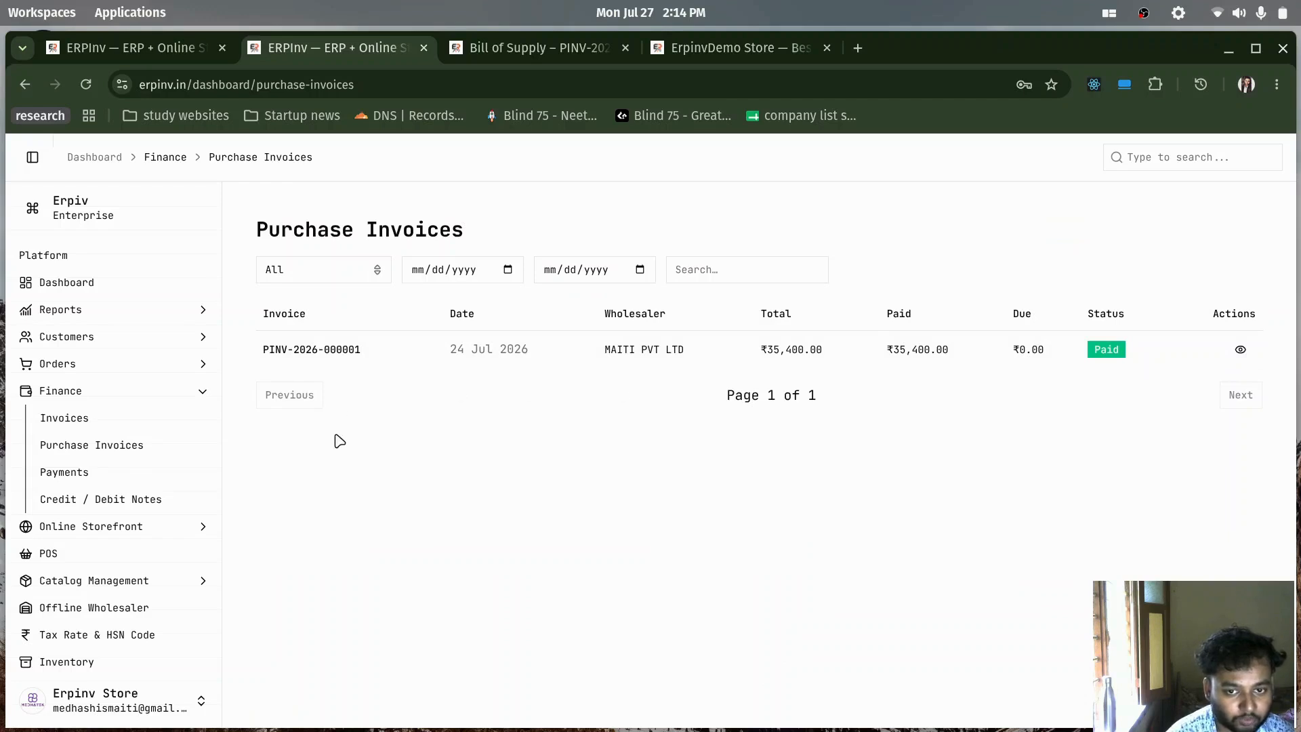
{"action": "left_click", "coordinate": [203, 391]}
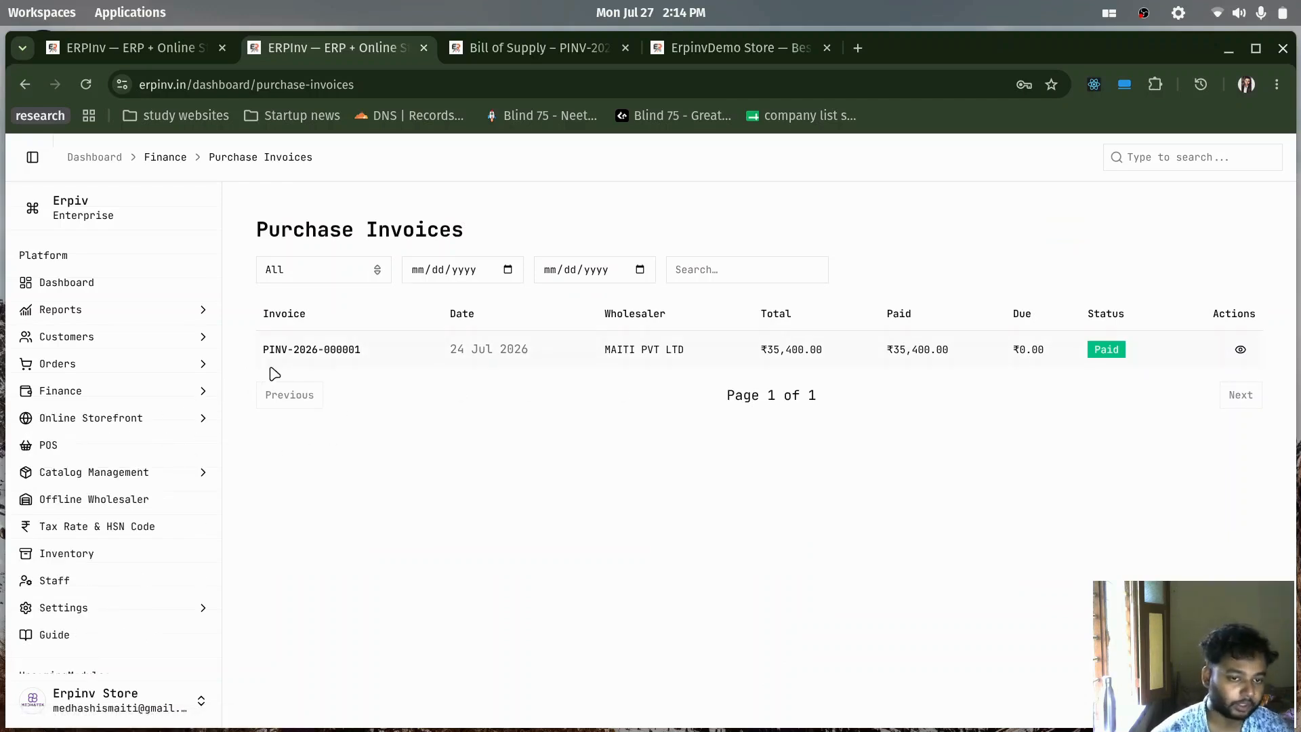
{"action": "left_click", "coordinate": [37, 445]}
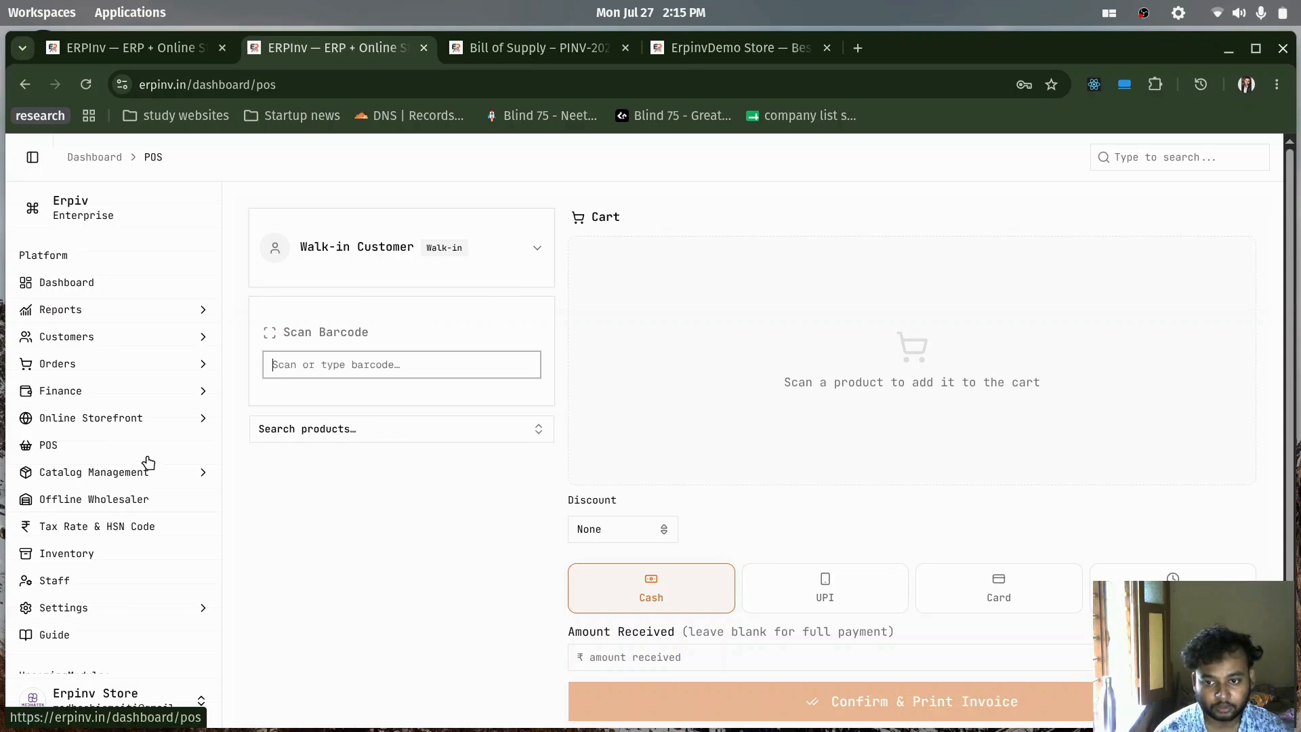
Open the offline customer list and examine the edit form of test customer 2 offline without saving
{"action": "left_click", "coordinate": [199, 342]}
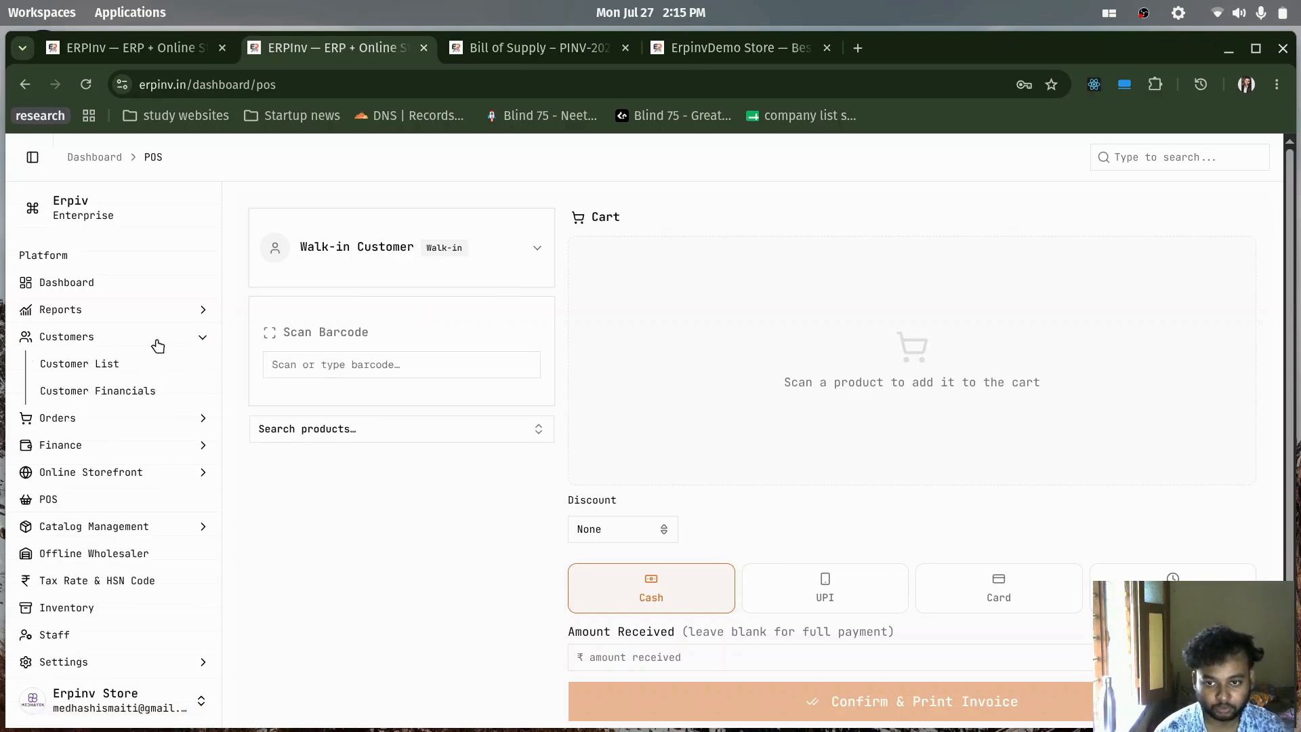
{"action": "left_click", "coordinate": [66, 367]}
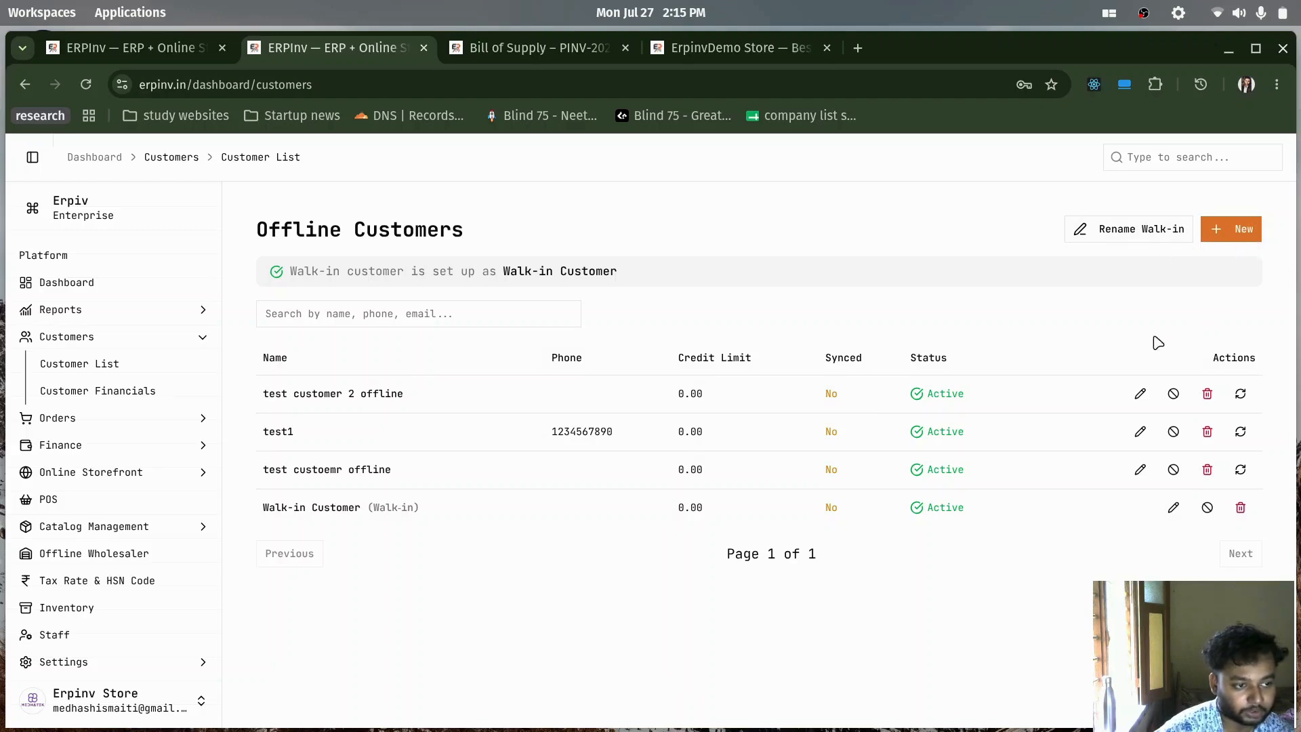
{"action": "left_click", "coordinate": [1140, 394]}
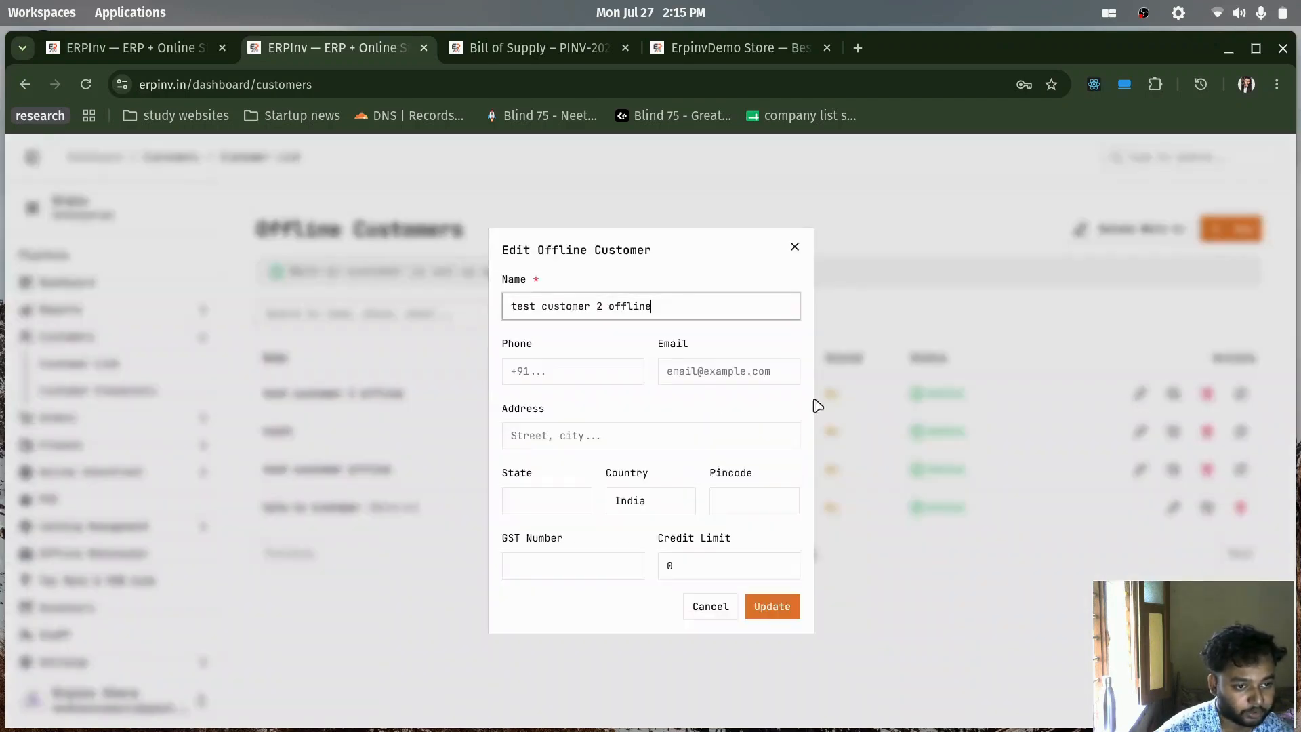
{"action": "left_click", "coordinate": [795, 247]}
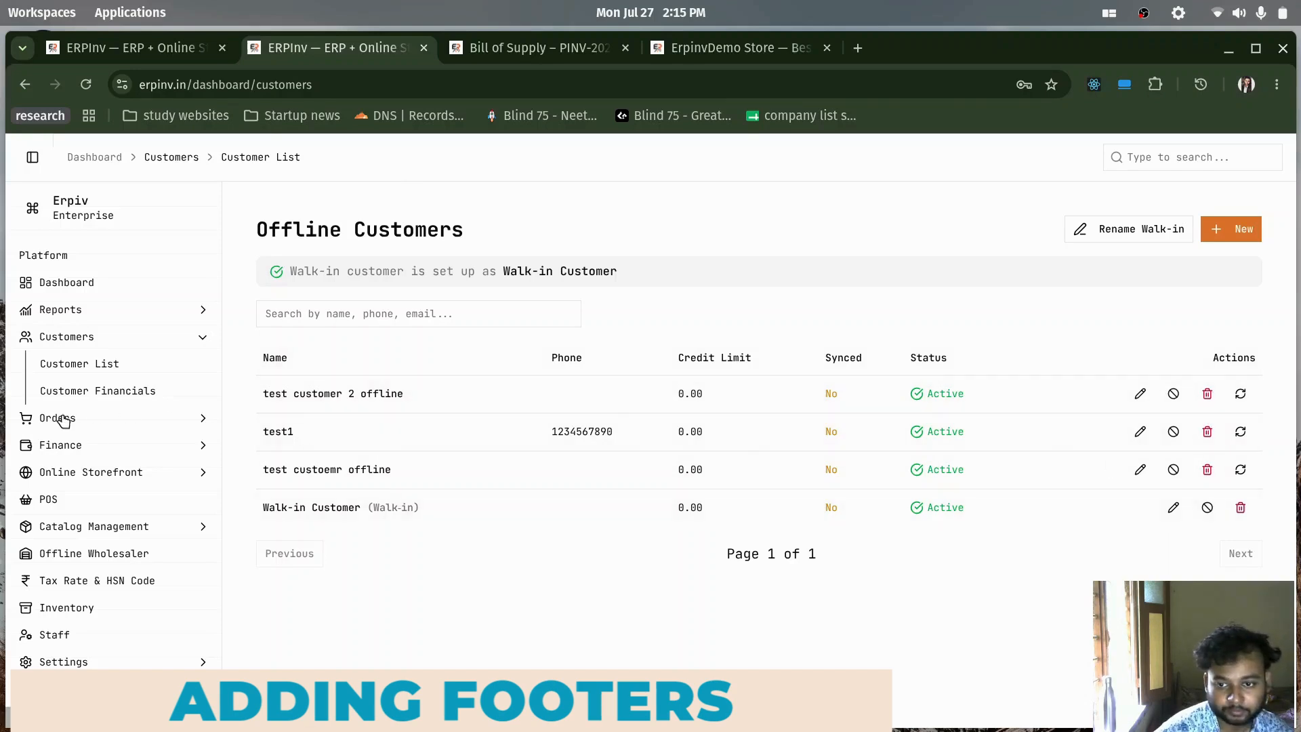
Open the Customer Financials page and look over its credit limit and outstanding records
{"action": "left_click", "coordinate": [68, 393]}
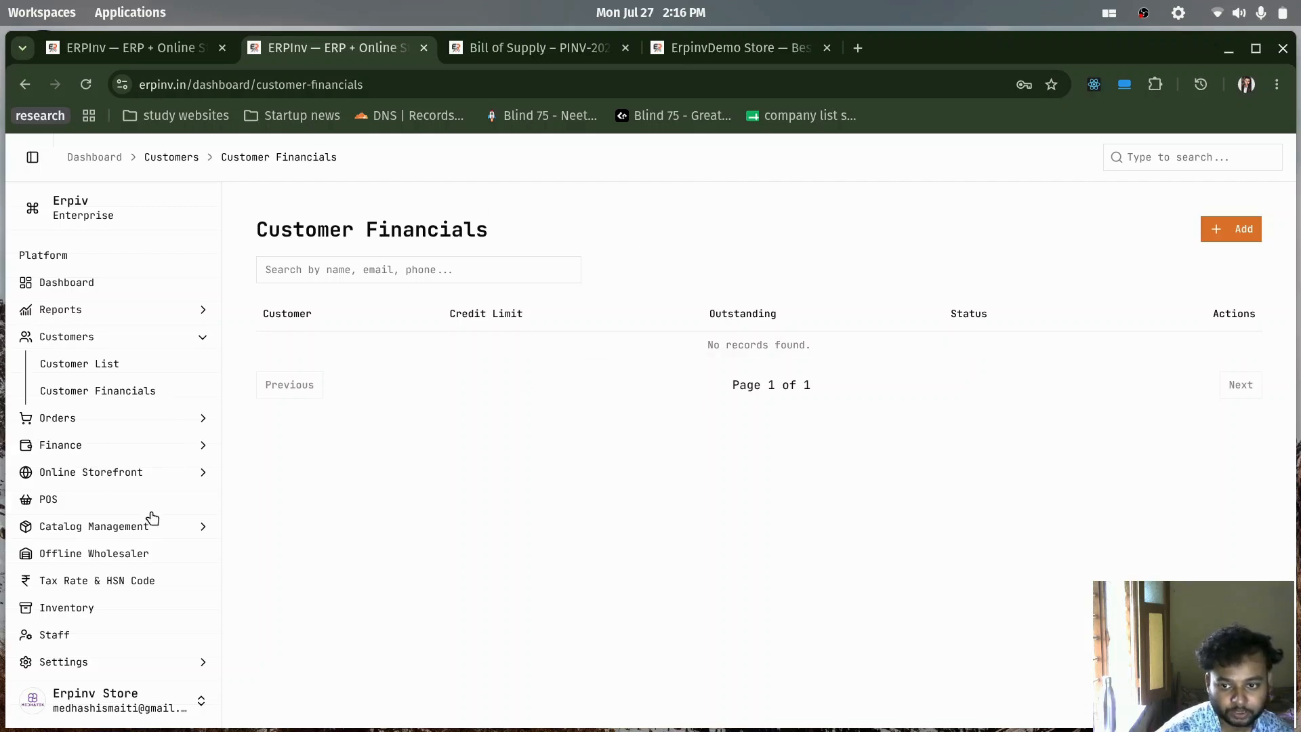
{"action": "scroll", "coordinate": [151, 517], "scroll_direction": "down", "scroll_amount": 3}
{"action": "scroll", "coordinate": [136, 501], "scroll_direction": "up", "scroll_amount": 3}
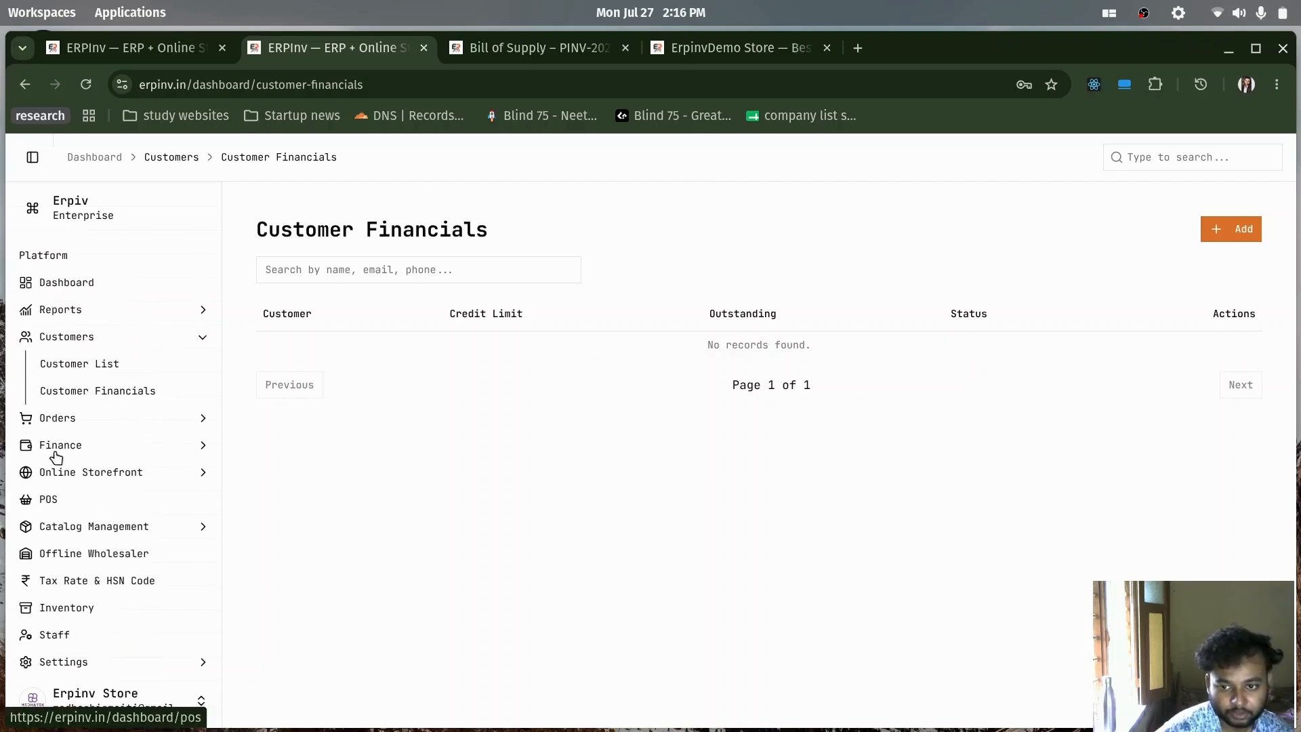
Open the Credit / Debit Notes page in the finance section and examine the new note form without creating a note
{"action": "left_click", "coordinate": [197, 448]}
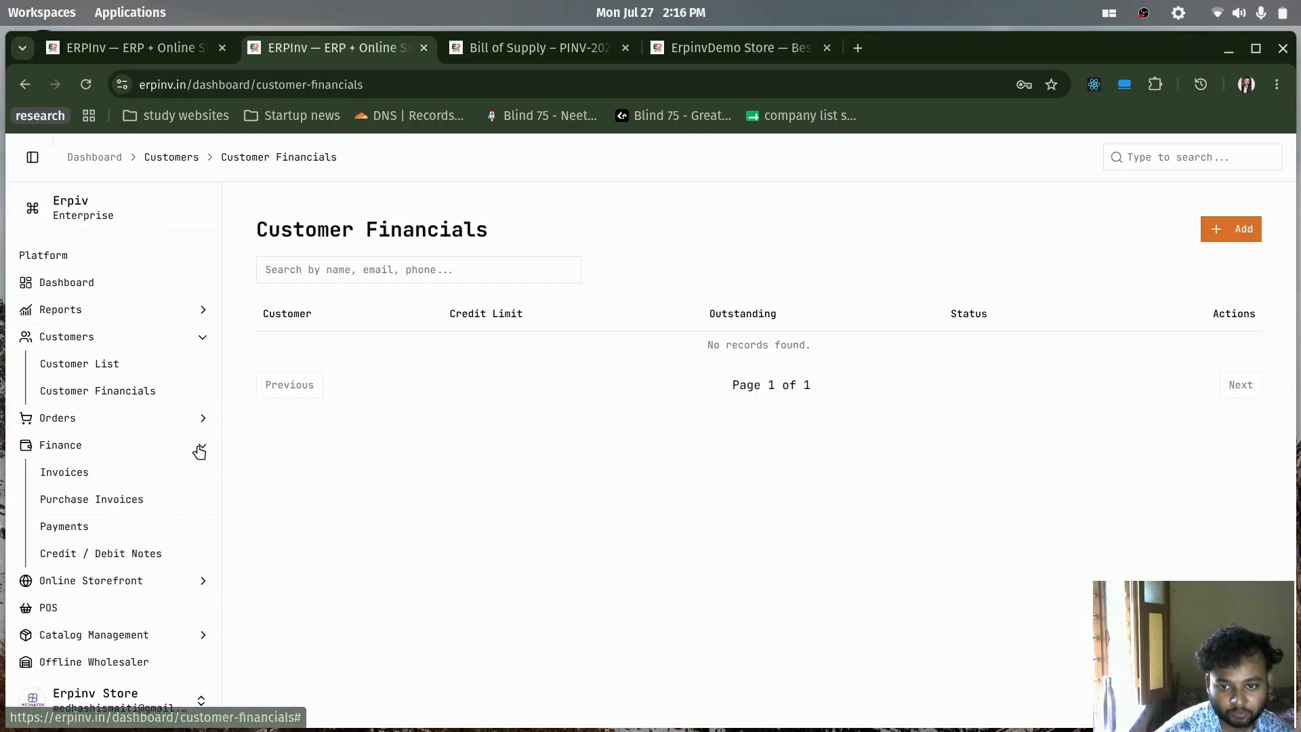
{"action": "left_click", "coordinate": [119, 557]}
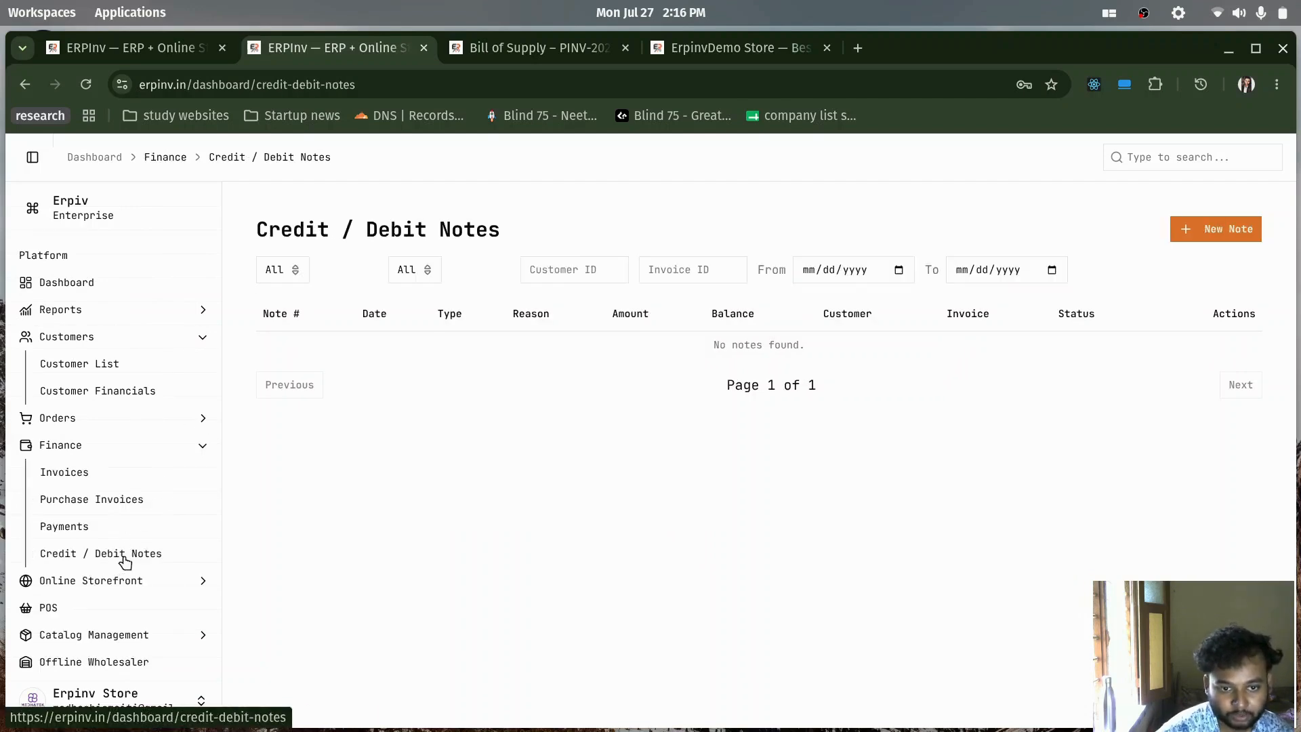
{"action": "left_click", "coordinate": [1200, 241]}
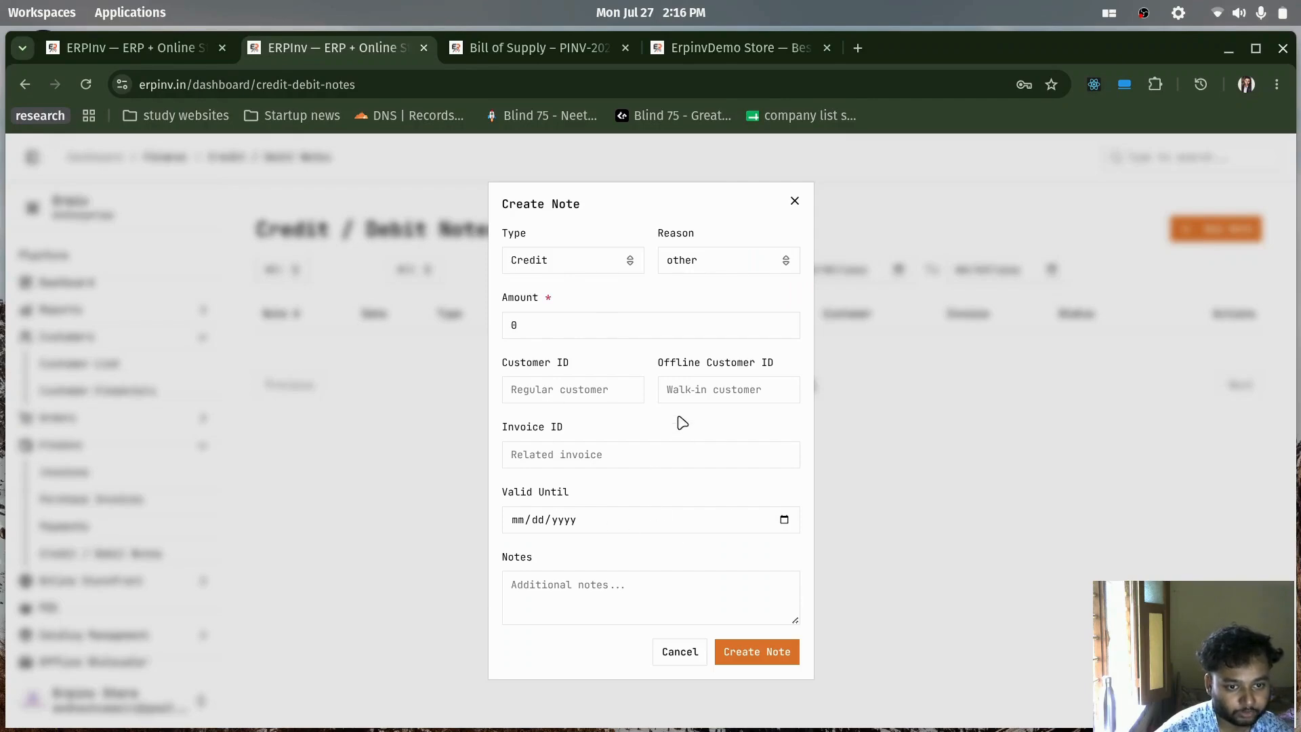
{"action": "left_click", "coordinate": [795, 202]}
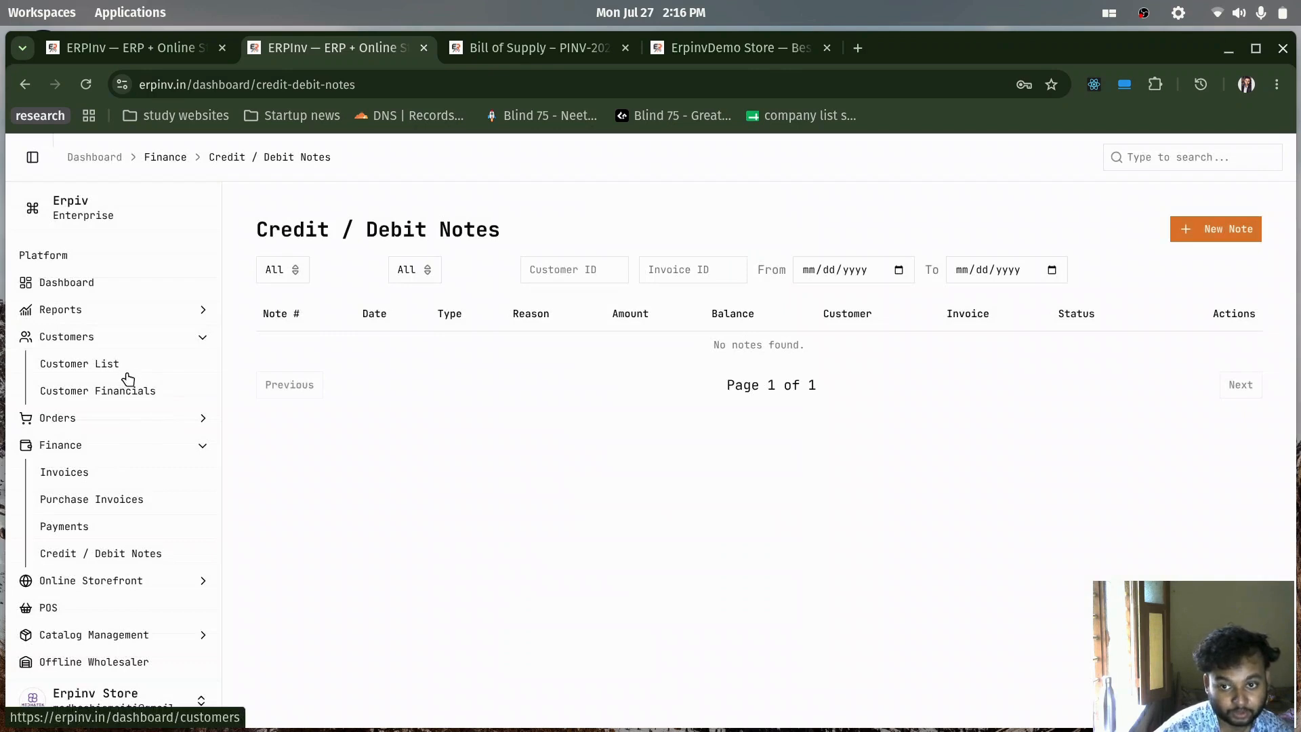
{"action": "left_click", "coordinate": [204, 343]}
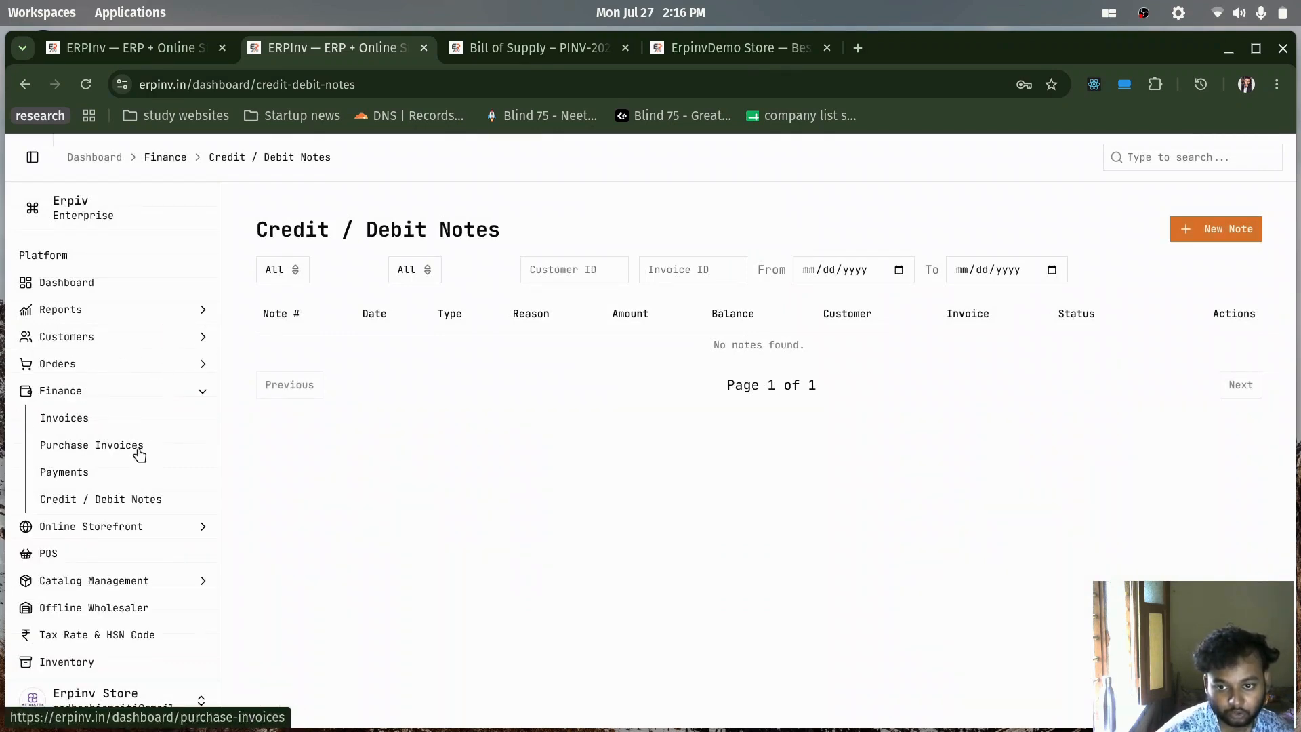
{"action": "left_click", "coordinate": [202, 391]}
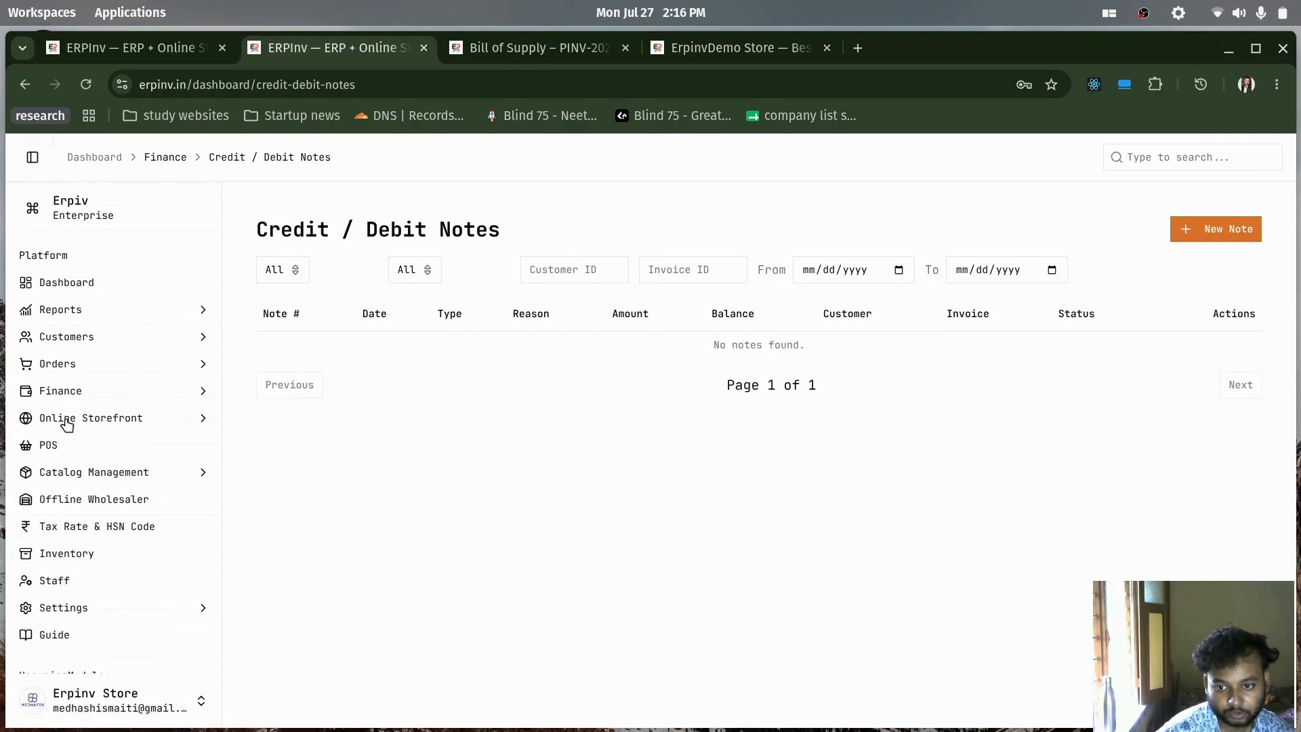
{"action": "left_click", "coordinate": [48, 453]}
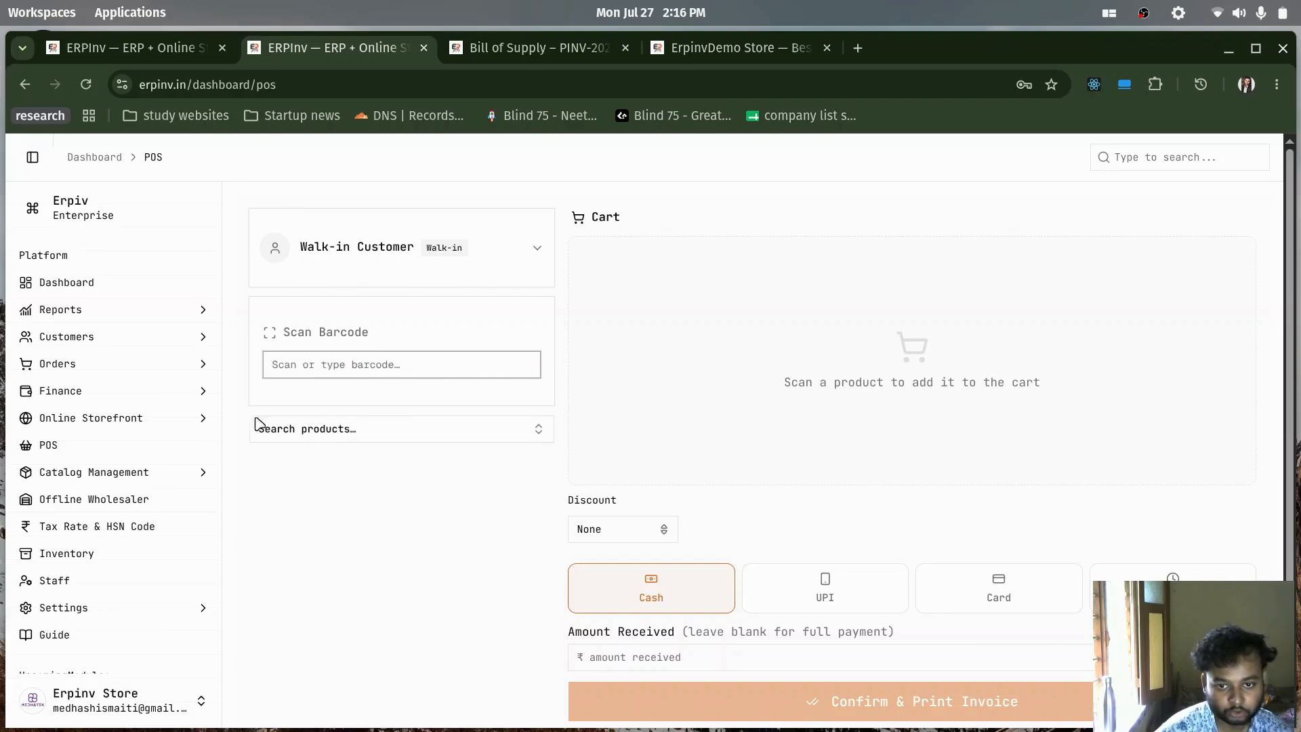
{"action": "left_click", "coordinate": [81, 556]}
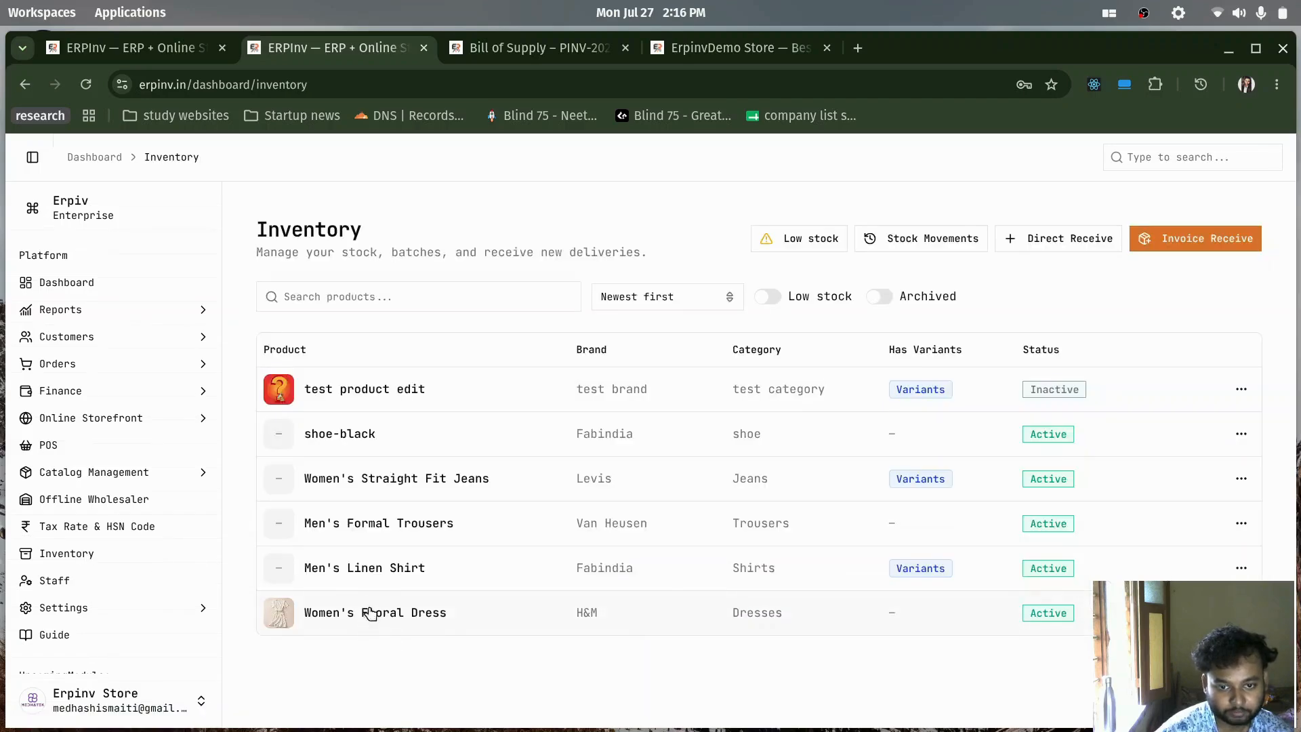
{"action": "left_click", "coordinate": [374, 620]}
{"action": "scroll", "coordinate": [332, 667], "scroll_direction": "down", "scroll_amount": 2}
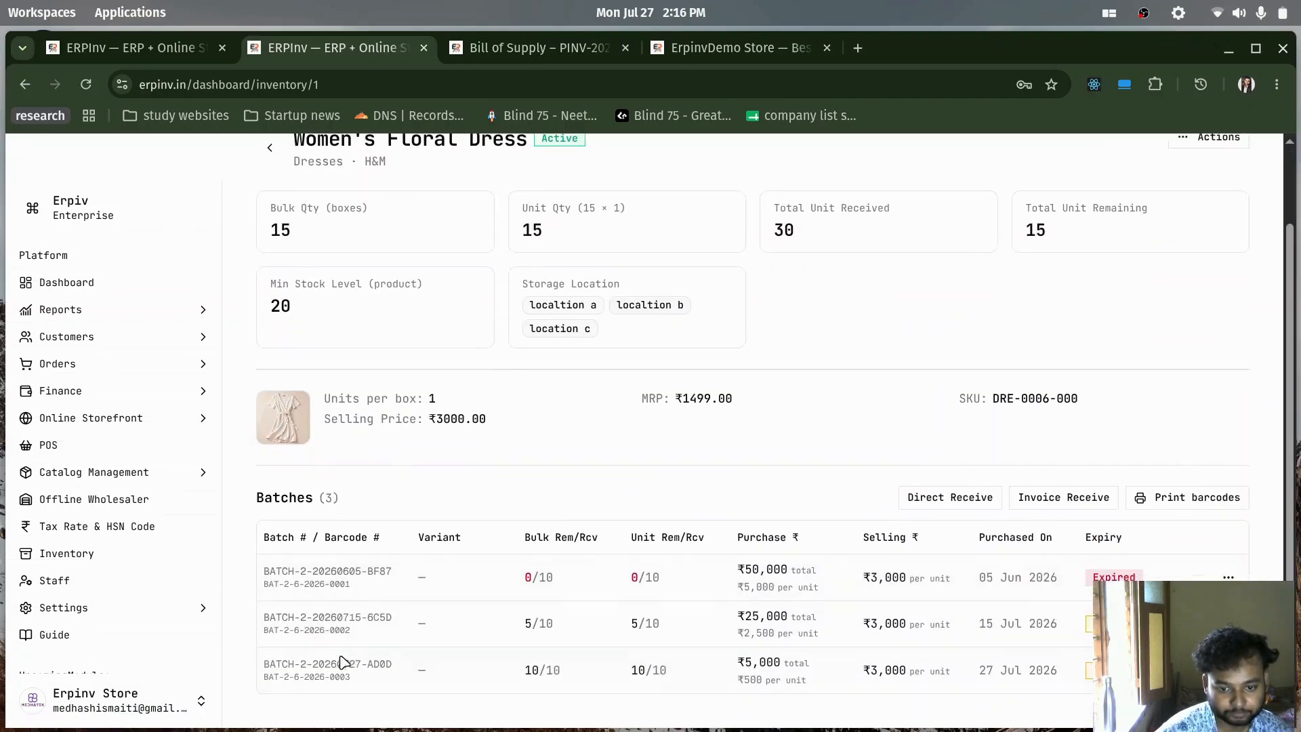
{"action": "left_click_drag", "start_coordinate": [354, 680], "coordinate": [263, 680]}
{"action": "key", "text": "ctrl+c"}
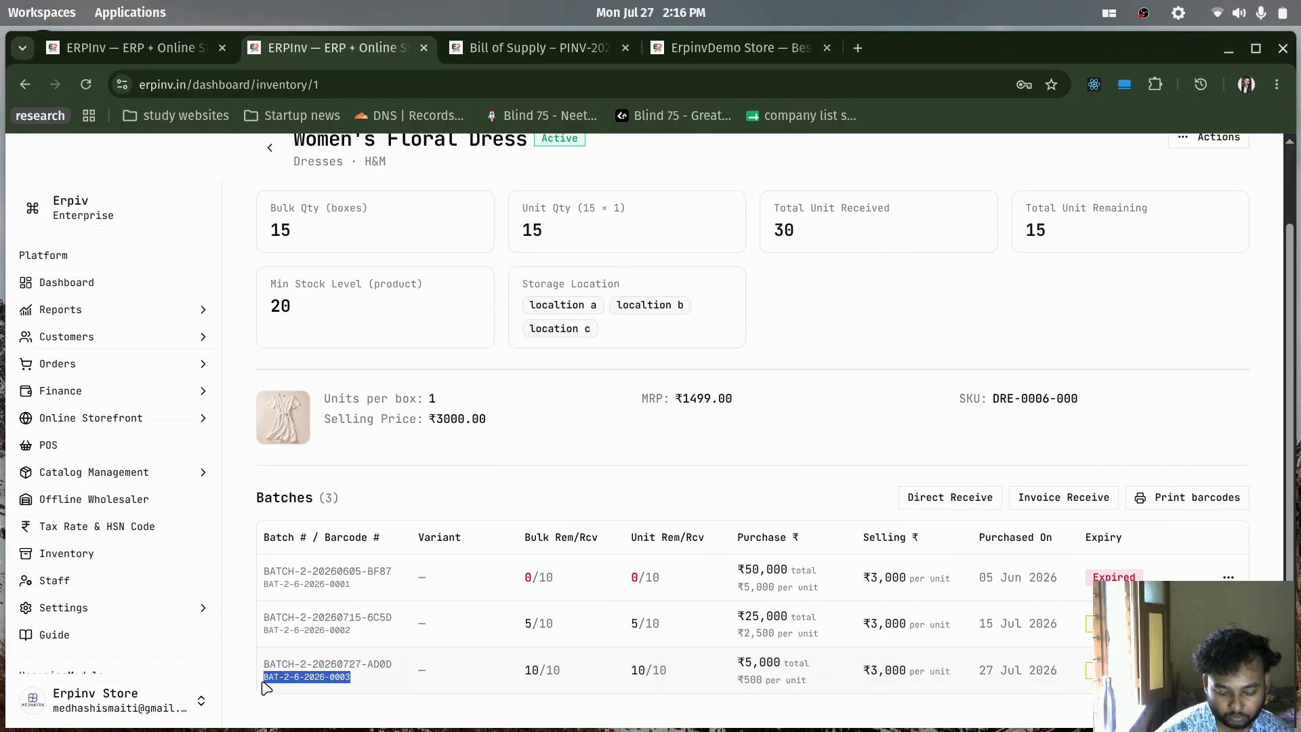
Add Women's Floral Dress to the POS cart by pasting the copied batch barcode into the barcode scan field
{"action": "left_click", "coordinate": [49, 445]}
{"action": "left_click", "coordinate": [383, 347]}
{"action": "key", "text": "ctrl+v"}
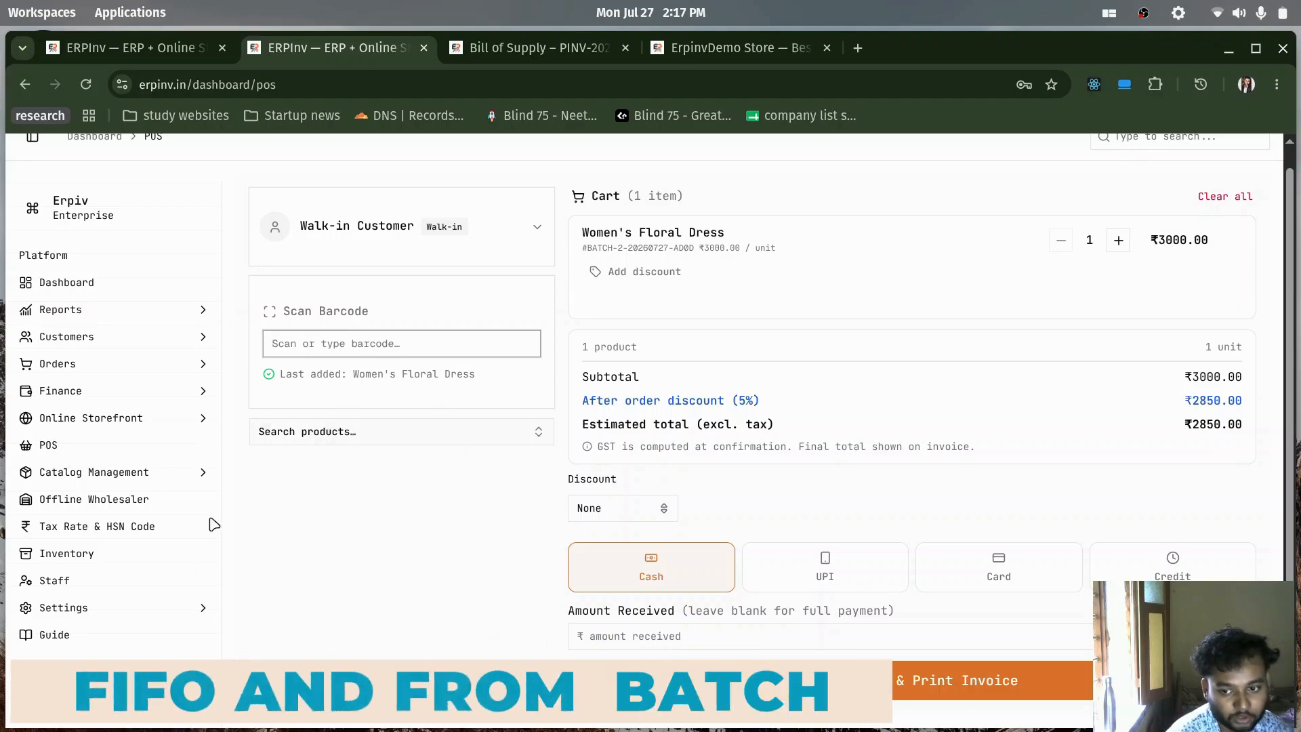
Examine the remaining bulk and unit stock of the Women's Floral Dress batches in the inventory
{"action": "left_click", "coordinate": [106, 559]}
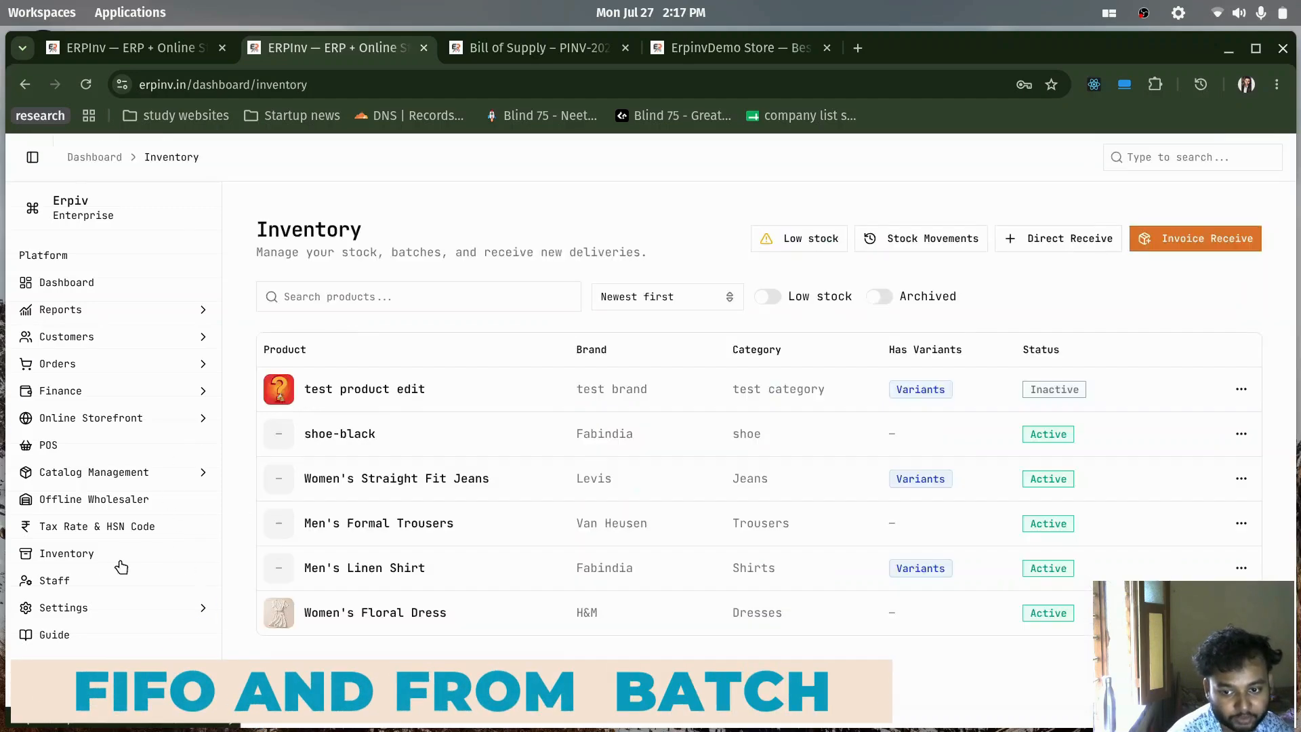
{"action": "left_click", "coordinate": [451, 613]}
{"action": "scroll", "coordinate": [610, 583], "scroll_direction": "down", "scroll_amount": 1}
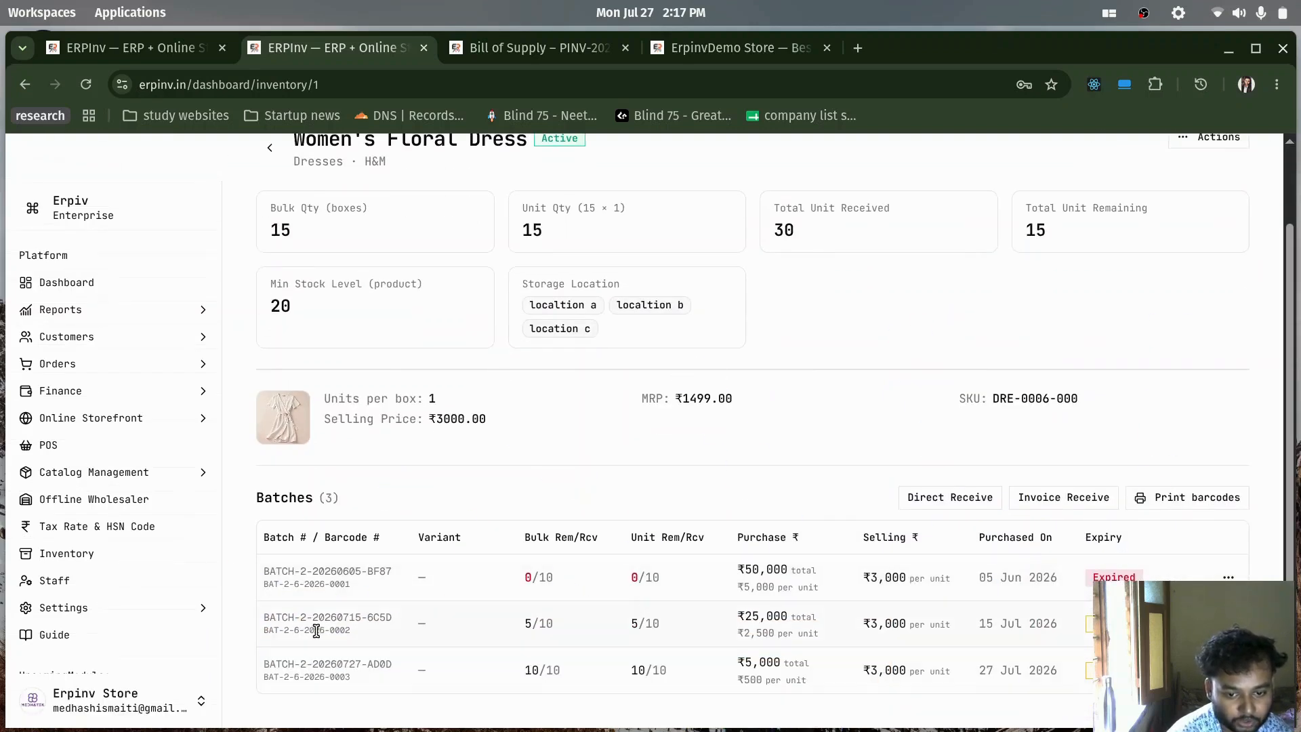
{"action": "double_click", "coordinate": [530, 624]}
{"action": "left_click_drag", "start_coordinate": [630, 624], "coordinate": [644, 623]}
{"action": "left_click_drag", "start_coordinate": [518, 623], "coordinate": [554, 624]}
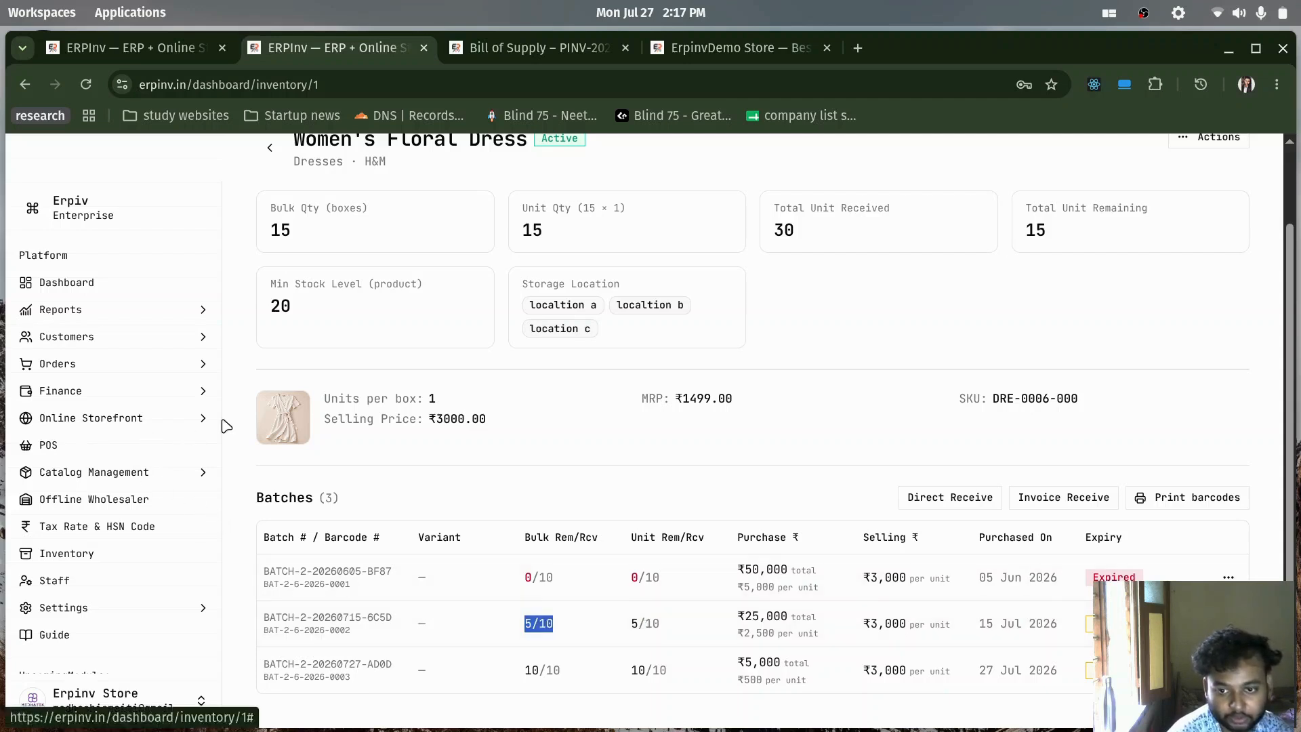
{"action": "left_click", "coordinate": [64, 554]}
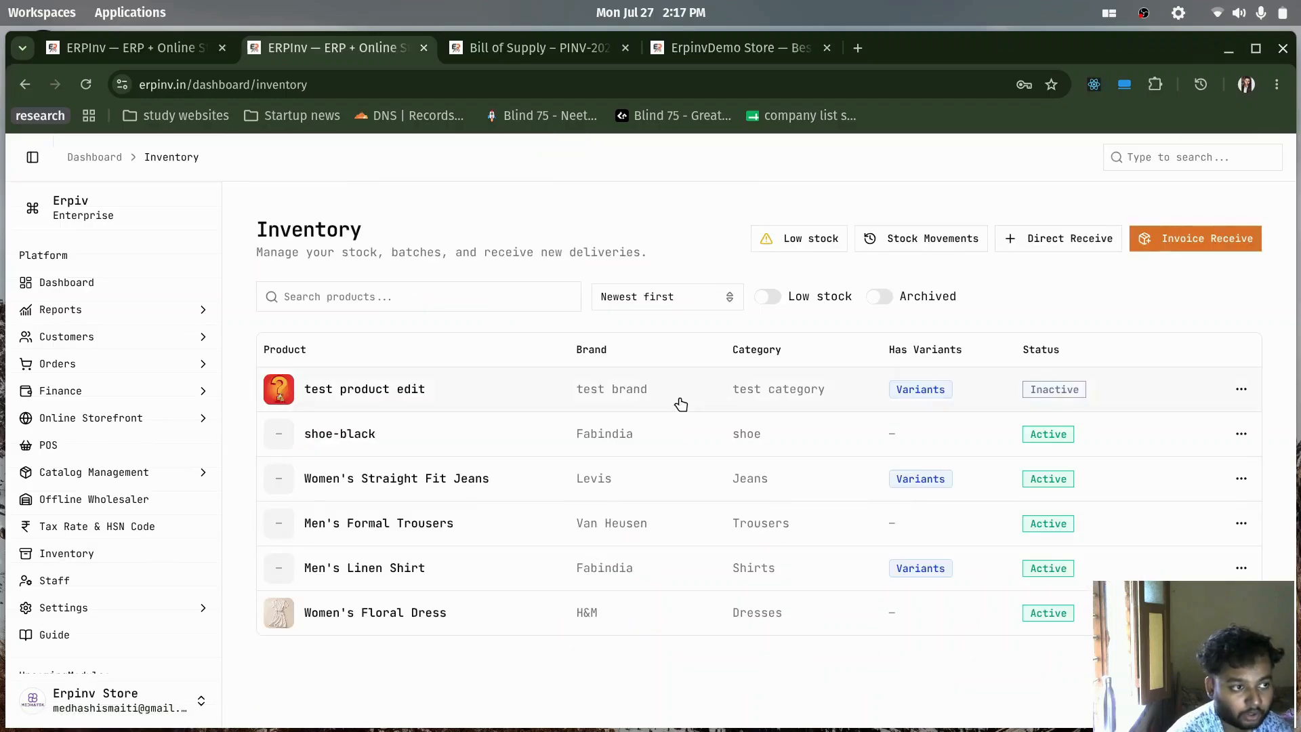
Add Women's Floral Dress to the POS cart by choosing it from the product search list
{"action": "left_click", "coordinate": [42, 445]}
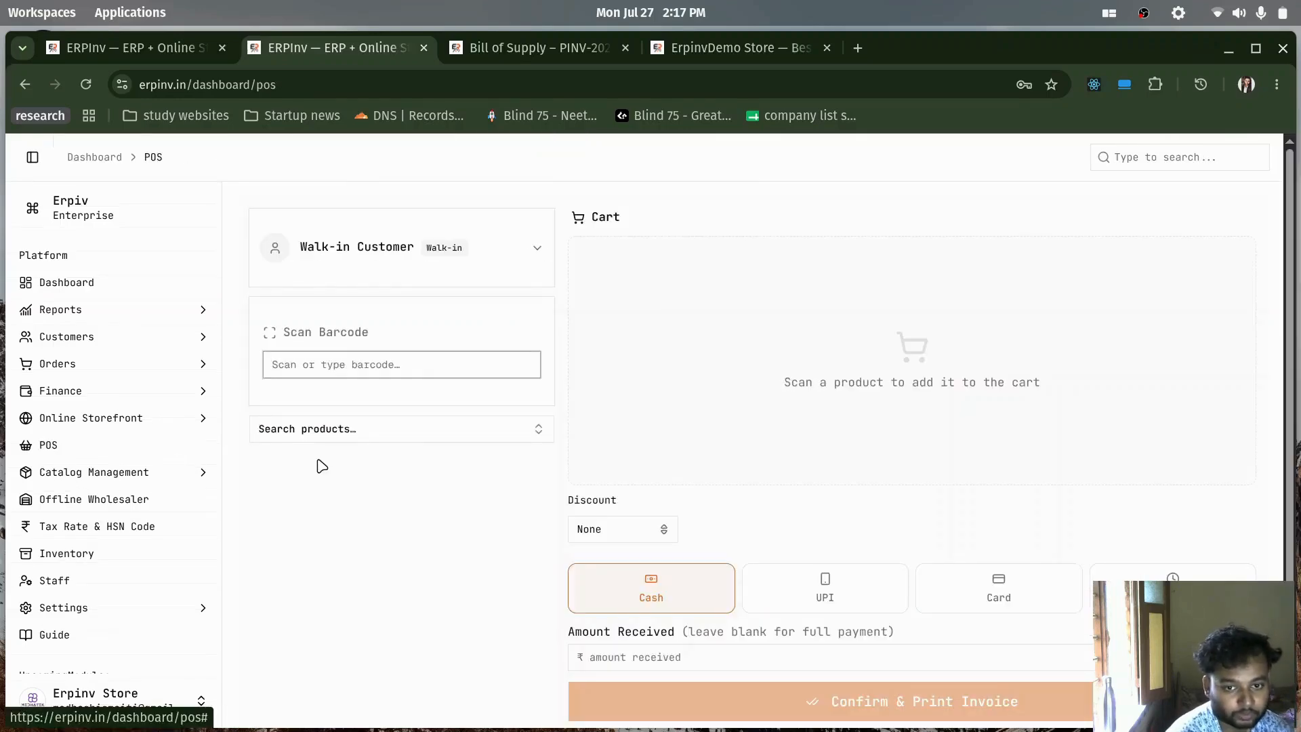
{"action": "left_click", "coordinate": [500, 433]}
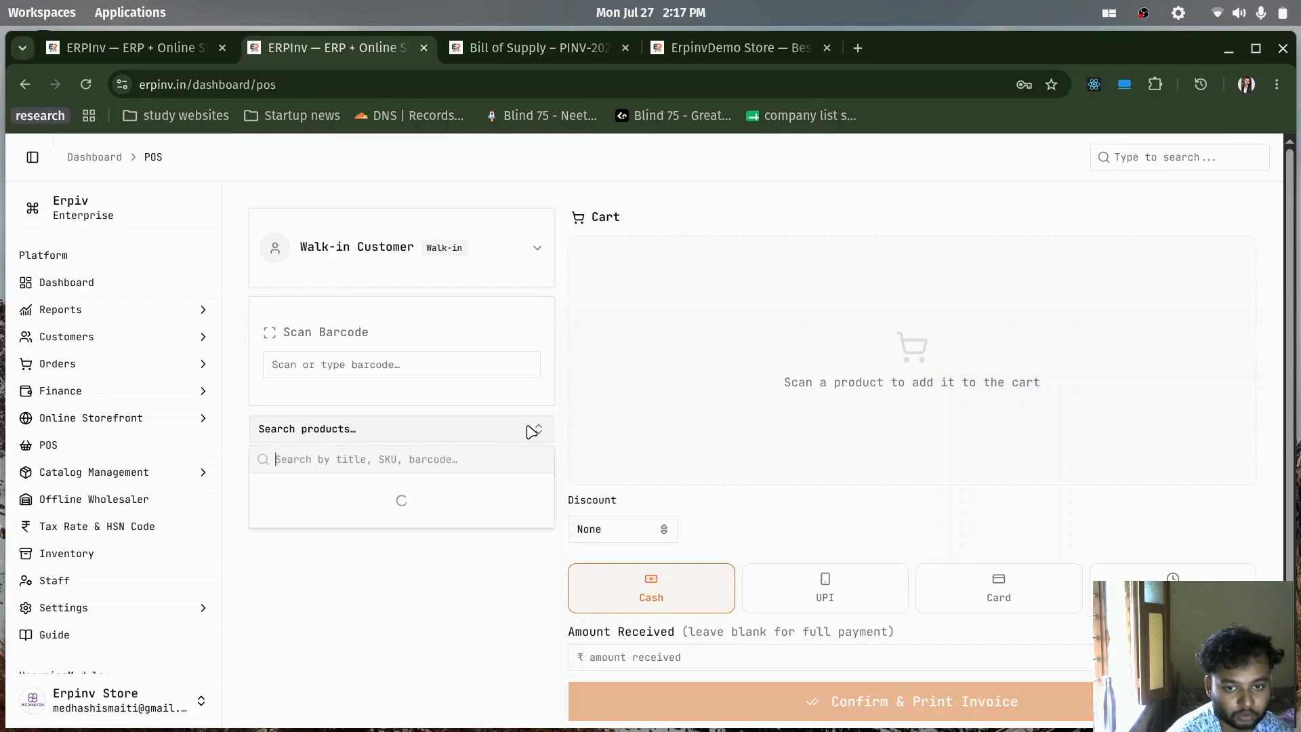
{"action": "scroll", "coordinate": [461, 538], "scroll_direction": "down", "scroll_amount": 1}
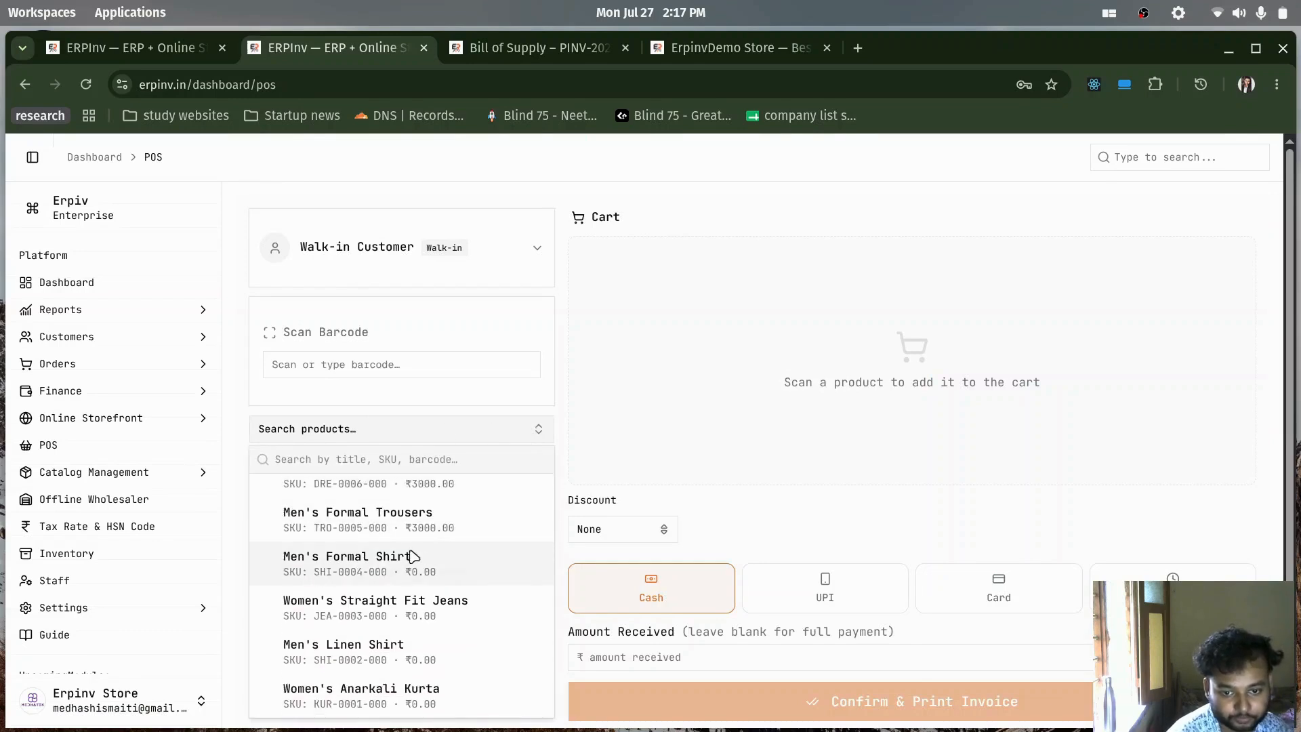
{"action": "scroll", "coordinate": [351, 661], "scroll_direction": "up", "scroll_amount": 1}
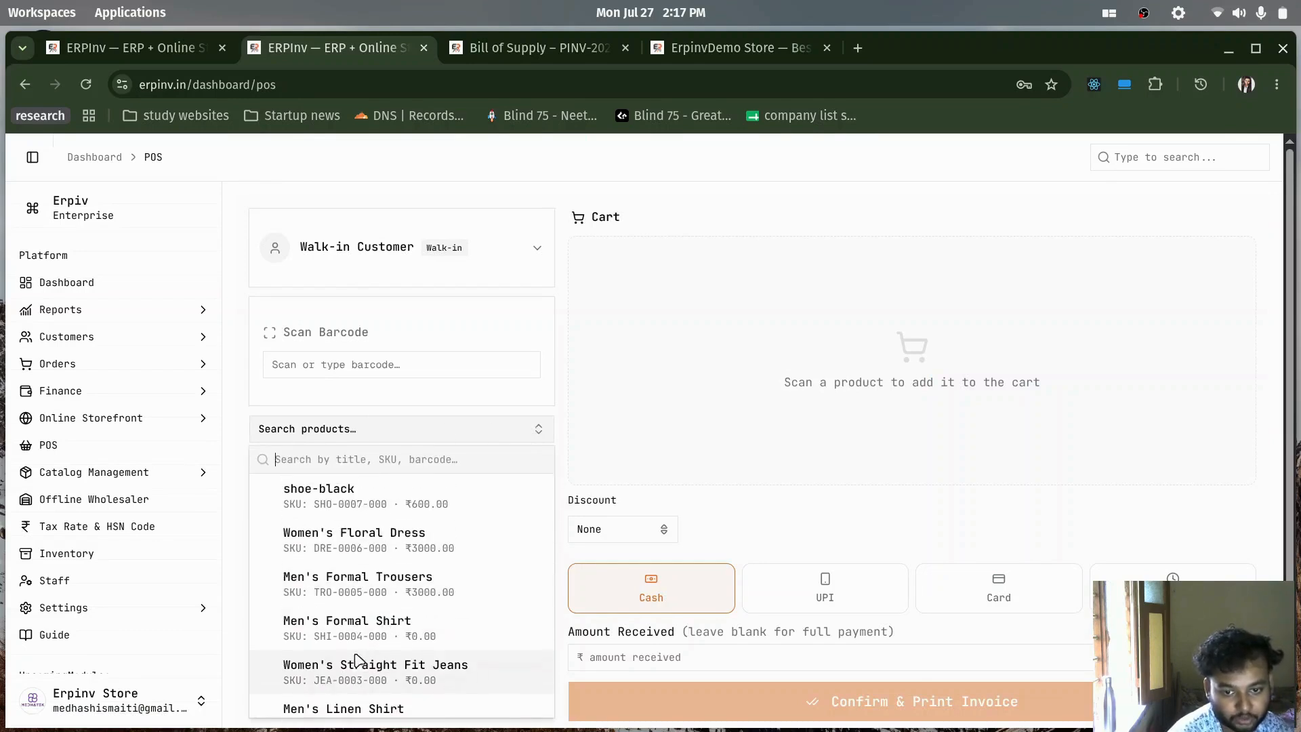
{"action": "left_click", "coordinate": [352, 532]}
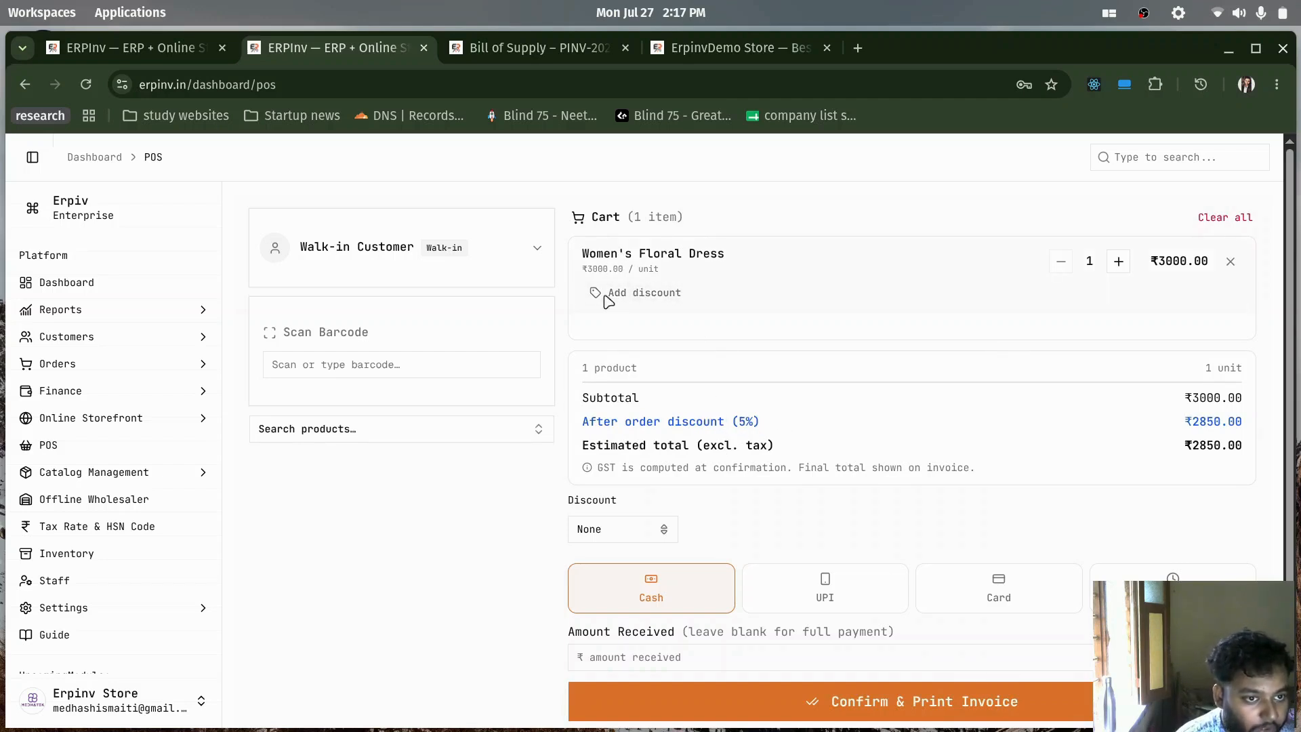
Examine the cart item's discount types and the order discount line, and locate the discount entry among the settings
{"action": "left_click", "coordinate": [656, 298]}
{"action": "left_click", "coordinate": [760, 302]}
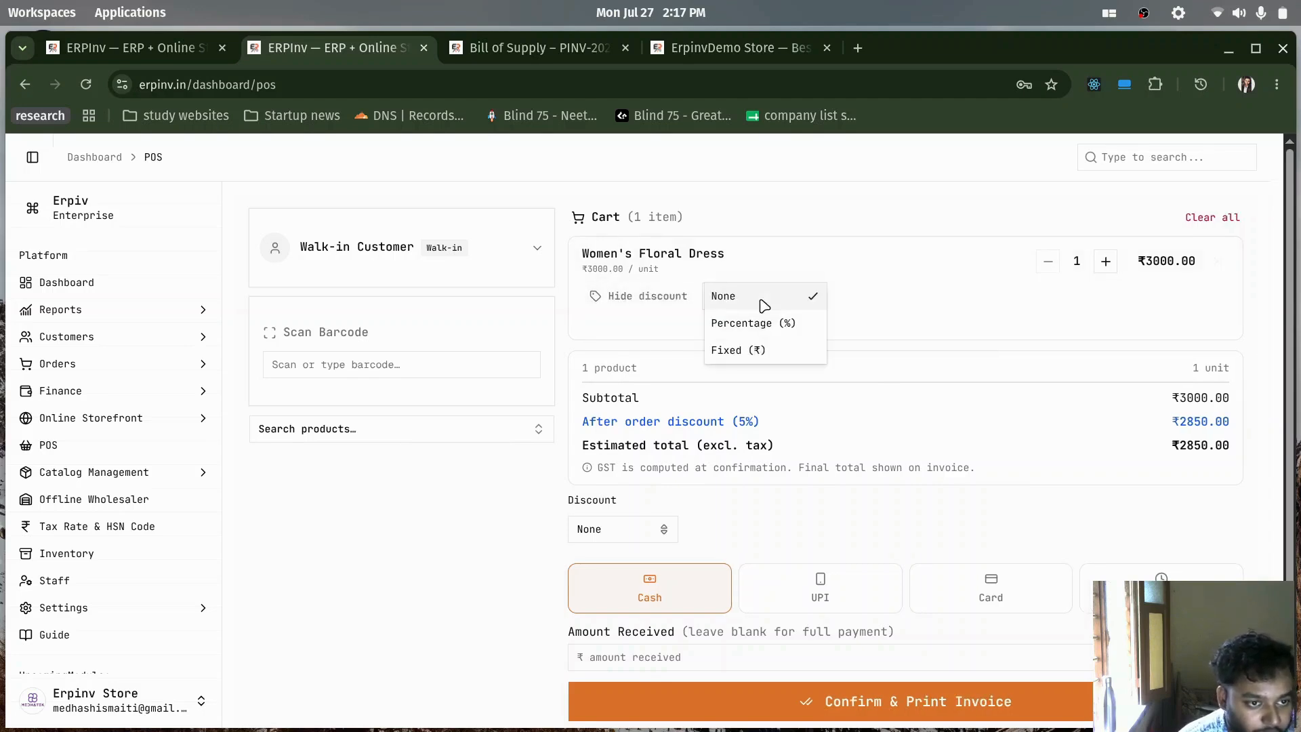
{"action": "left_click", "coordinate": [463, 535]}
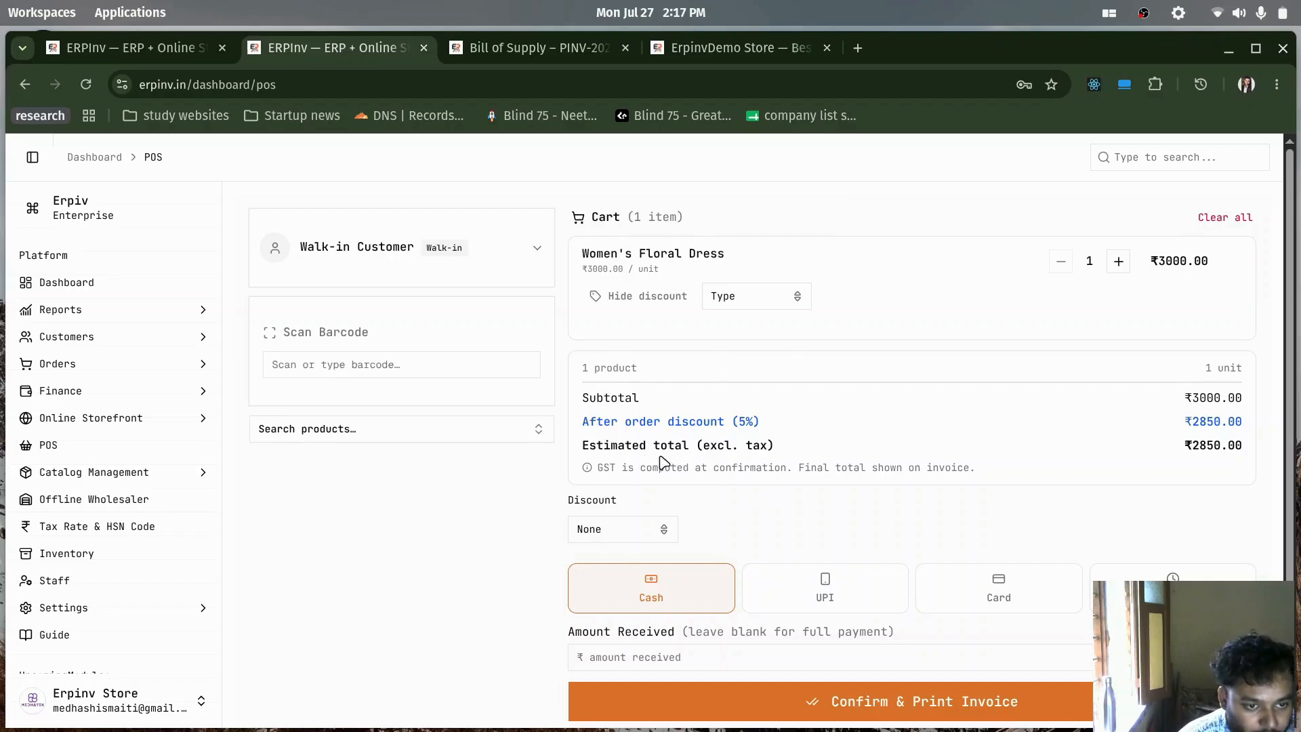
{"action": "left_click_drag", "start_coordinate": [581, 421], "coordinate": [768, 433]}
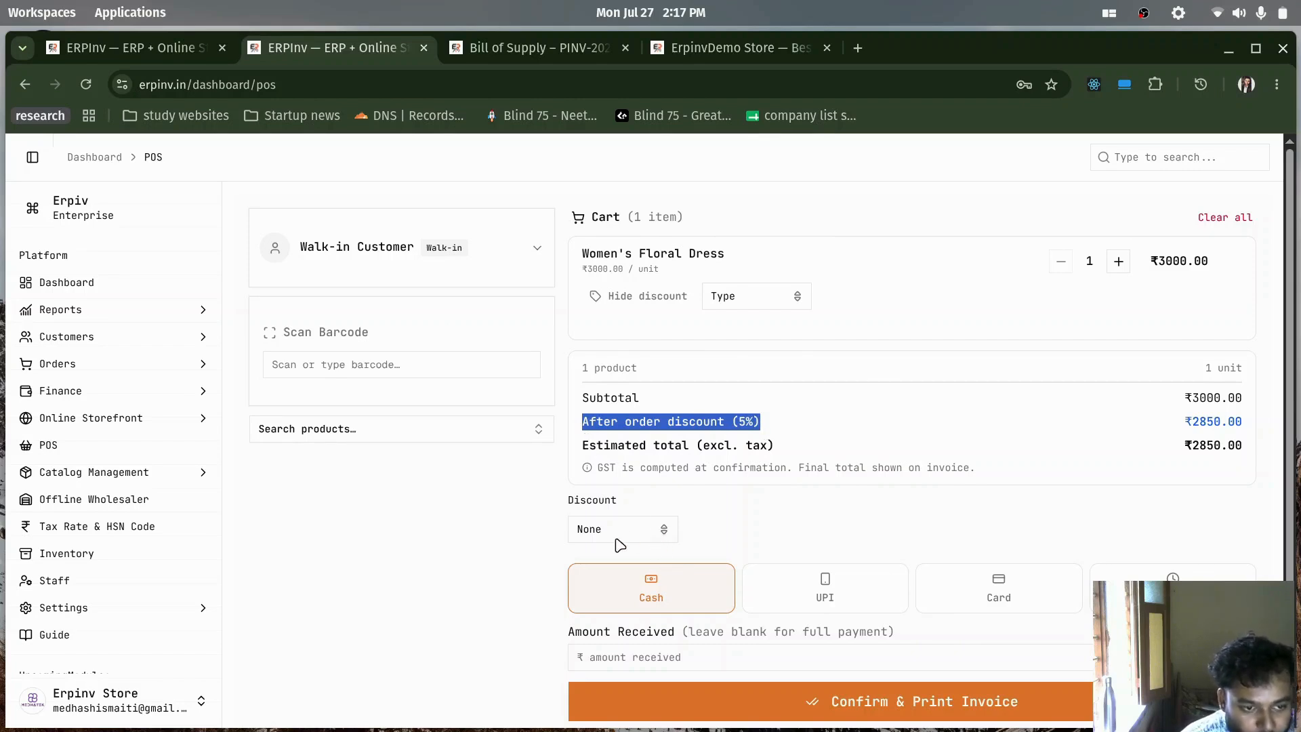
{"action": "scroll", "coordinate": [174, 500], "scroll_direction": "down", "scroll_amount": 3}
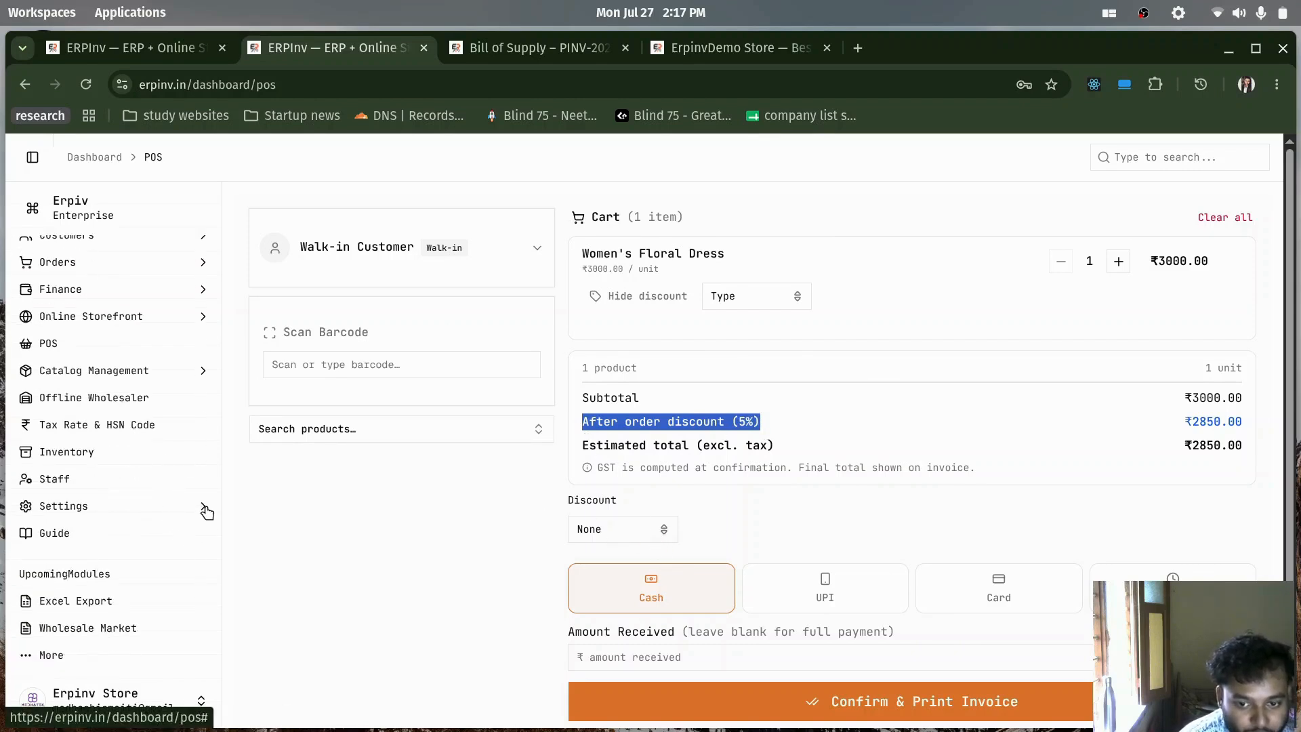
{"action": "left_click", "coordinate": [202, 506]}
{"action": "scroll", "coordinate": [97, 583], "scroll_direction": "down", "scroll_amount": 3}
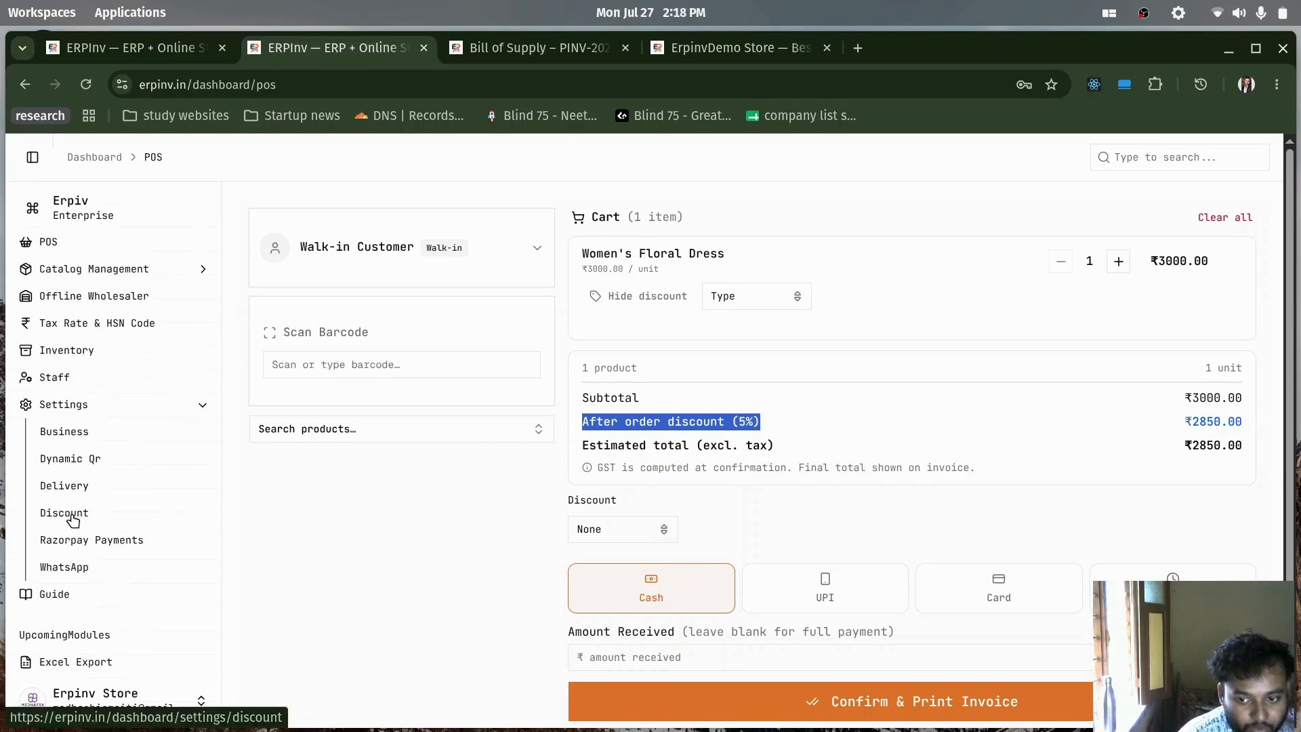
Confirm the walk-in cash sale, check the generated bill of supply and return to a new sale
{"action": "left_click", "coordinate": [924, 701]}
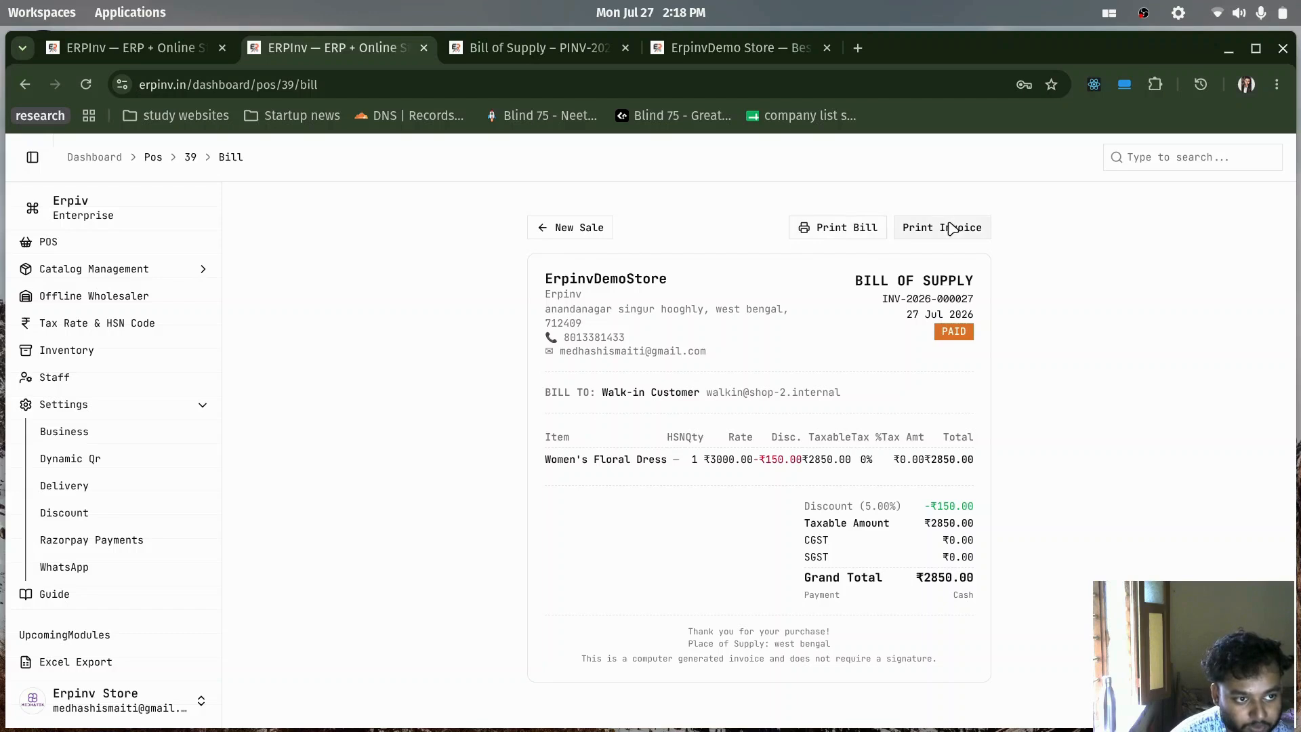
{"action": "left_click_drag", "start_coordinate": [851, 284], "coordinate": [981, 290]}
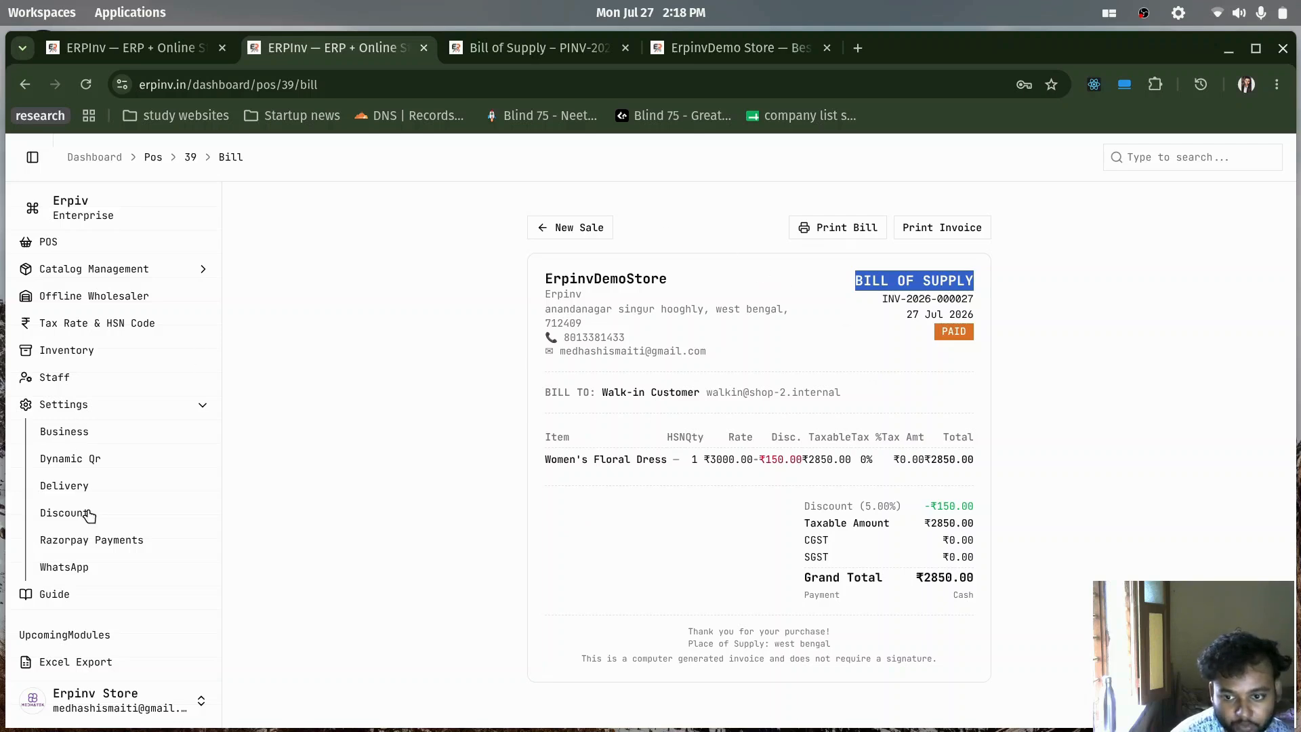
{"action": "left_click", "coordinate": [542, 234]}
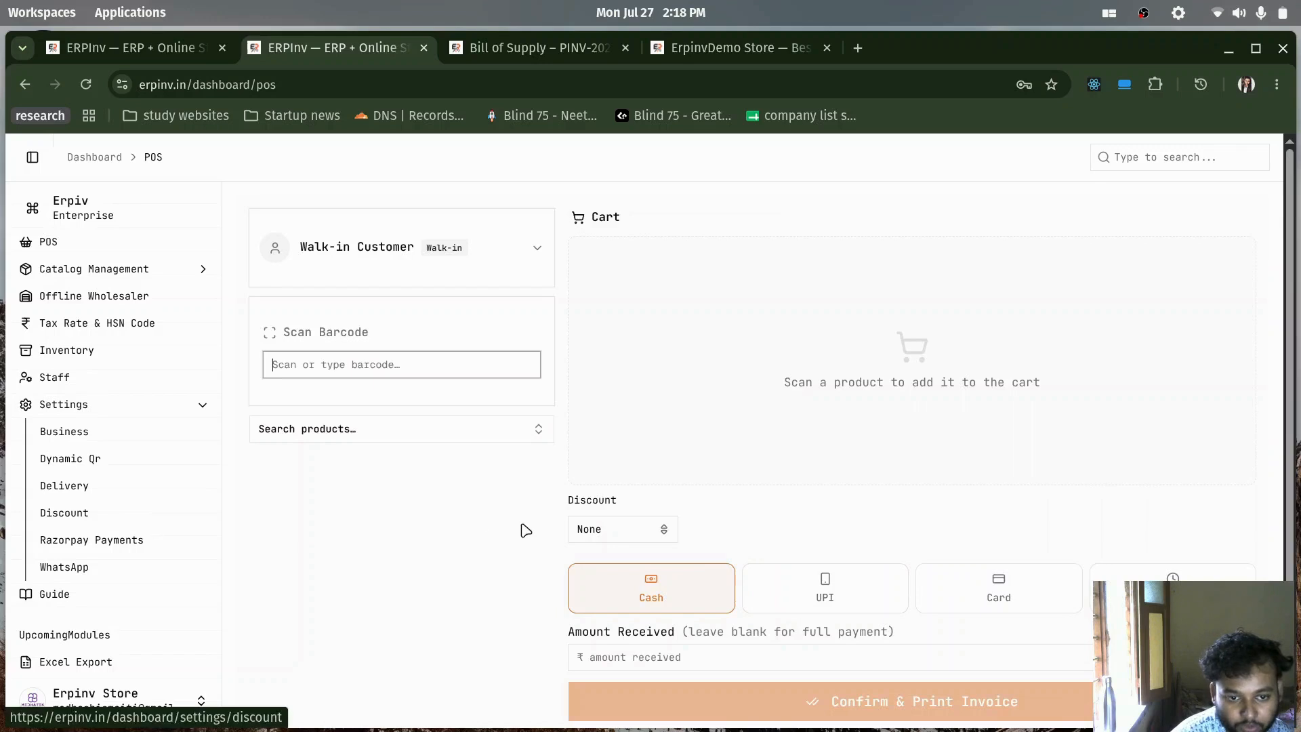
Open the discount settings and look over the online and in-store discount options
{"action": "left_click", "coordinate": [61, 514]}
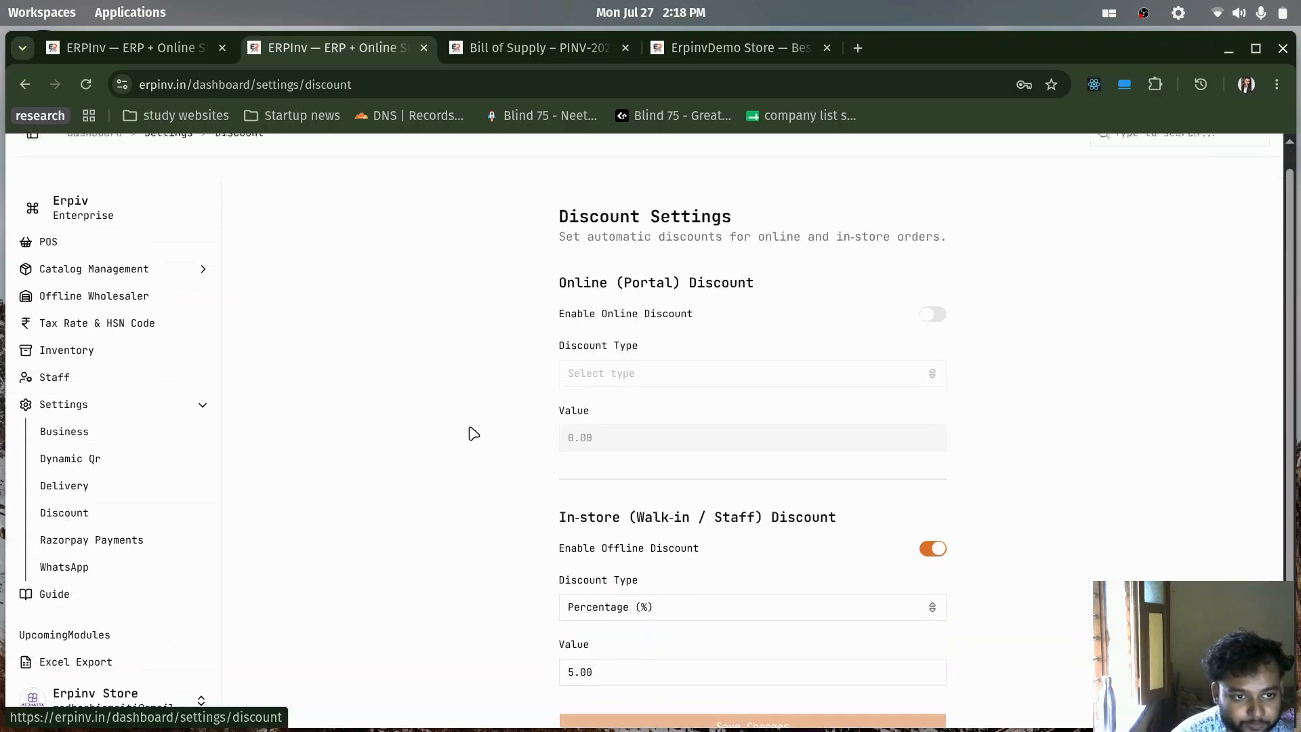
{"action": "scroll", "coordinate": [561, 450], "scroll_direction": "down", "scroll_amount": 2}
{"action": "scroll", "coordinate": [576, 439], "scroll_direction": "up", "scroll_amount": 2}
{"action": "scroll", "coordinate": [576, 440], "scroll_direction": "down", "scroll_amount": 1}
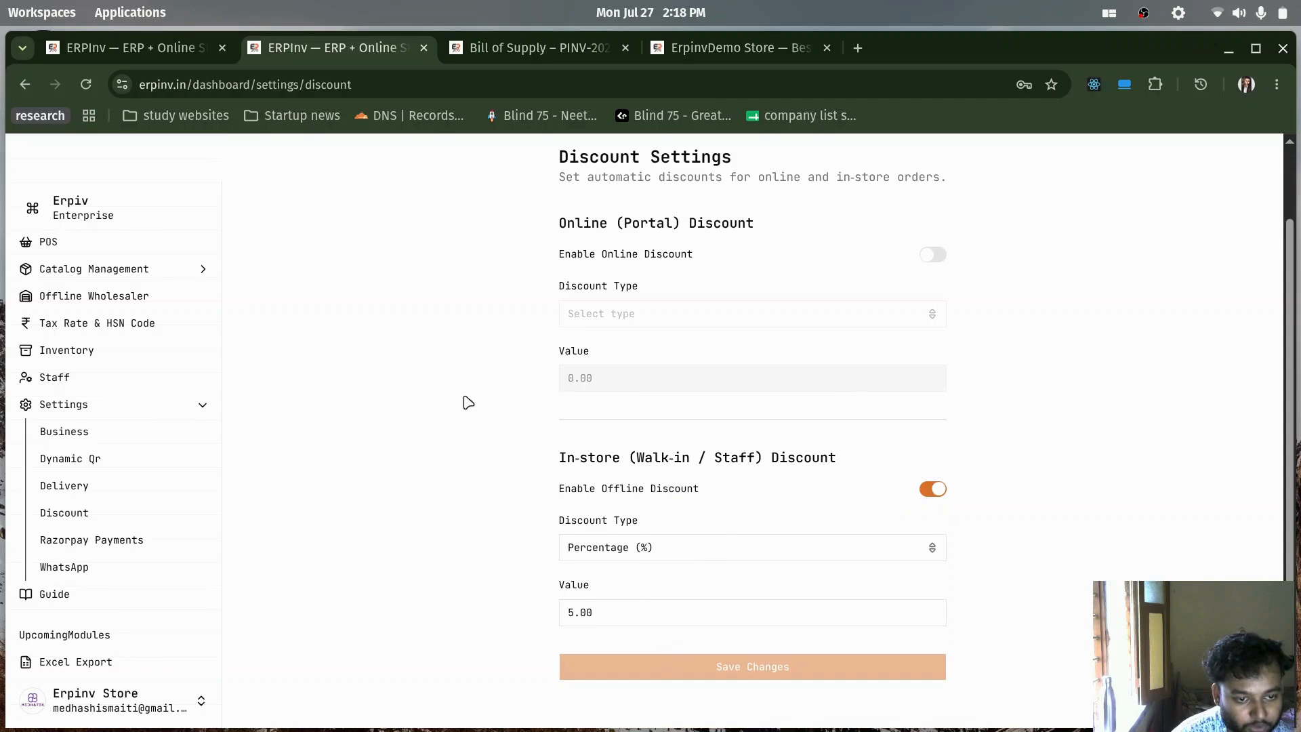
{"action": "scroll", "coordinate": [532, 426], "scroll_direction": "up", "scroll_amount": 2}
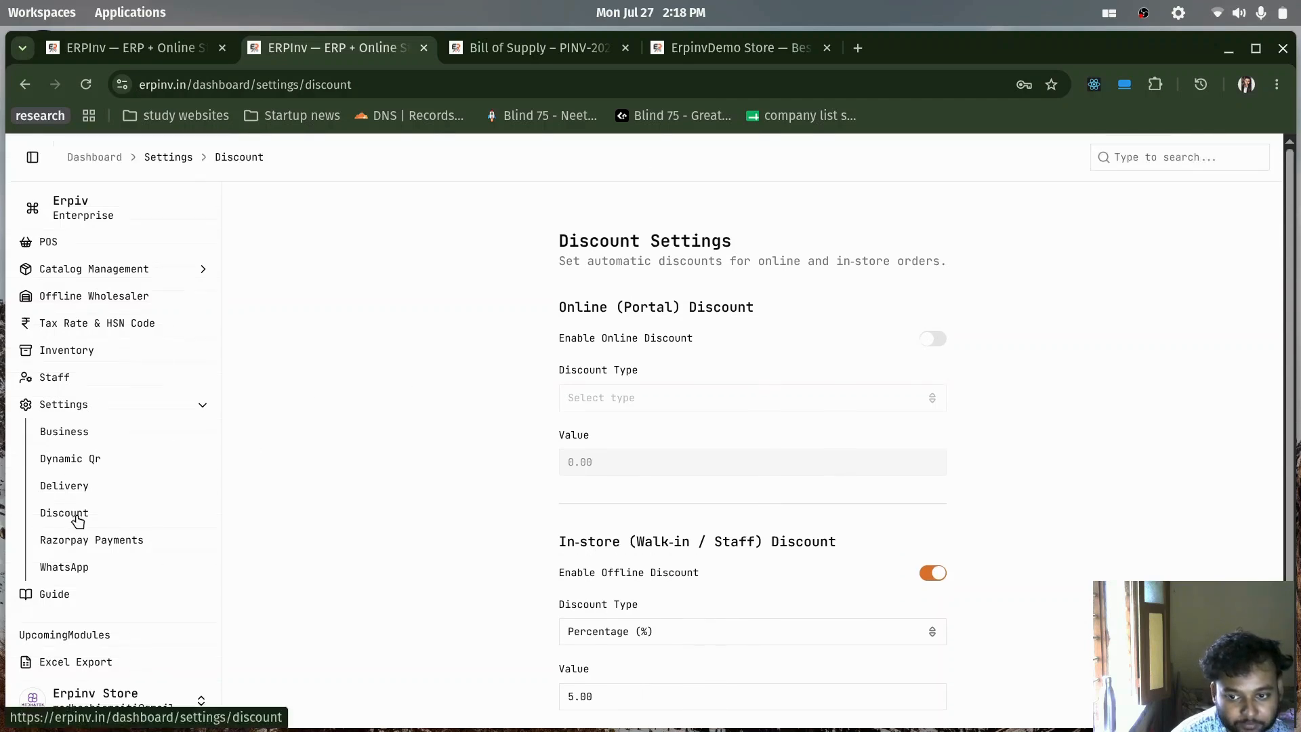
{"action": "scroll", "coordinate": [124, 408], "scroll_direction": "up", "scroll_amount": 3}
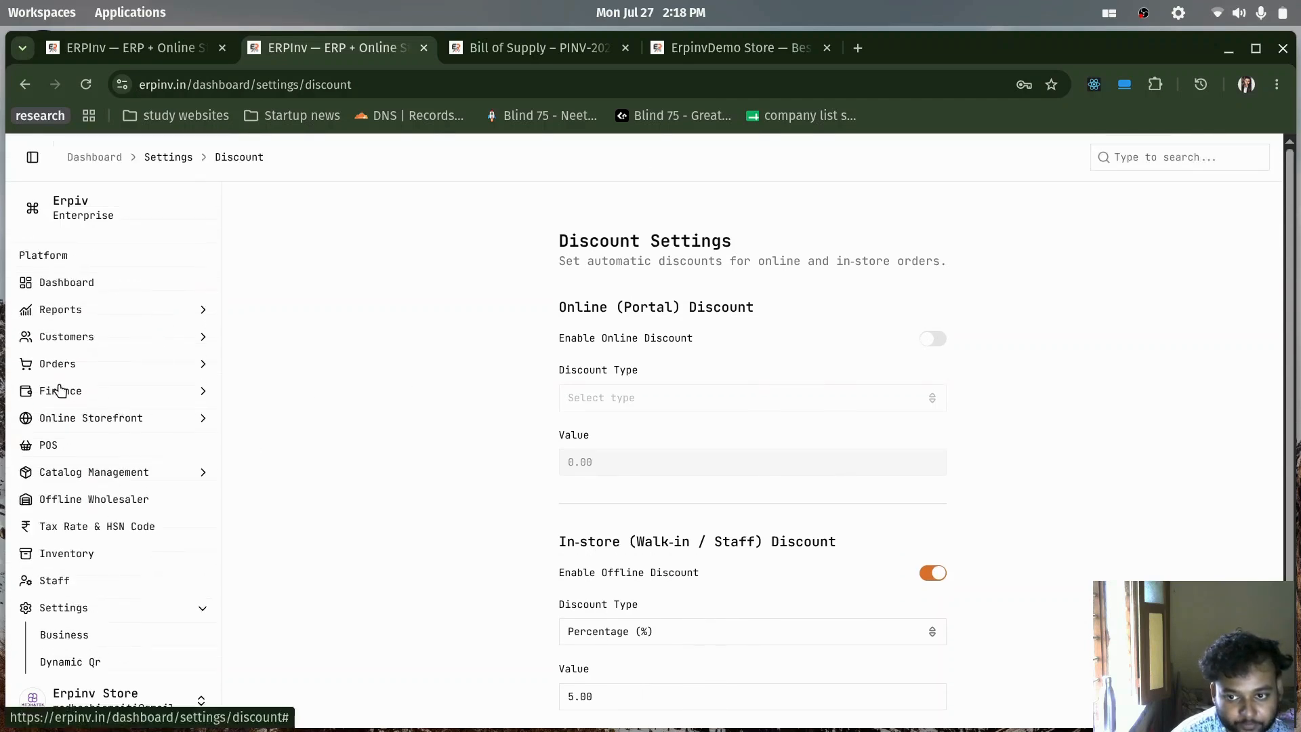
Look at the amount received field on the POS page and open the sales invoice list in the finance section
{"action": "left_click", "coordinate": [48, 444]}
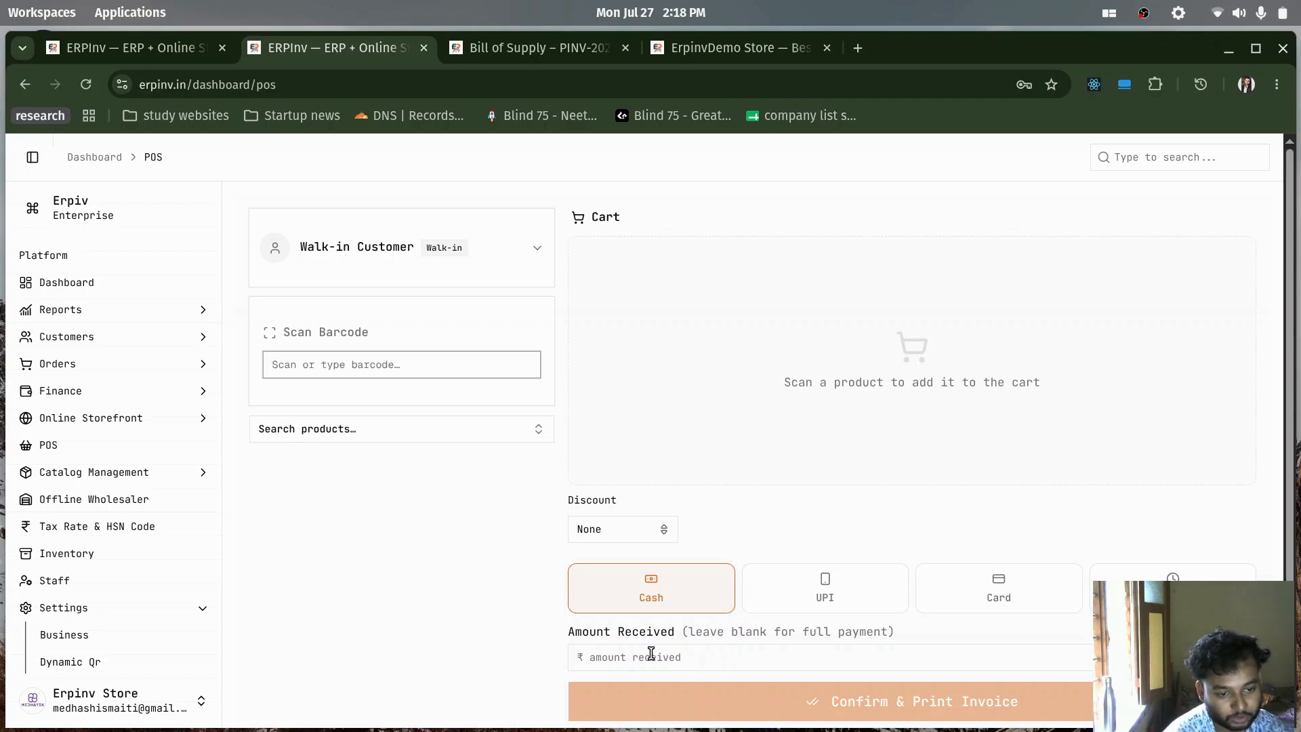
{"action": "left_click", "coordinate": [615, 658]}
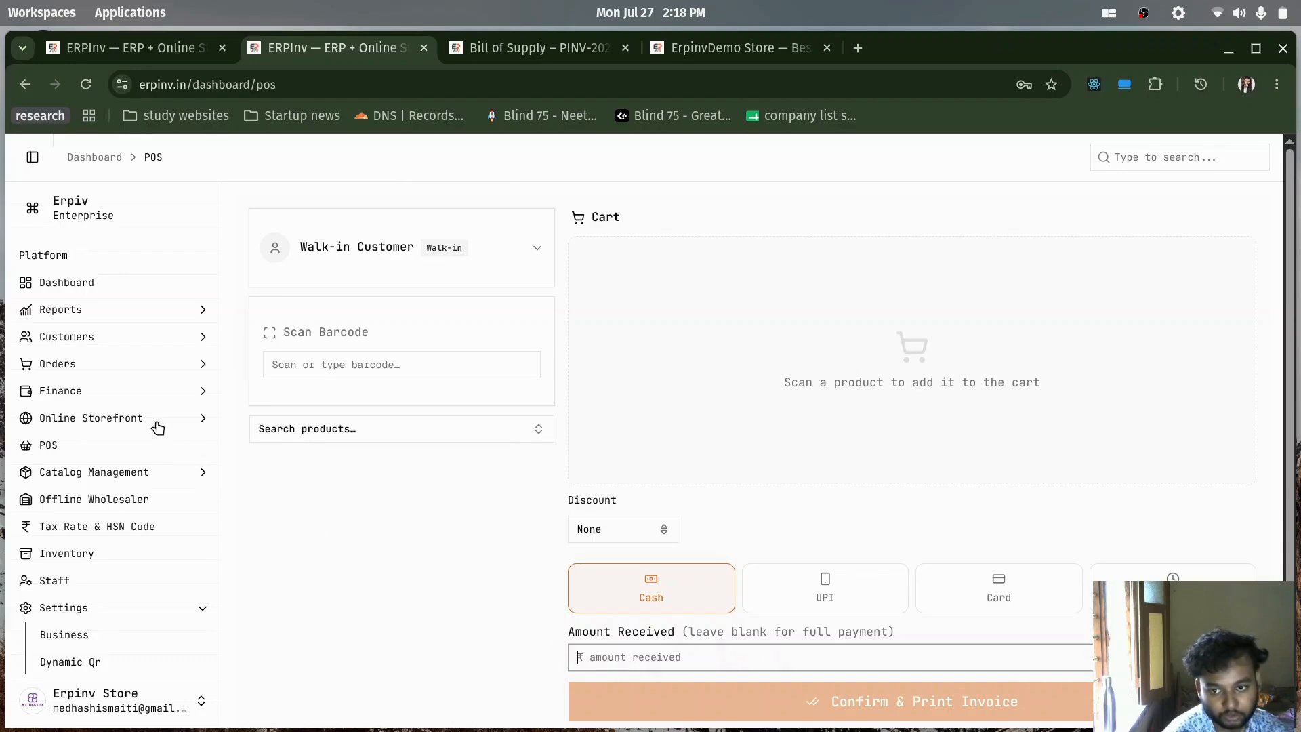
{"action": "left_click", "coordinate": [203, 391]}
{"action": "left_click", "coordinate": [81, 417]}
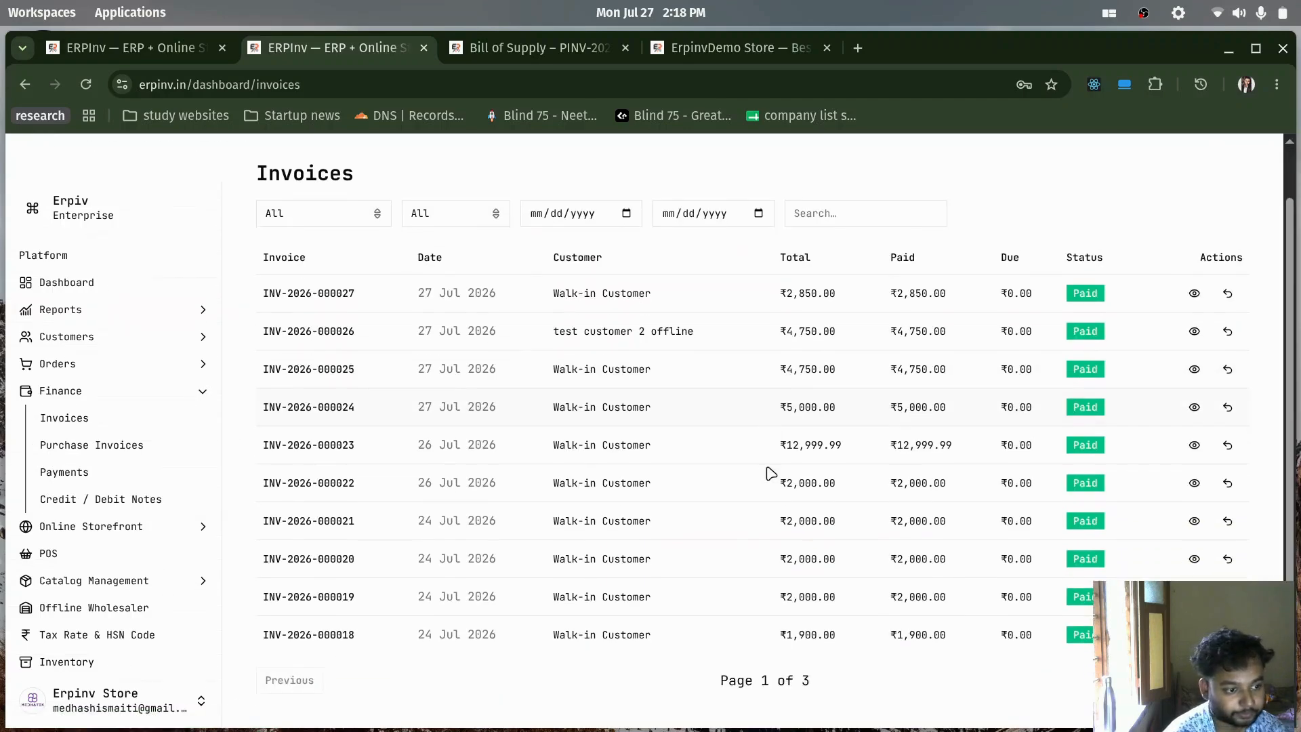
{"action": "left_click", "coordinate": [202, 393]}
{"action": "left_click", "coordinate": [59, 452]}
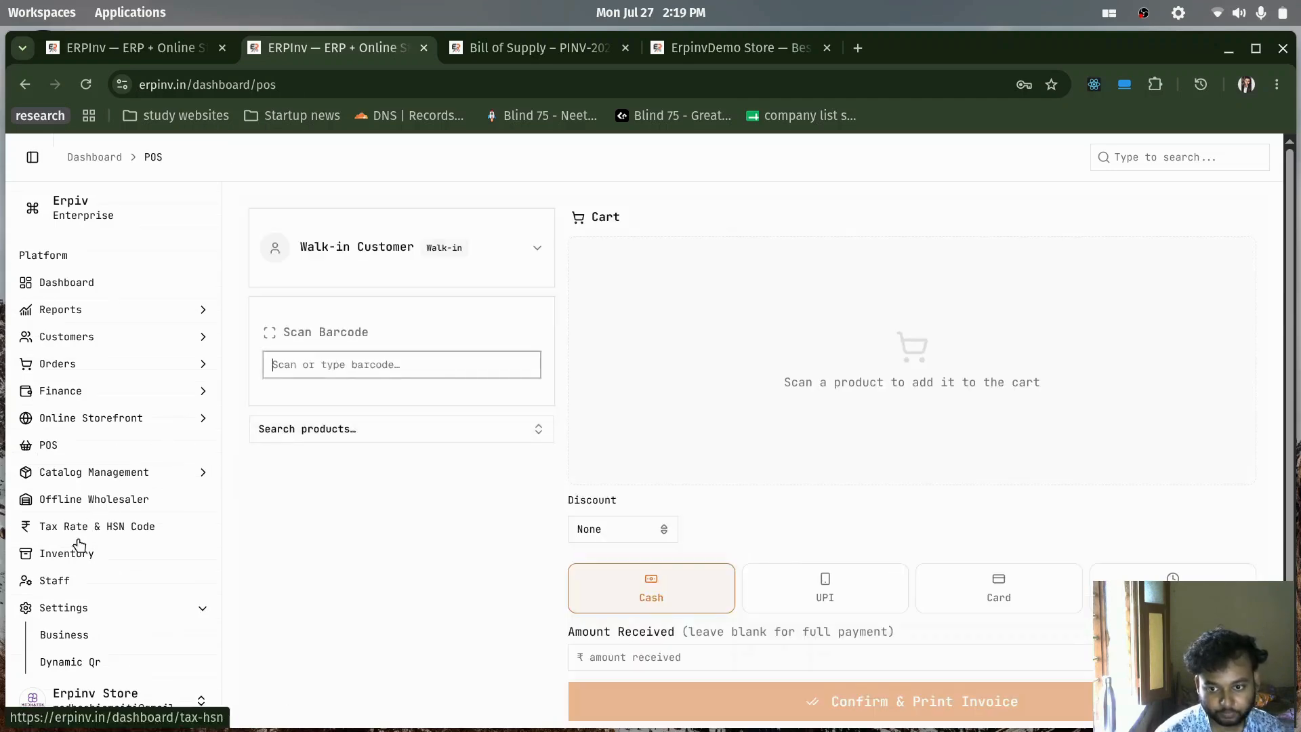
{"action": "left_click", "coordinate": [68, 559]}
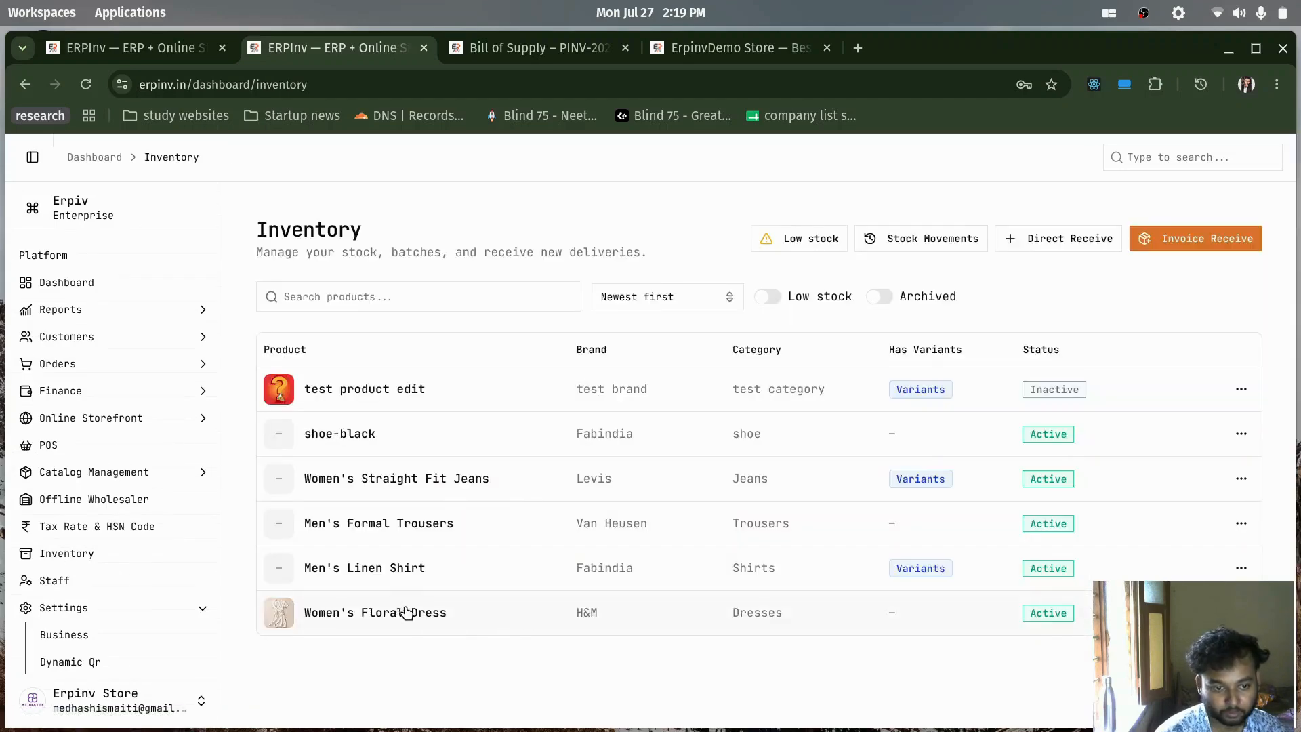
{"action": "left_click", "coordinate": [401, 613]}
{"action": "scroll", "coordinate": [502, 607], "scroll_direction": "down", "scroll_amount": 2}
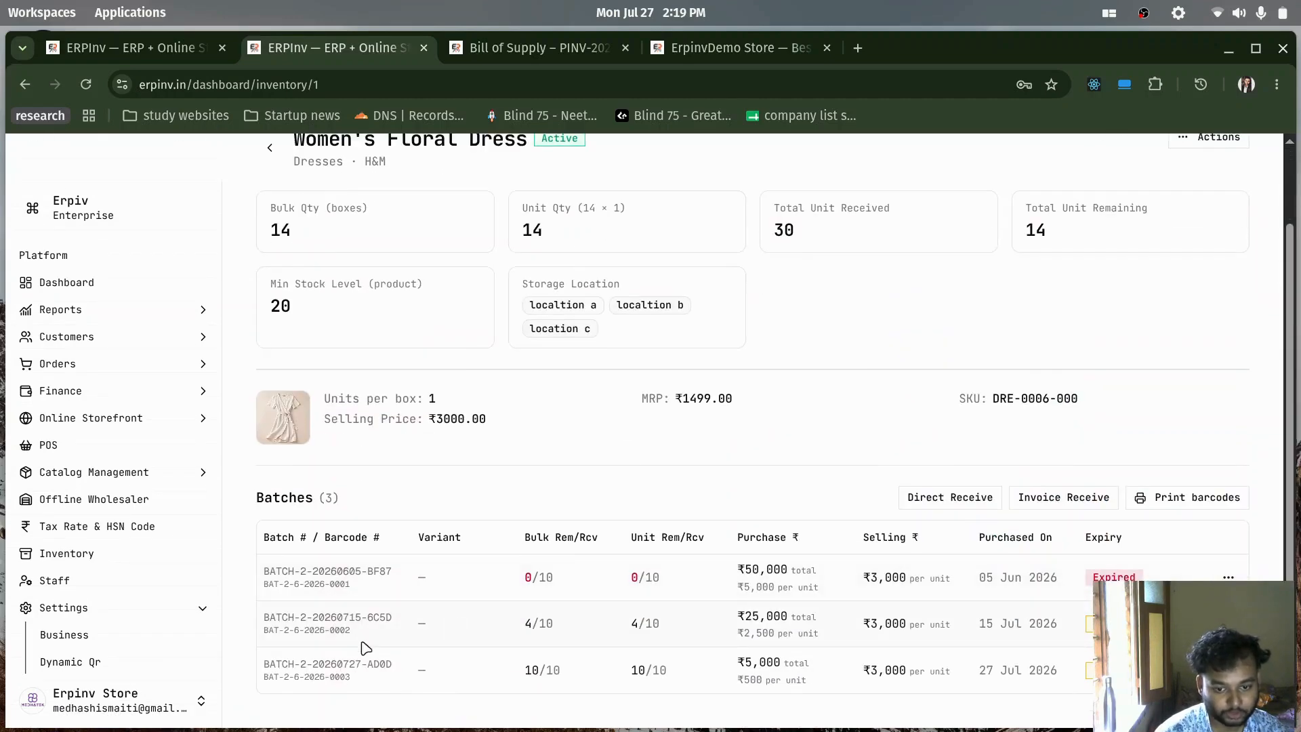
{"action": "left_click_drag", "start_coordinate": [353, 691], "coordinate": [271, 676]}
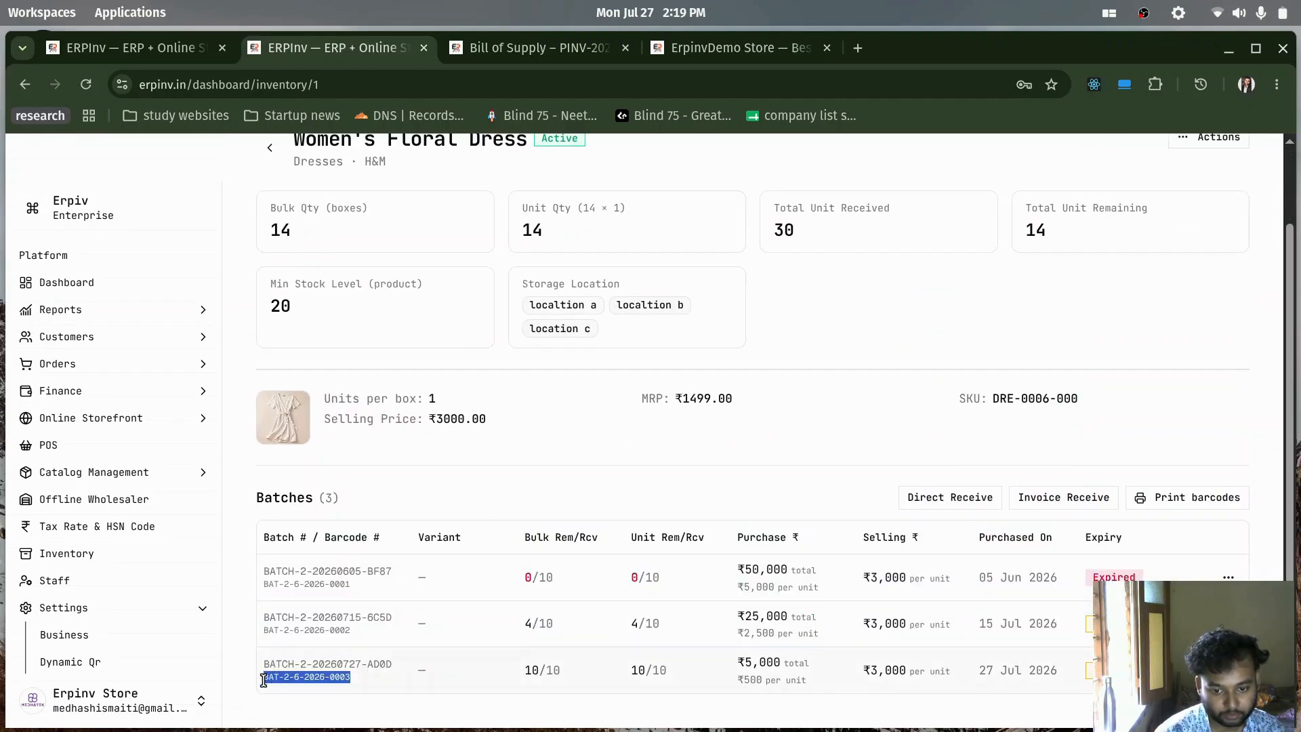
{"action": "left_click", "coordinate": [61, 444]}
{"action": "left_click", "coordinate": [319, 343]}
{"action": "key", "text": "ctrl+v"}
{"action": "key", "text": "Return"}
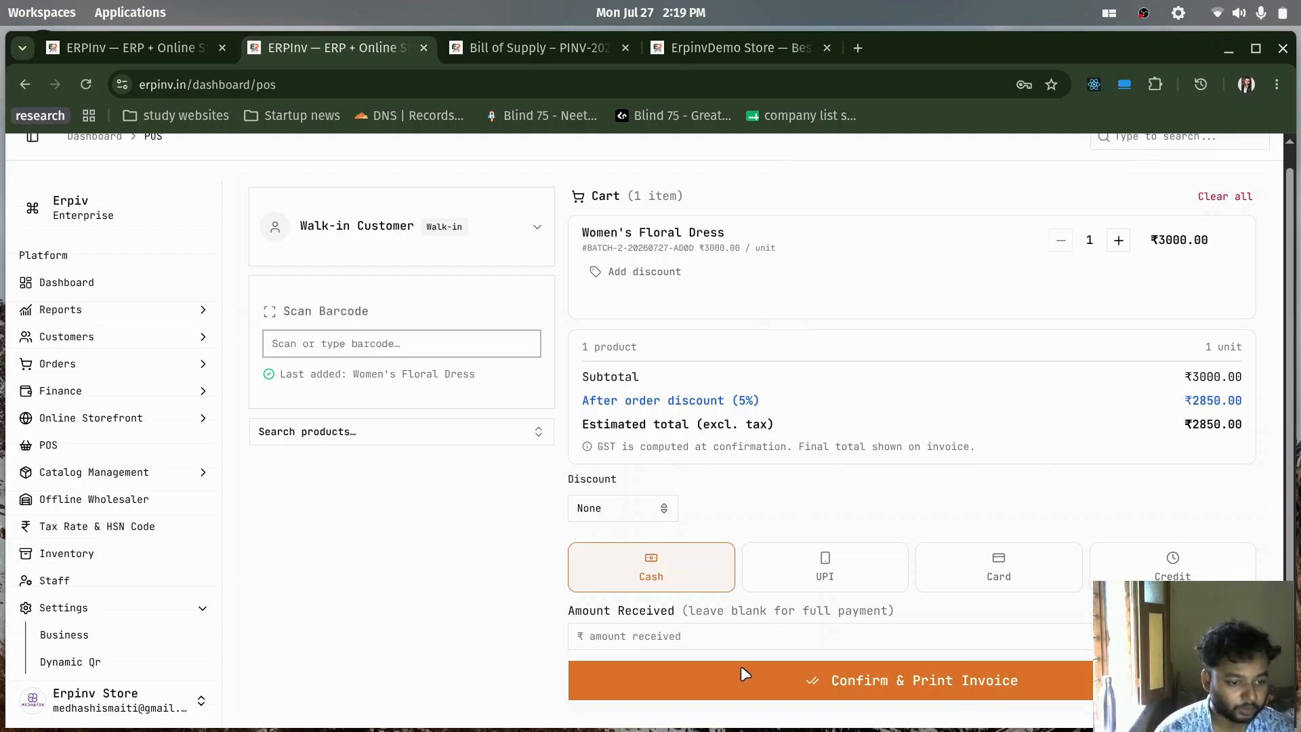
Enter 2500 as the amount received, confirm the cash sale and check the payment status on the bill
{"action": "left_click", "coordinate": [660, 640]}
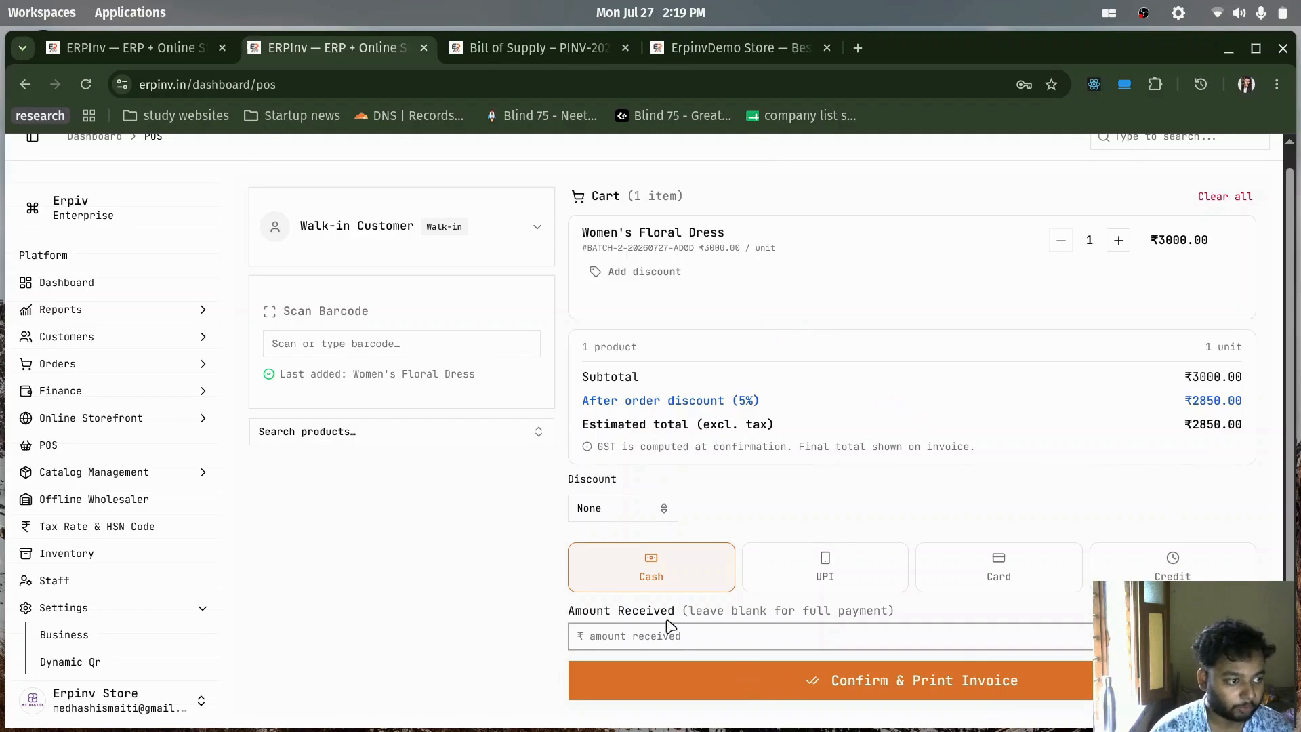
{"action": "type", "text": "2500"}
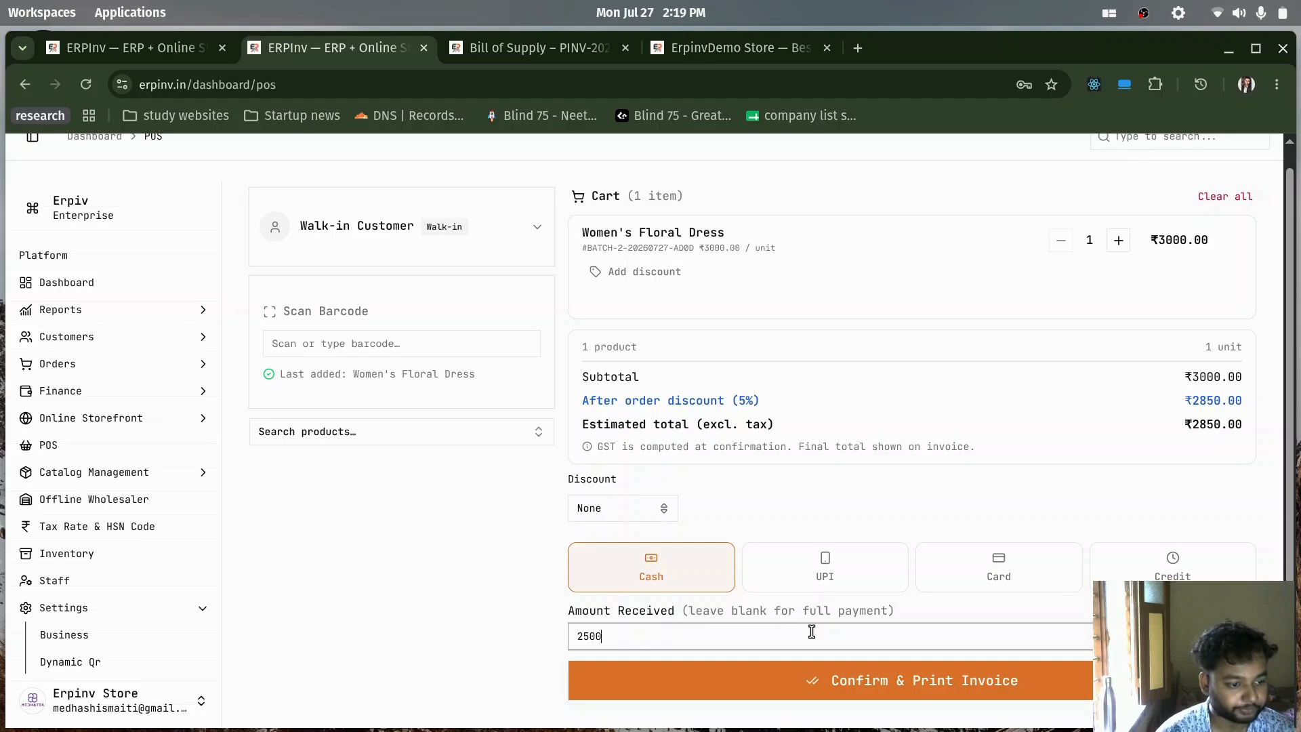
{"action": "left_click", "coordinate": [877, 675]}
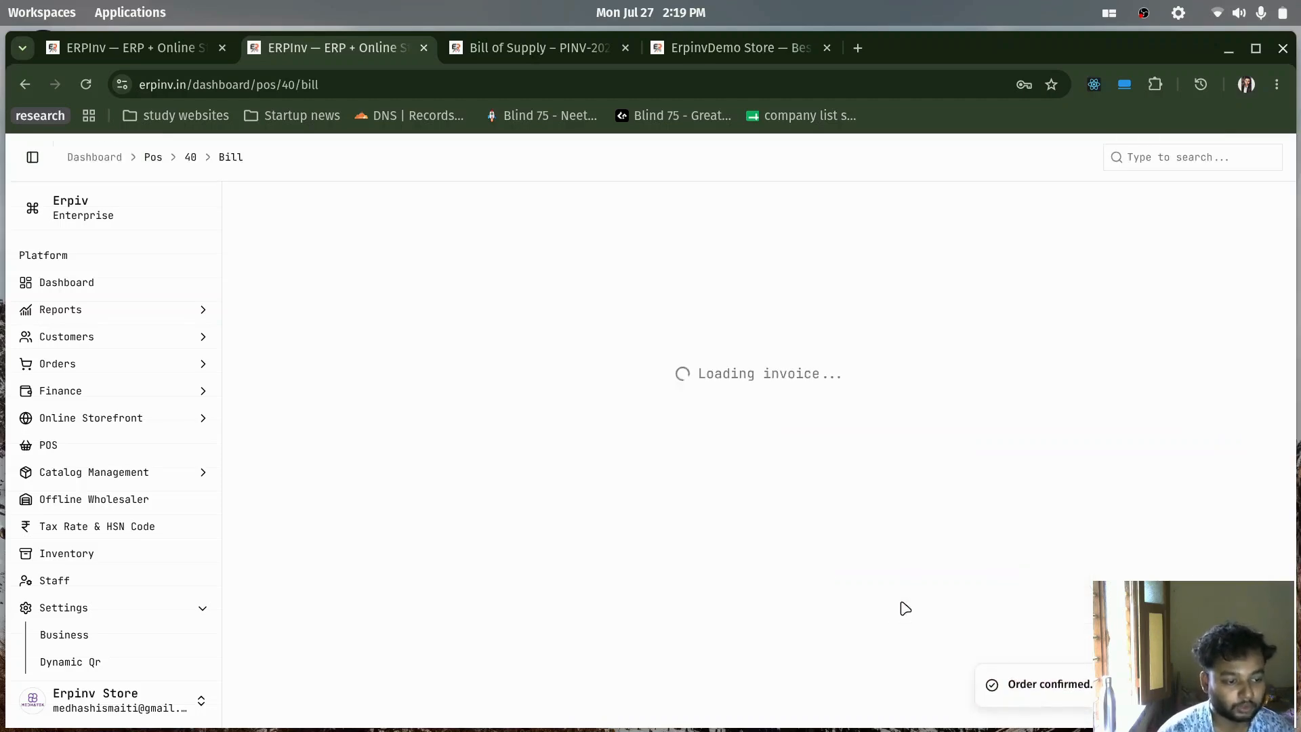
{"action": "left_click_drag", "start_coordinate": [922, 336], "coordinate": [988, 326]}
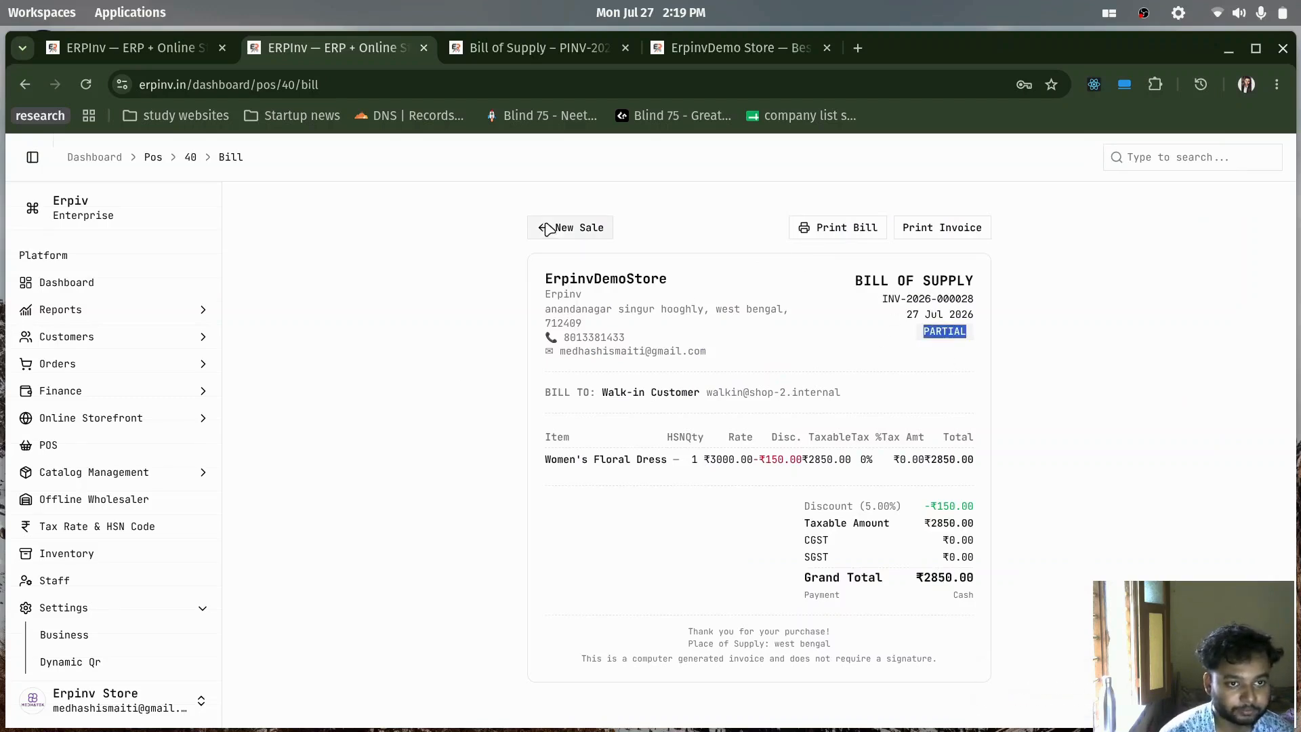
Open the sales invoice list, refresh it and examine the details of the newest partially paid invoice
{"action": "left_click", "coordinate": [196, 396]}
{"action": "left_click", "coordinate": [64, 419]}
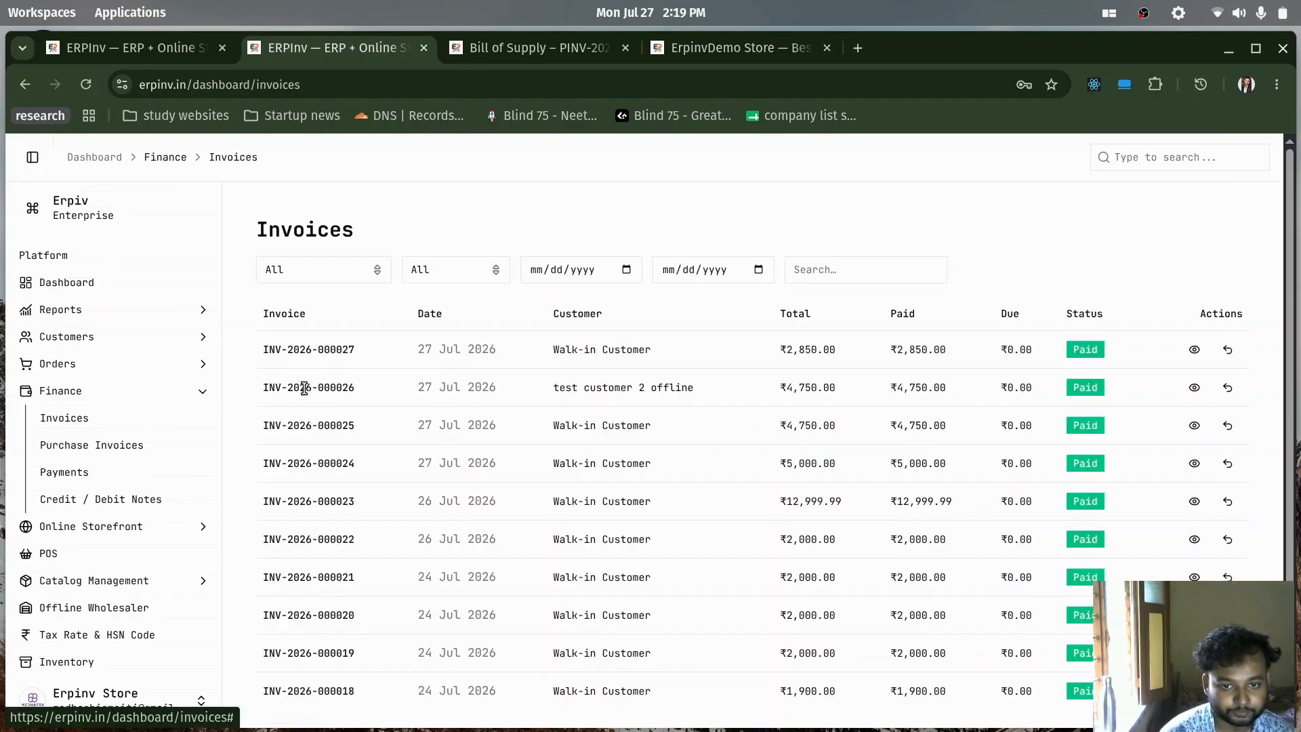
{"action": "left_click_drag", "start_coordinate": [267, 349], "coordinate": [384, 358]}
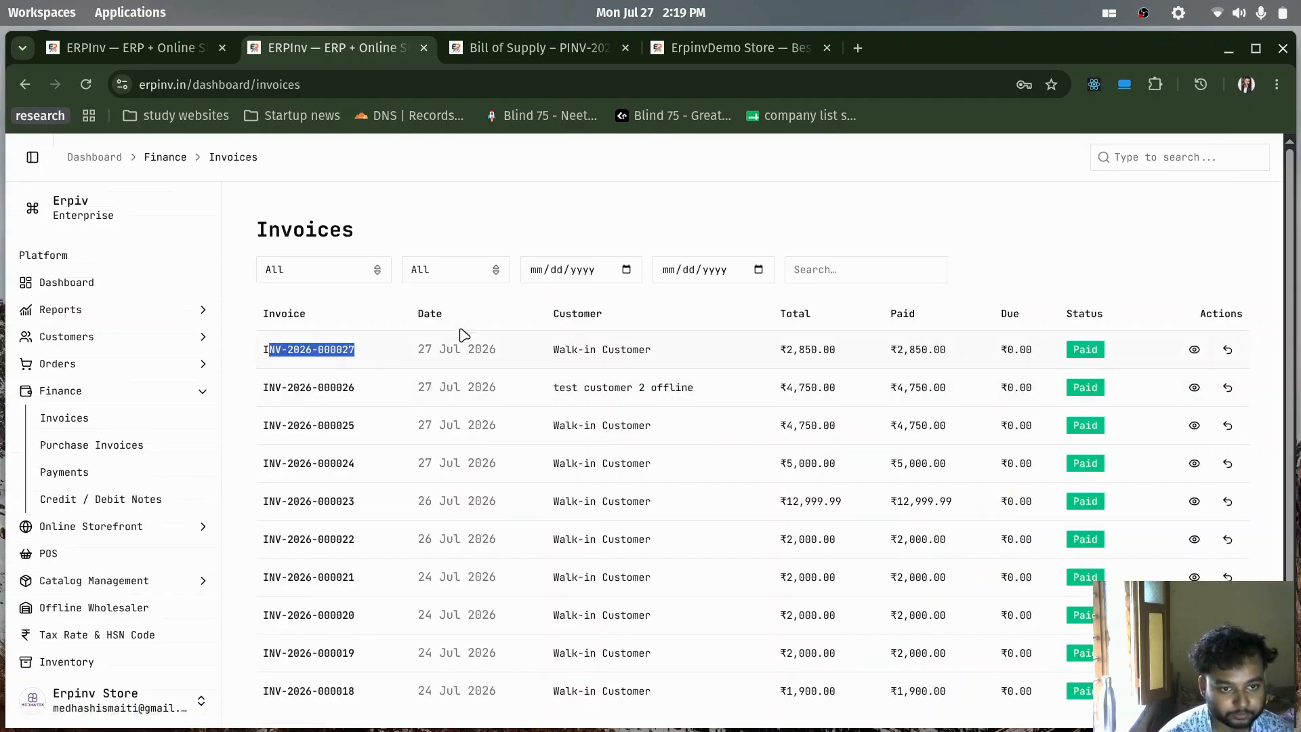
{"action": "left_click_drag", "start_coordinate": [262, 350], "coordinate": [390, 353]}
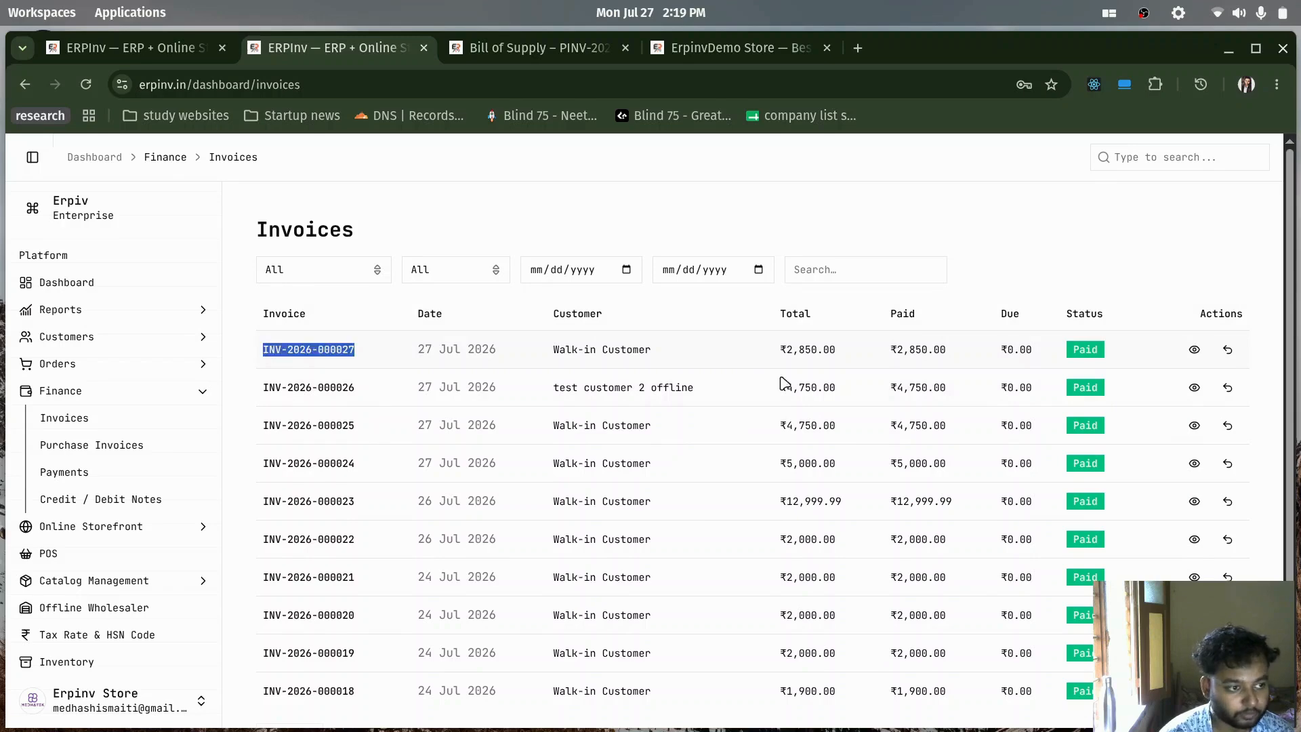
{"action": "left_click", "coordinate": [86, 84]}
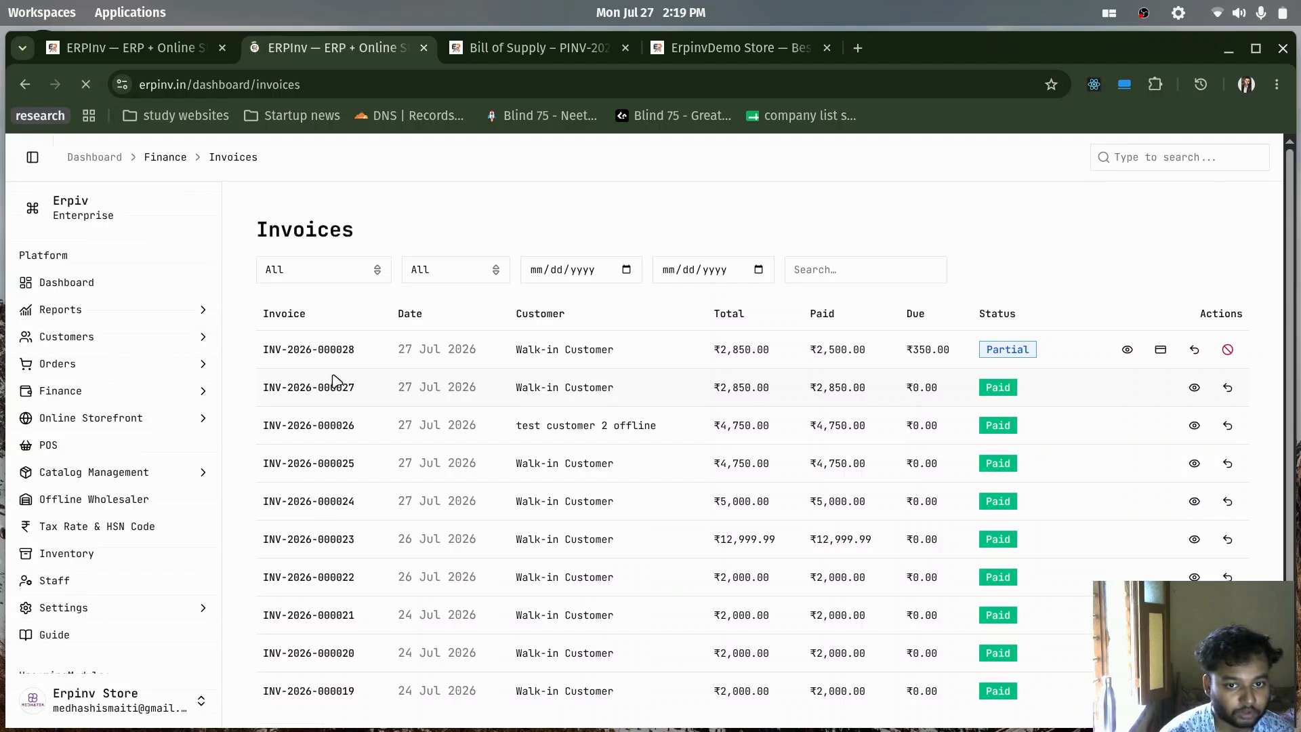
{"action": "left_click", "coordinate": [1127, 350]}
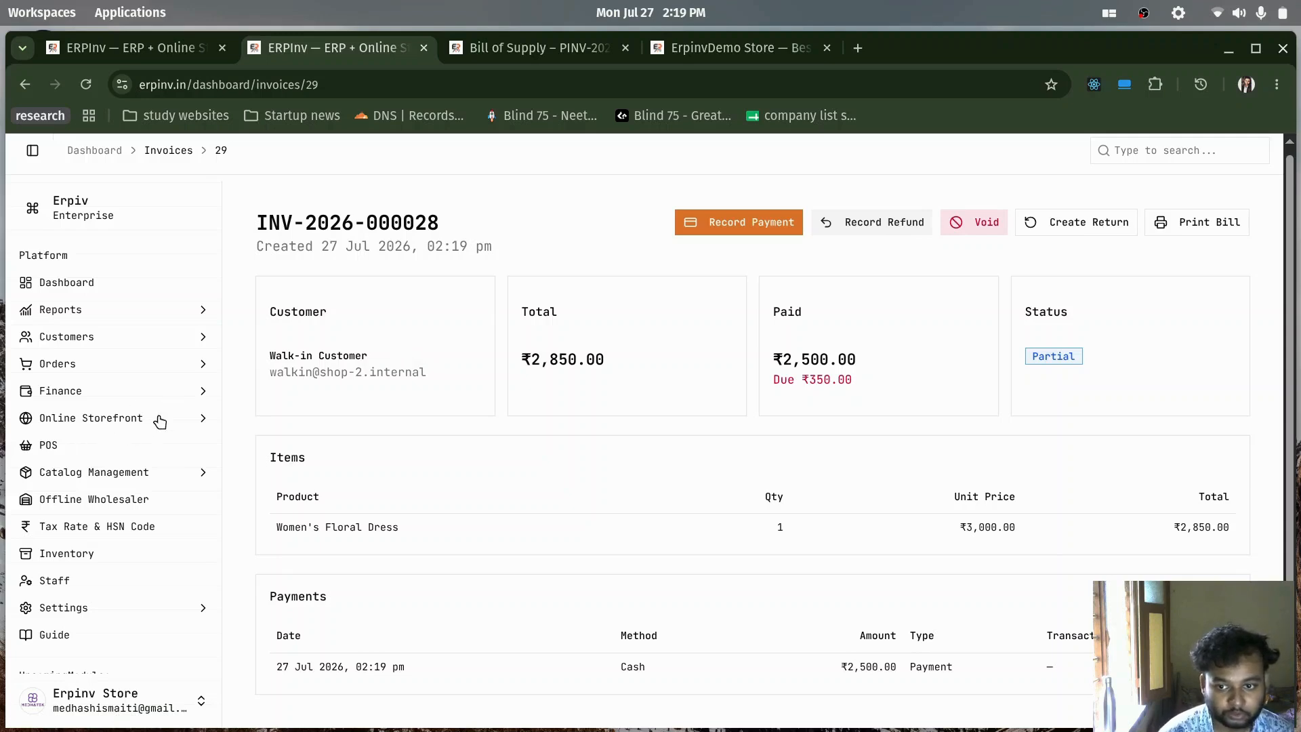
Record a cash payment of 350 dated 07/27/2026, 02:20 PM for the newest partially paid sales invoice
{"action": "left_click", "coordinate": [201, 395]}
{"action": "left_click", "coordinate": [79, 420]}
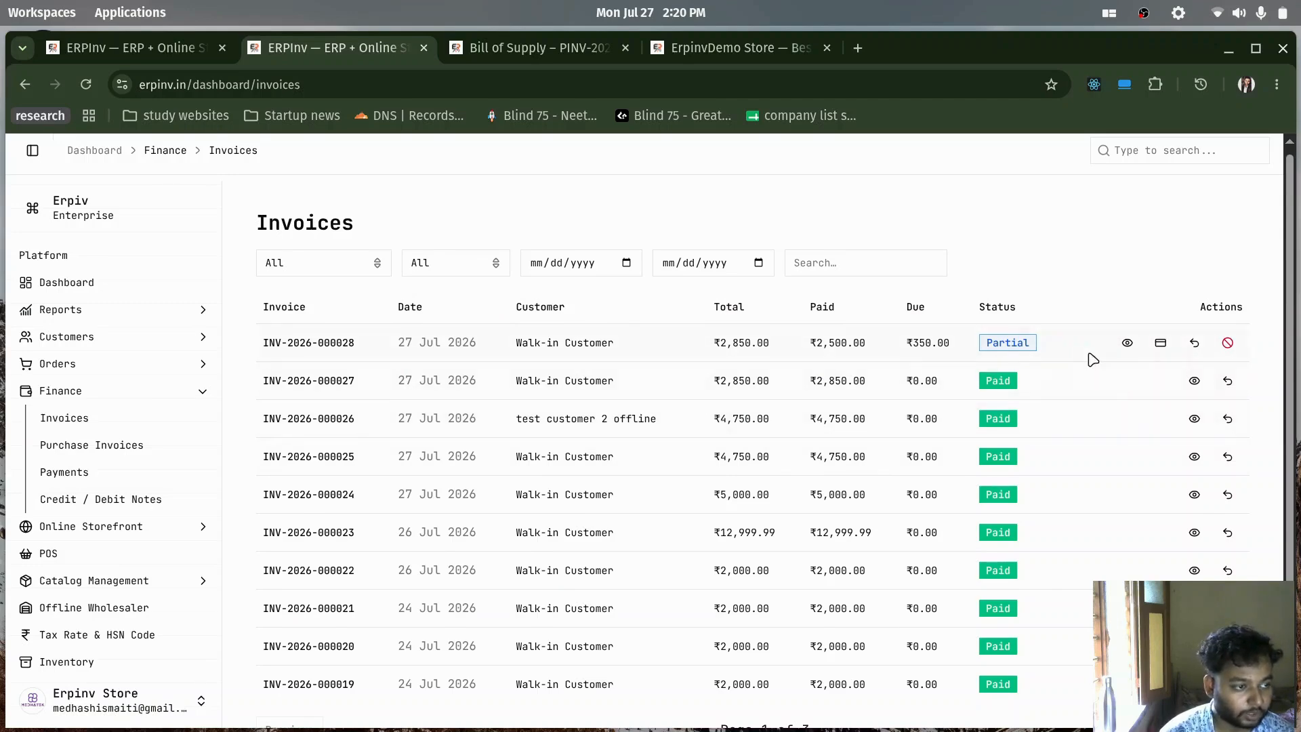
{"action": "left_click", "coordinate": [1160, 344]}
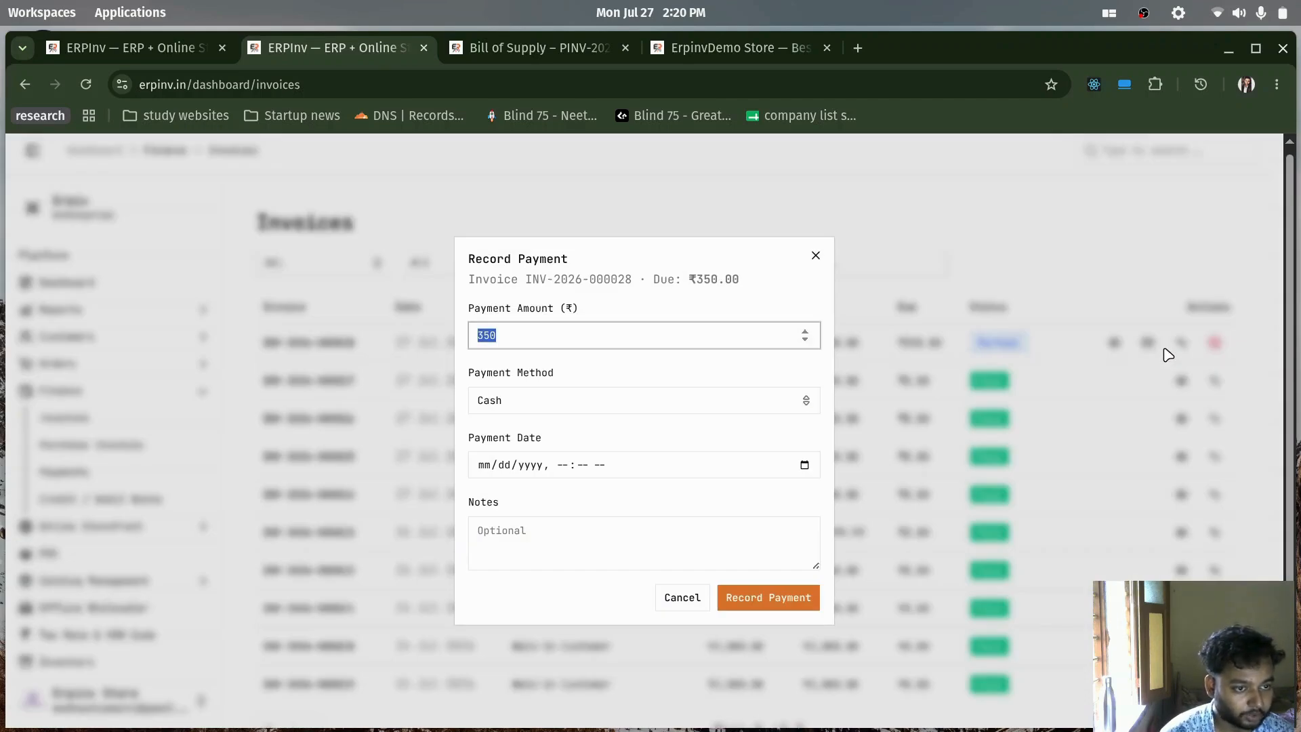
{"action": "left_click", "coordinate": [563, 377]}
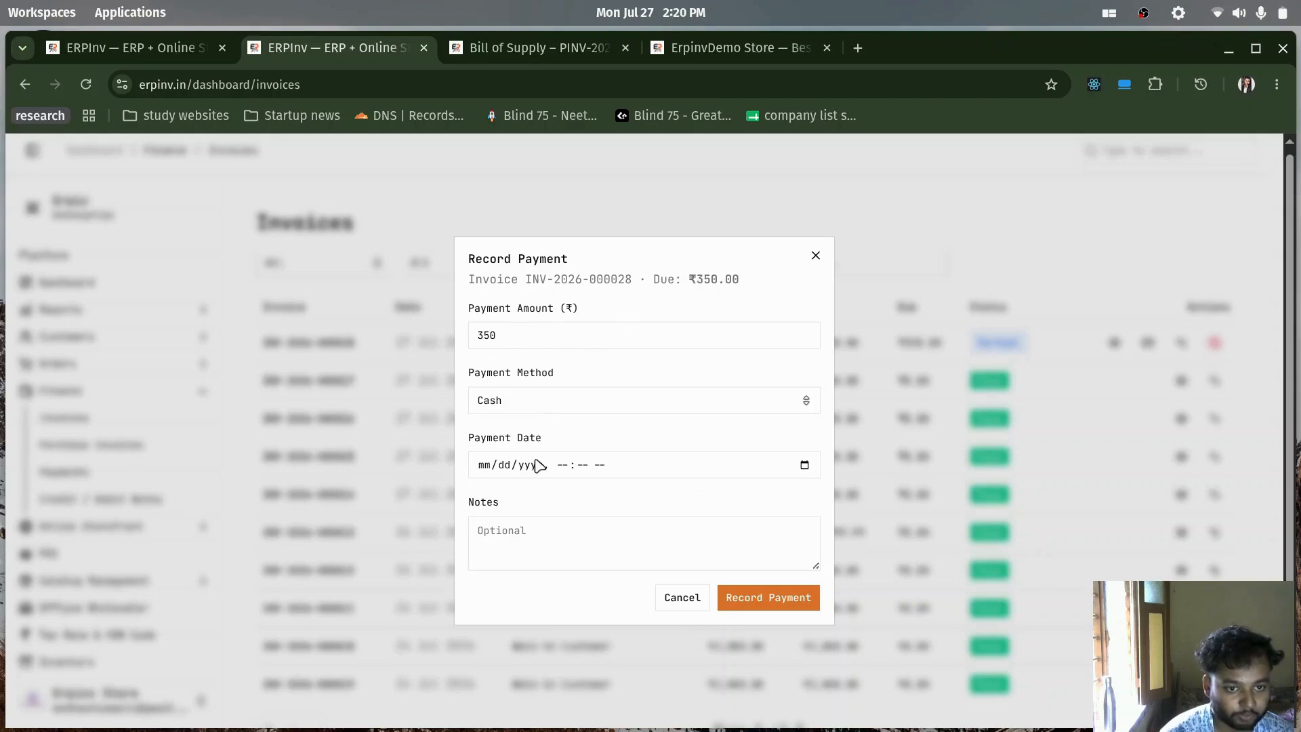
{"action": "left_click", "coordinate": [804, 465]}
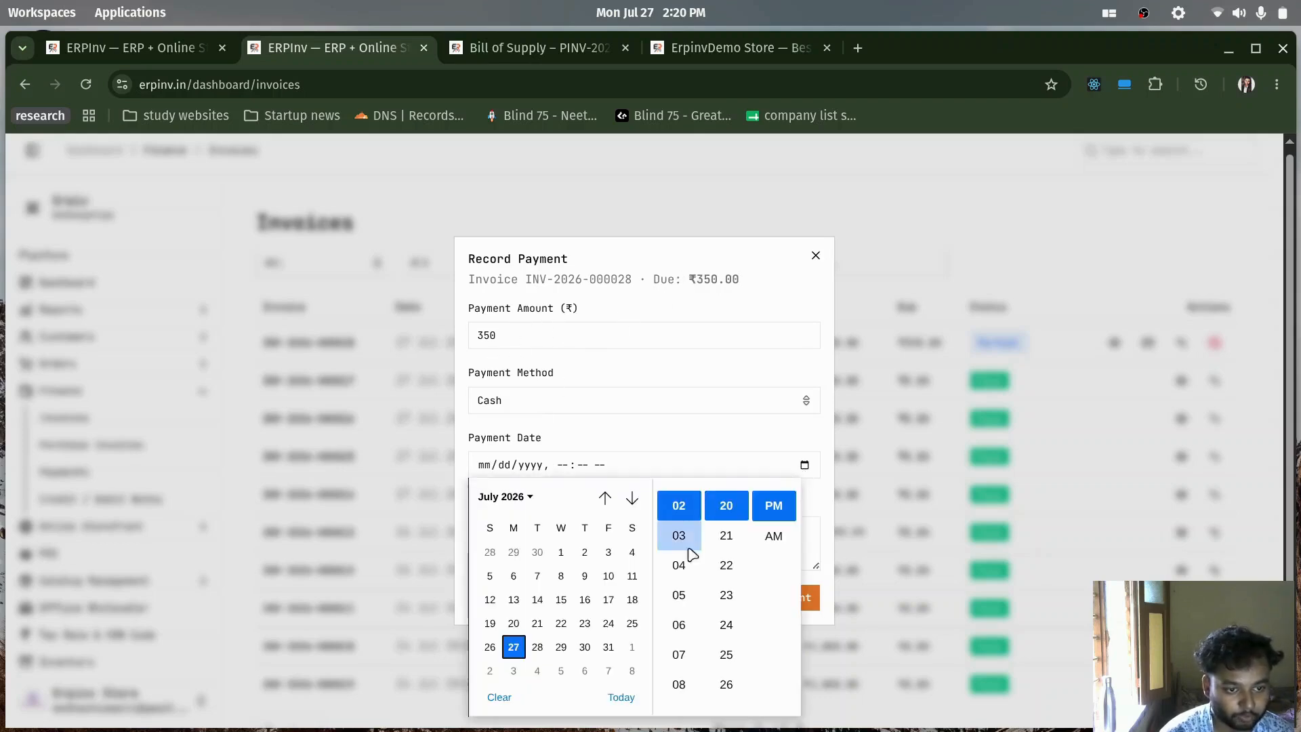
{"action": "left_click", "coordinate": [624, 703]}
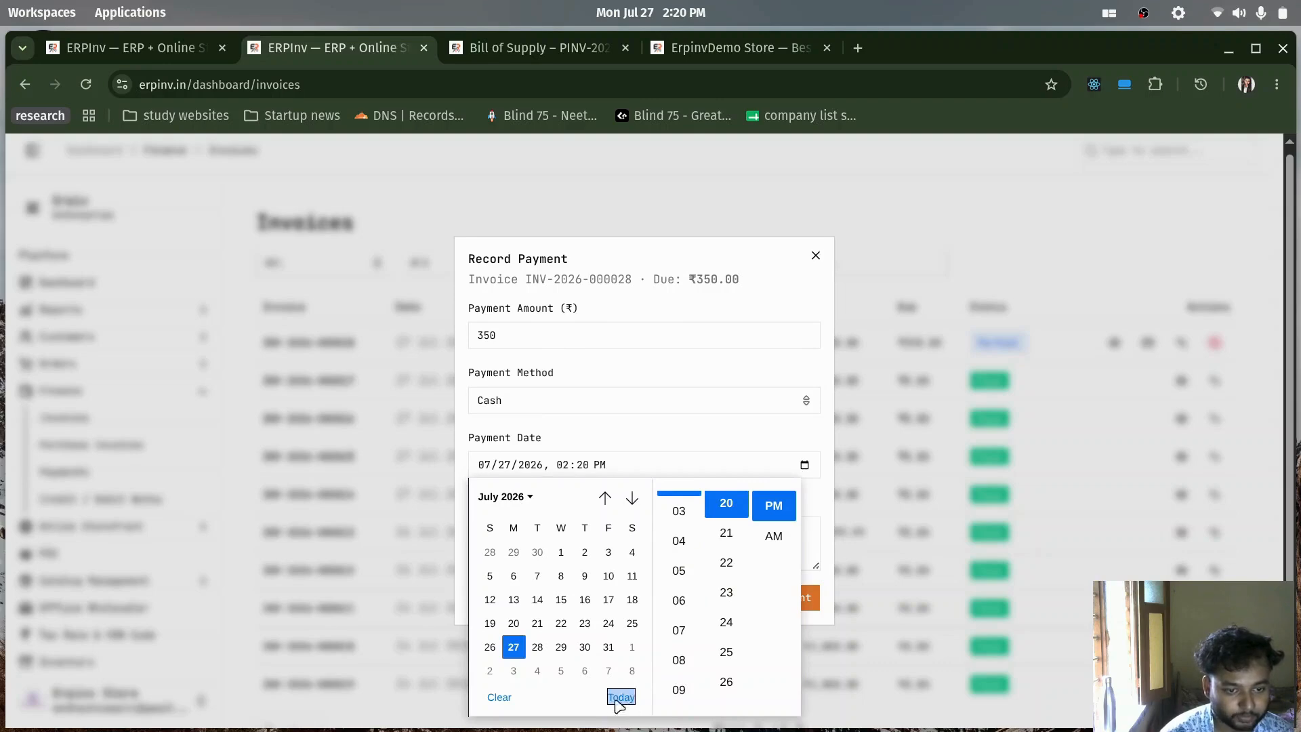
{"action": "left_click", "coordinate": [617, 456]}
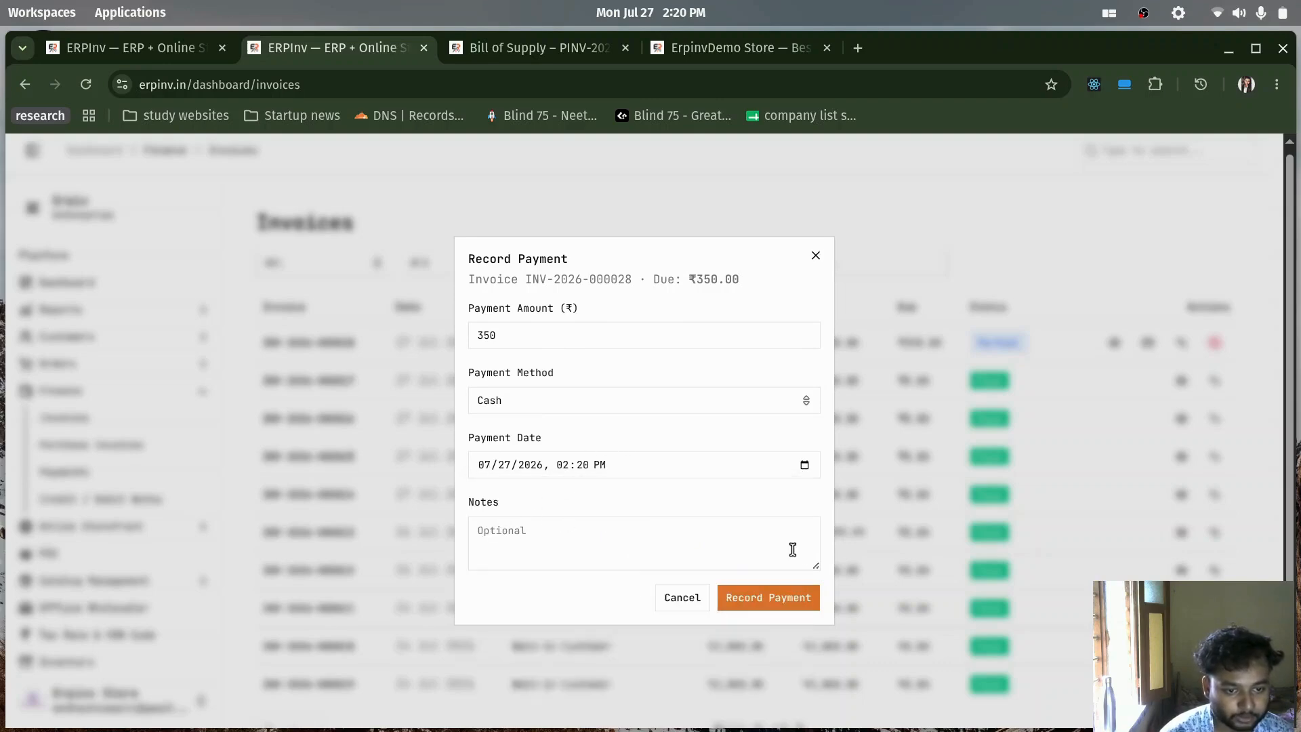
{"action": "left_click", "coordinate": [778, 601]}
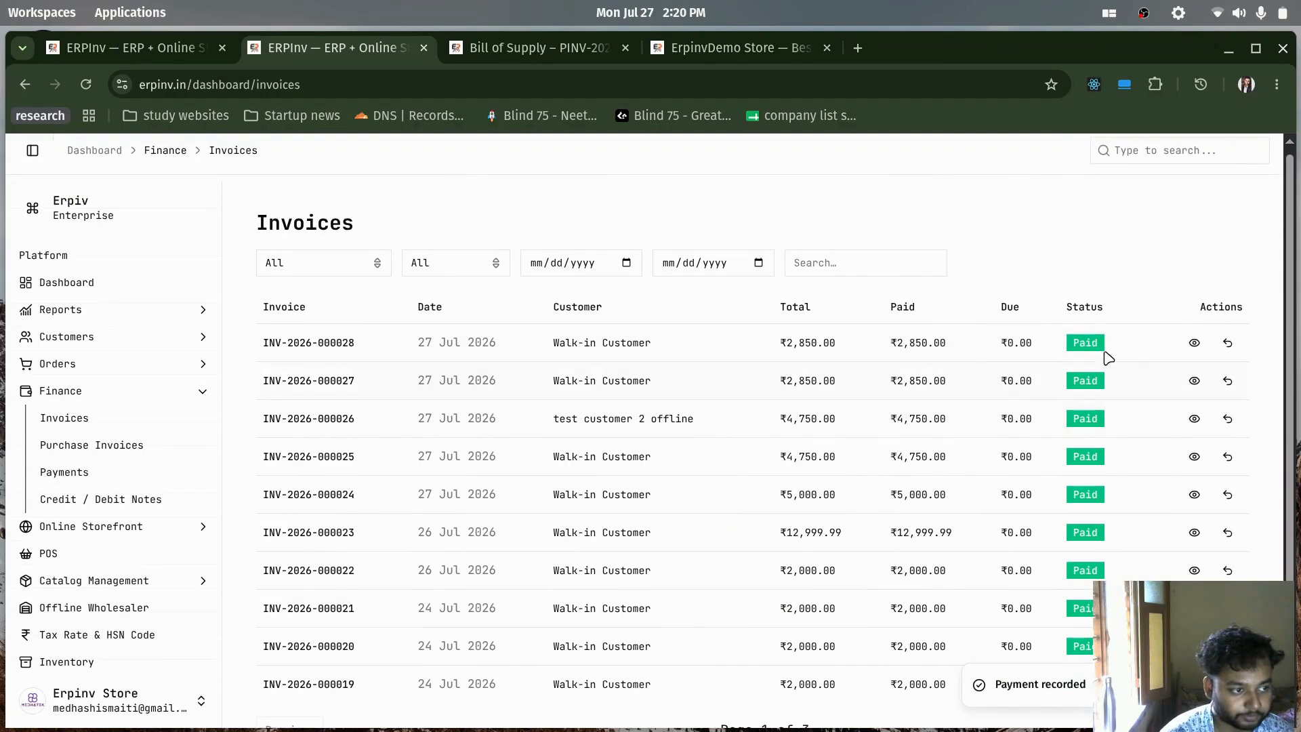
Open the newest invoice's details, refresh the page and check its status and payment records
{"action": "left_click", "coordinate": [1194, 344]}
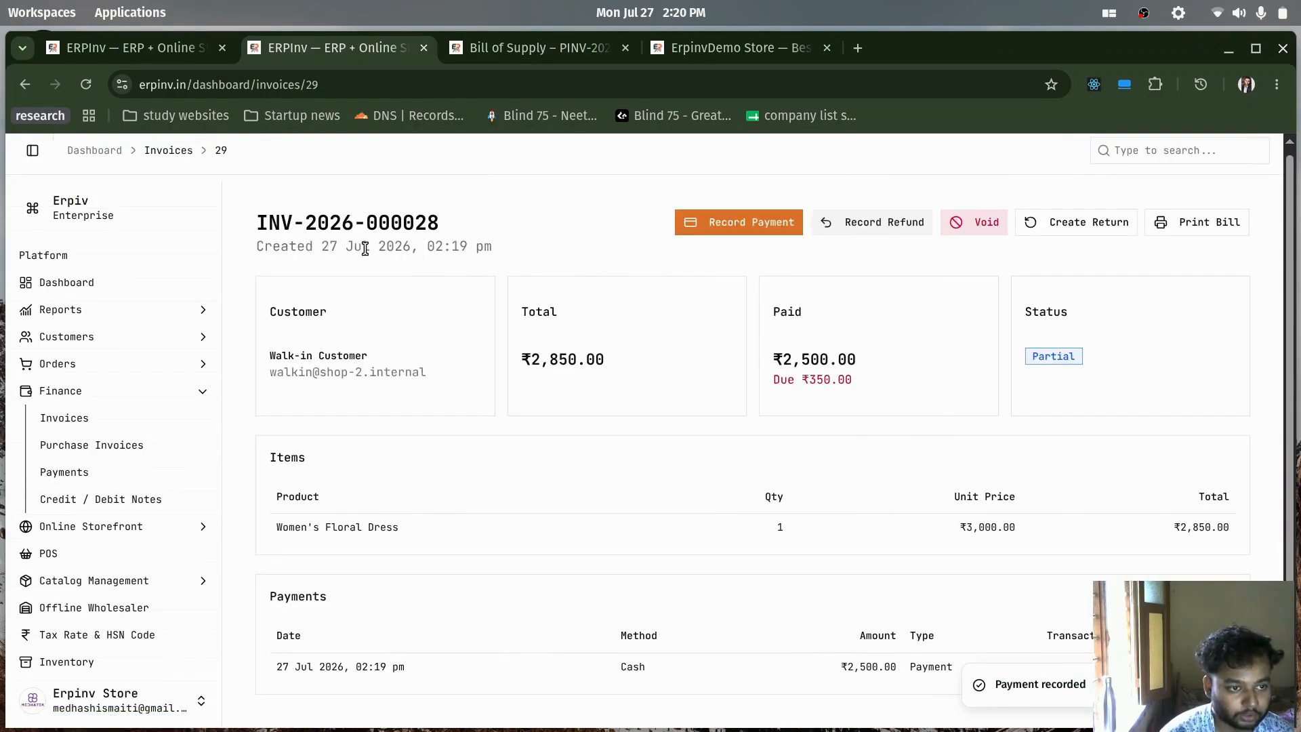
{"action": "left_click", "coordinate": [86, 84]}
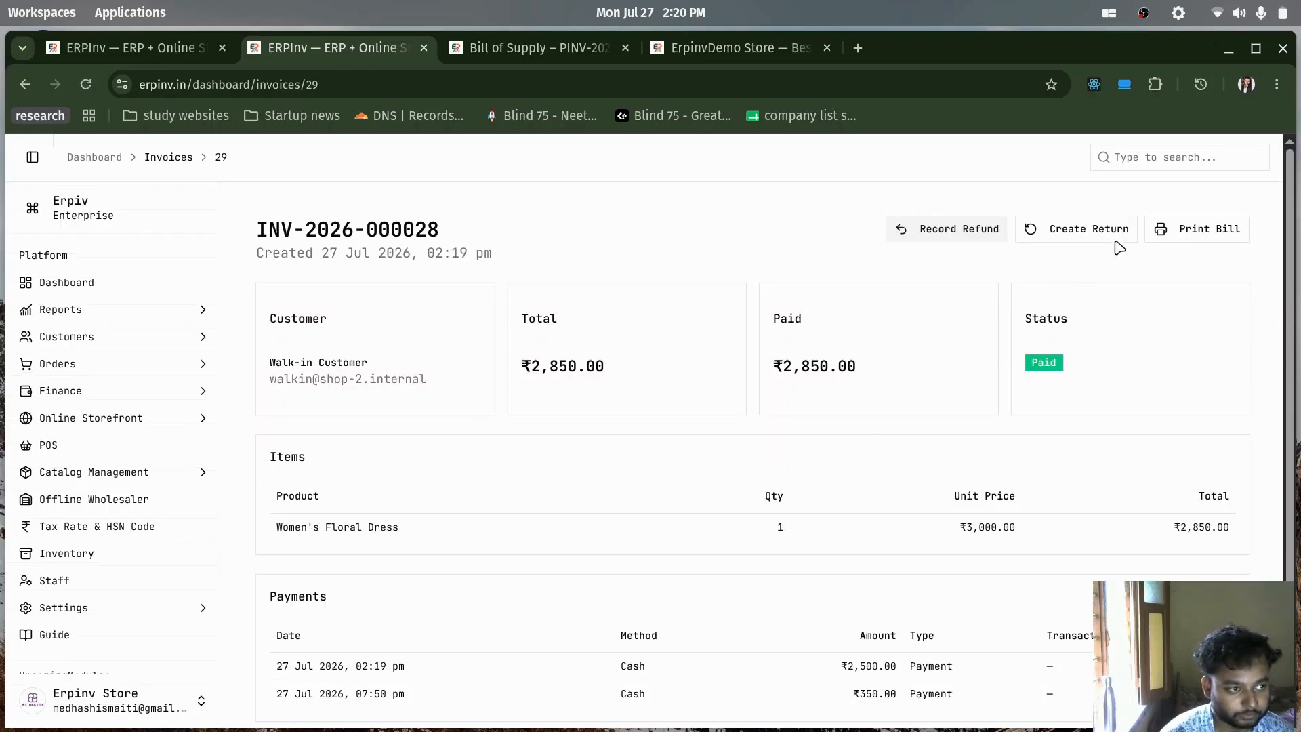
{"action": "scroll", "coordinate": [1109, 266], "scroll_direction": "down", "scroll_amount": 1}
{"action": "scroll", "coordinate": [1023, 439], "scroll_direction": "up", "scroll_amount": 1}
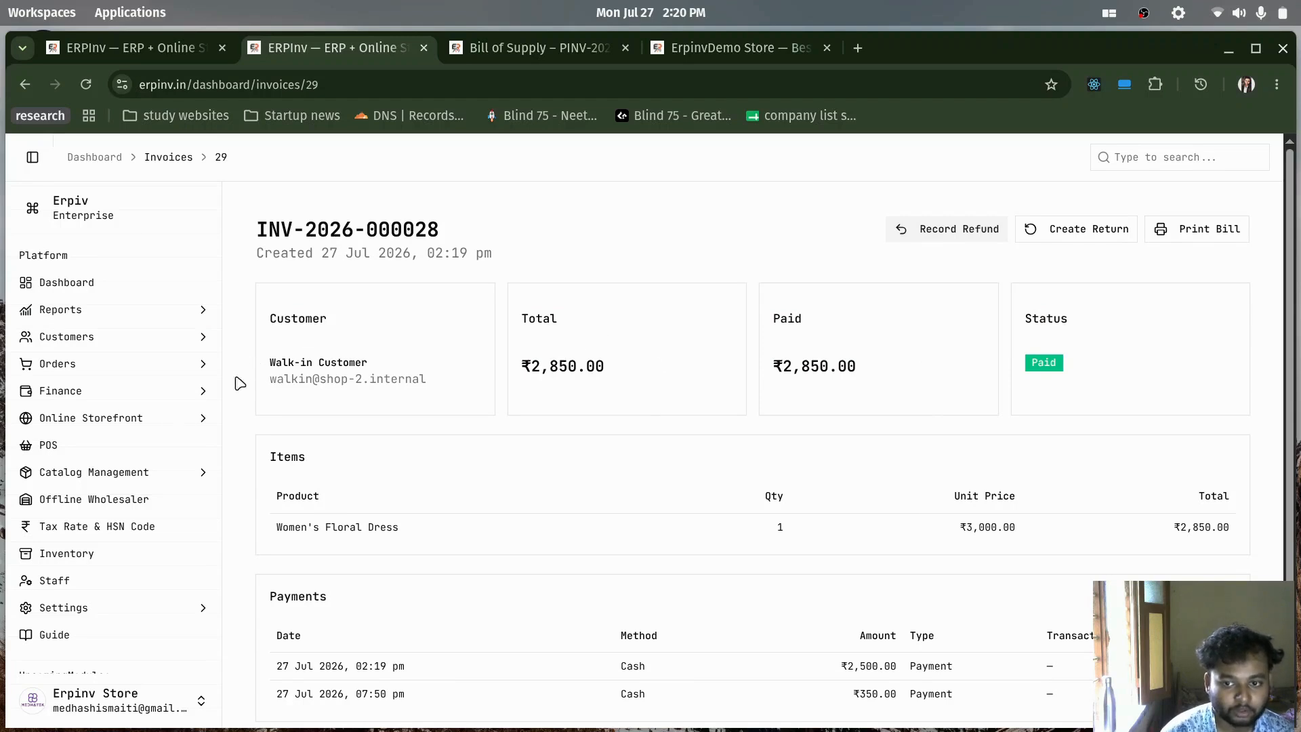
{"action": "left_click", "coordinate": [199, 422]}
{"action": "left_click", "coordinate": [200, 424]}
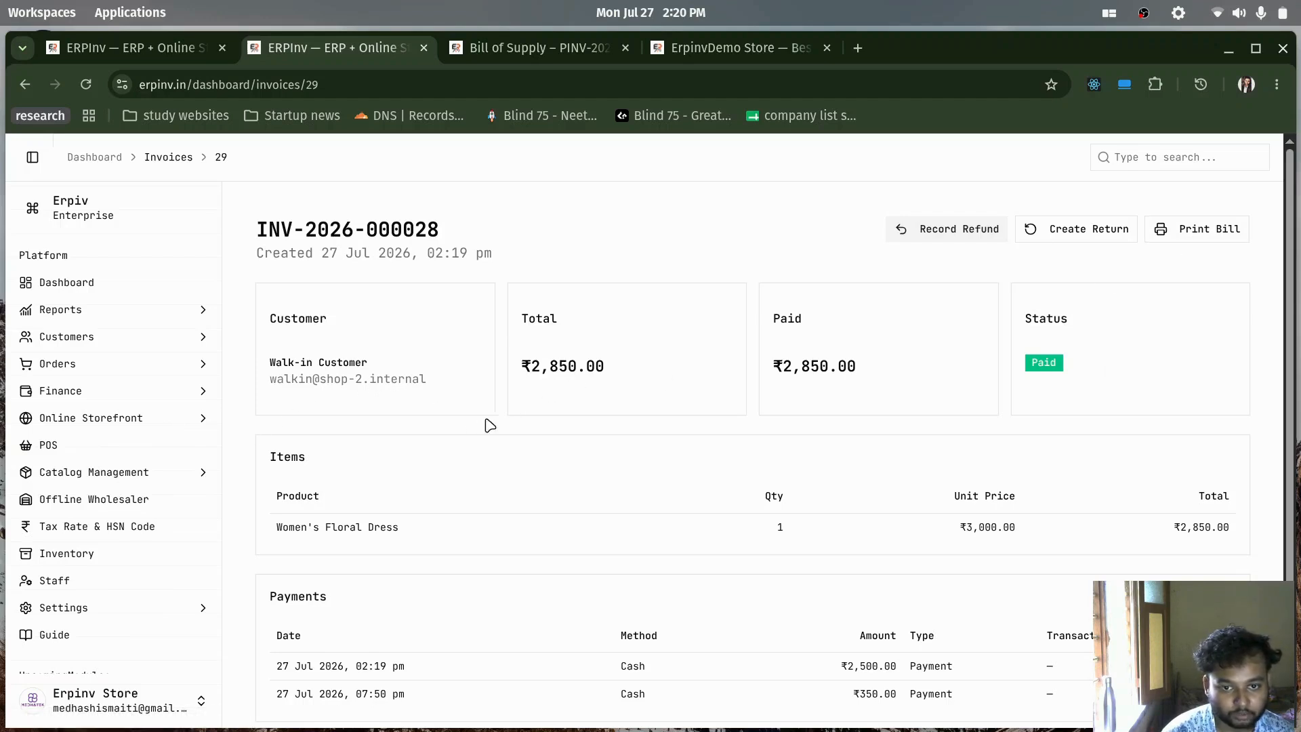
{"action": "left_click", "coordinate": [207, 477]}
{"action": "left_click", "coordinate": [203, 473]}
Check the remaining stock of Women's Floral Dress in the inventory, briefly open the test product and return to the list
{"action": "left_click", "coordinate": [70, 560]}
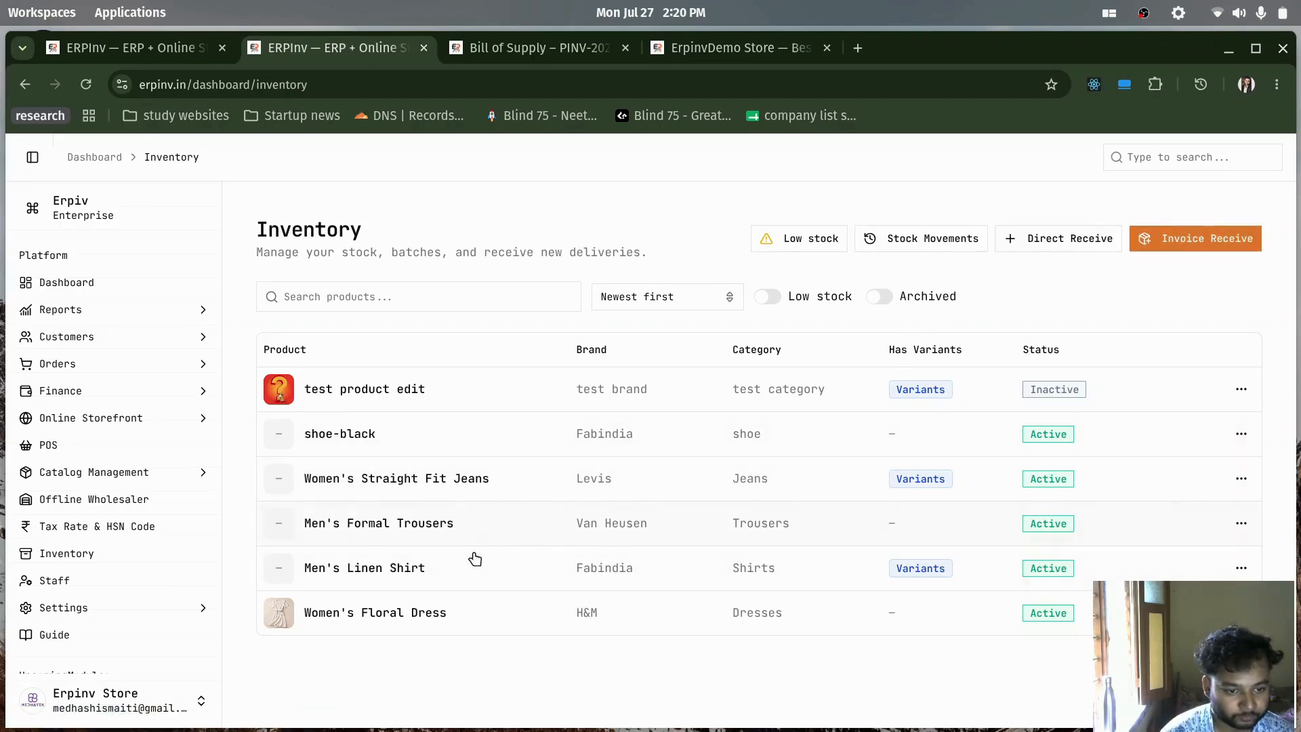
{"action": "left_click", "coordinate": [371, 616]}
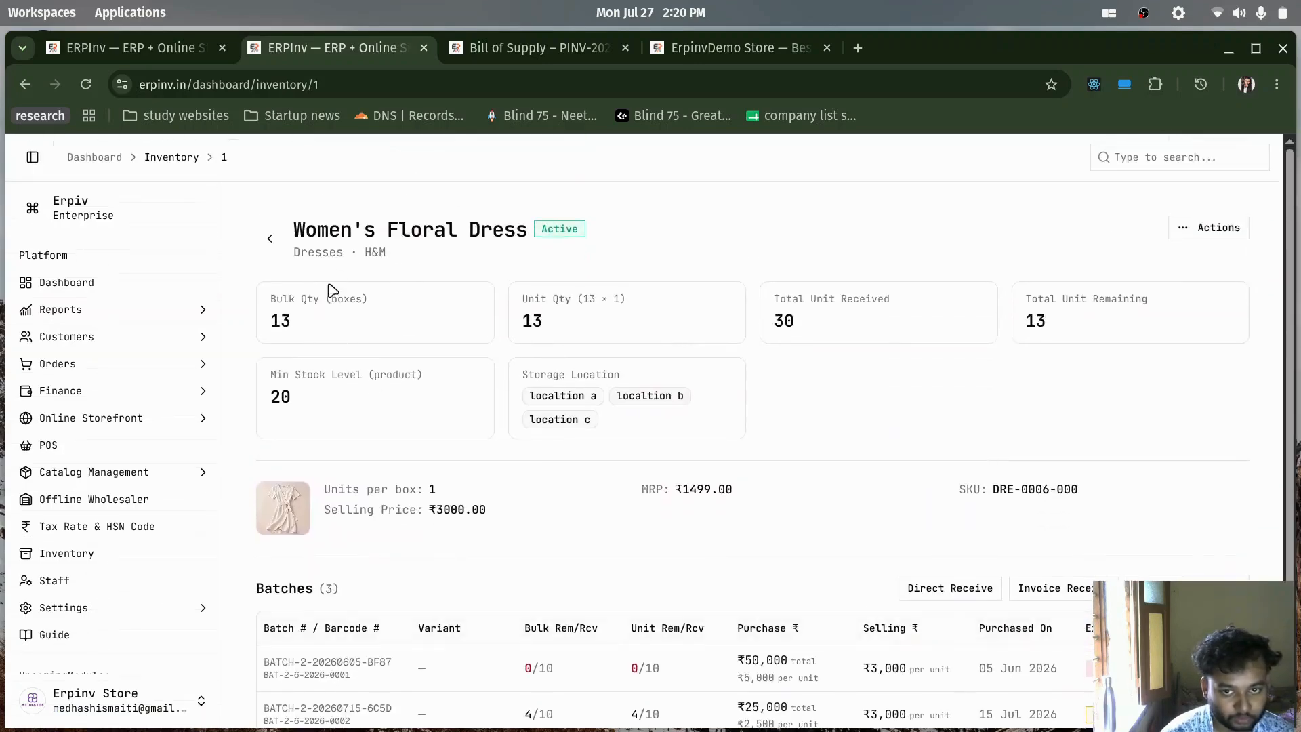
{"action": "left_click", "coordinate": [271, 239]}
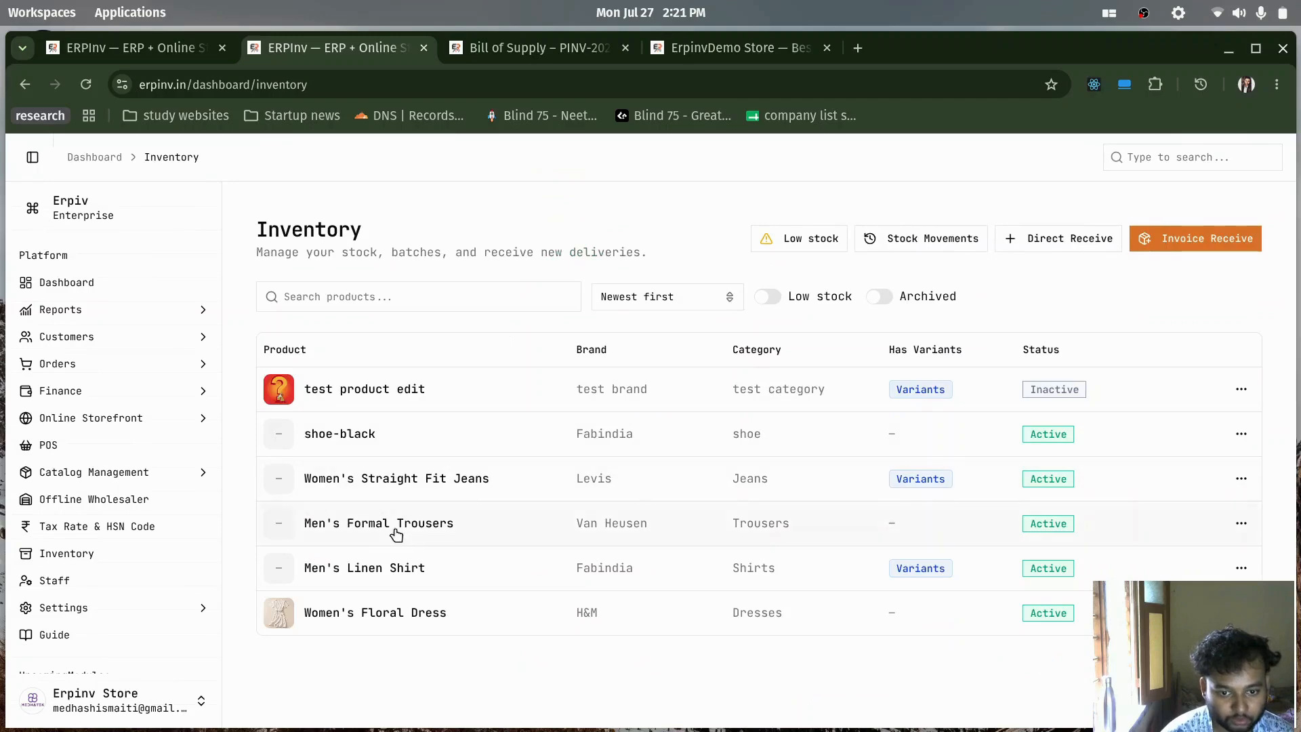
{"action": "left_click", "coordinate": [398, 398]}
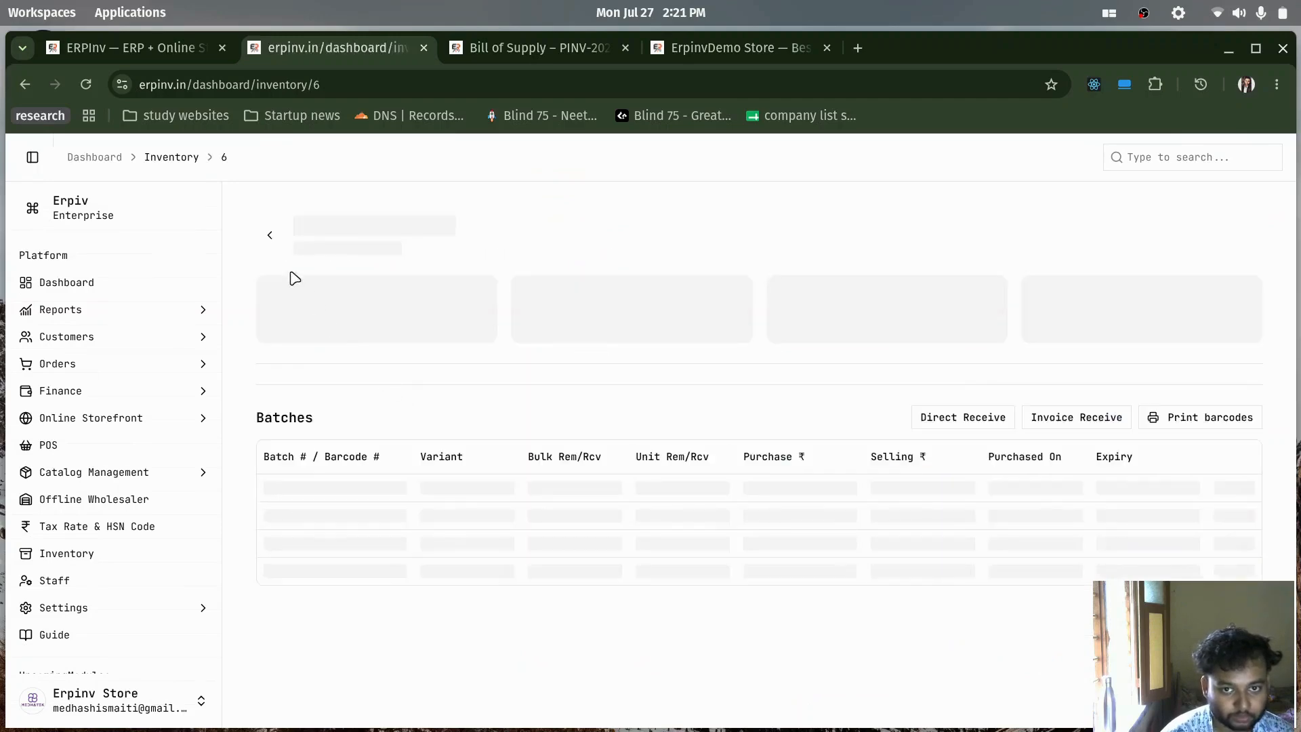
{"action": "left_click", "coordinate": [271, 240]}
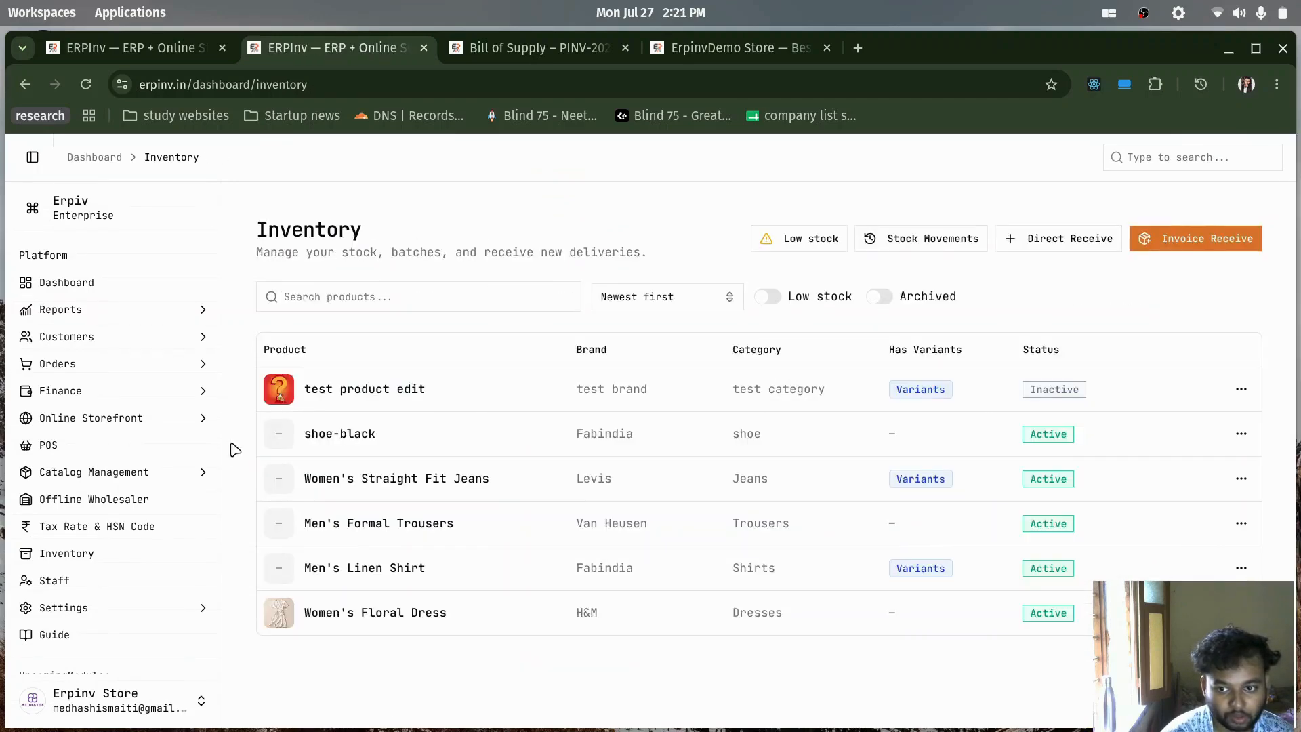
Open the customer orders list and examine the newest walk-in order's items, invoice, payments and customer information
{"action": "left_click", "coordinate": [51, 445]}
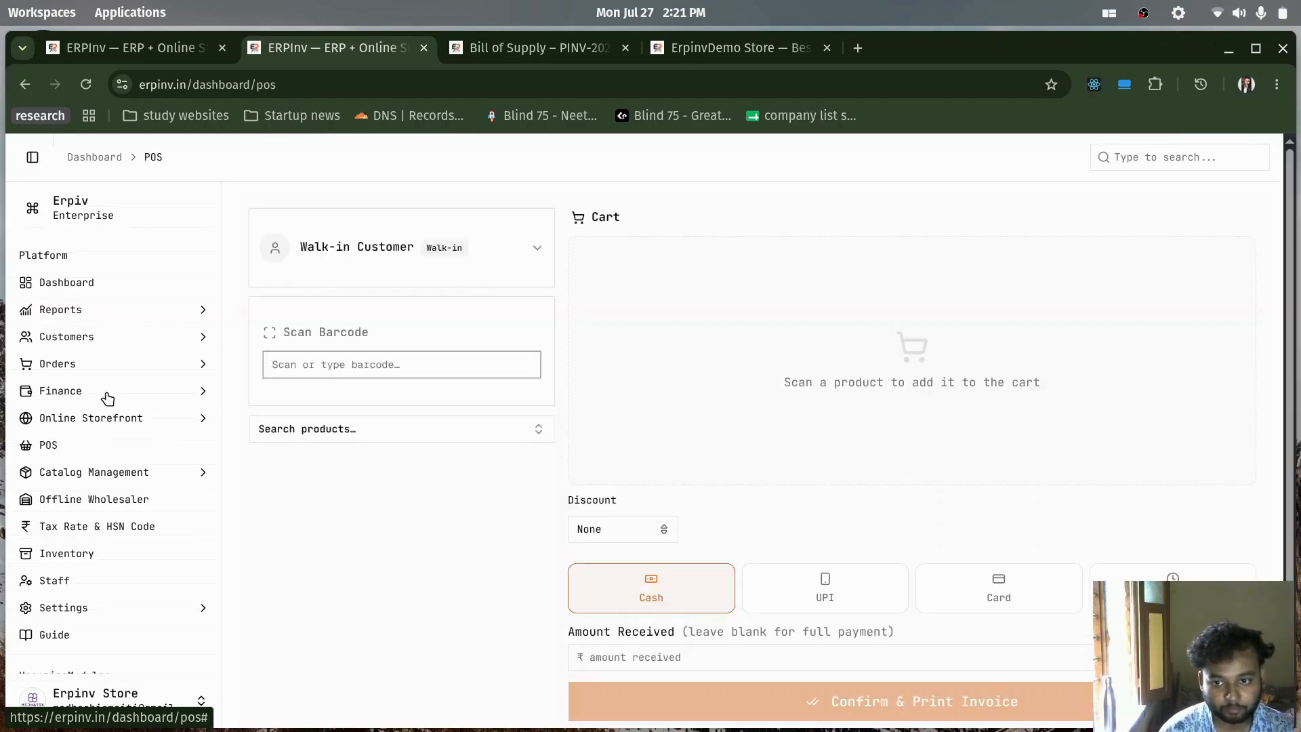
{"action": "left_click", "coordinate": [200, 364]}
{"action": "left_click", "coordinate": [90, 389]}
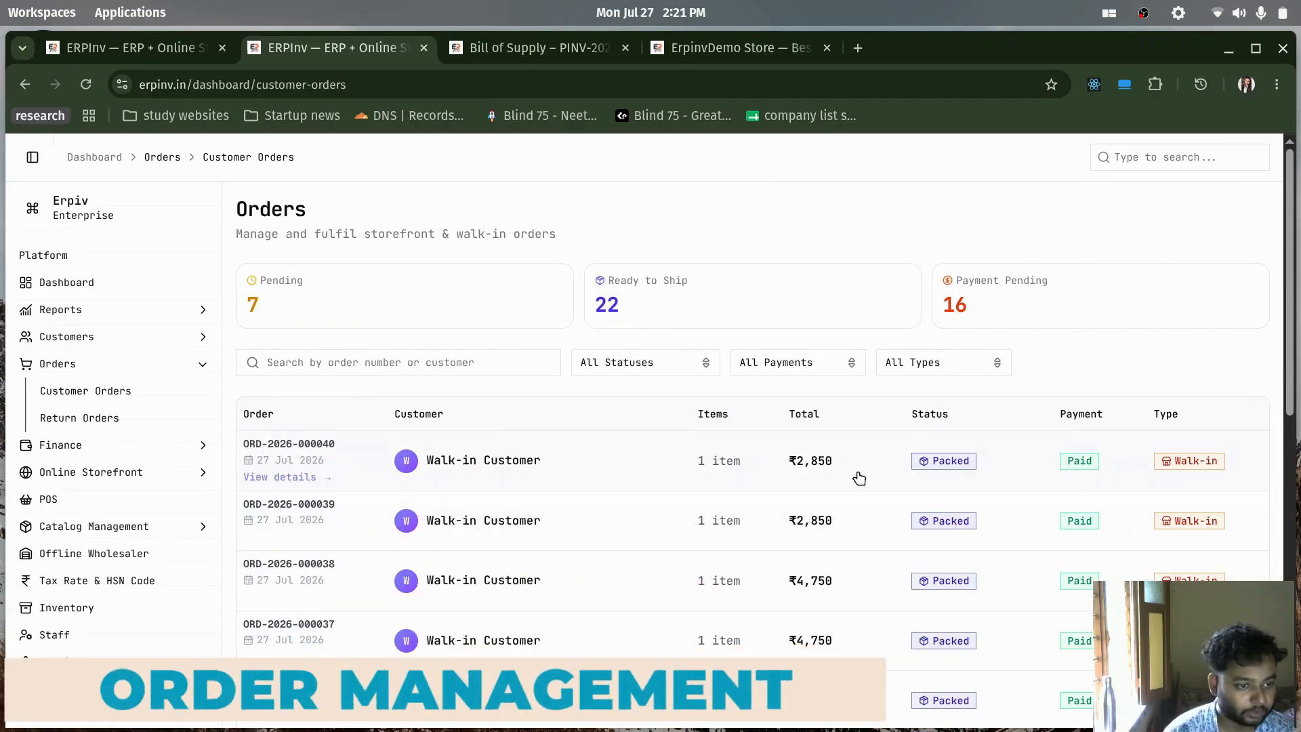
{"action": "left_click", "coordinate": [323, 478]}
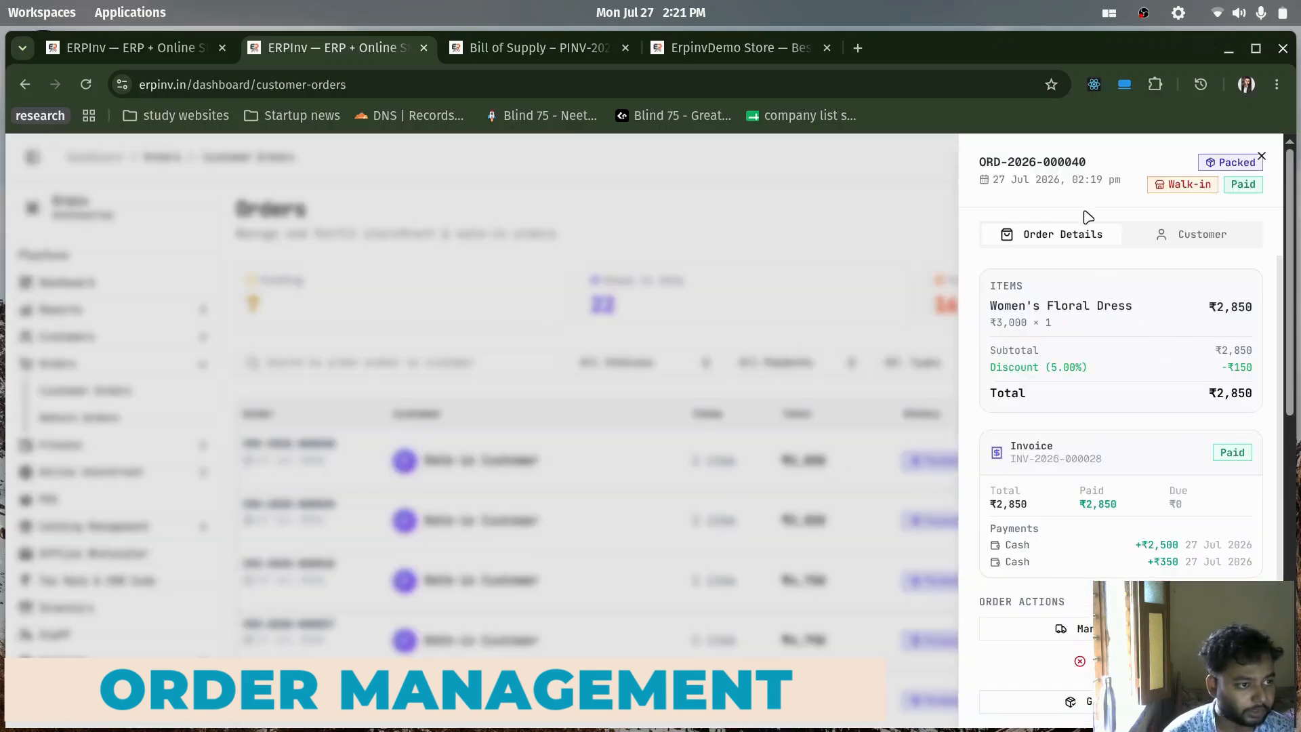
{"action": "scroll", "coordinate": [1156, 328], "scroll_direction": "down", "scroll_amount": 2}
{"action": "scroll", "coordinate": [1152, 406], "scroll_direction": "up", "scroll_amount": 2}
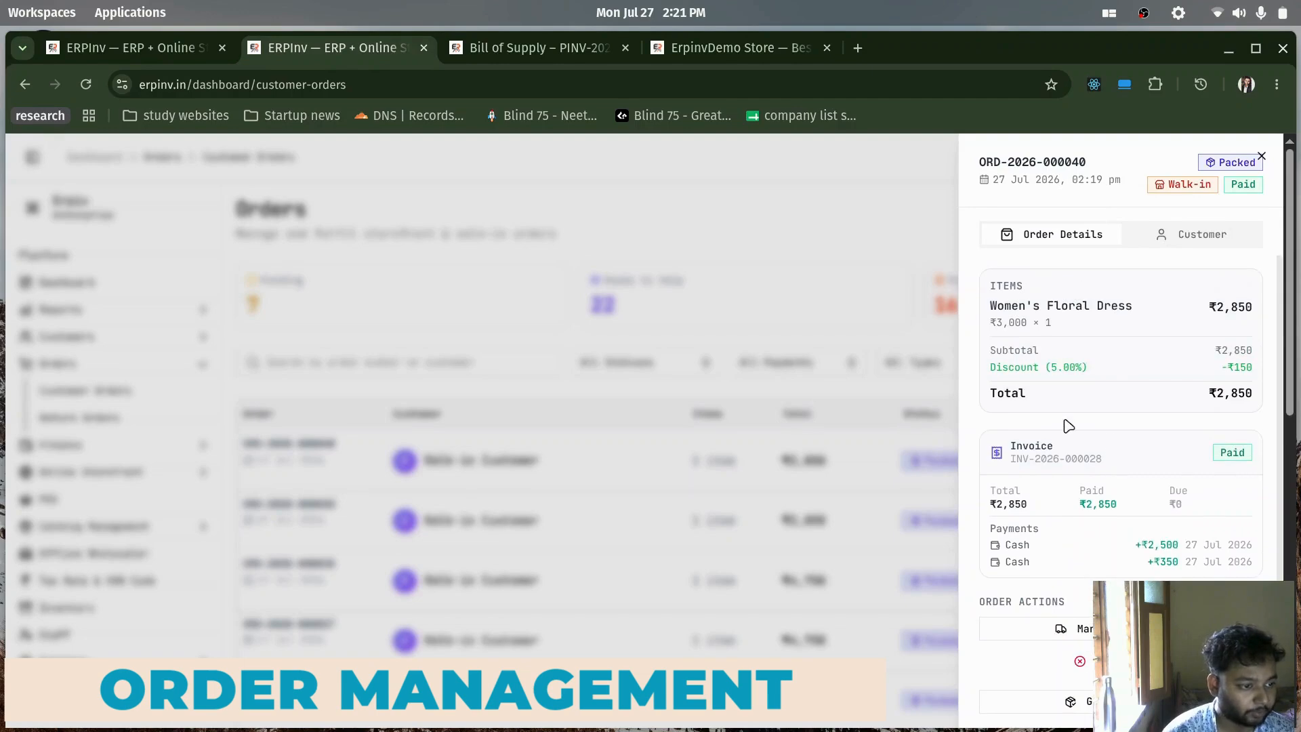
{"action": "left_click", "coordinate": [1198, 236]}
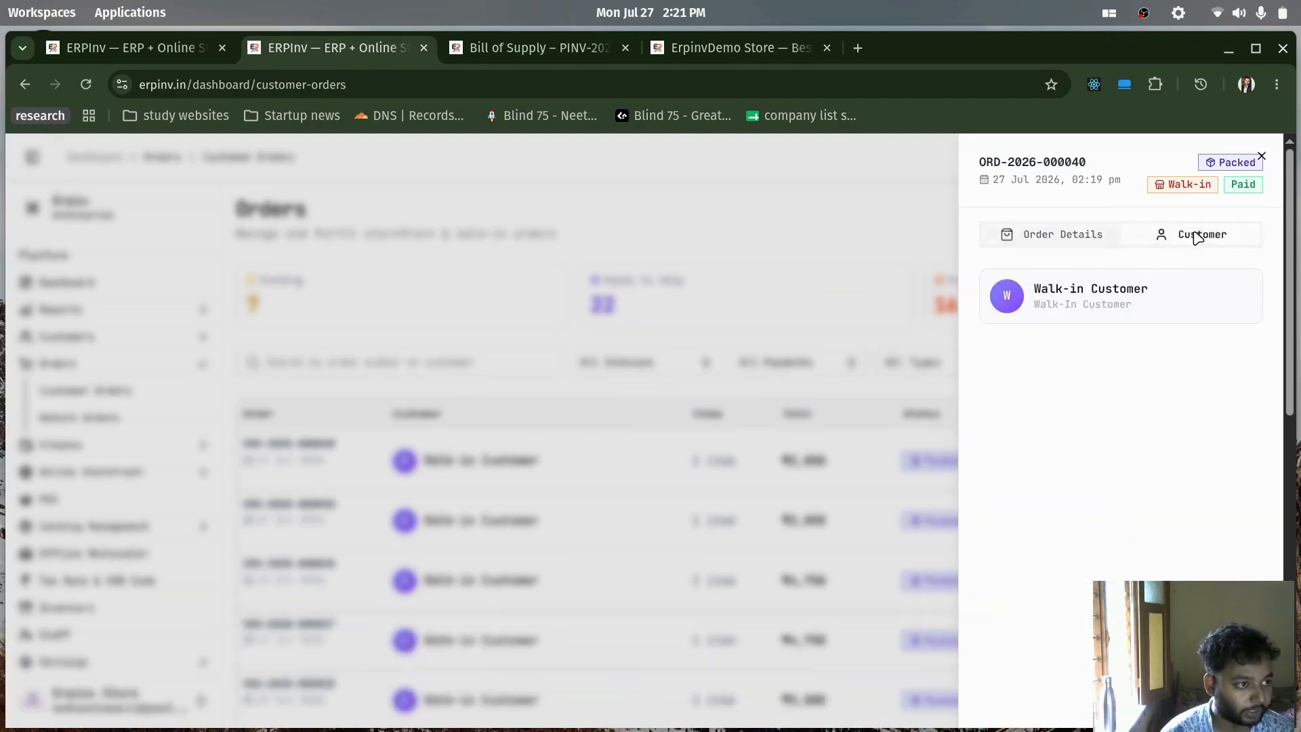
Advance the newest walk-in order's status to Dispatched and on to Completed
{"action": "left_click", "coordinate": [1068, 234]}
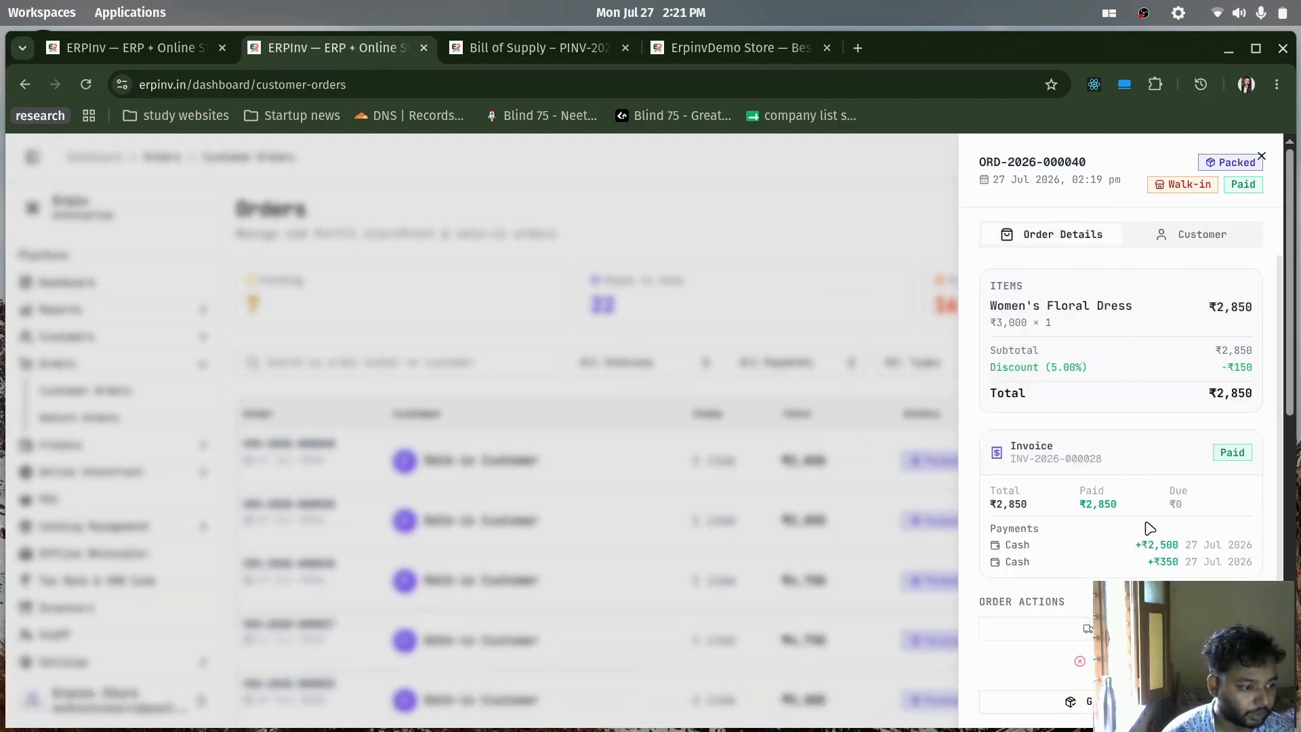
{"action": "left_click", "coordinate": [1118, 628]}
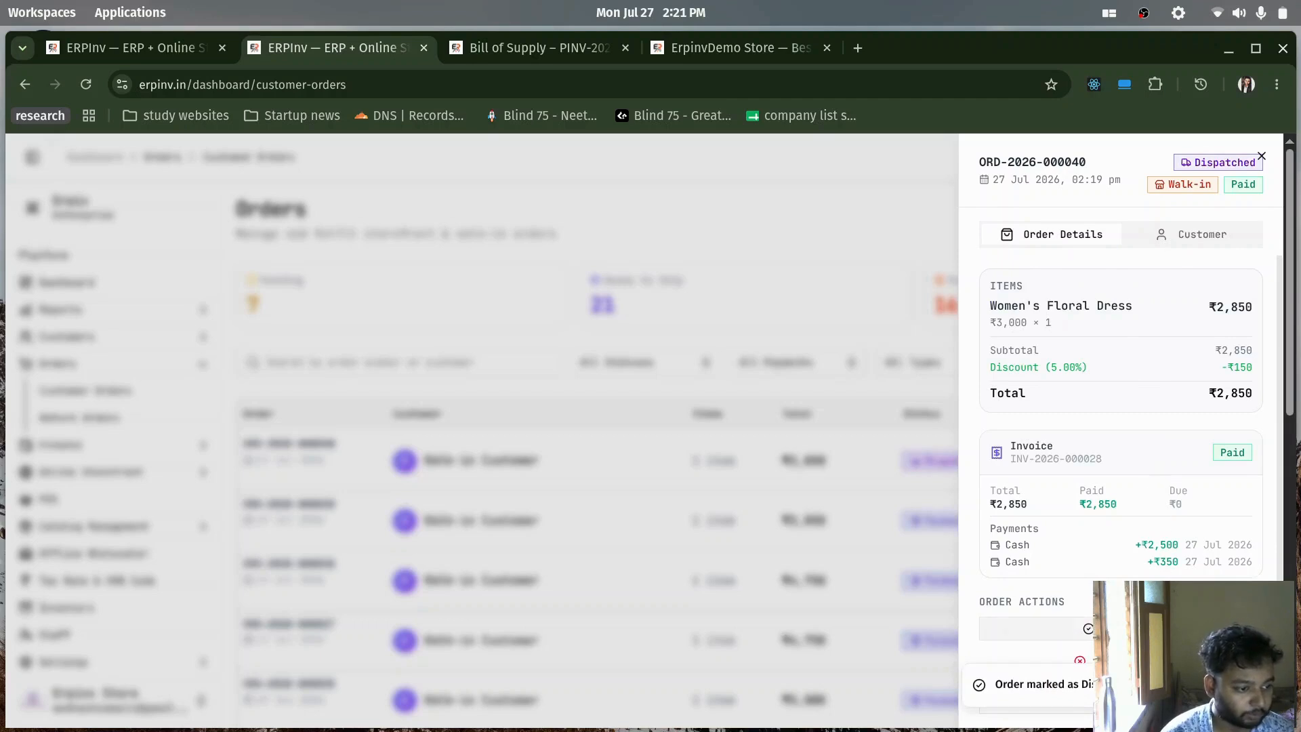
{"action": "left_click", "coordinate": [1118, 628]}
Examine the completed order's items, invoice, payments, stock deduction and customer information, and close its details
{"action": "scroll", "coordinate": [1147, 416], "scroll_direction": "down", "scroll_amount": 2}
{"action": "scroll", "coordinate": [1161, 339], "scroll_direction": "up", "scroll_amount": 2}
{"action": "left_click", "coordinate": [1209, 239]}
{"action": "left_click", "coordinate": [1047, 237]}
{"action": "scroll", "coordinate": [1219, 447], "scroll_direction": "down", "scroll_amount": 2}
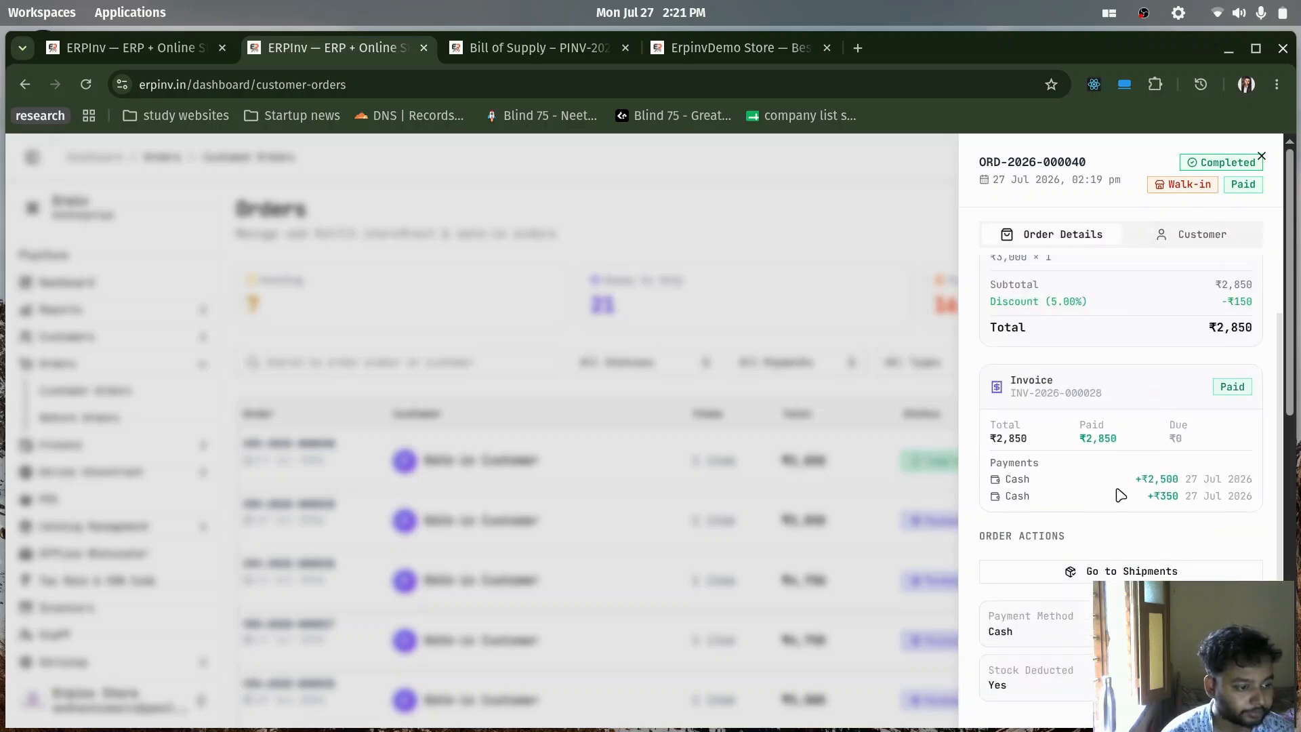
{"action": "scroll", "coordinate": [1141, 441], "scroll_direction": "up", "scroll_amount": 2}
{"action": "scroll", "coordinate": [1159, 380], "scroll_direction": "down", "scroll_amount": 2}
{"action": "scroll", "coordinate": [1169, 407], "scroll_direction": "up", "scroll_amount": 2}
{"action": "scroll", "coordinate": [1234, 368], "scroll_direction": "down", "scroll_amount": 2}
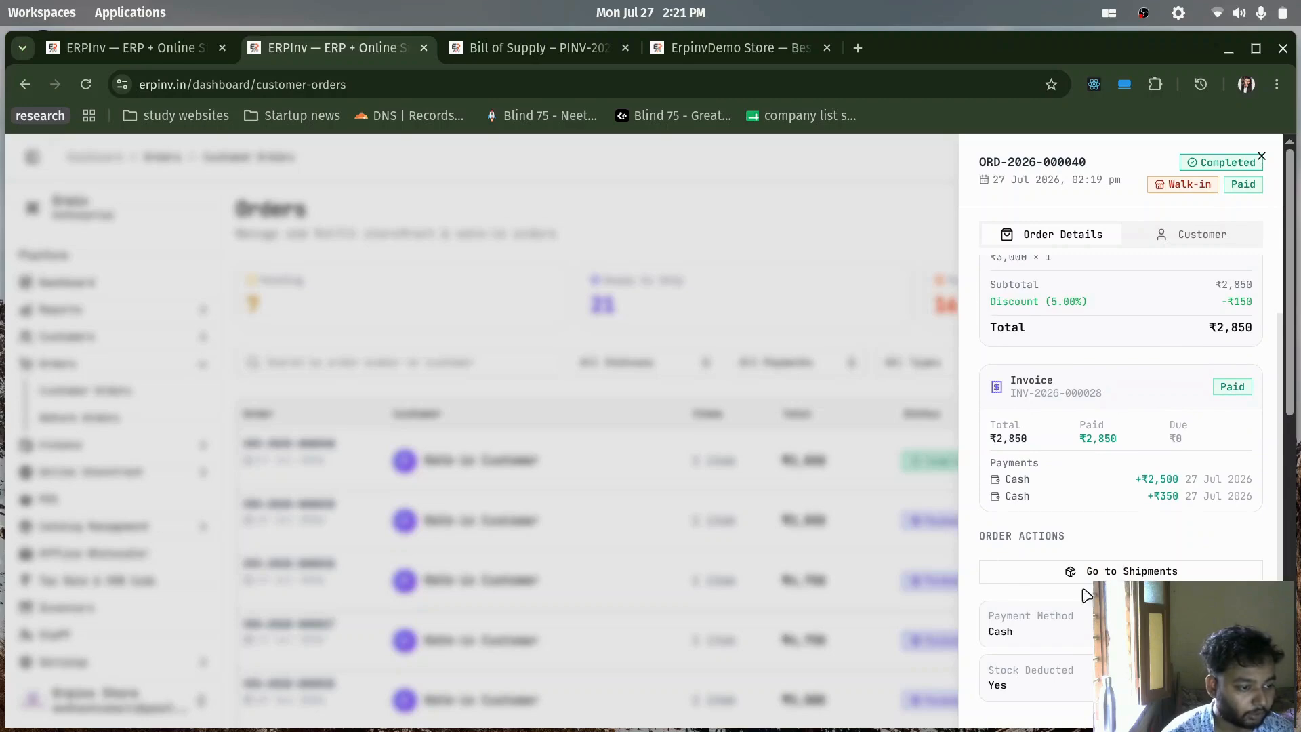
{"action": "scroll", "coordinate": [1144, 551], "scroll_direction": "up", "scroll_amount": 1}
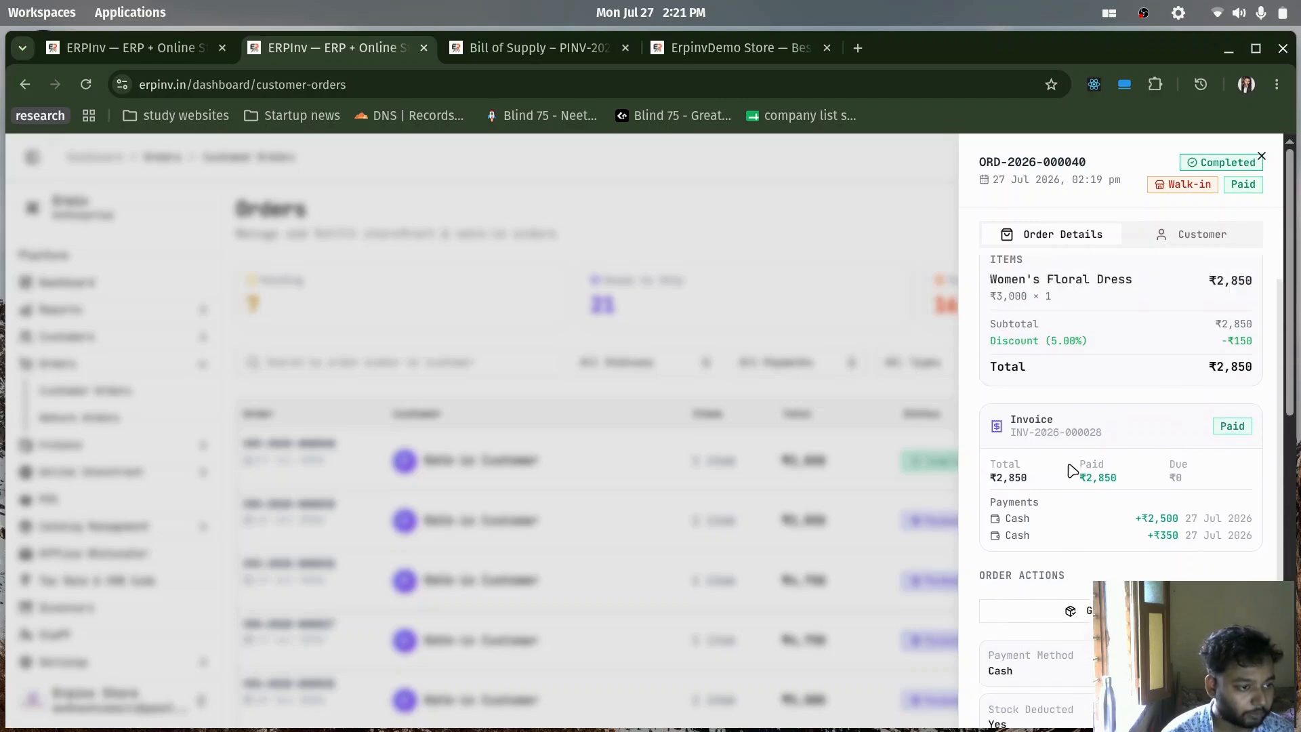
{"action": "left_click", "coordinate": [1261, 157]}
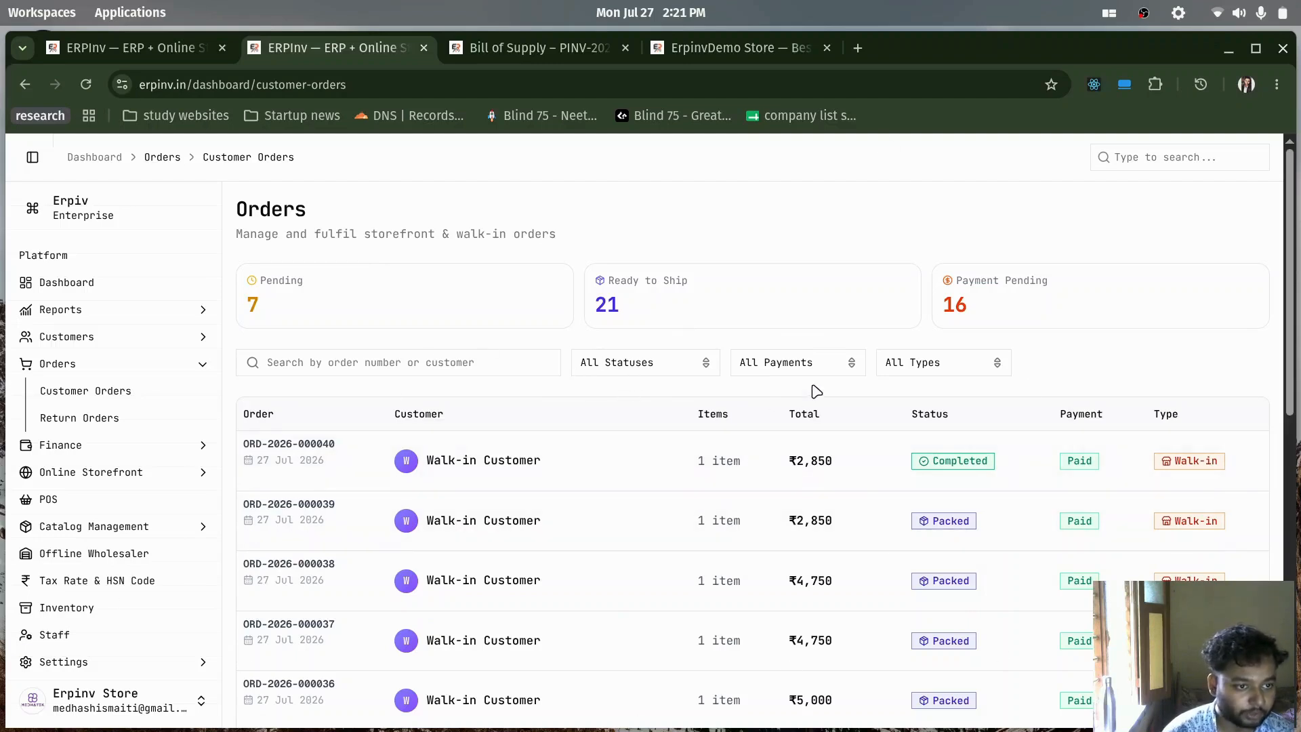
Look at the status and payment filter options, filter the customer orders by the Portal type and browse the matching orders
{"action": "left_click", "coordinate": [697, 370]}
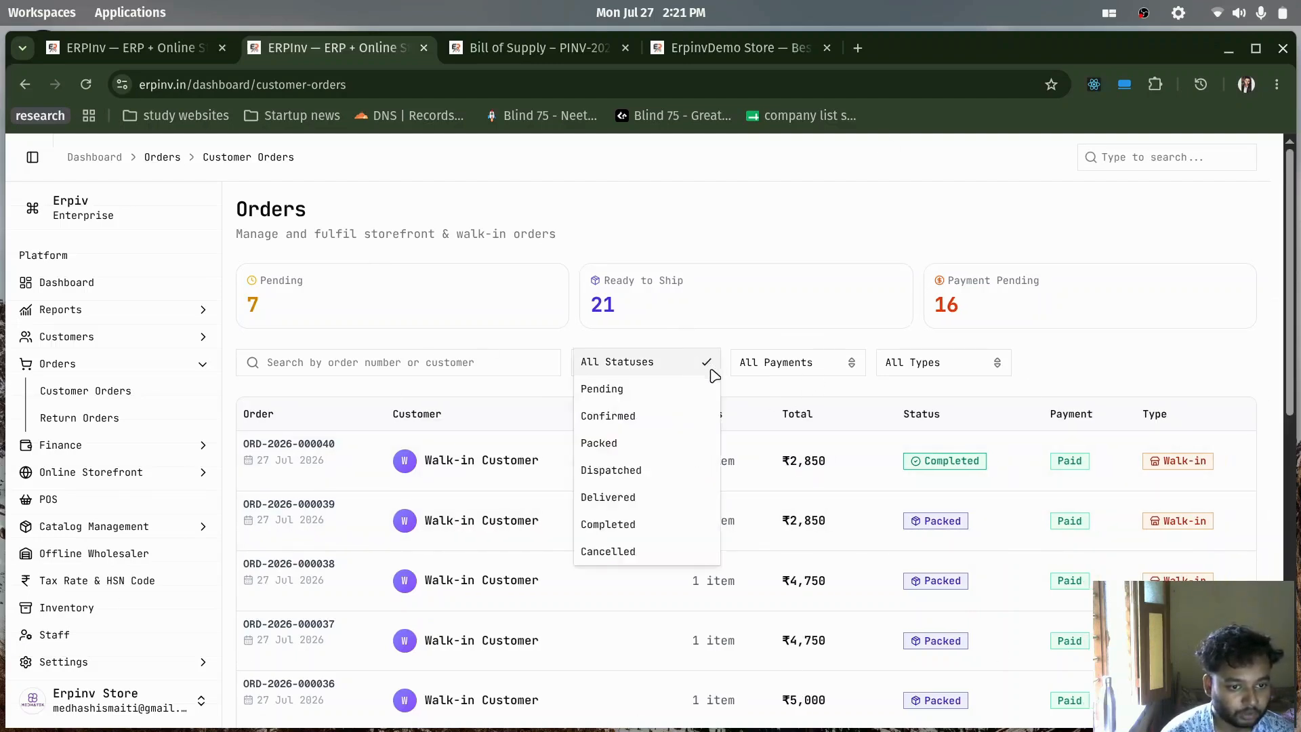
{"action": "left_click", "coordinate": [779, 375]}
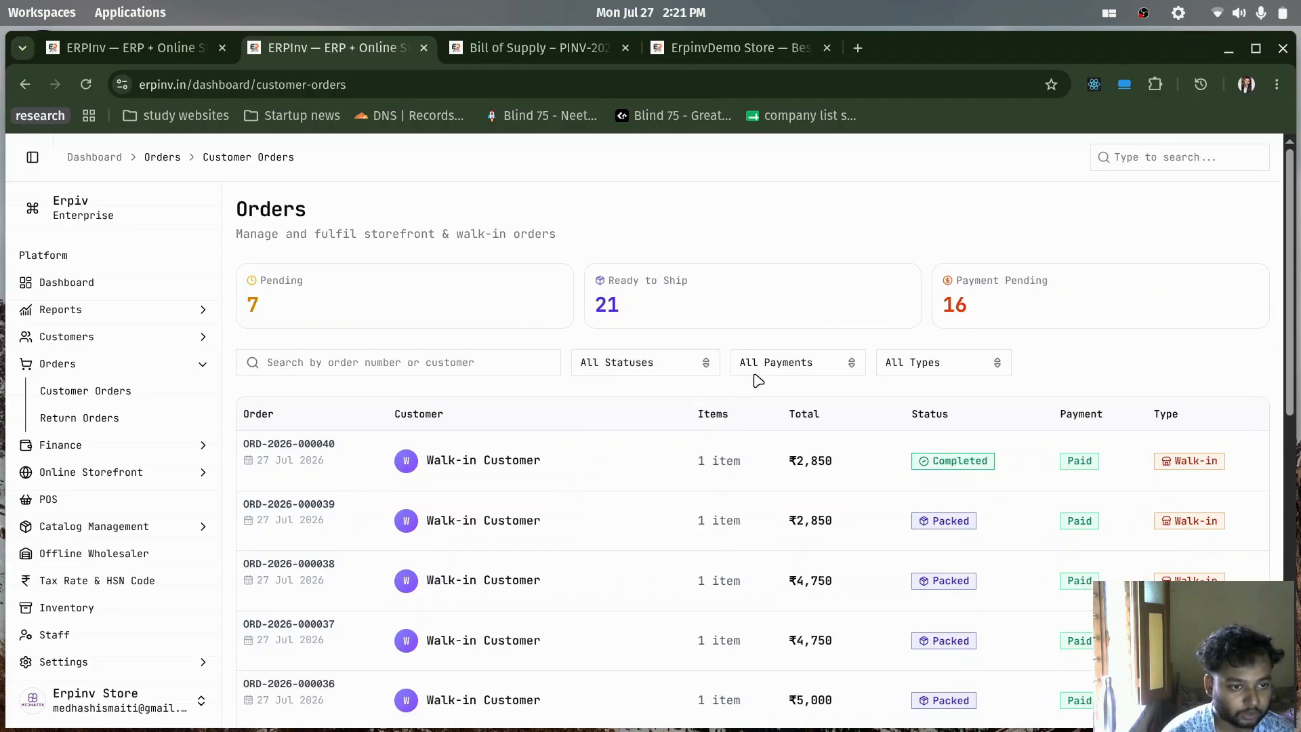
{"action": "left_click", "coordinate": [840, 370]}
{"action": "left_click", "coordinate": [996, 366]}
{"action": "left_click", "coordinate": [996, 366]}
{"action": "left_click", "coordinate": [929, 416]}
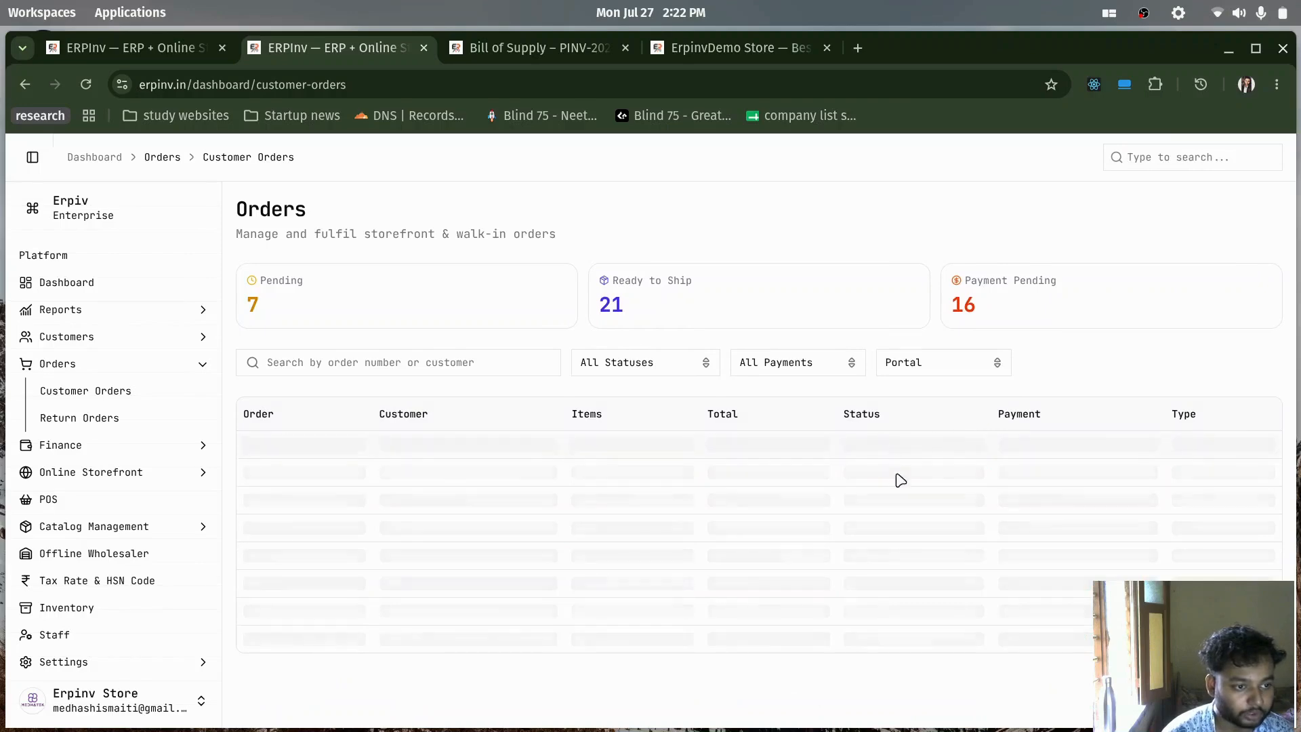
{"action": "scroll", "coordinate": [946, 511], "scroll_direction": "down", "scroll_amount": 6}
{"action": "scroll", "coordinate": [607, 496], "scroll_direction": "up", "scroll_amount": 6}
{"action": "scroll", "coordinate": [601, 526], "scroll_direction": "down", "scroll_amount": 6}
{"action": "scroll", "coordinate": [613, 526], "scroll_direction": "up", "scroll_amount": 6}
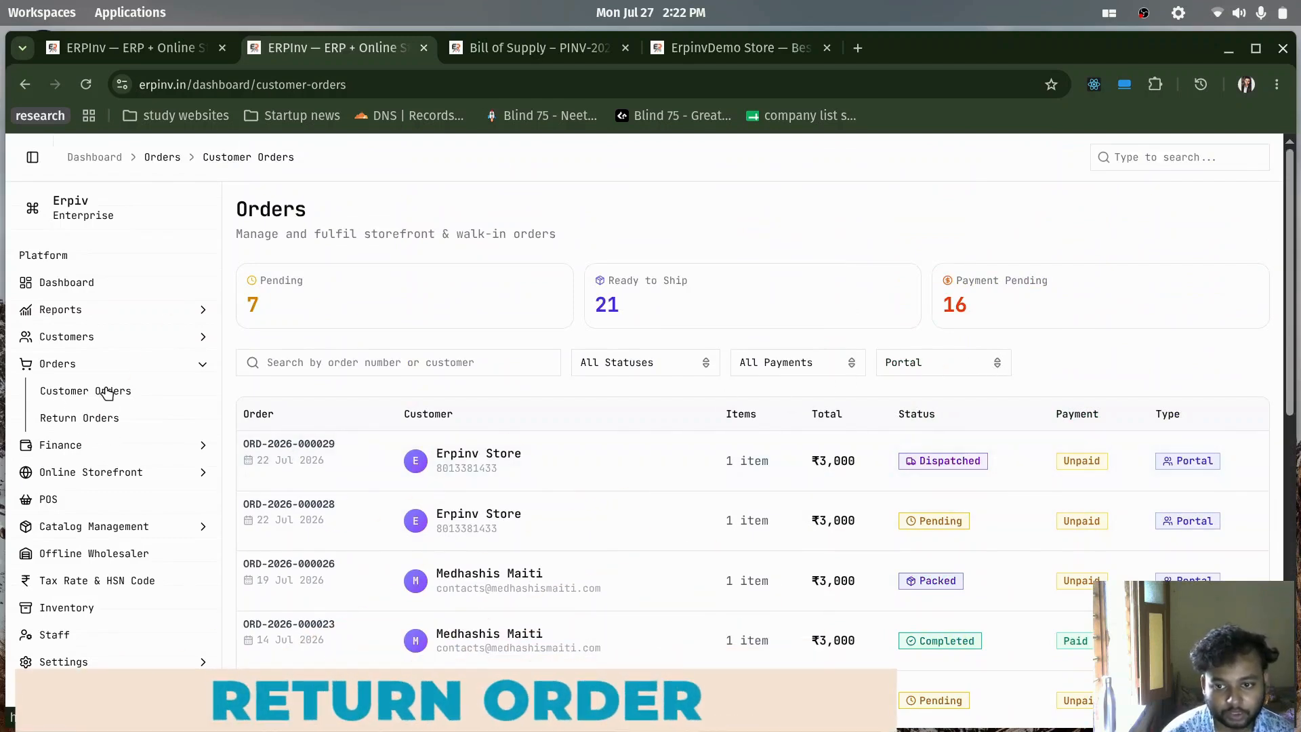
Open the newest sales invoice from the finance section and review its totals, items and payment records
{"action": "left_click", "coordinate": [203, 445]}
{"action": "left_click", "coordinate": [71, 478]}
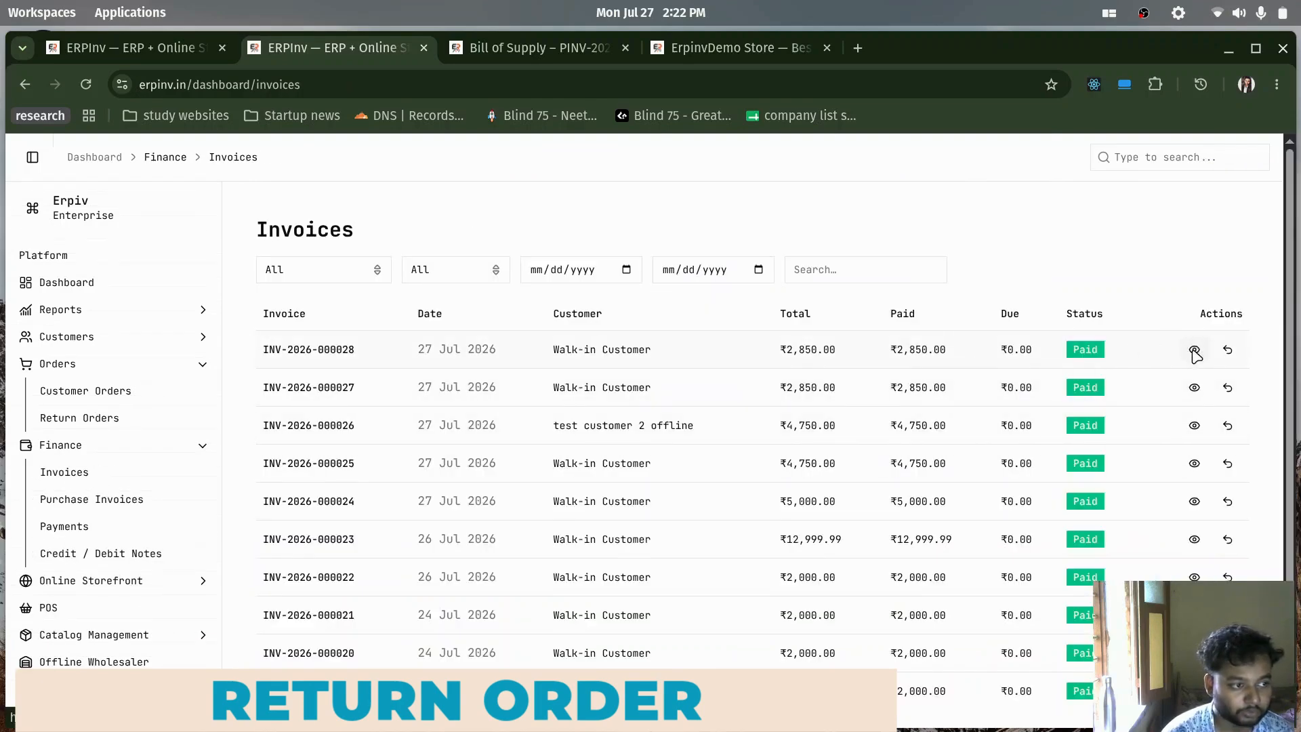
{"action": "left_click", "coordinate": [1194, 350]}
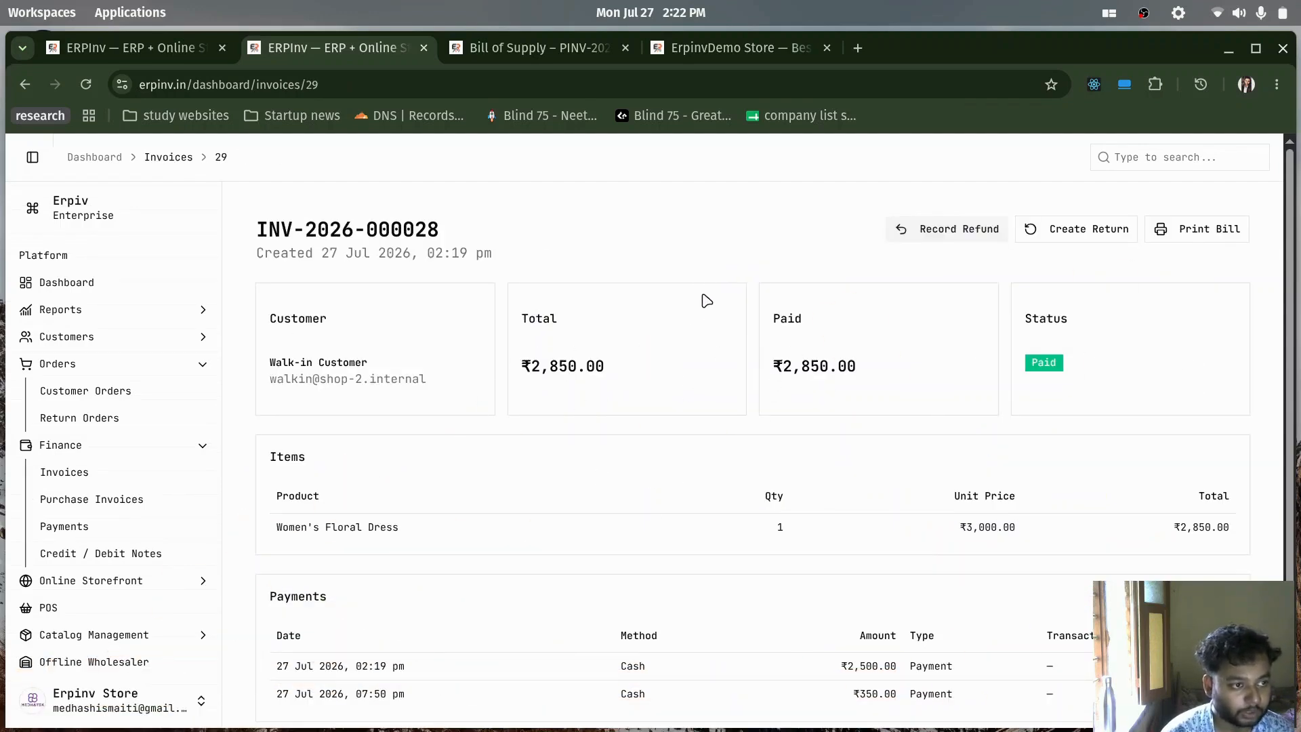
{"action": "scroll", "coordinate": [836, 403], "scroll_direction": "down", "scroll_amount": 1}
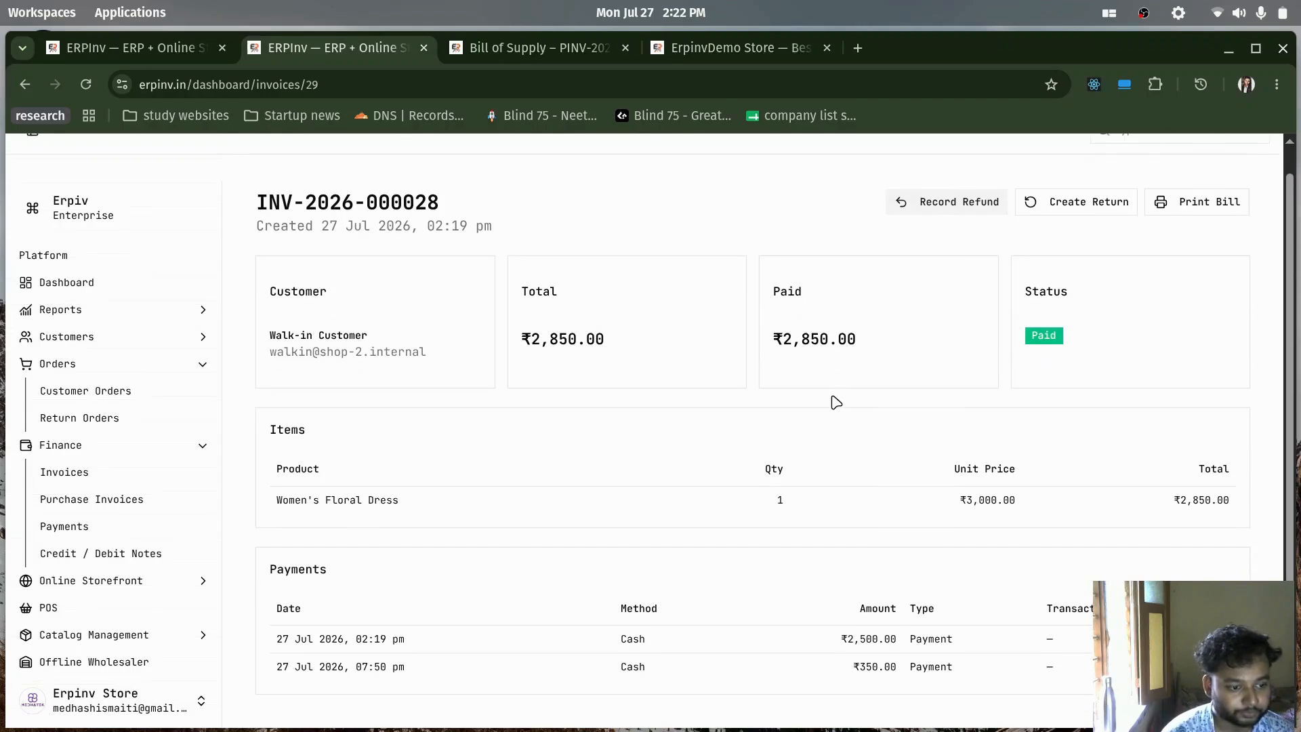
{"action": "scroll", "coordinate": [835, 403], "scroll_direction": "up", "scroll_amount": 1}
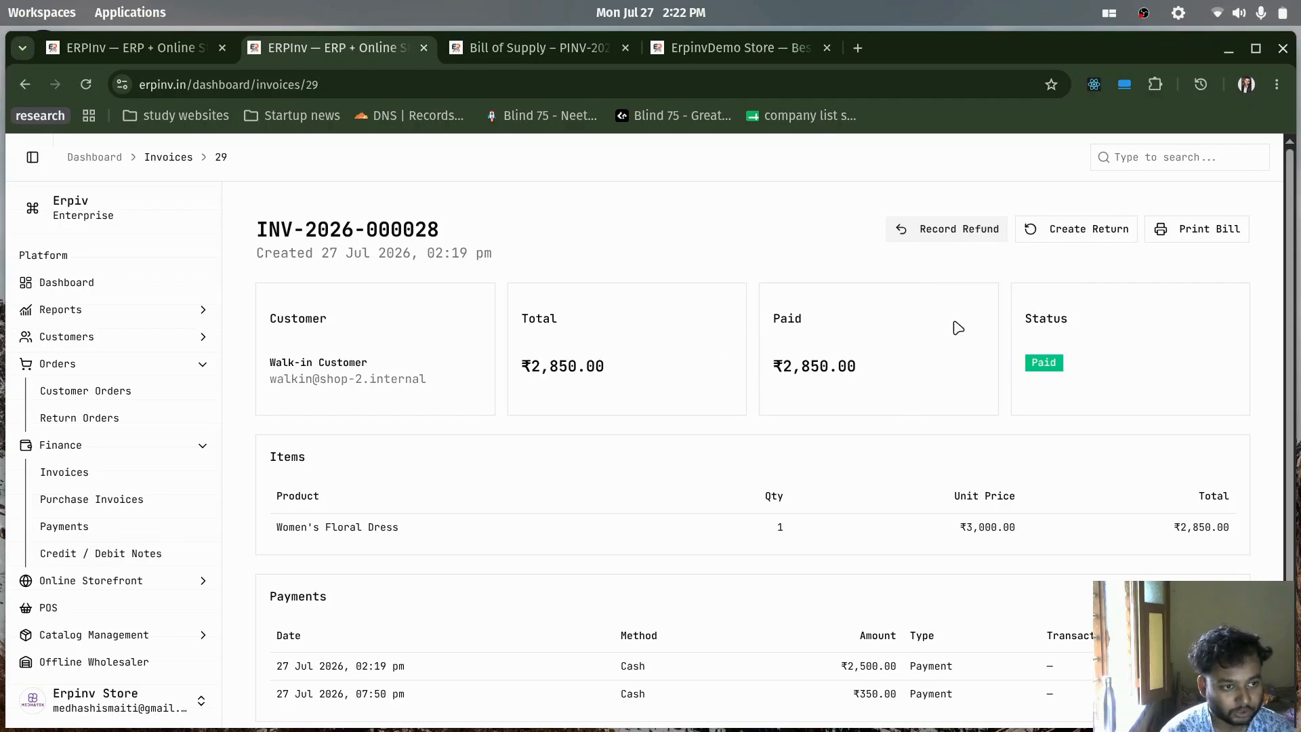
View the invoice's refund form and its return order form, closing each without saving
{"action": "left_click", "coordinate": [959, 230]}
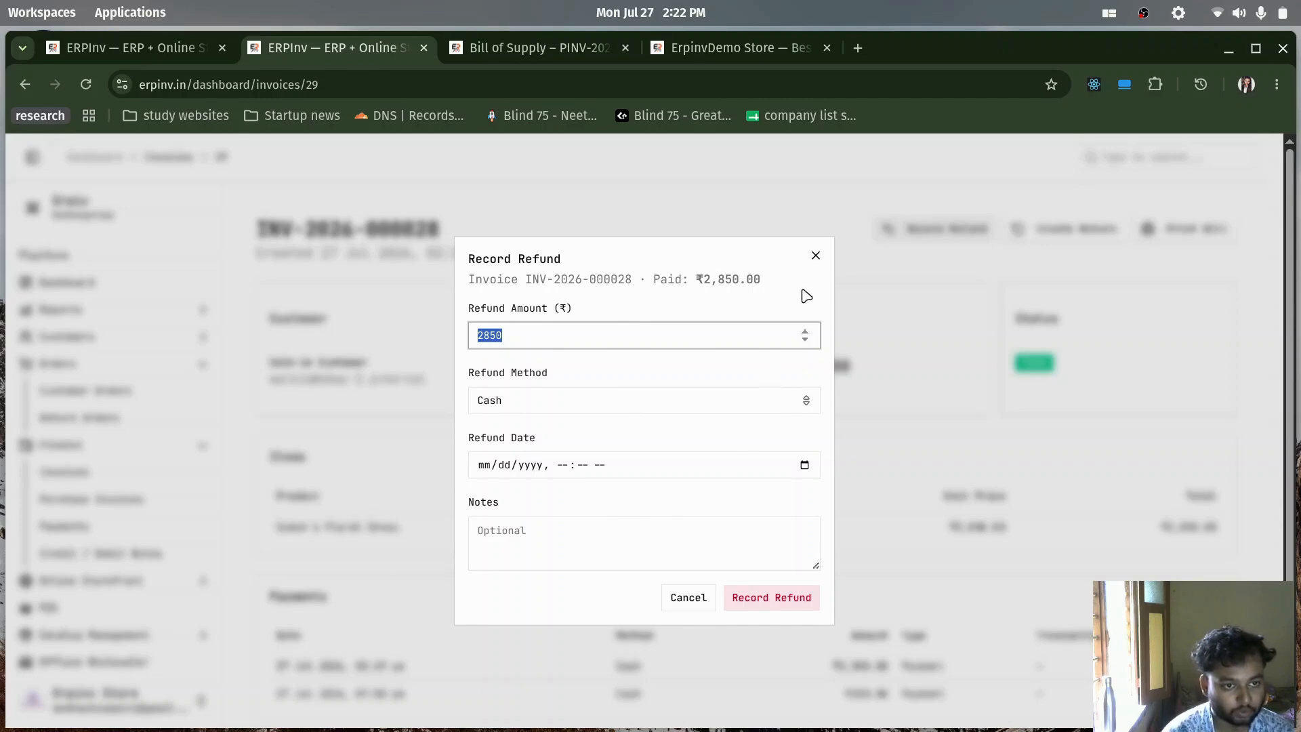
{"action": "left_click", "coordinate": [816, 258]}
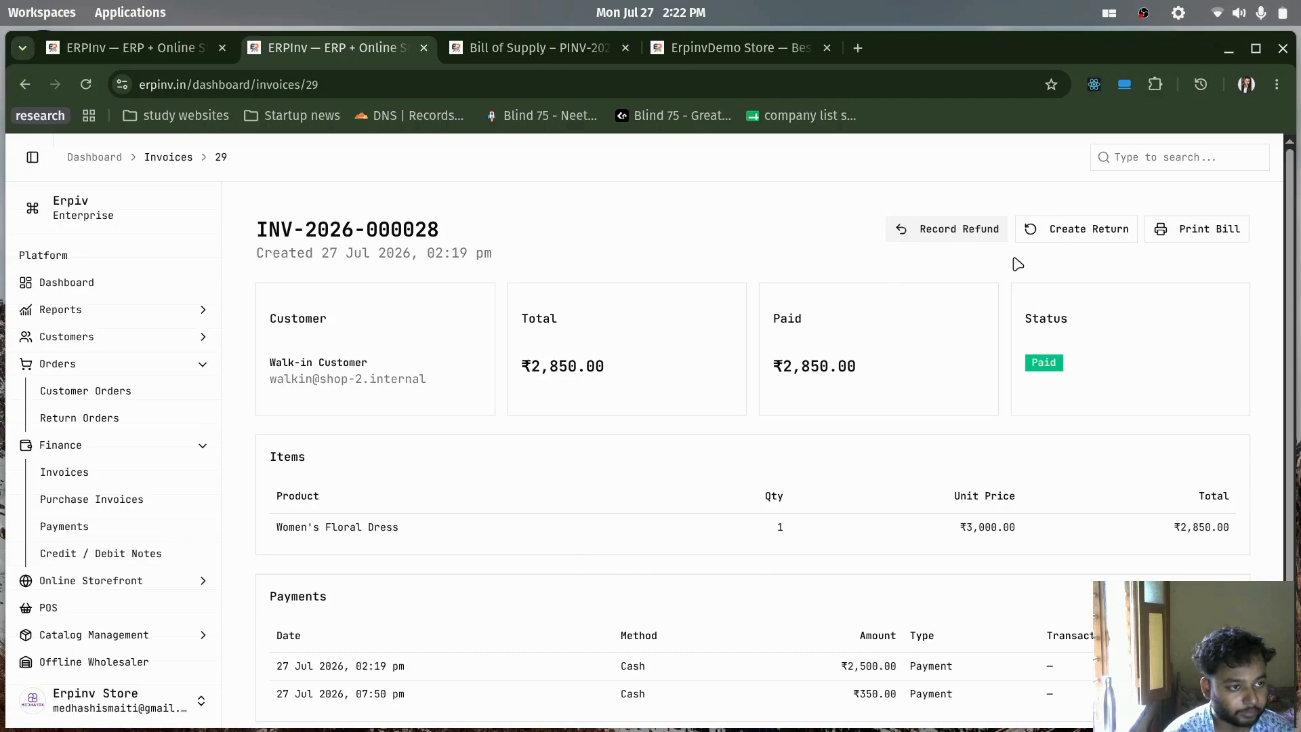
{"action": "left_click", "coordinate": [1072, 238]}
{"action": "scroll", "coordinate": [681, 428], "scroll_direction": "down", "scroll_amount": 1}
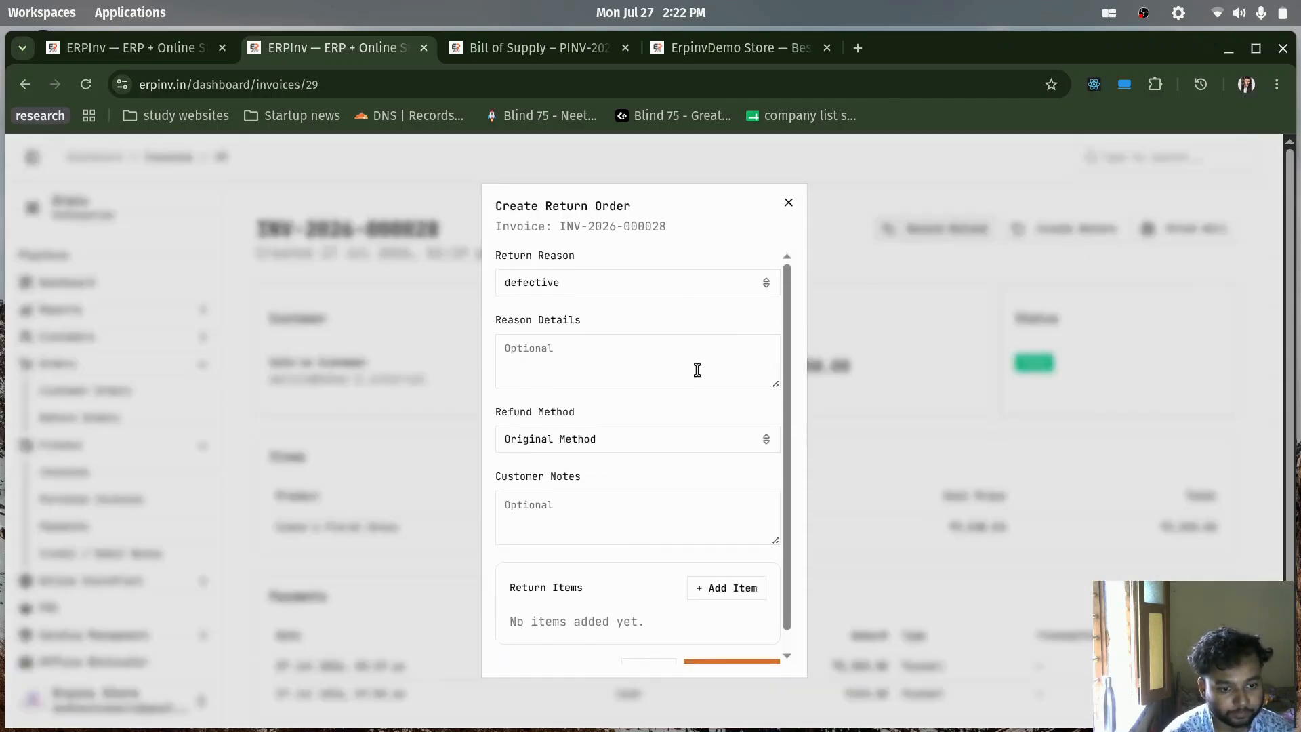
{"action": "left_click", "coordinate": [789, 203]}
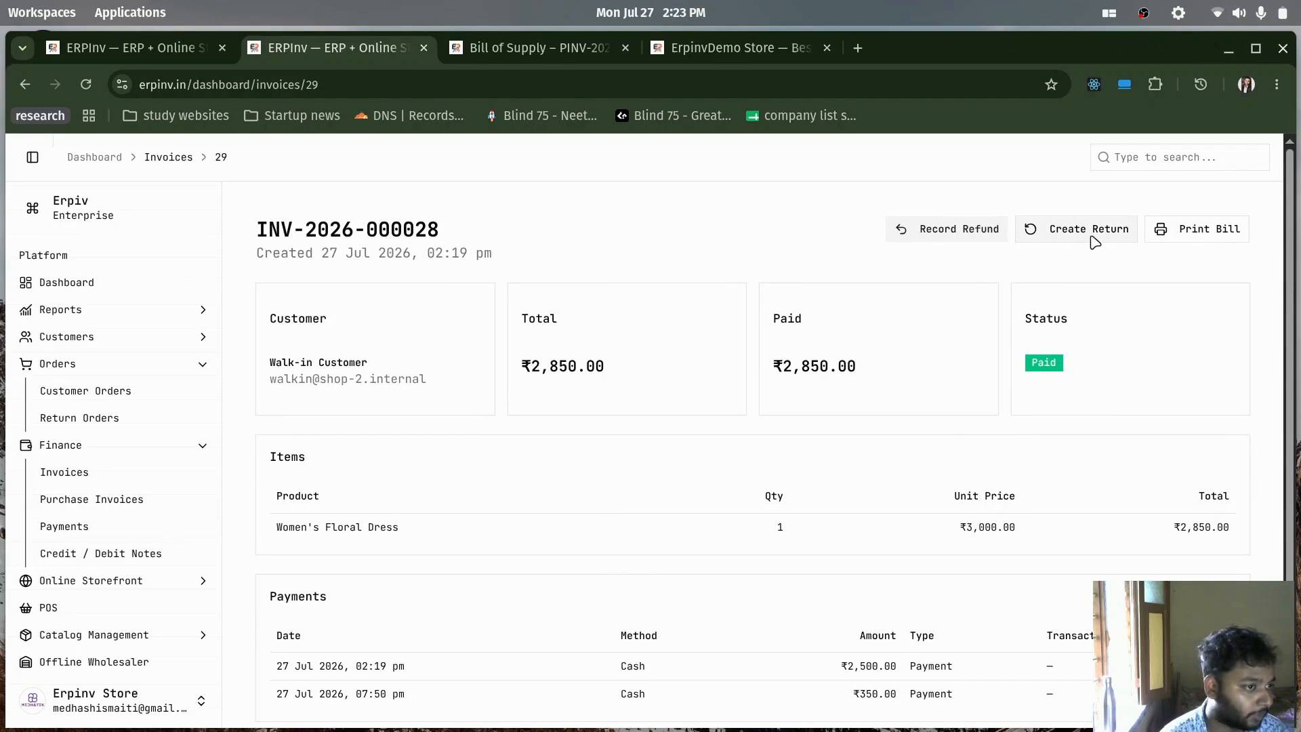
Check which product the invoice contains and inspect the stock and batches of Women's Floral Dress in the inventory
{"action": "scroll", "coordinate": [861, 630], "scroll_direction": "down", "scroll_amount": 1}
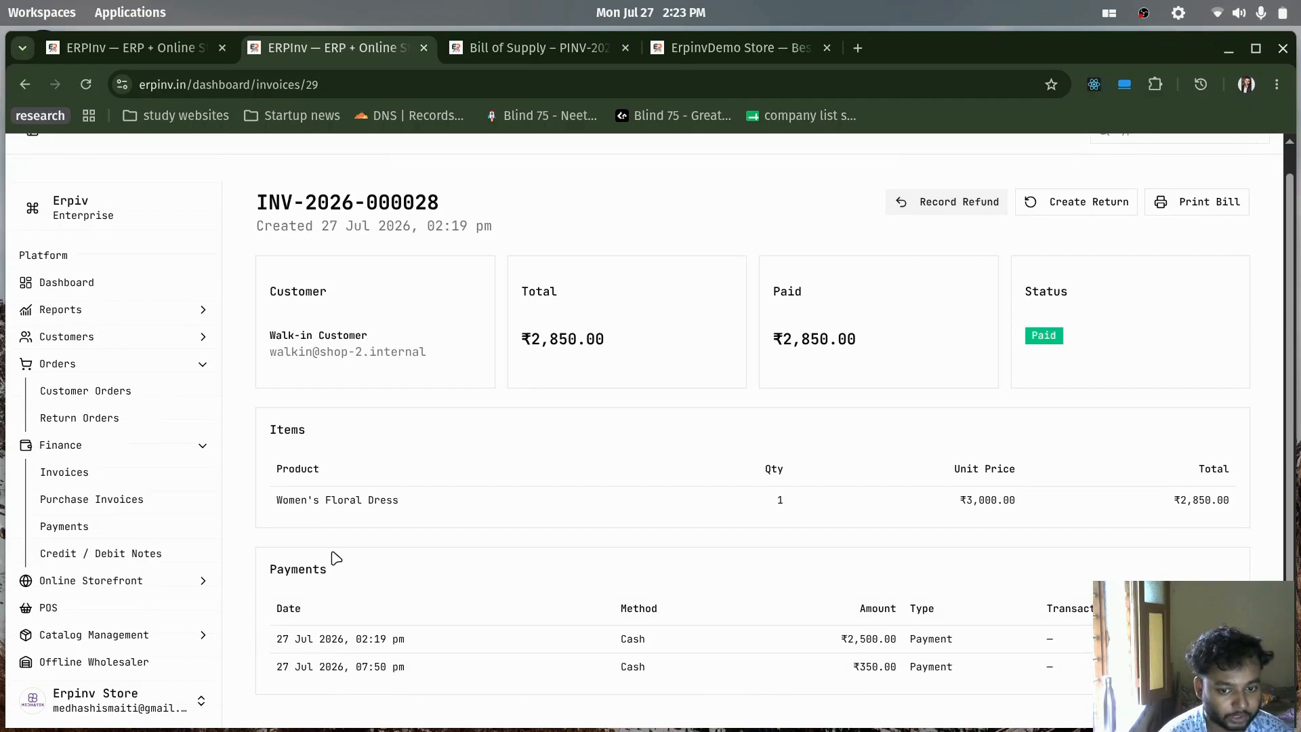
{"action": "left_click_drag", "start_coordinate": [278, 498], "coordinate": [398, 500]}
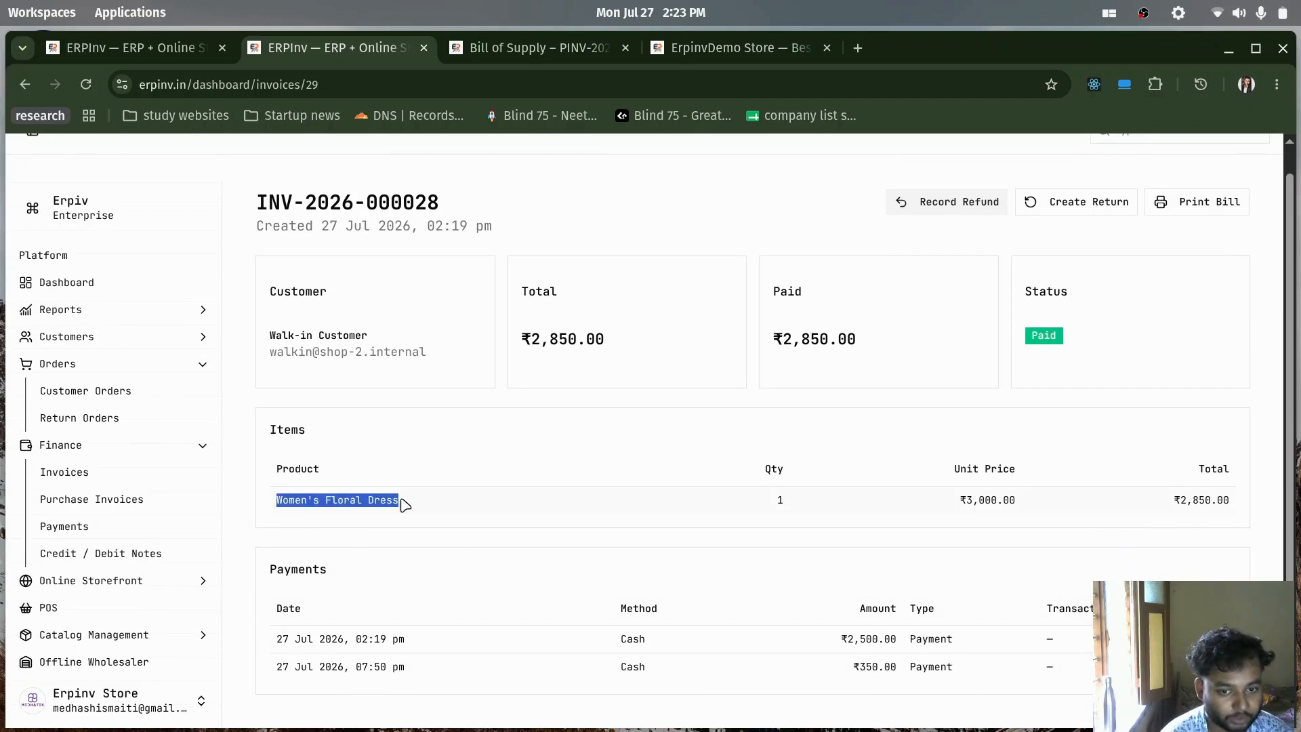
{"action": "scroll", "coordinate": [68, 597], "scroll_direction": "down", "scroll_amount": 3}
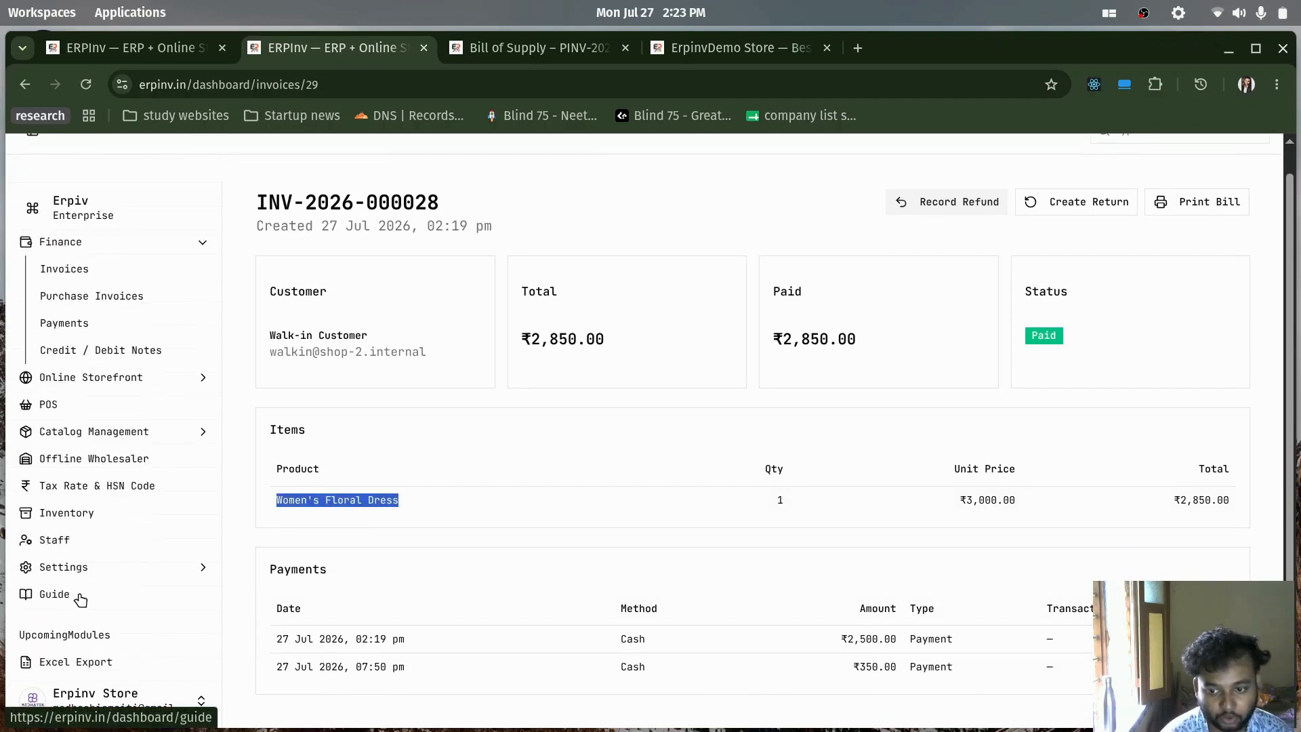
{"action": "left_click", "coordinate": [65, 615]}
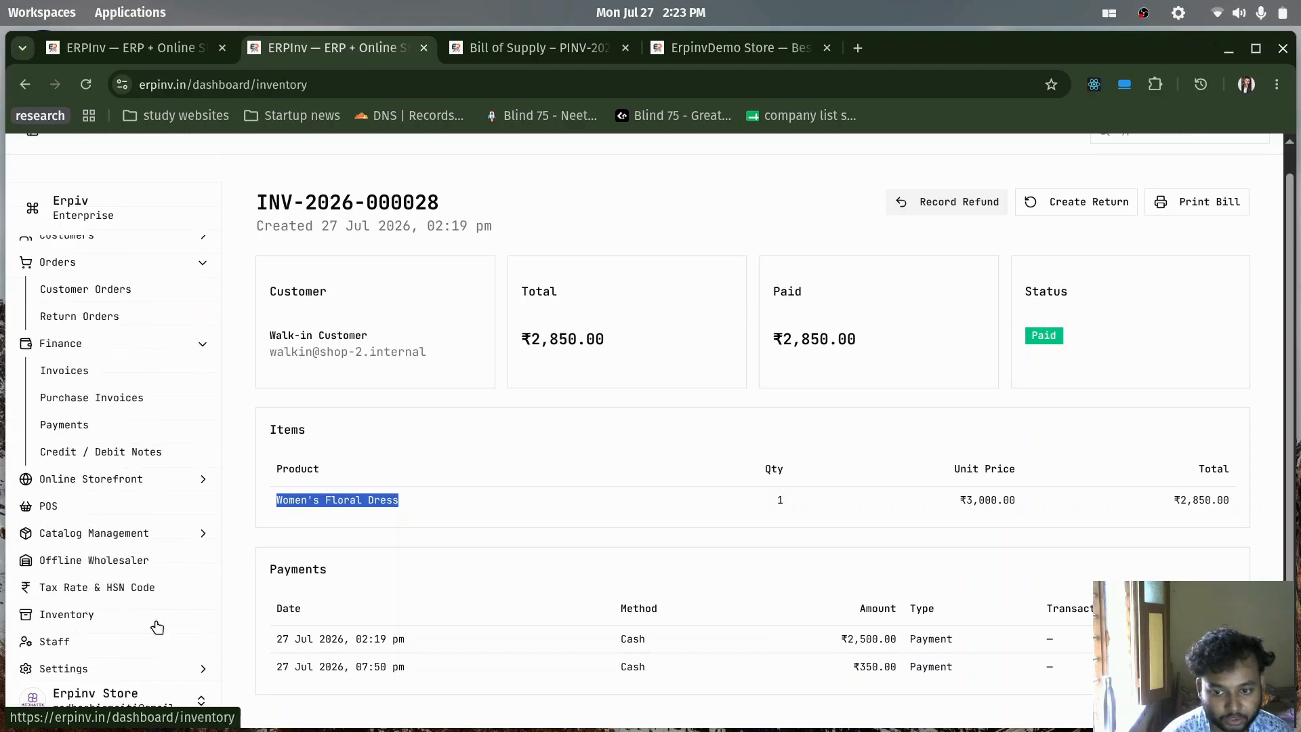
{"action": "left_click", "coordinate": [374, 625]}
{"action": "scroll", "coordinate": [406, 626], "scroll_direction": "down", "scroll_amount": 2}
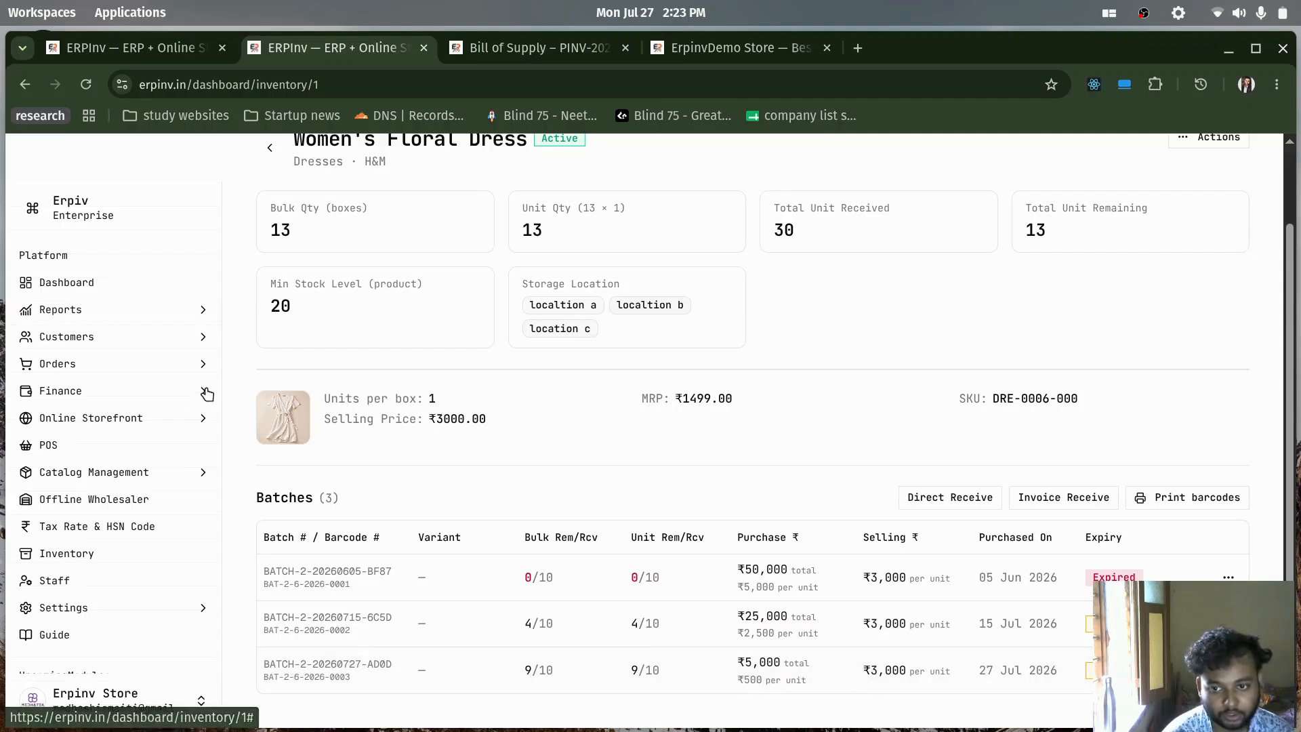
Reopen the newest sales invoice and start a return order for it
{"action": "left_click", "coordinate": [193, 367]}
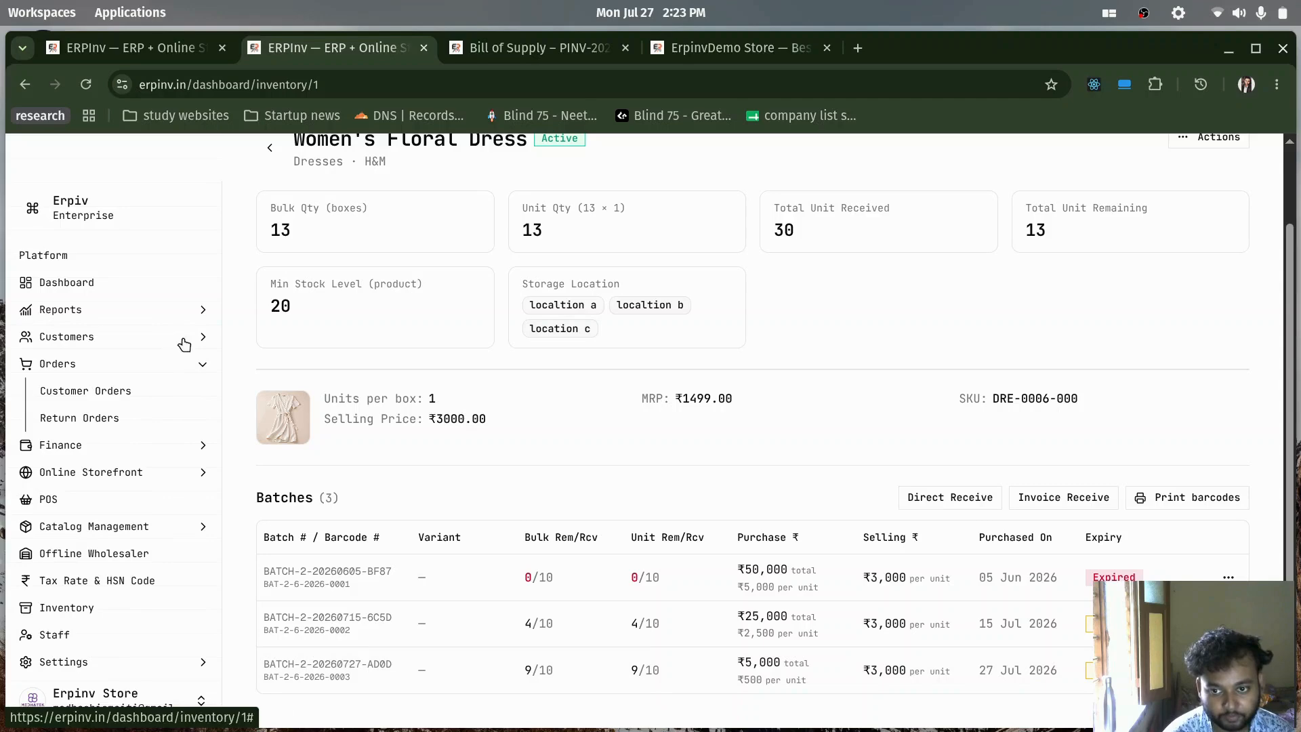
{"action": "left_click", "coordinate": [203, 448]}
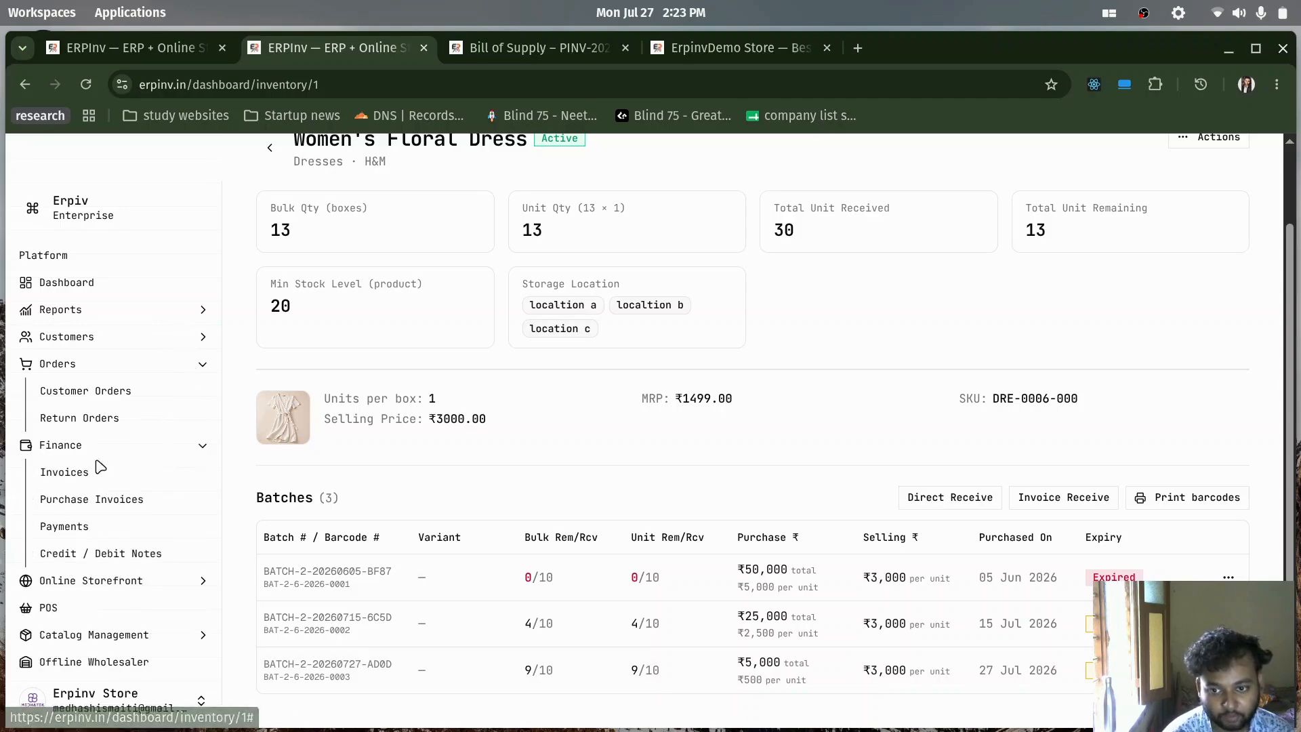
{"action": "left_click", "coordinate": [63, 474]}
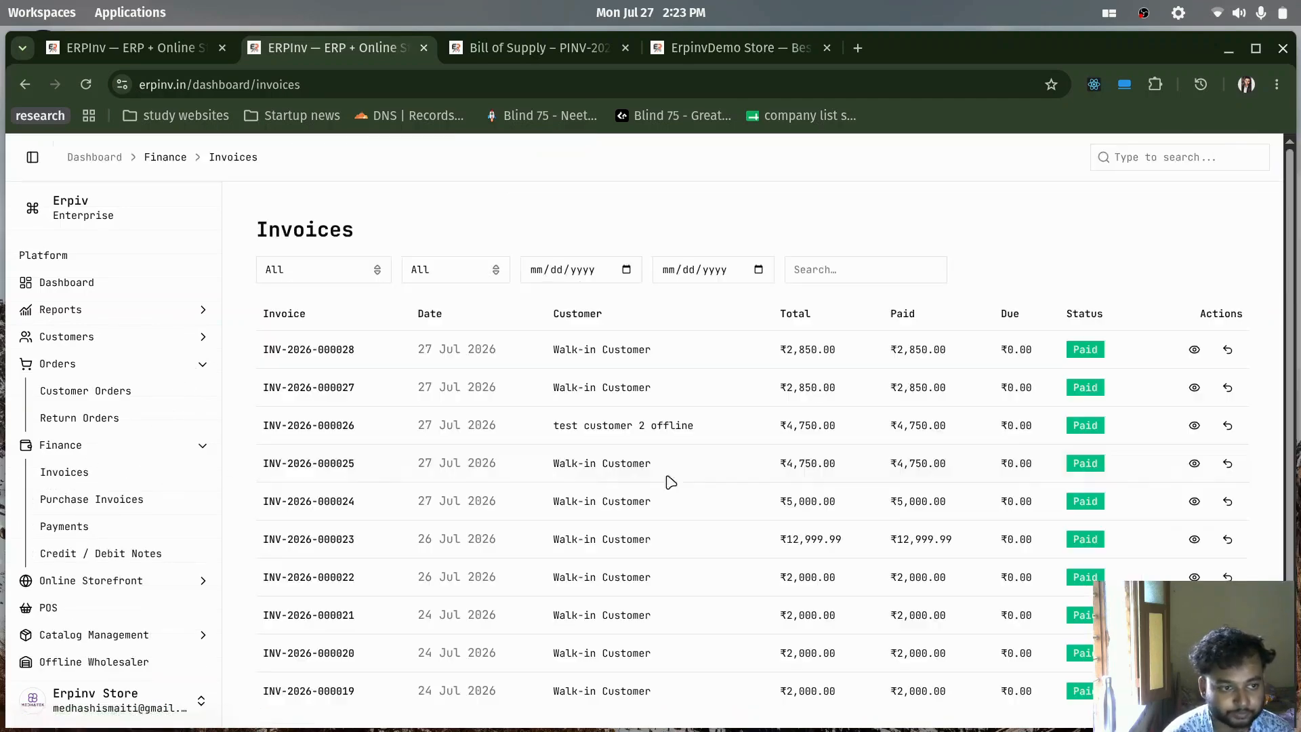
{"action": "left_click", "coordinate": [1195, 350]}
{"action": "left_click", "coordinate": [1072, 232]}
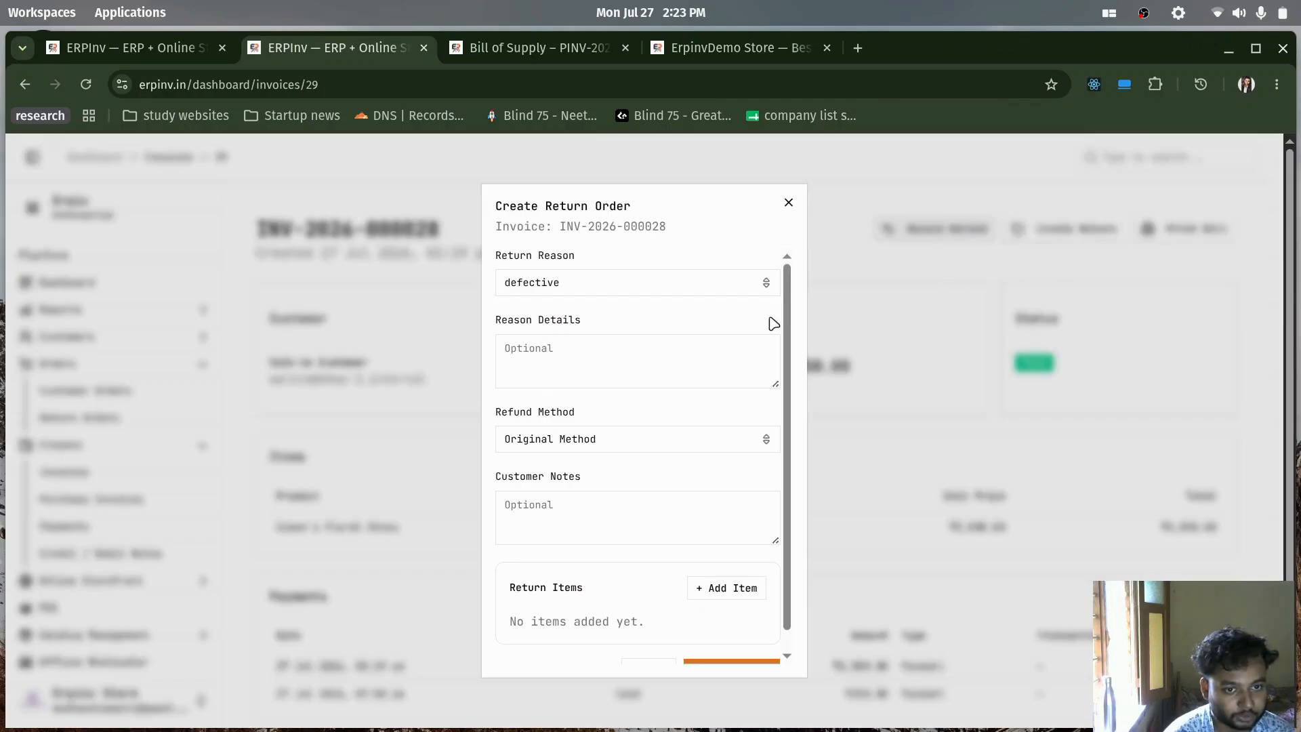
Add one Women's Floral Dress to the return in Like New condition with Restock disposition and a restocking fee of 0, and create the return
{"action": "scroll", "coordinate": [610, 460], "scroll_direction": "down", "scroll_amount": 1}
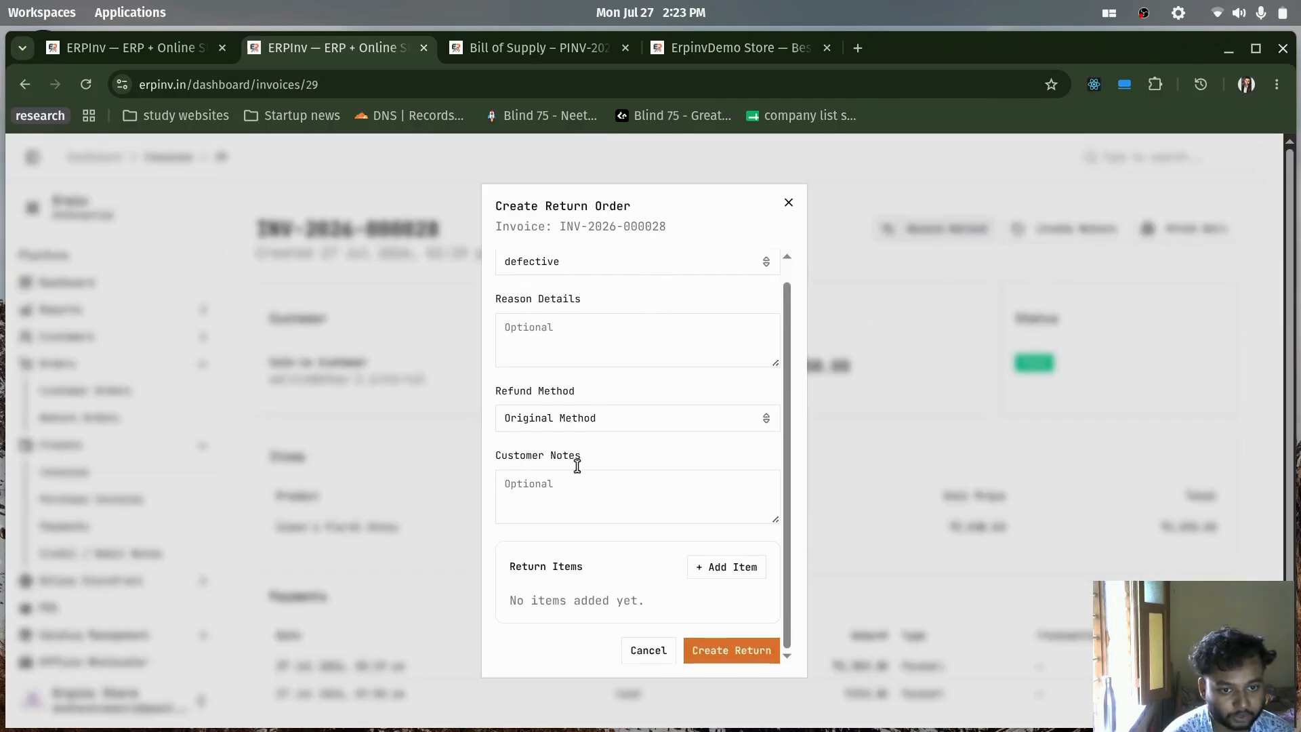
{"action": "scroll", "coordinate": [600, 500], "scroll_direction": "up", "scroll_amount": 1}
{"action": "scroll", "coordinate": [650, 535], "scroll_direction": "down", "scroll_amount": 1}
{"action": "left_click", "coordinate": [718, 566]}
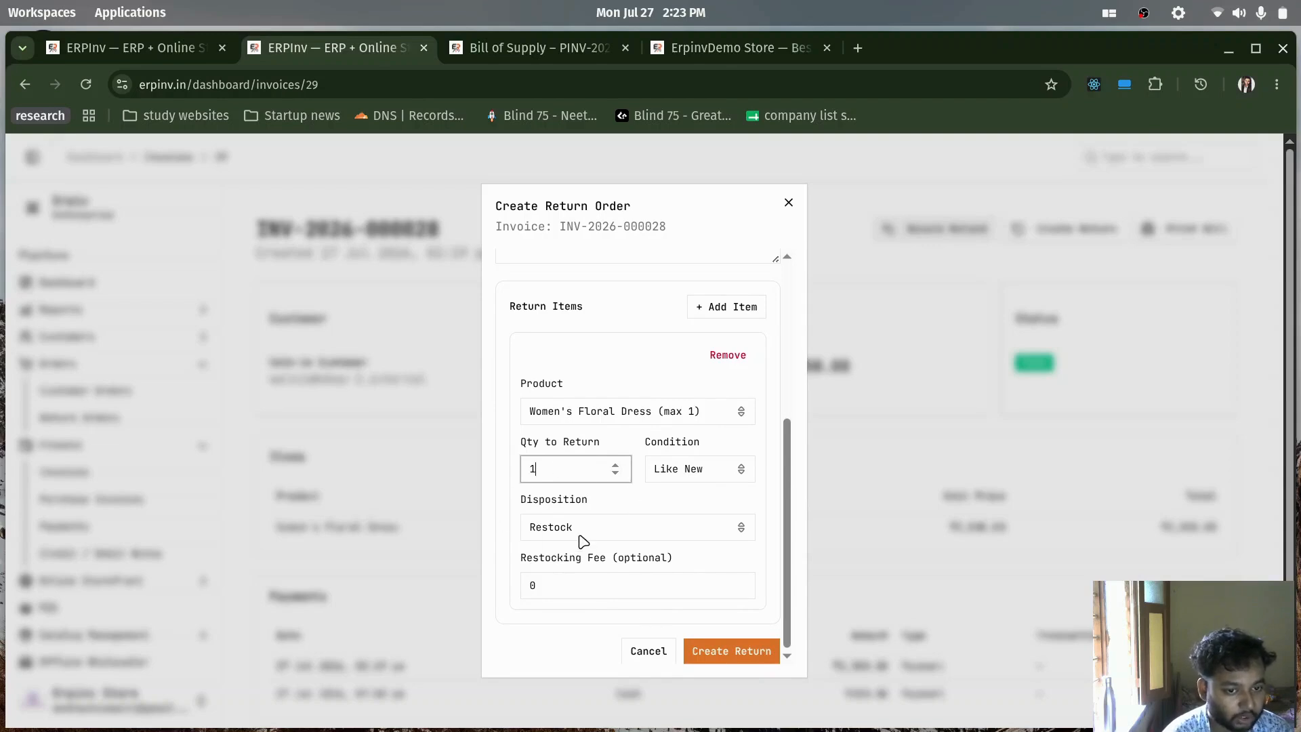
{"action": "left_click", "coordinate": [756, 665]}
{"action": "left_click", "coordinate": [555, 467]}
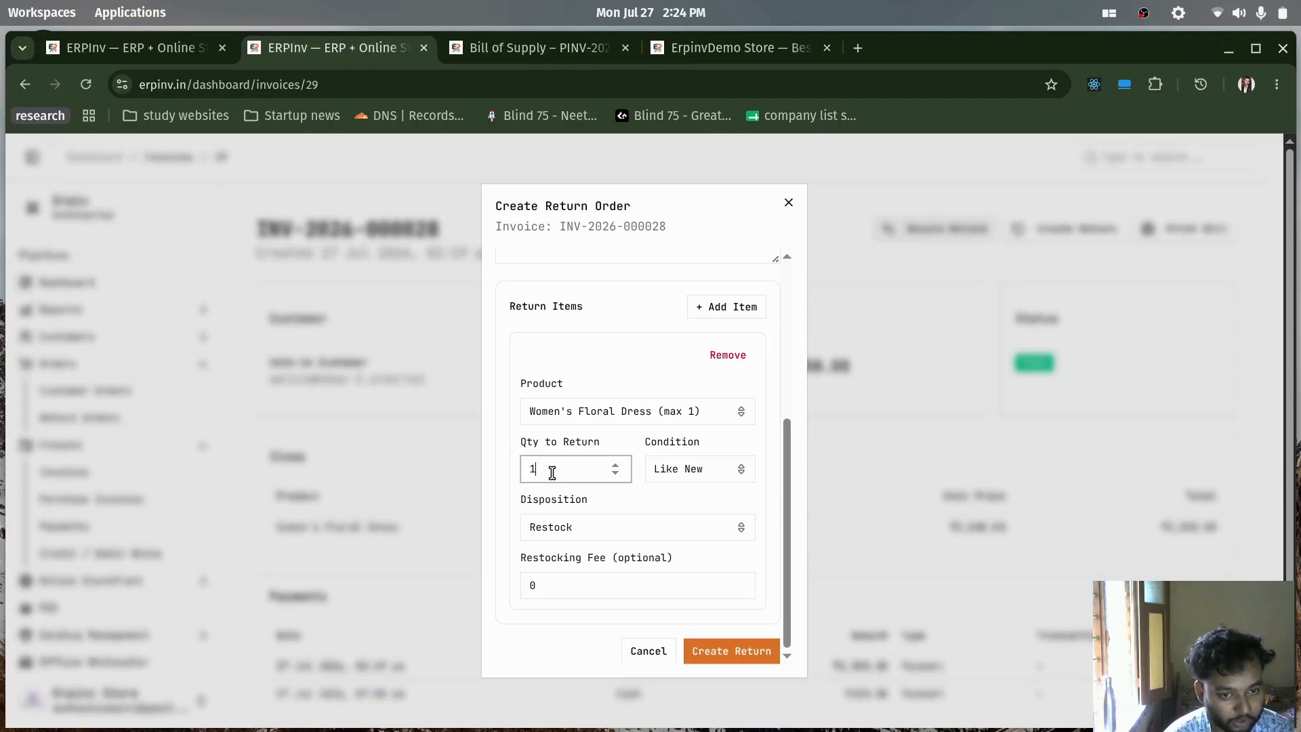
{"action": "left_click", "coordinate": [756, 654]}
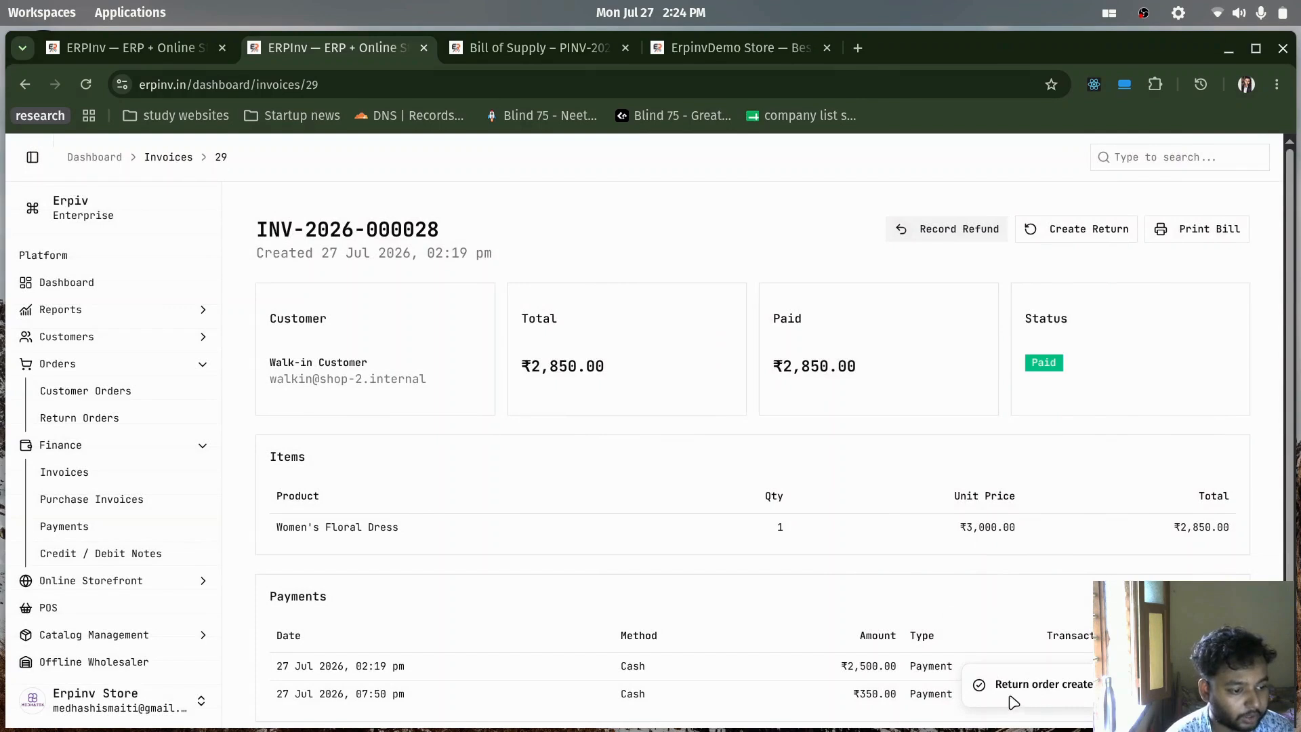
Open the new return request from the return orders list, approve it and process it through to completion
{"action": "left_click", "coordinate": [98, 421]}
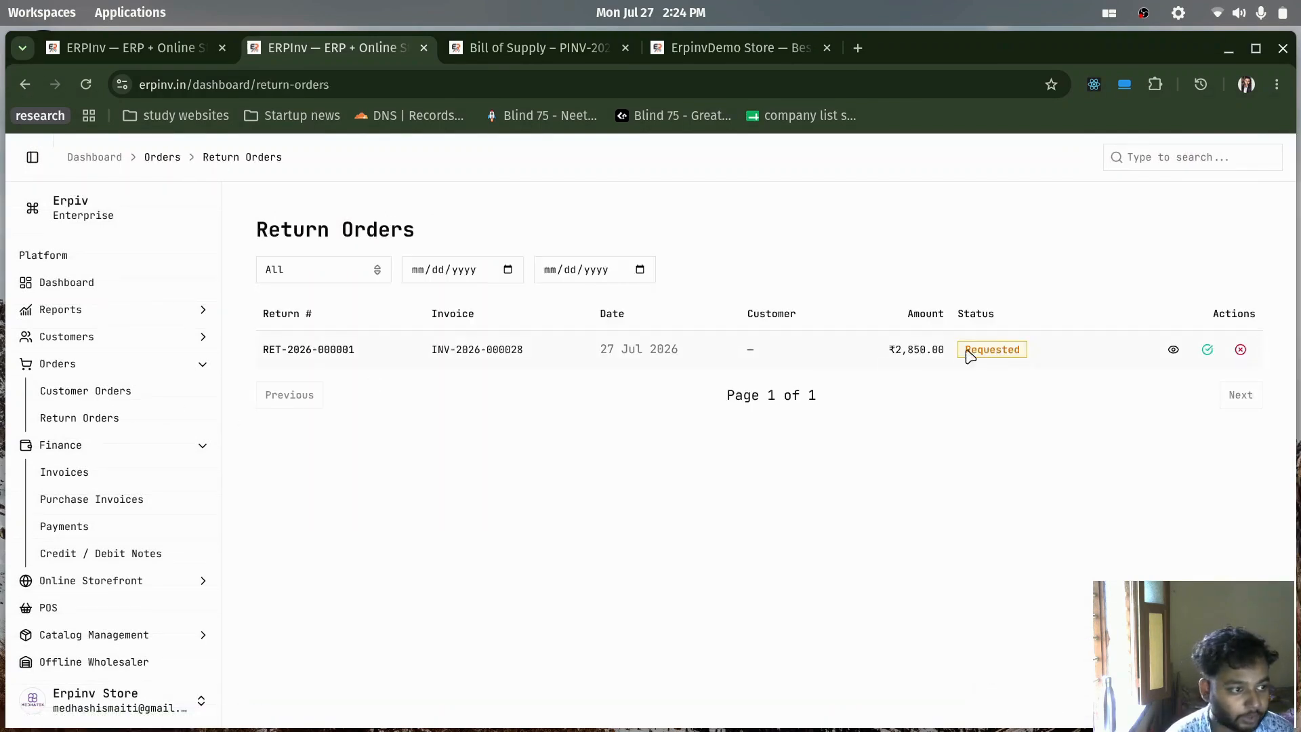
{"action": "left_click", "coordinate": [1172, 359]}
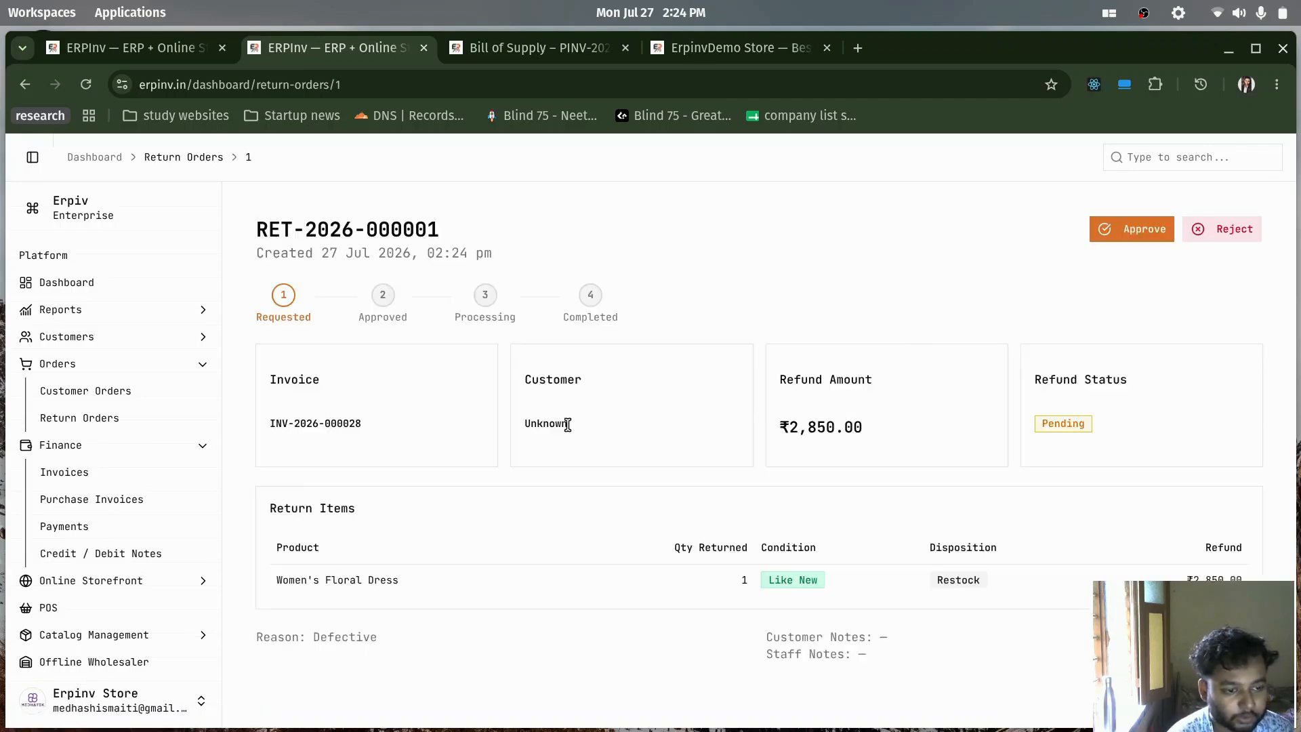
{"action": "left_click", "coordinate": [1101, 233]}
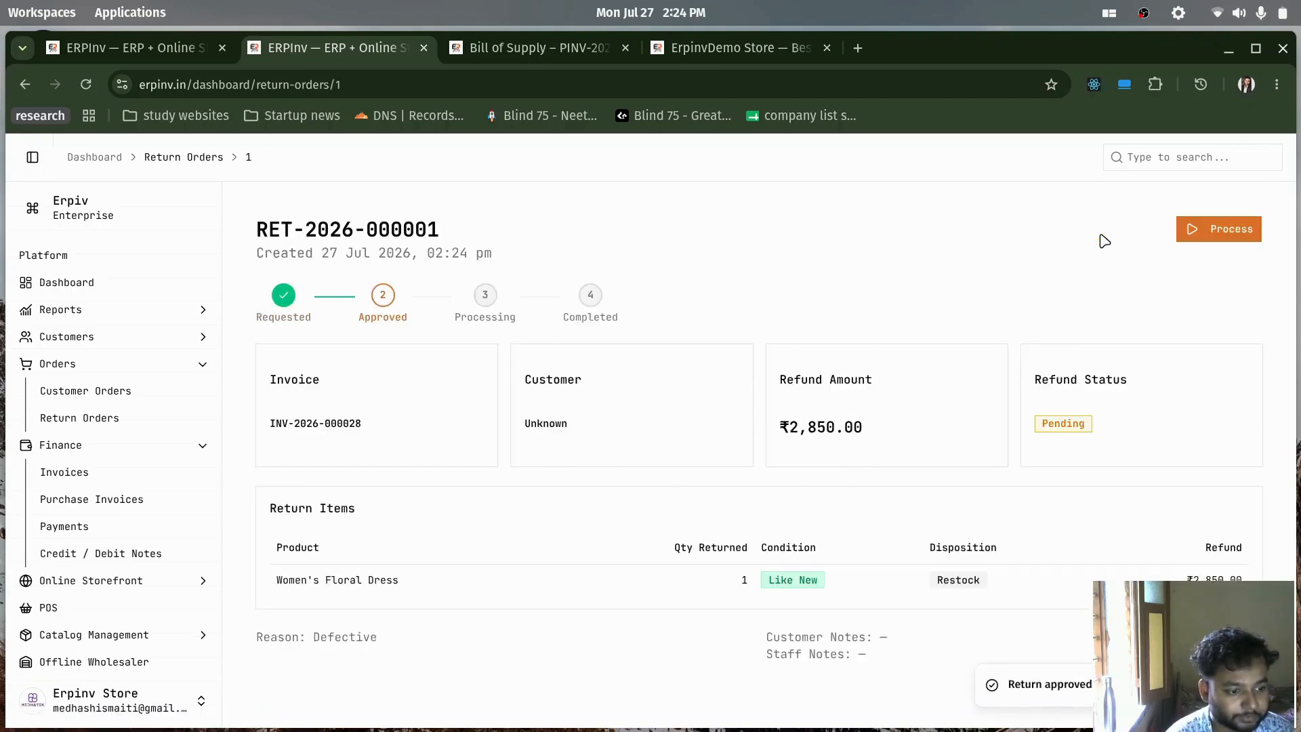
{"action": "left_click", "coordinate": [1212, 234]}
{"action": "left_click", "coordinate": [1201, 223]}
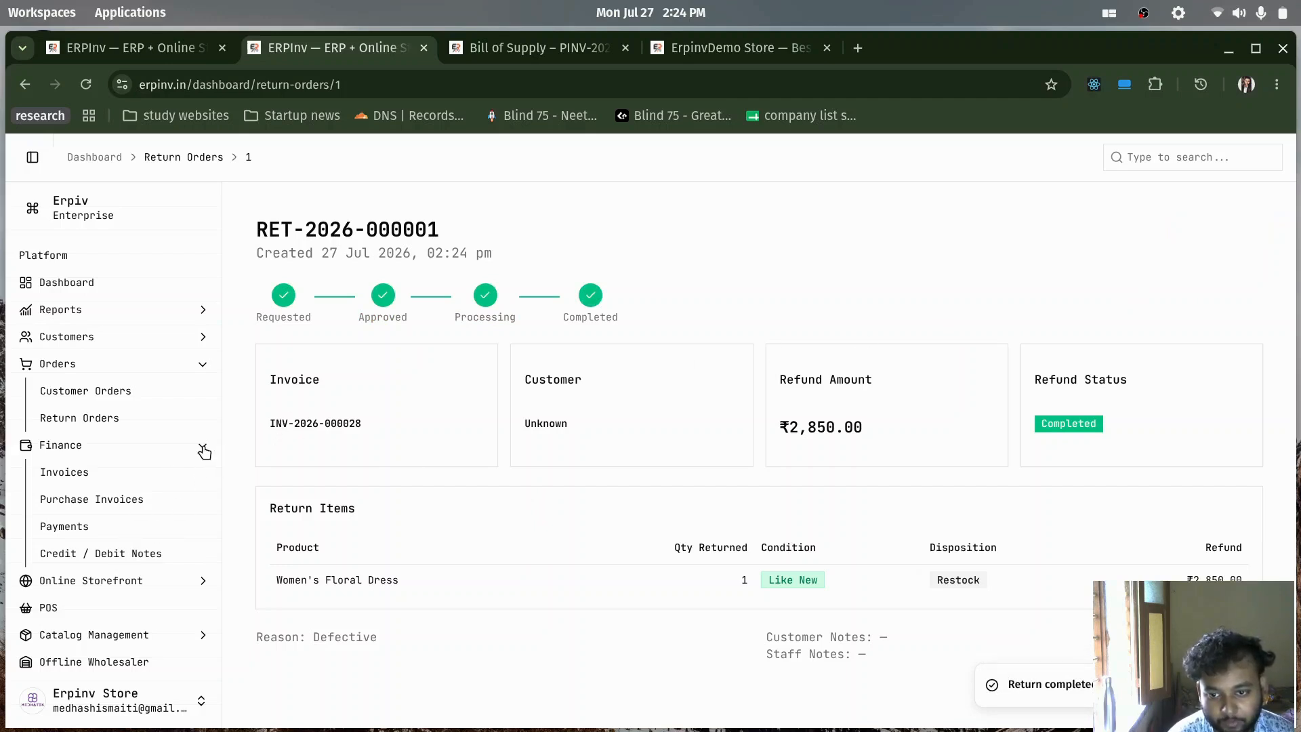
Open Women's Floral Dress in the inventory, reload its page, and check the remaining units in its batches after the return
{"action": "scroll", "coordinate": [68, 529], "scroll_direction": "down", "scroll_amount": 3}
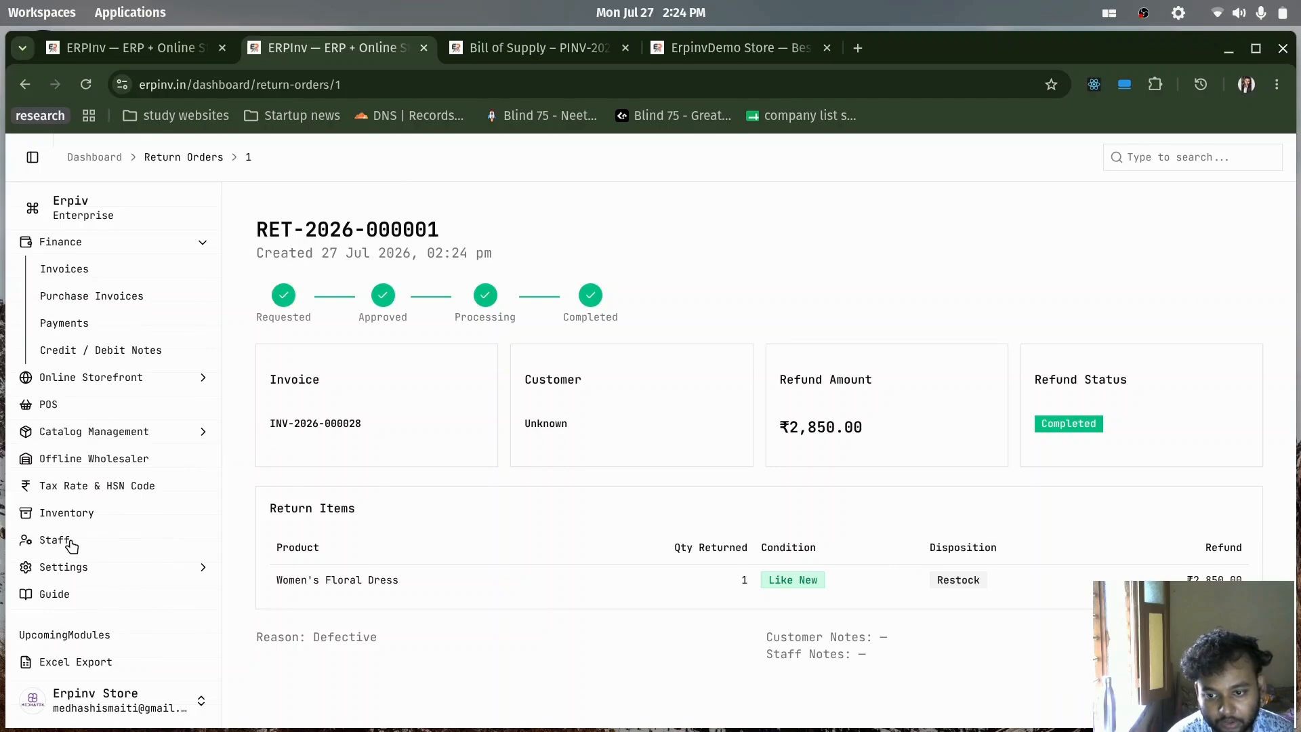
{"action": "left_click", "coordinate": [76, 513]}
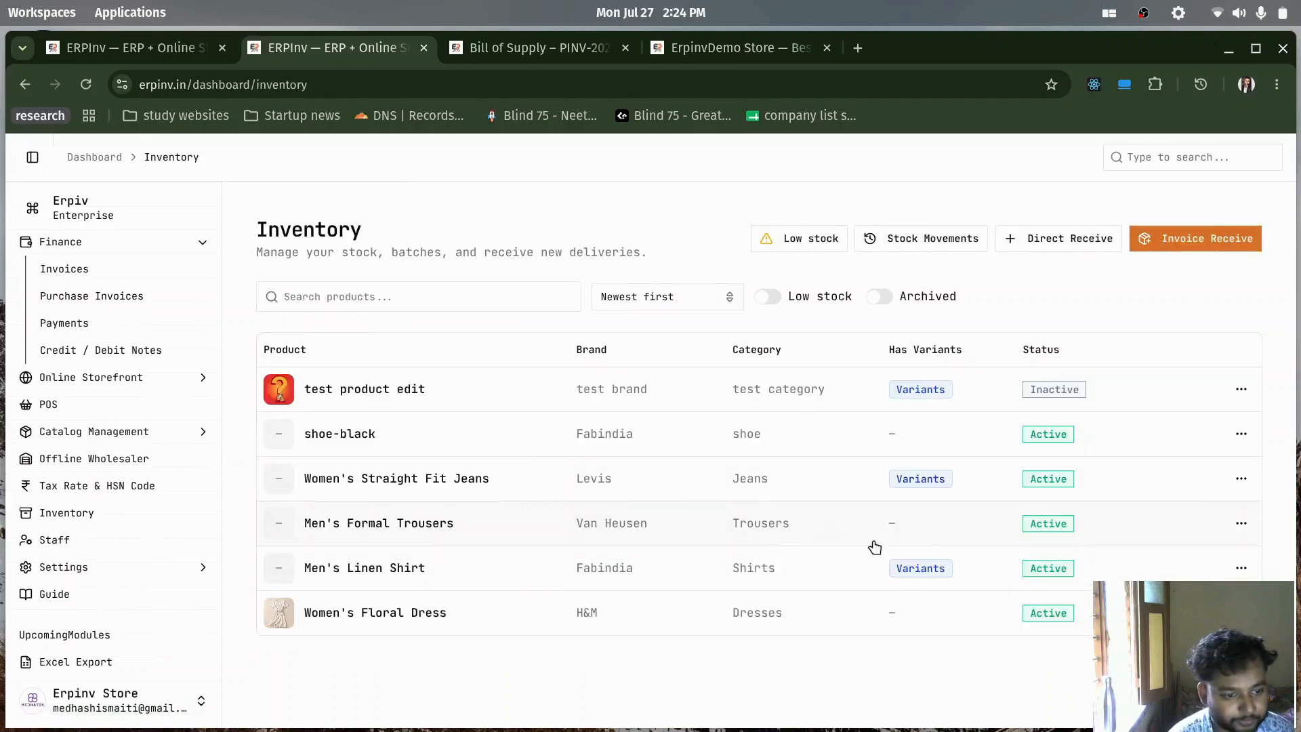
{"action": "left_click", "coordinate": [357, 612]}
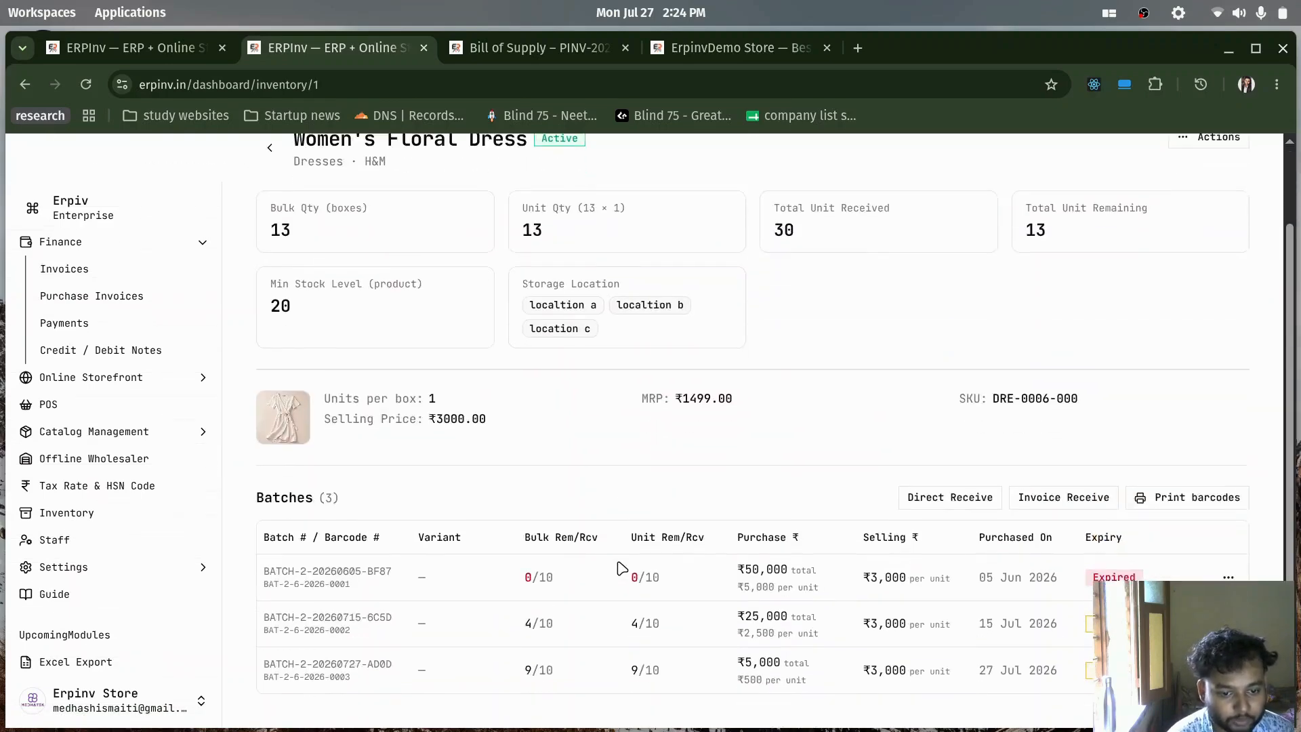
{"action": "left_click", "coordinate": [80, 88]}
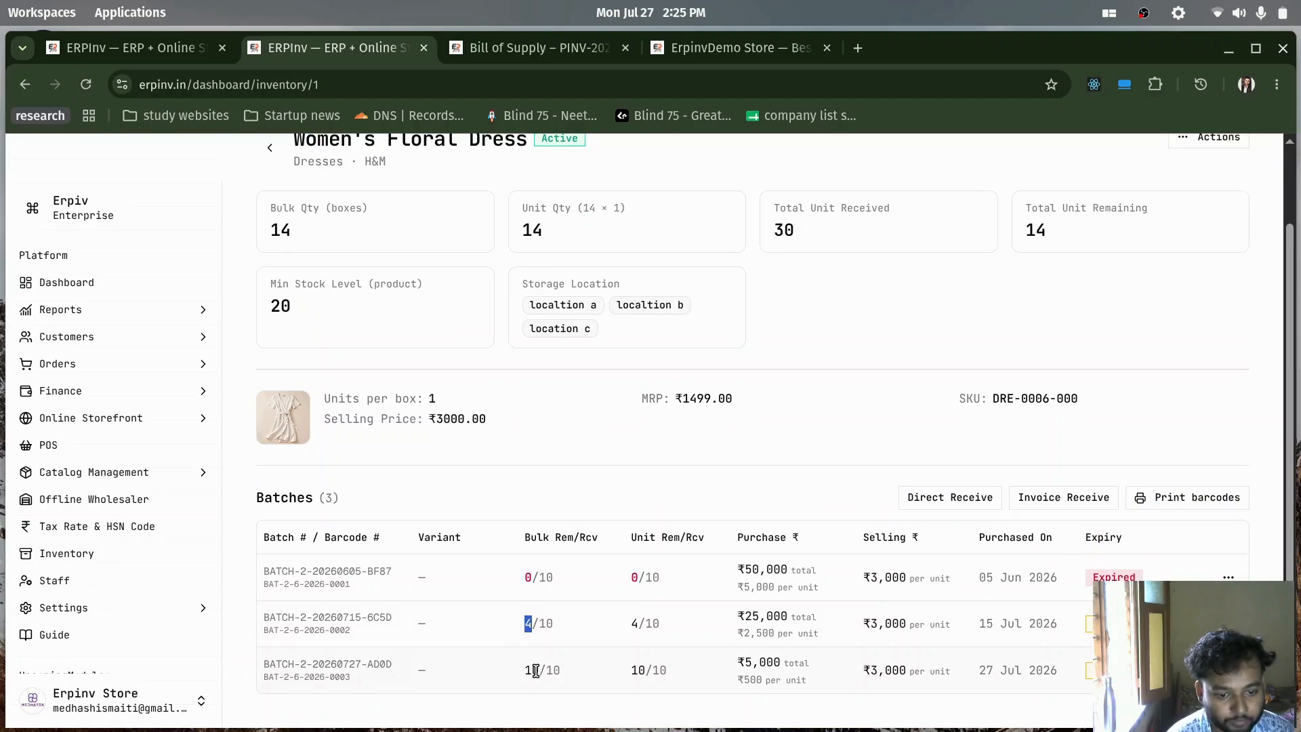
{"action": "left_click_drag", "start_coordinate": [538, 670], "coordinate": [527, 669]}
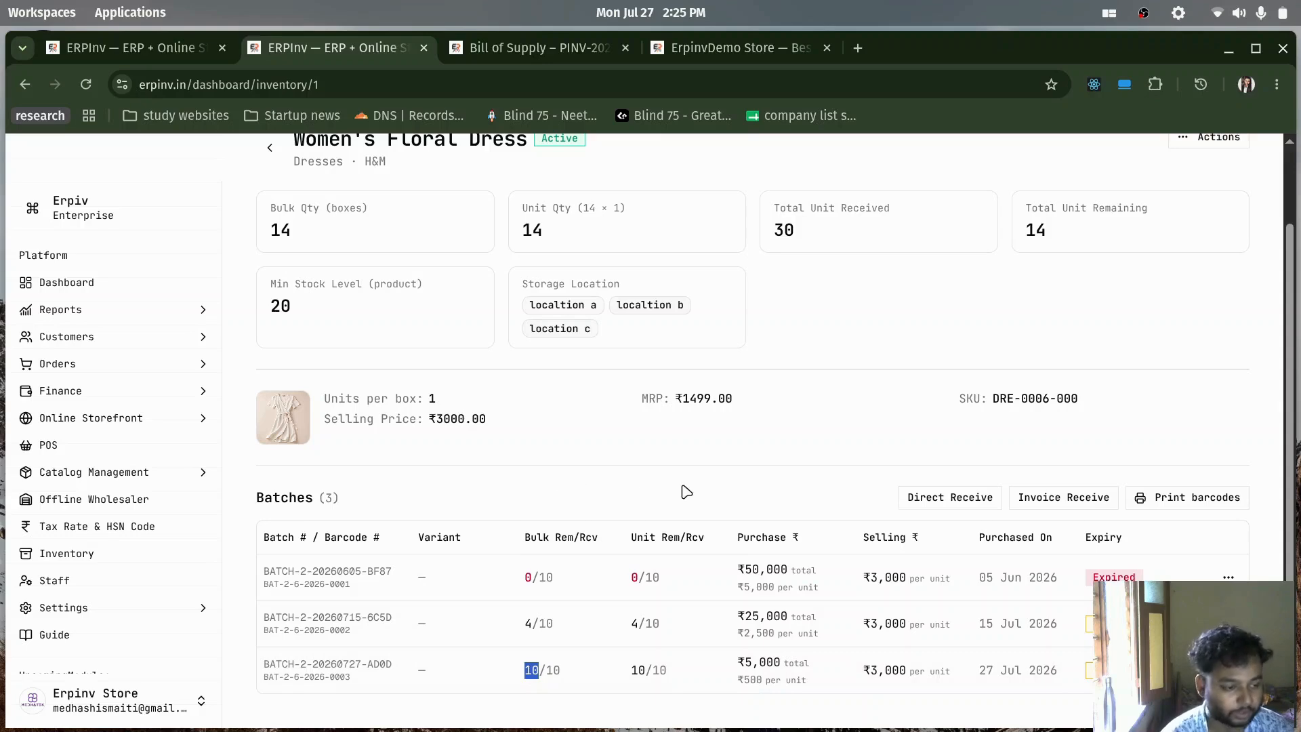
{"action": "left_click", "coordinate": [607, 497]}
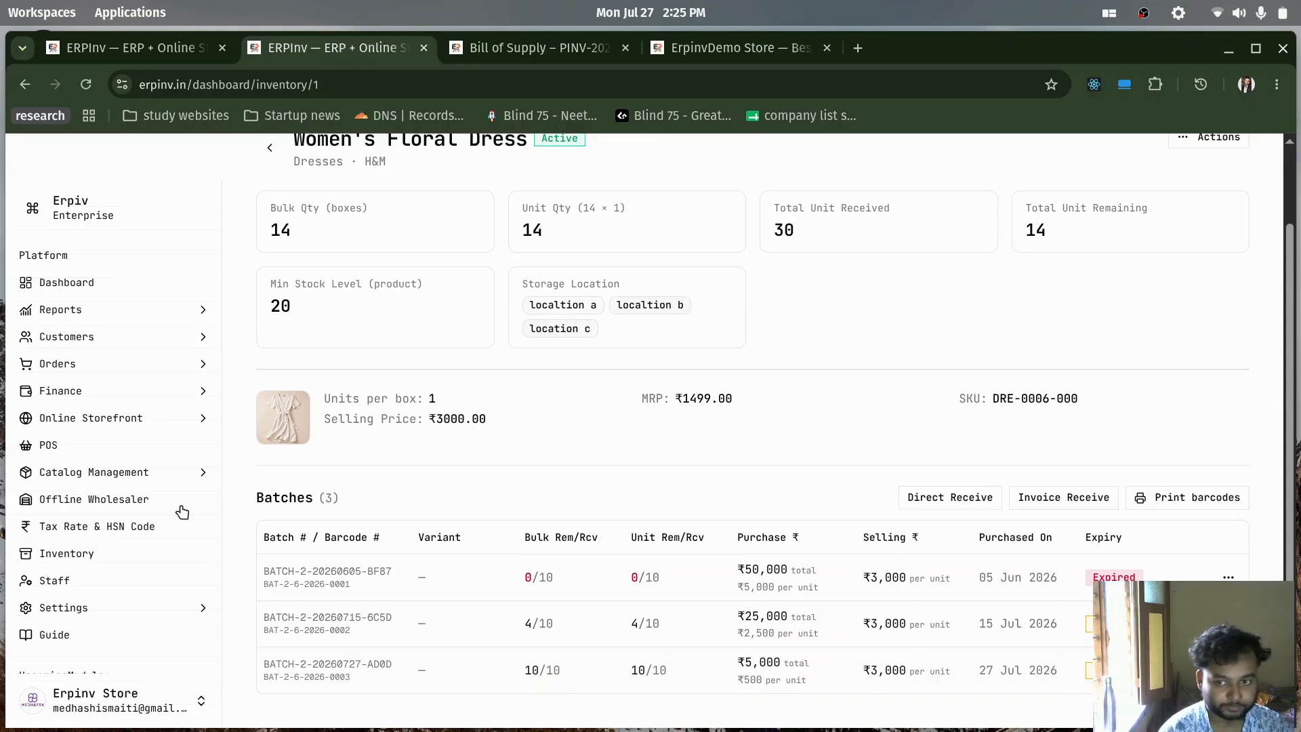
Return to the inventory list, open Stock Movements, and review the audit trail for the returned Women's Floral Dress
{"action": "scroll", "coordinate": [417, 474], "scroll_direction": "up", "scroll_amount": 2}
{"action": "left_click", "coordinate": [270, 238]}
{"action": "left_click", "coordinate": [915, 252]}
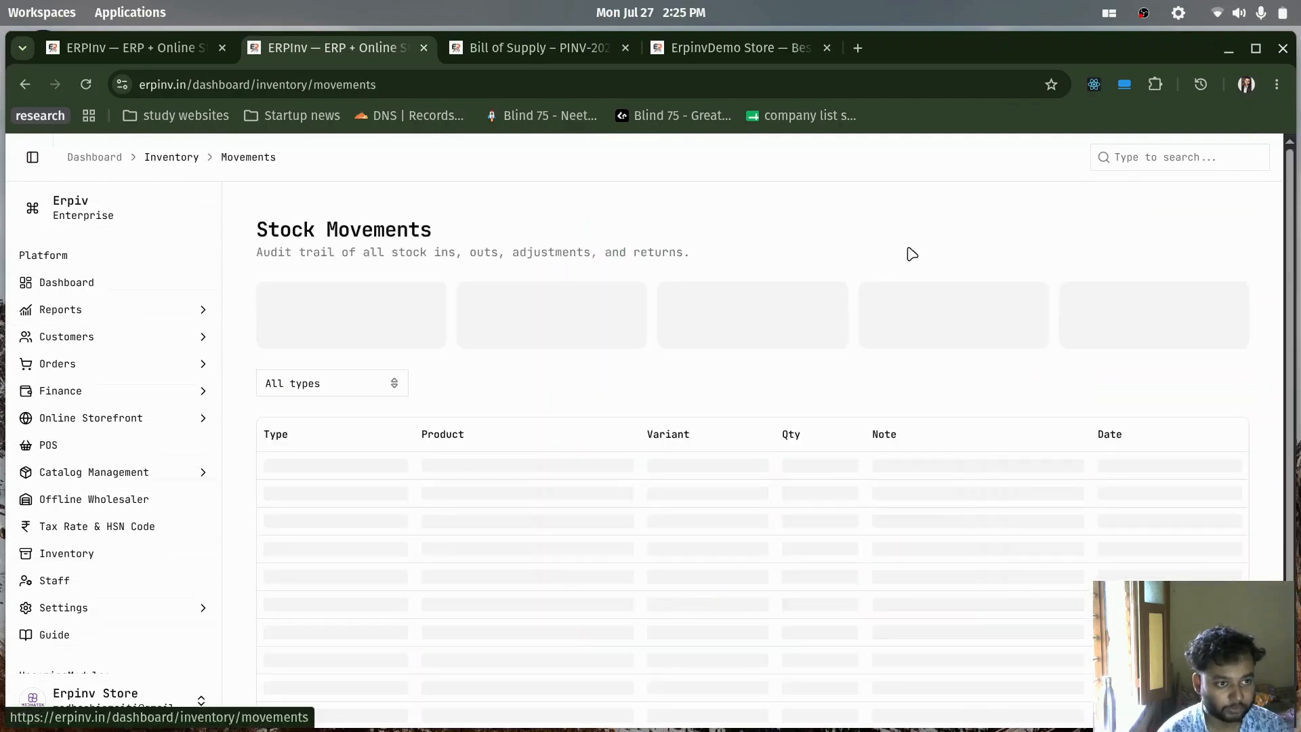
{"action": "scroll", "coordinate": [430, 508], "scroll_direction": "down", "scroll_amount": 2}
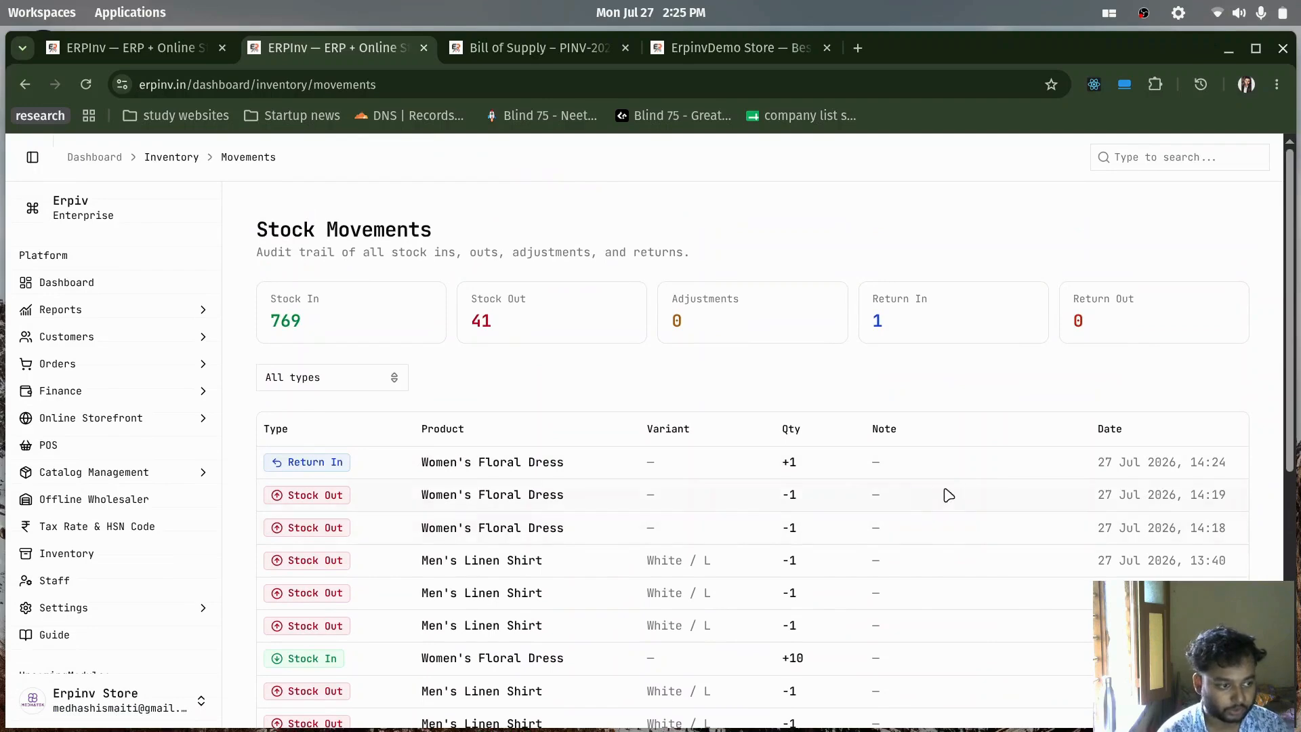
{"action": "scroll", "coordinate": [622, 519], "scroll_direction": "down", "scroll_amount": 8}
{"action": "scroll", "coordinate": [616, 518], "scroll_direction": "up", "scroll_amount": 8}
{"action": "scroll", "coordinate": [622, 526], "scroll_direction": "down", "scroll_amount": 3}
{"action": "scroll", "coordinate": [625, 527], "scroll_direction": "up", "scroll_amount": 3}
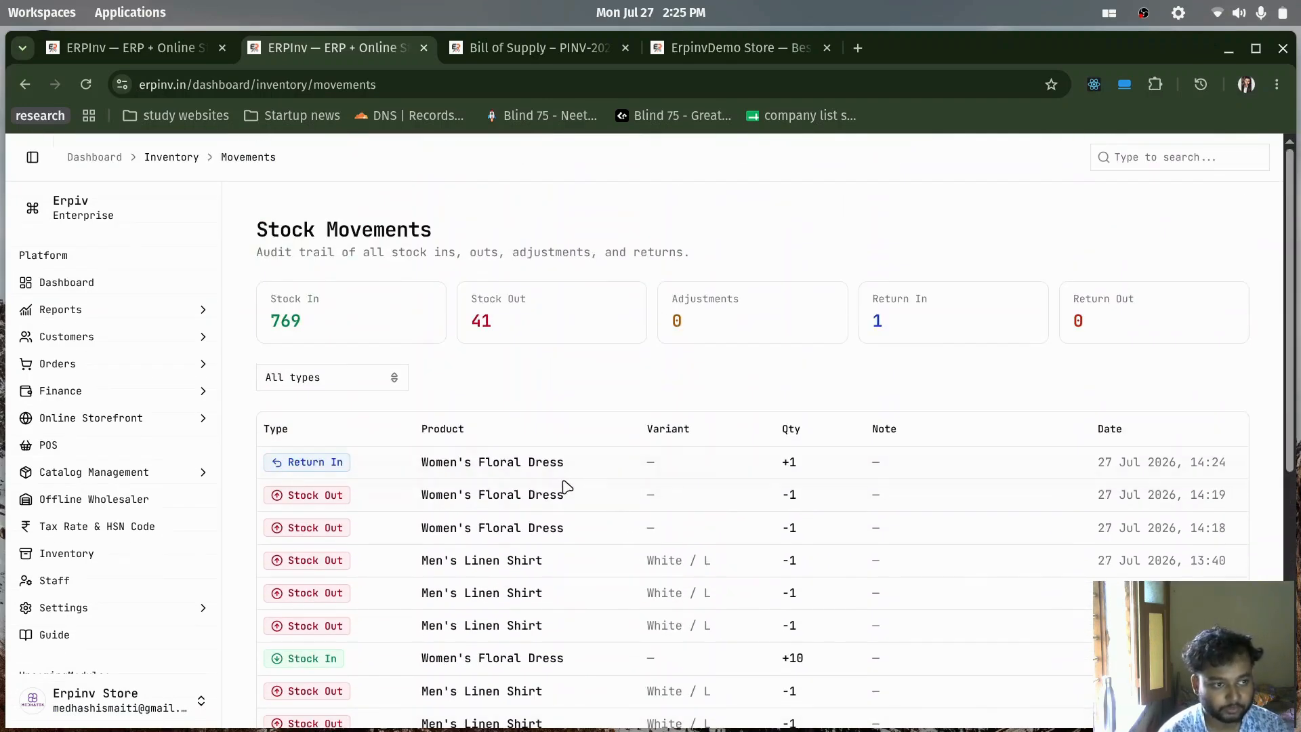
Open Inventory Reports and examine the Stock Movement entries for the Women's Floral Dress sales and return
{"action": "left_click", "coordinate": [201, 309]}
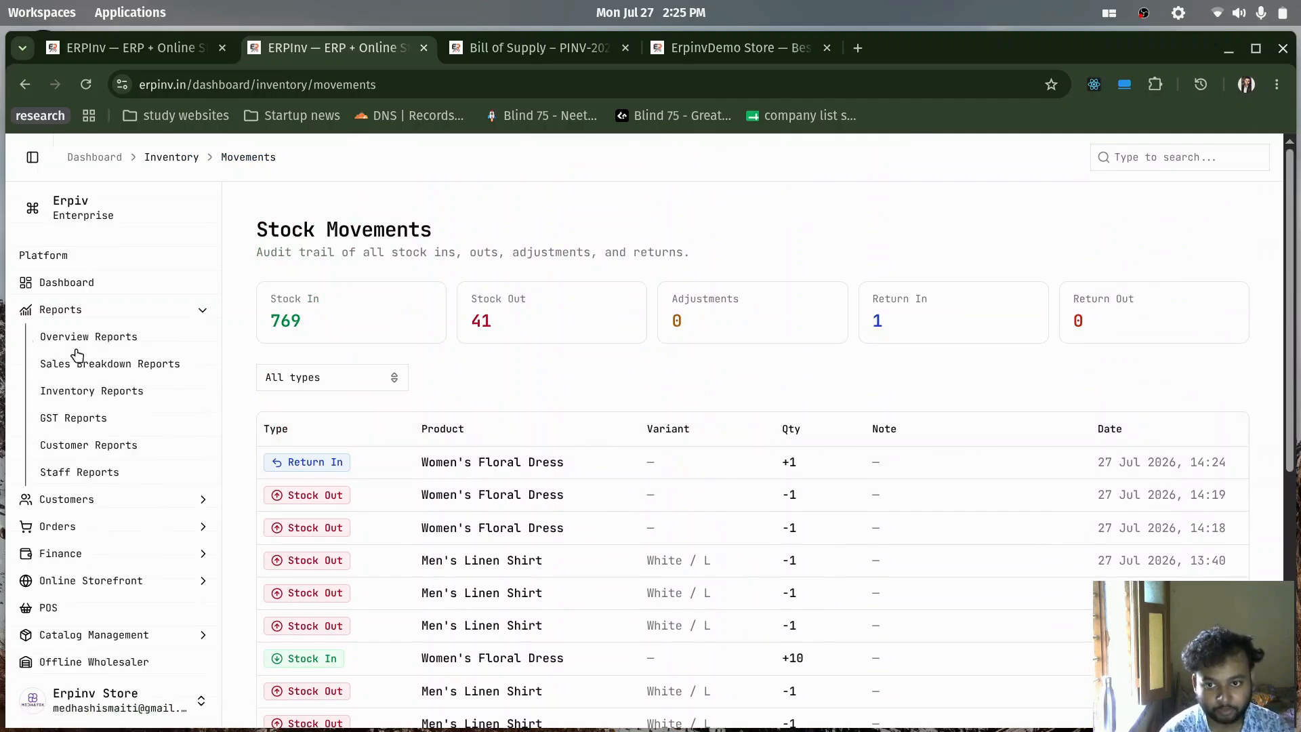
{"action": "left_click", "coordinate": [95, 393]}
{"action": "scroll", "coordinate": [522, 479], "scroll_direction": "down", "scroll_amount": 5}
{"action": "scroll", "coordinate": [505, 476], "scroll_direction": "up", "scroll_amount": 1}
{"action": "scroll", "coordinate": [502, 474], "scroll_direction": "up", "scroll_amount": 5}
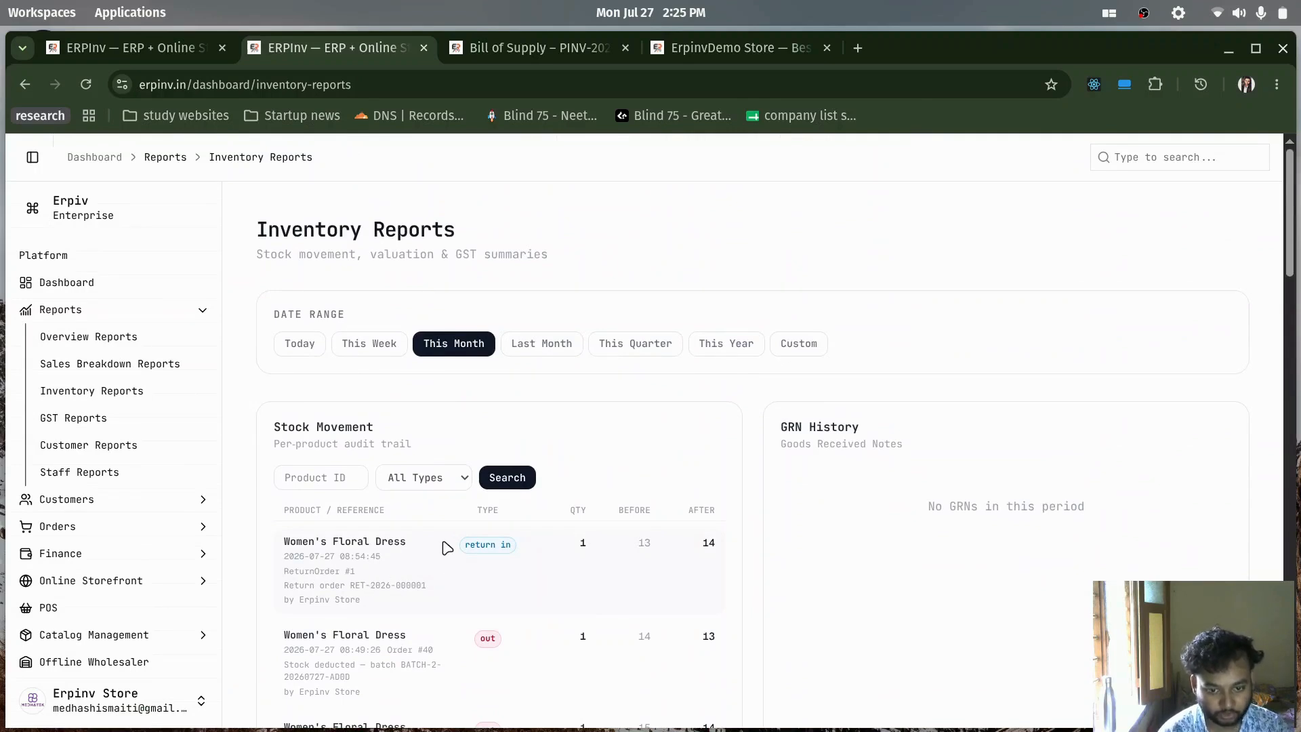
{"action": "scroll", "coordinate": [447, 547], "scroll_direction": "down", "scroll_amount": 3}
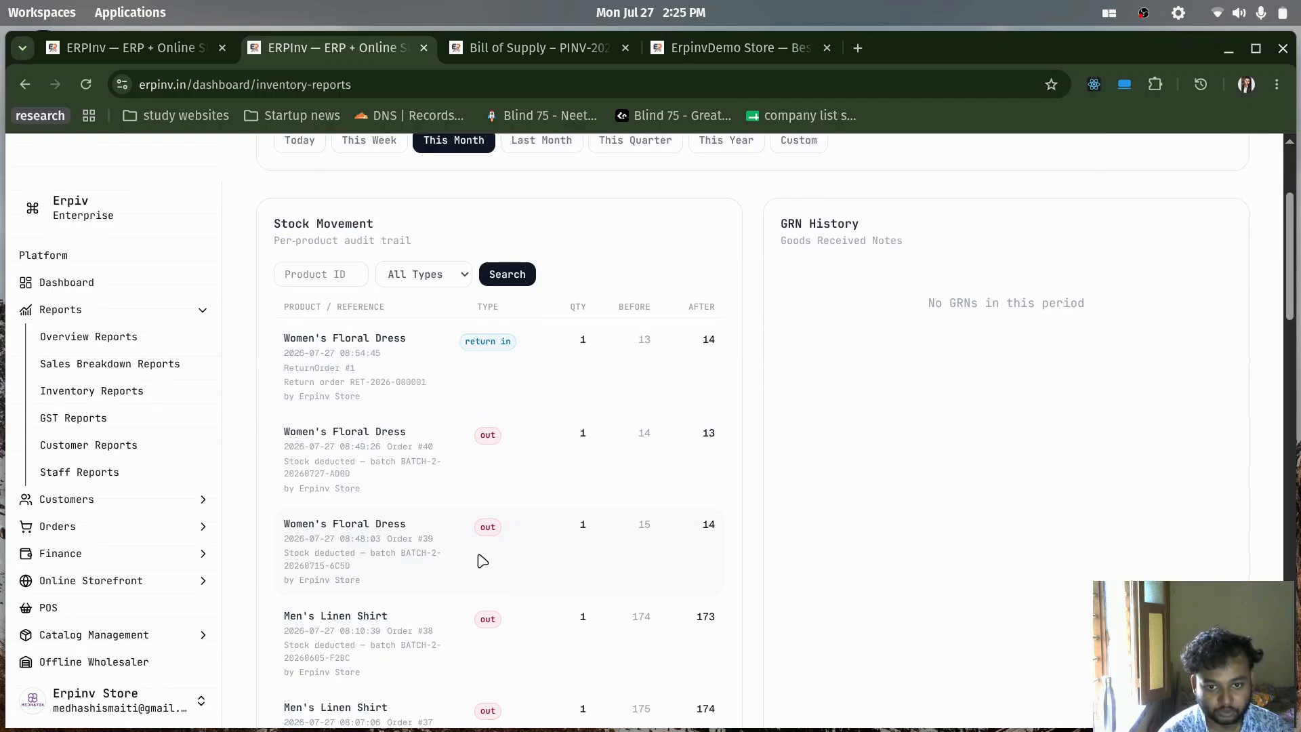
{"action": "scroll", "coordinate": [411, 505], "scroll_direction": "down", "scroll_amount": 2}
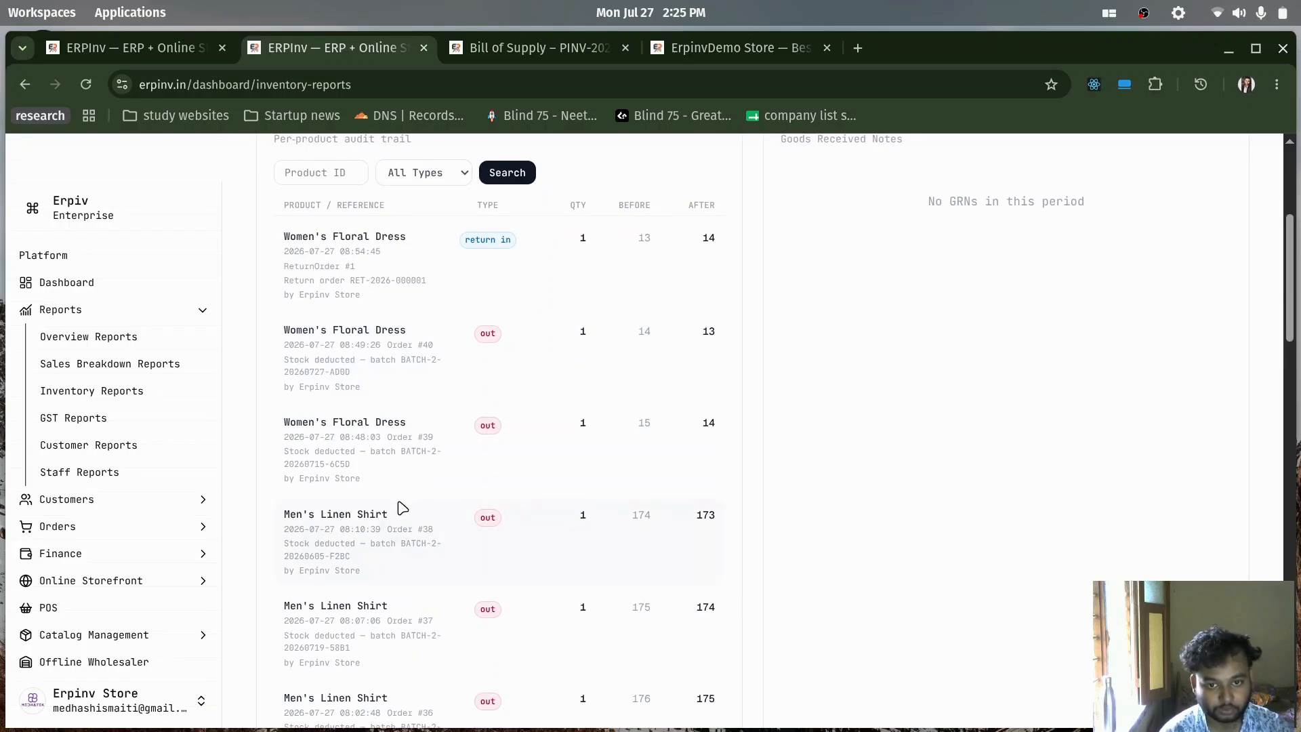
{"action": "scroll", "coordinate": [402, 508], "scroll_direction": "up", "scroll_amount": 6}
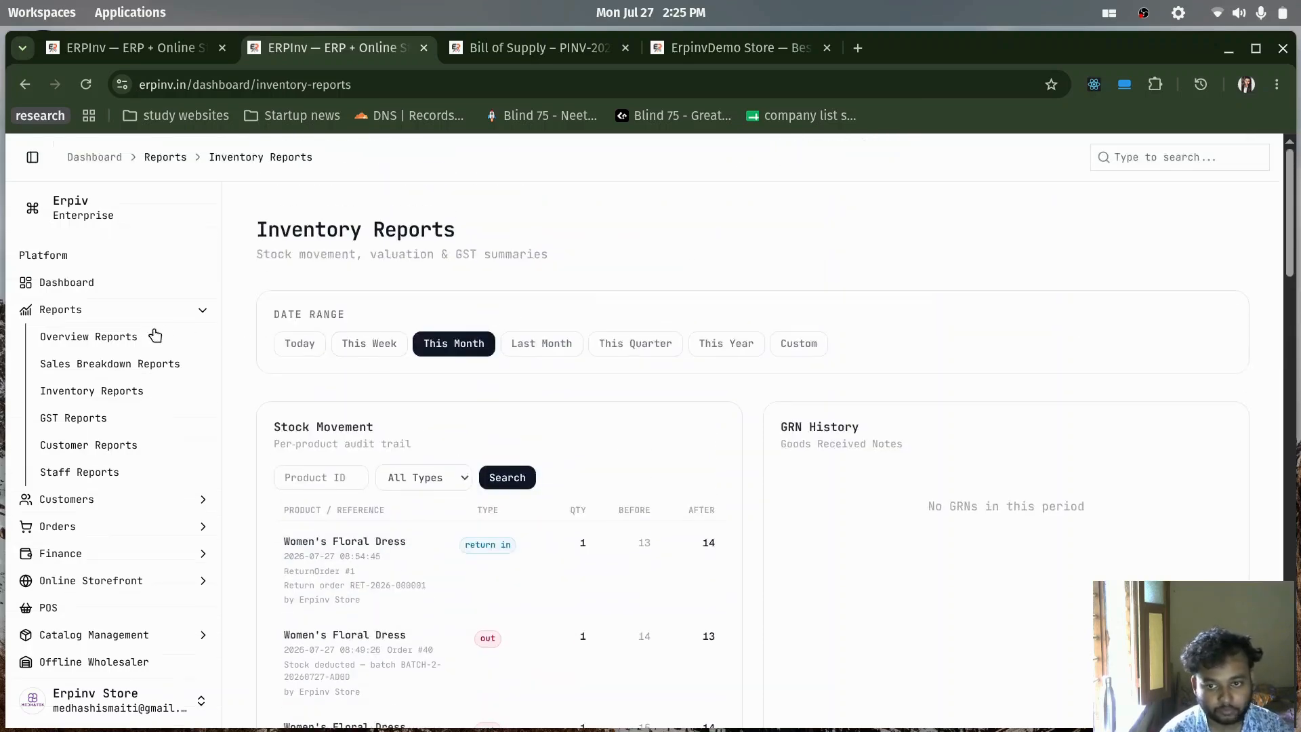
Open GST Reports and review the GSTR-1 summary, B2B vs B2C split, interstate split and tax by rate slab
{"action": "left_click", "coordinate": [67, 416]}
{"action": "scroll", "coordinate": [600, 424], "scroll_direction": "down", "scroll_amount": 5}
{"action": "scroll", "coordinate": [601, 425], "scroll_direction": "down", "scroll_amount": 4}
{"action": "scroll", "coordinate": [636, 445], "scroll_direction": "up", "scroll_amount": 8}
{"action": "scroll", "coordinate": [745, 461], "scroll_direction": "down", "scroll_amount": 8}
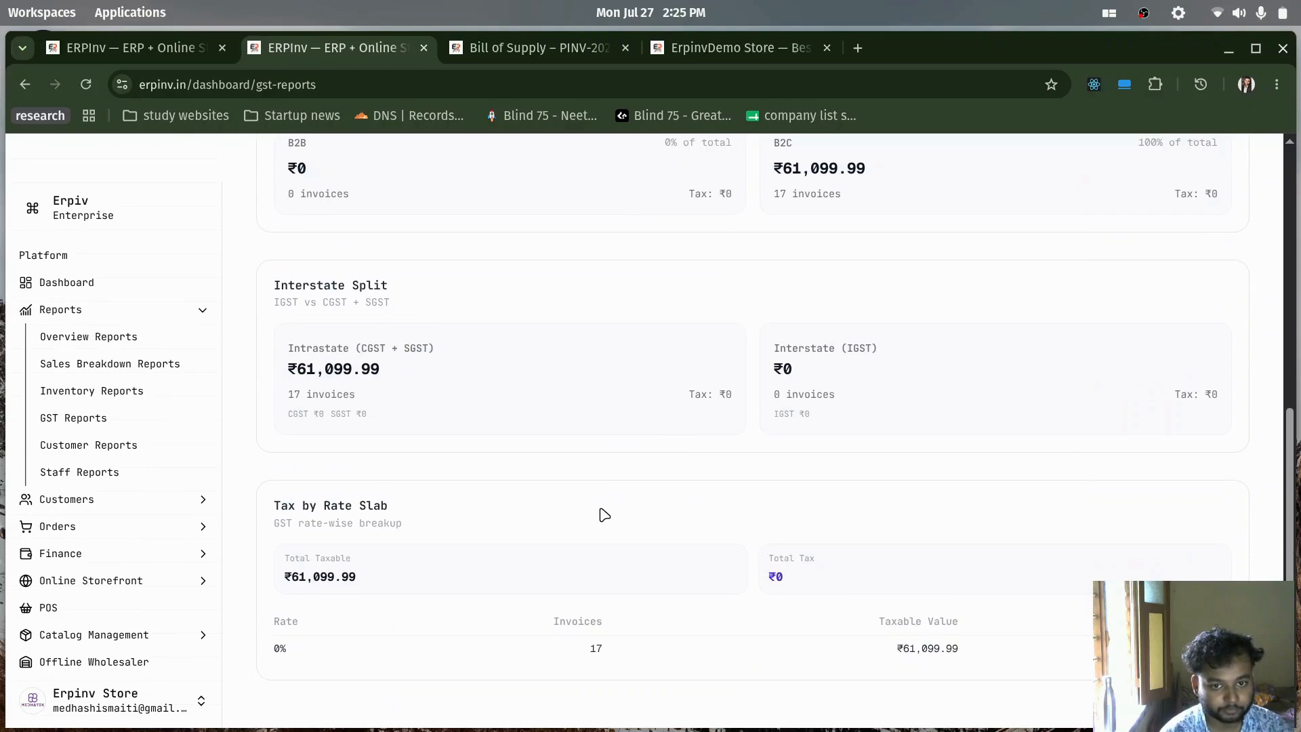
{"action": "scroll", "coordinate": [603, 516], "scroll_direction": "up", "scroll_amount": 10}
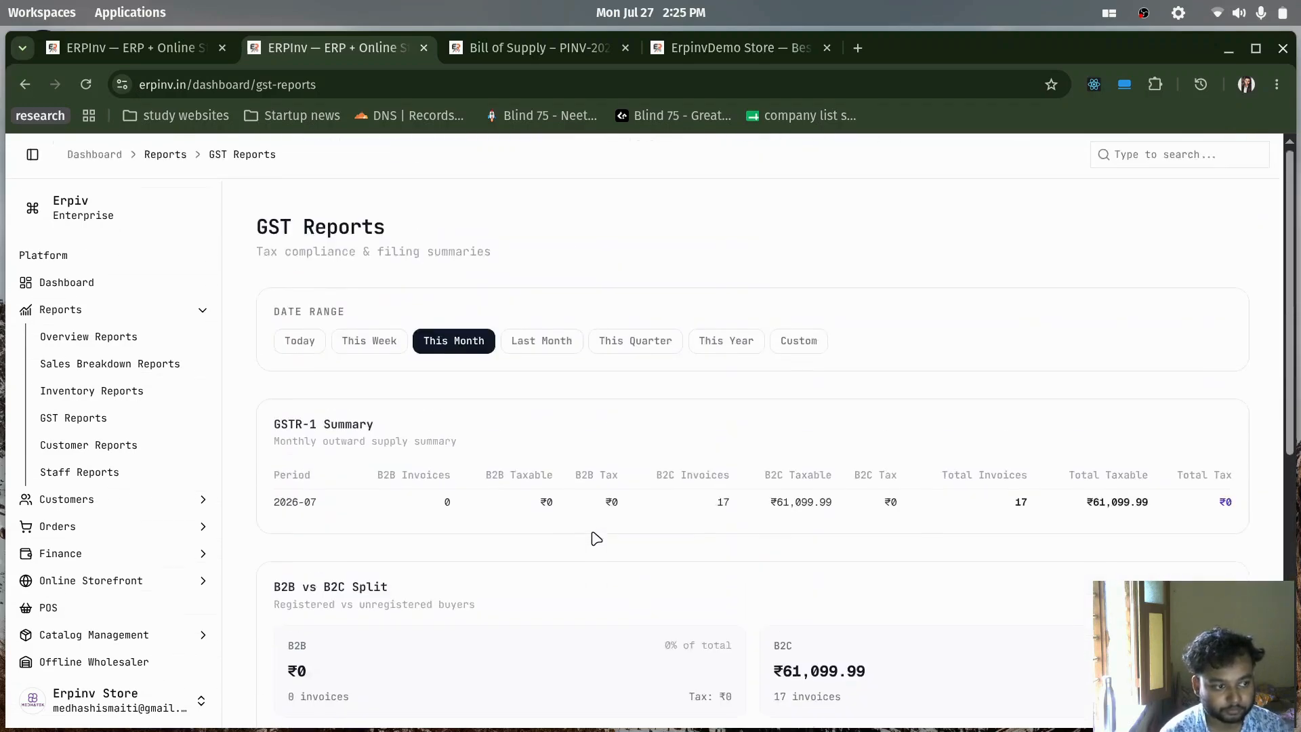
{"action": "scroll", "coordinate": [595, 539], "scroll_direction": "down", "scroll_amount": 3}
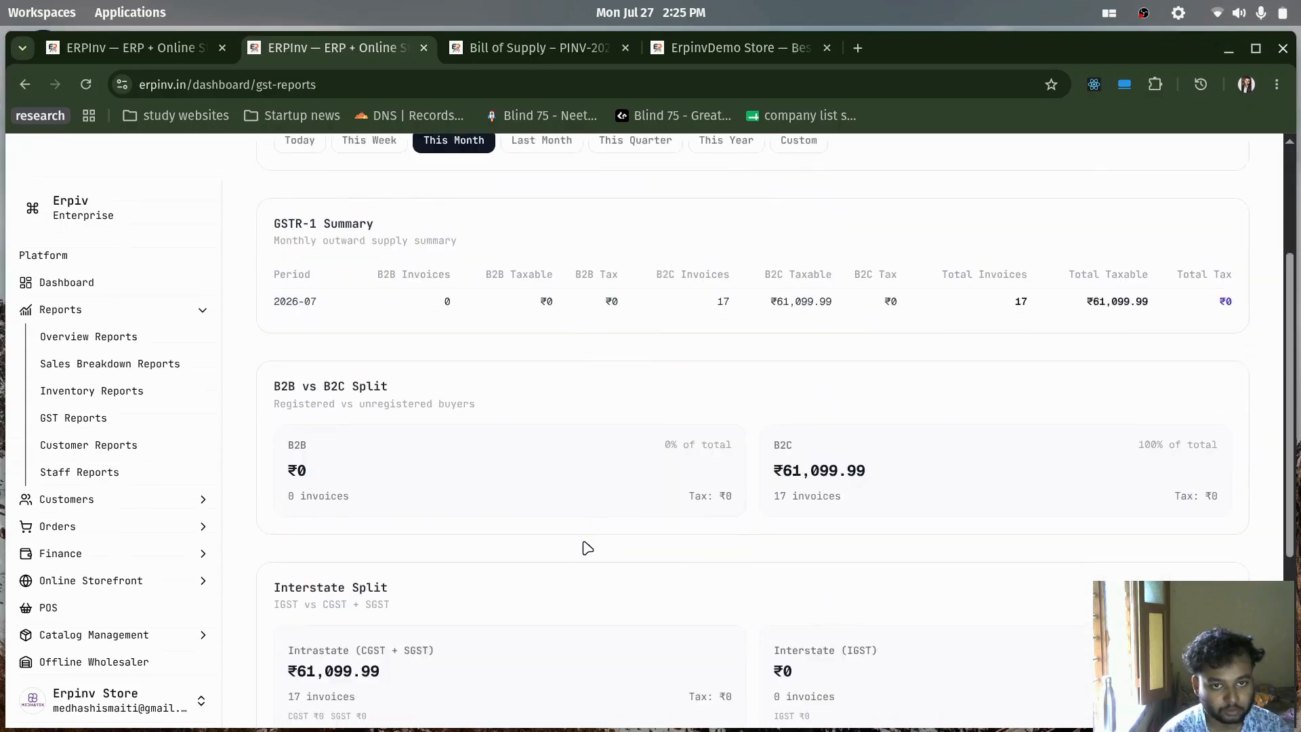
{"action": "scroll", "coordinate": [587, 548], "scroll_direction": "down", "scroll_amount": 5}
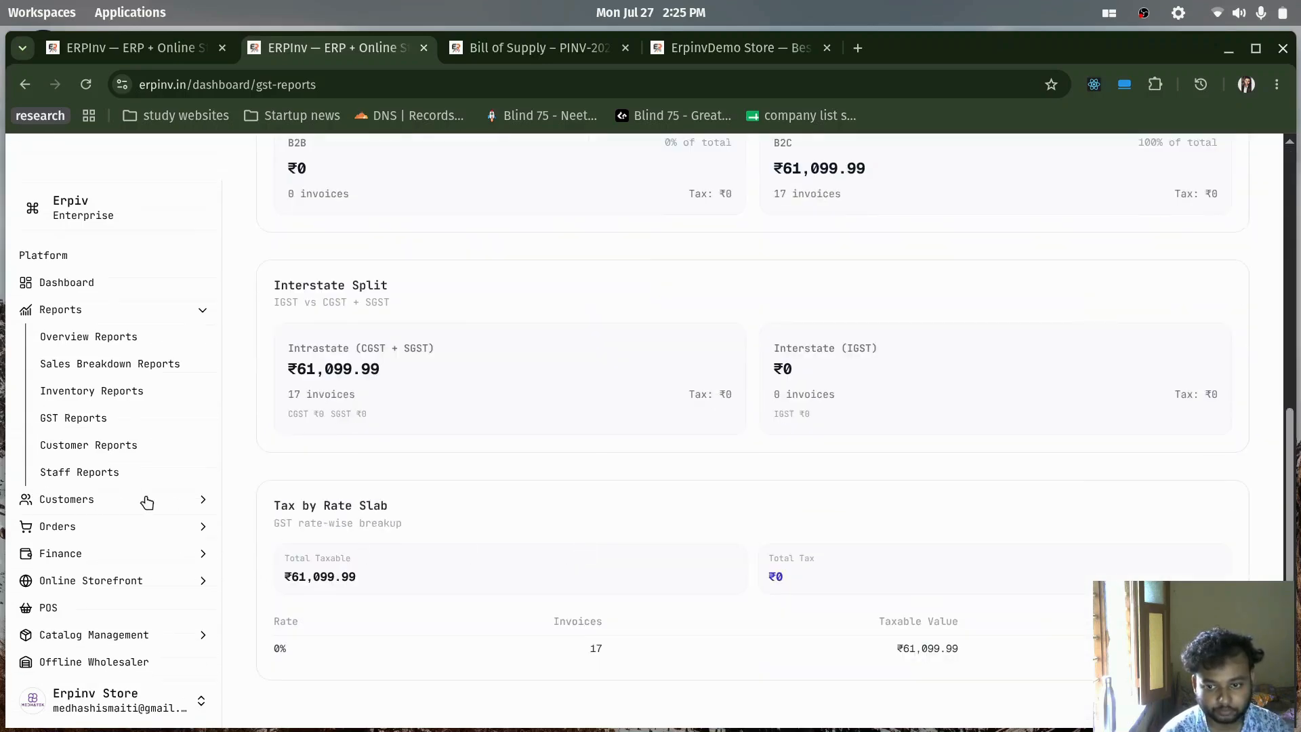
View the offline customer list and open the Offline Wholesalers list
{"action": "left_click", "coordinate": [203, 499]}
{"action": "left_click", "coordinate": [96, 531]}
{"action": "scroll", "coordinate": [102, 530], "scroll_direction": "down", "scroll_amount": 2}
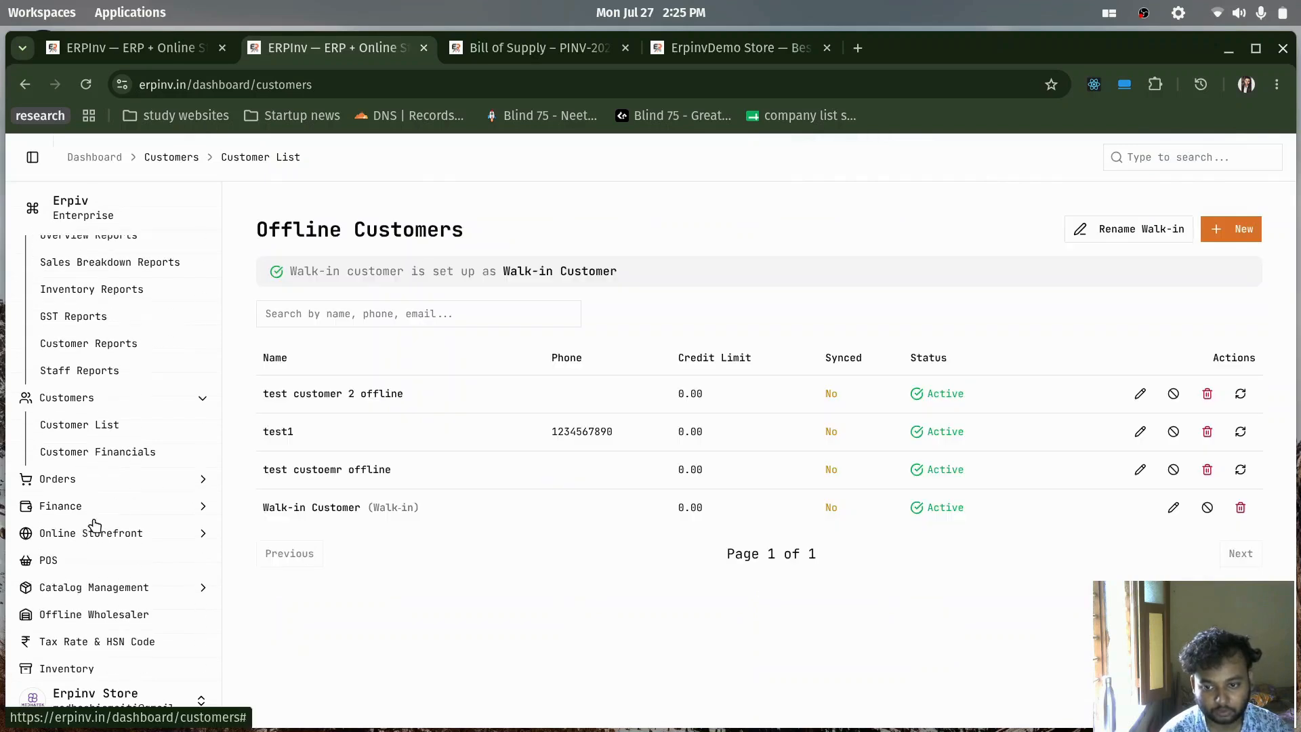
{"action": "scroll", "coordinate": [165, 573], "scroll_direction": "down", "scroll_amount": 2}
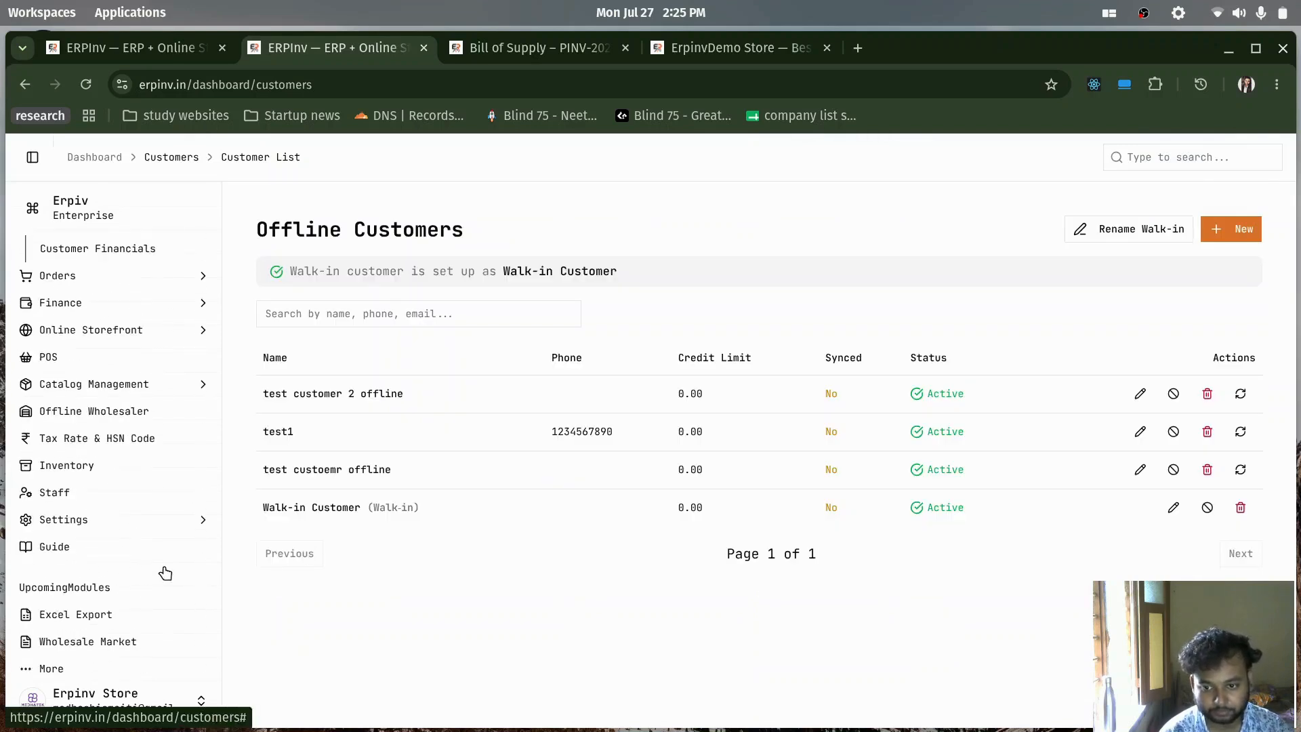
{"action": "left_click", "coordinate": [149, 515]}
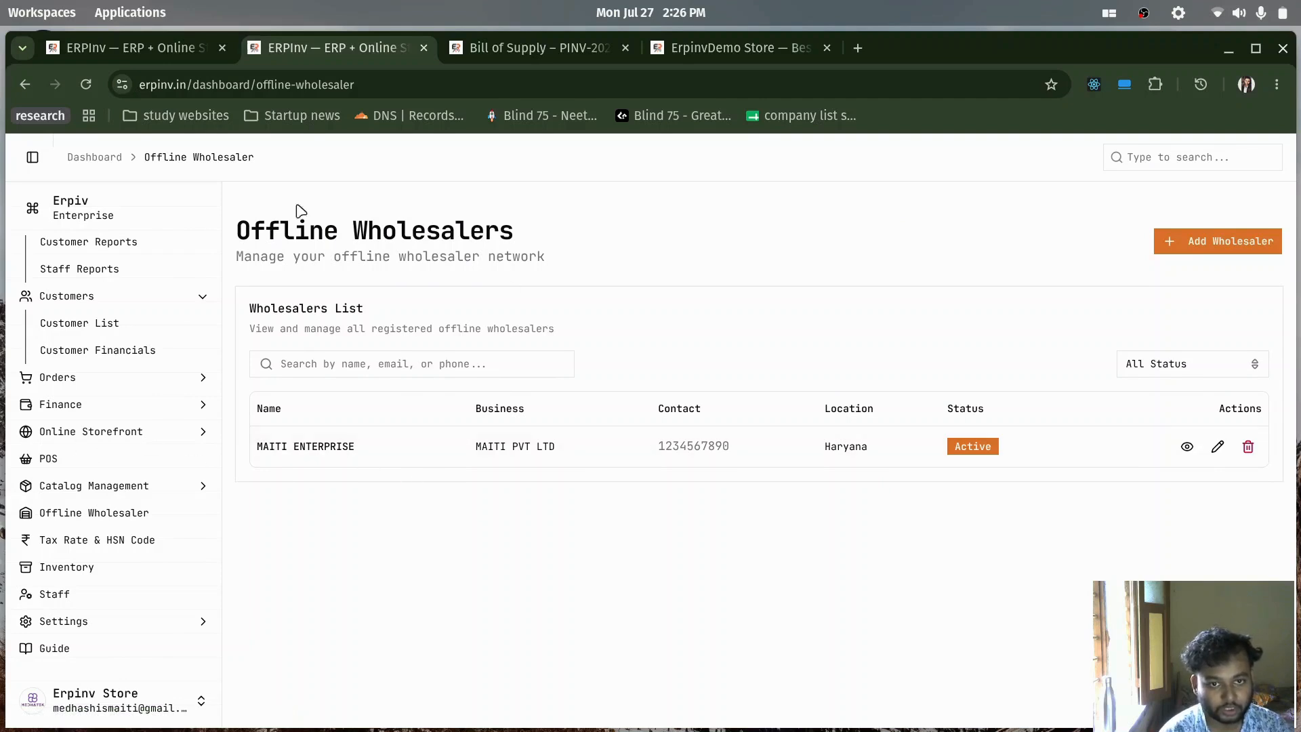
Open the form for adding a wholesaler, look through its contact, address and GST fields, and return to the list without saving
{"action": "left_click", "coordinate": [1193, 251]}
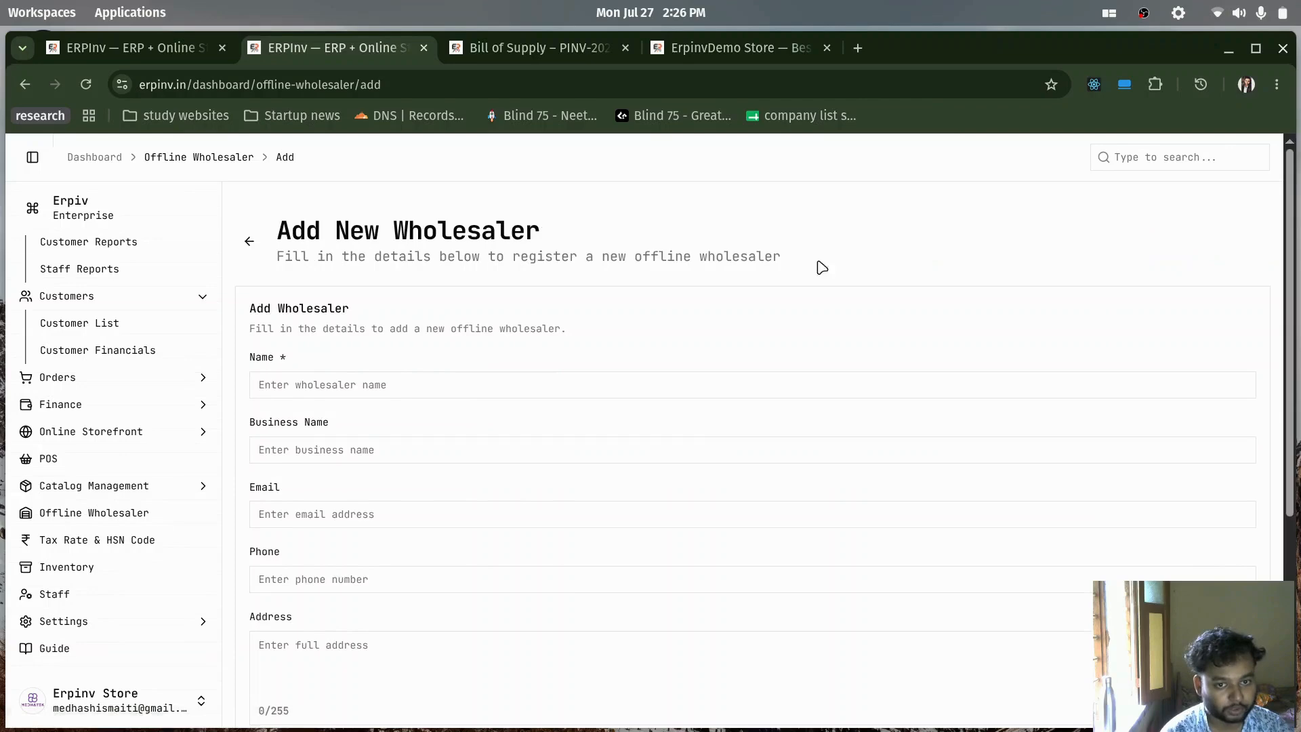
{"action": "scroll", "coordinate": [424, 553], "scroll_direction": "down", "scroll_amount": 5}
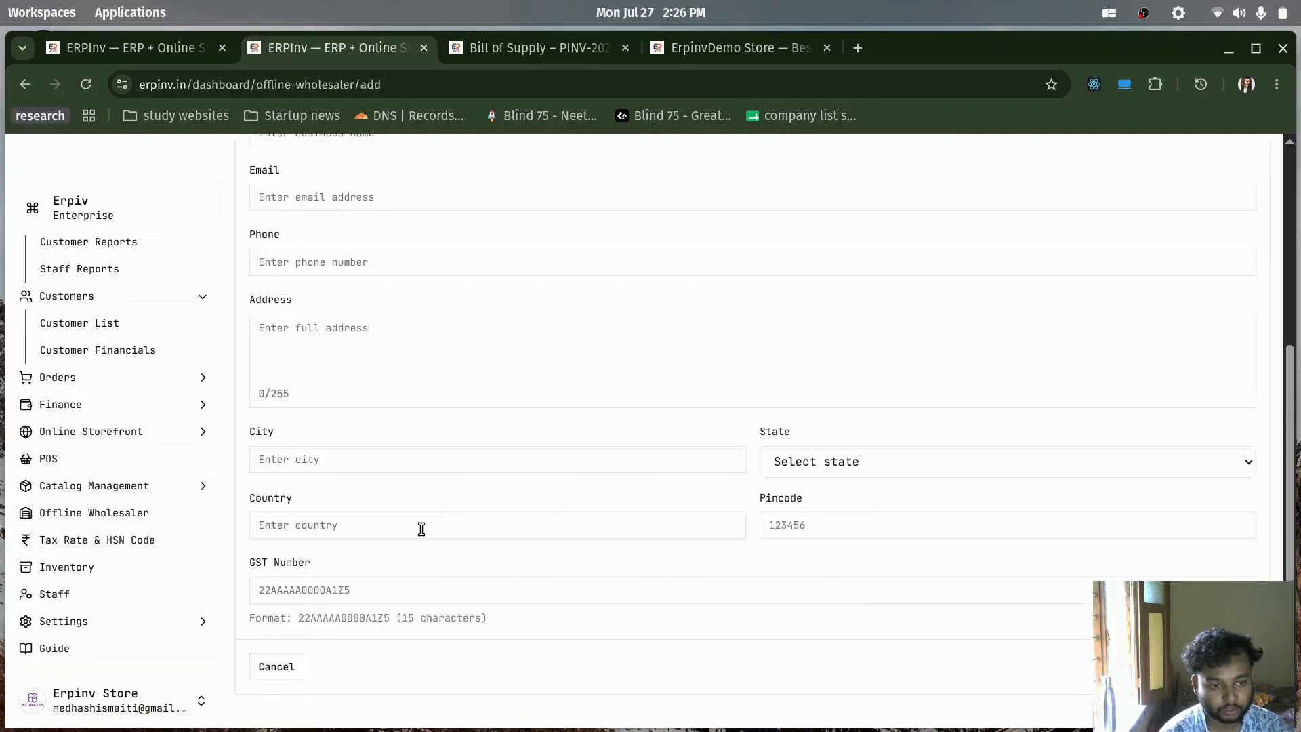
{"action": "scroll", "coordinate": [881, 578], "scroll_direction": "up", "scroll_amount": 5}
{"action": "scroll", "coordinate": [879, 576], "scroll_direction": "down", "scroll_amount": 5}
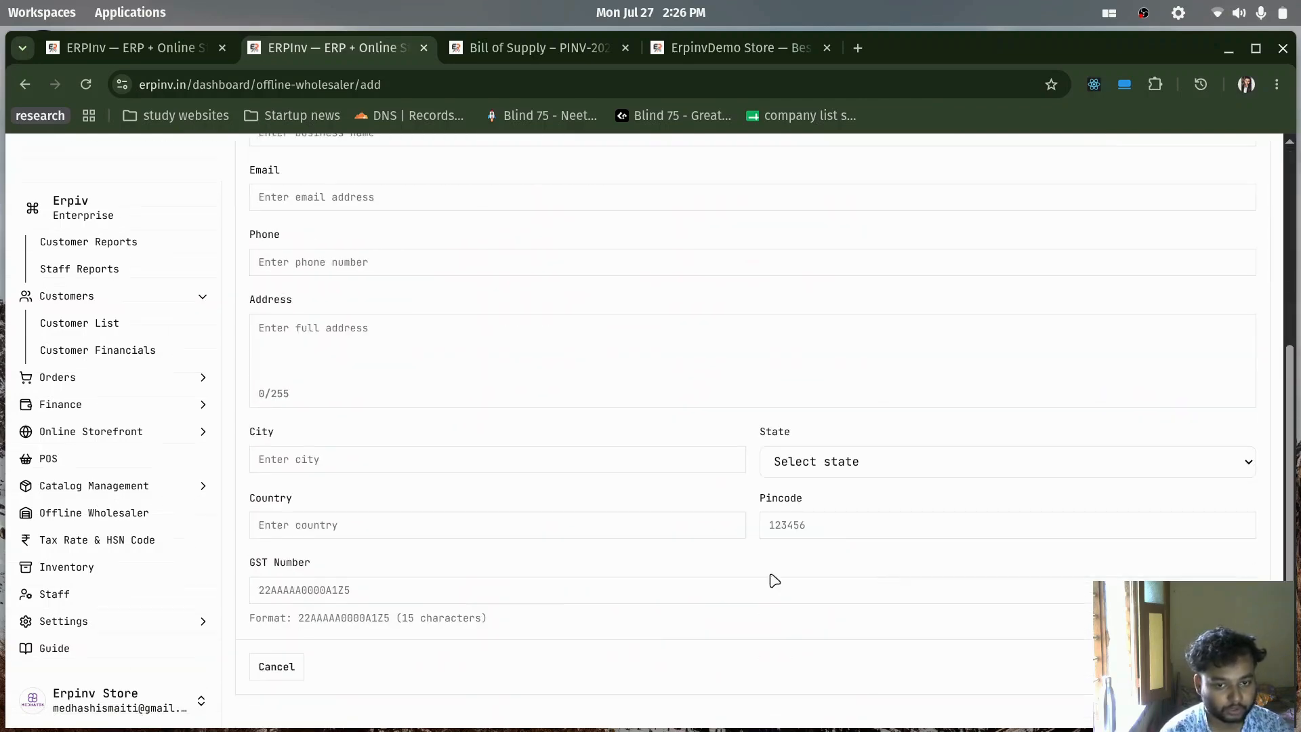
{"action": "scroll", "coordinate": [515, 581], "scroll_direction": "up", "scroll_amount": 5}
{"action": "scroll", "coordinate": [502, 579], "scroll_direction": "down", "scroll_amount": 5}
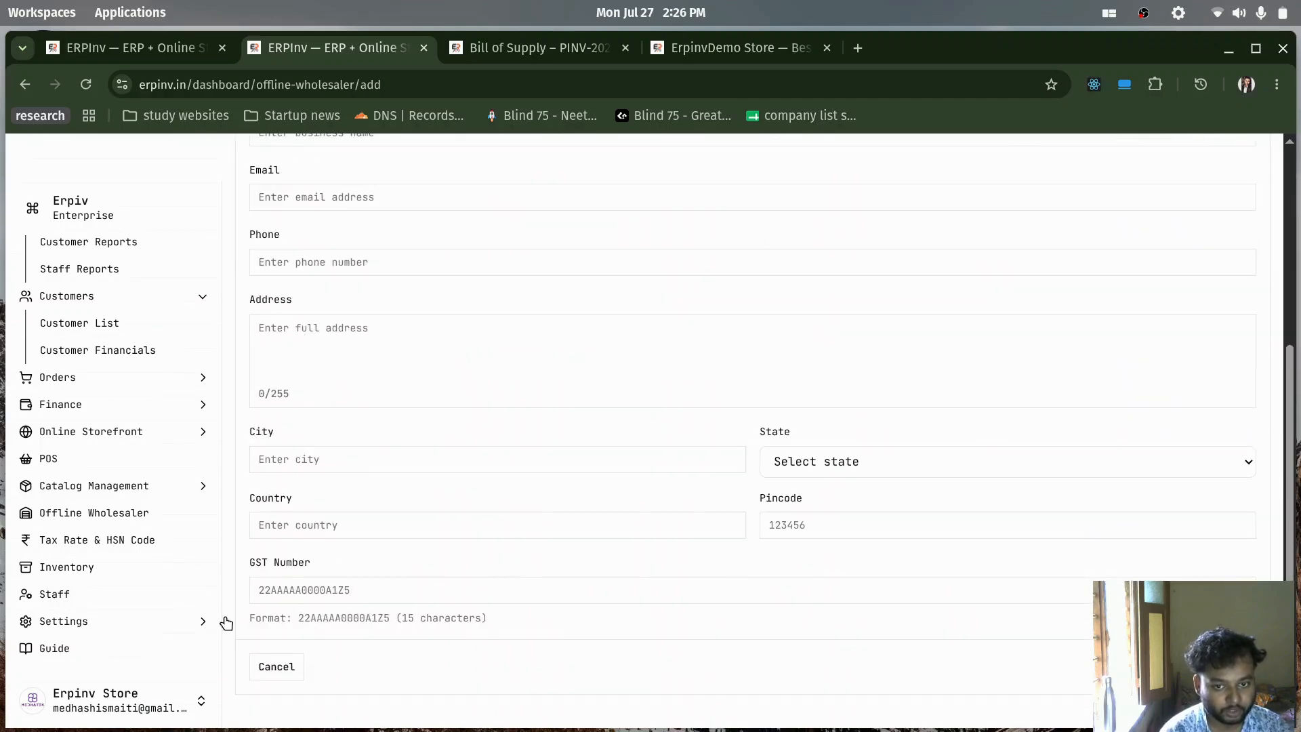
{"action": "scroll", "coordinate": [716, 588], "scroll_direction": "up", "scroll_amount": 5}
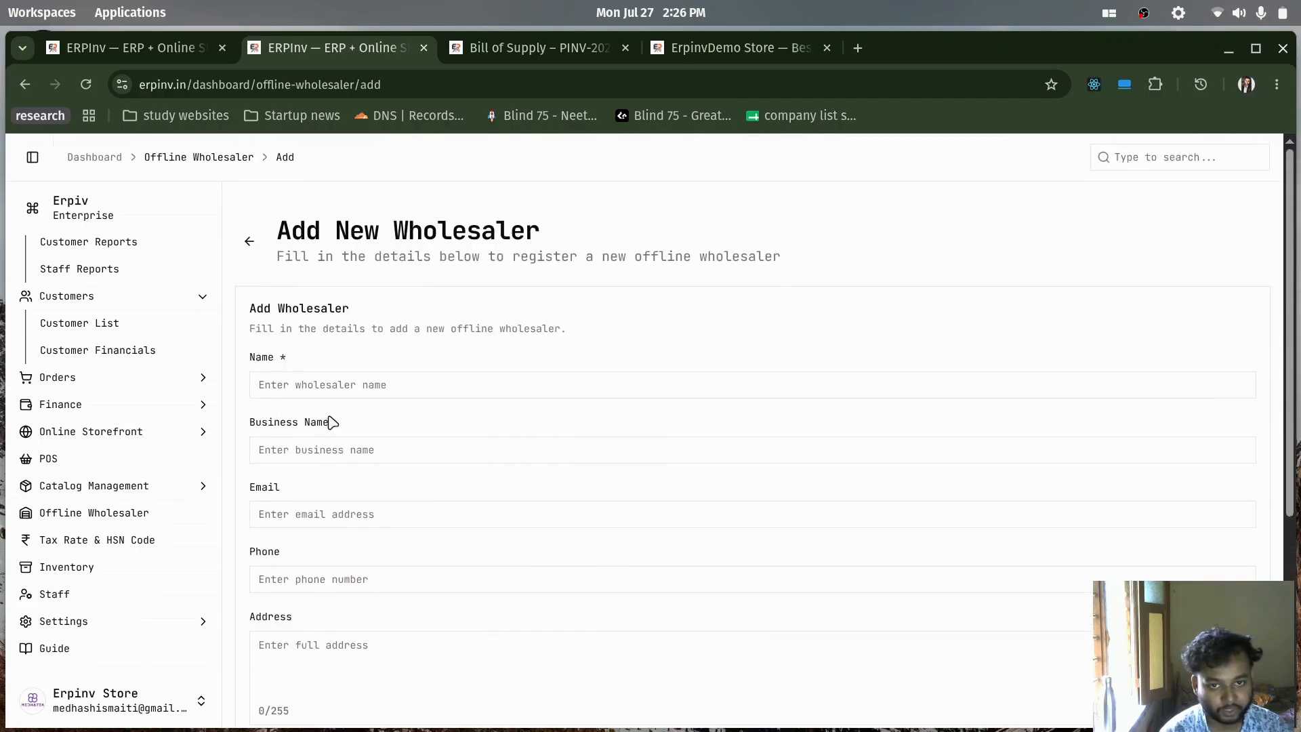
{"action": "left_click", "coordinate": [246, 255]}
Open the Business settings and review the business profile down to the GST Number field under GST Details
{"action": "scroll", "coordinate": [131, 532], "scroll_direction": "down", "scroll_amount": 3}
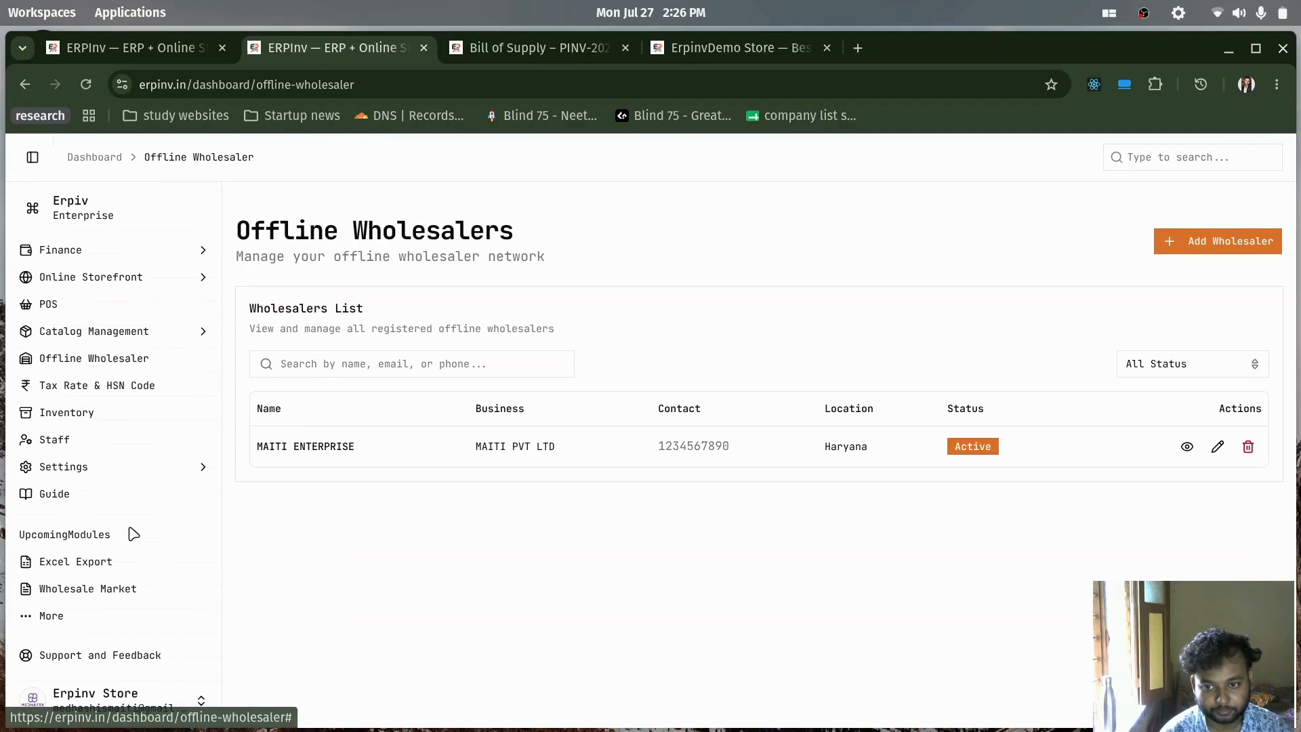
{"action": "left_click", "coordinate": [200, 466]}
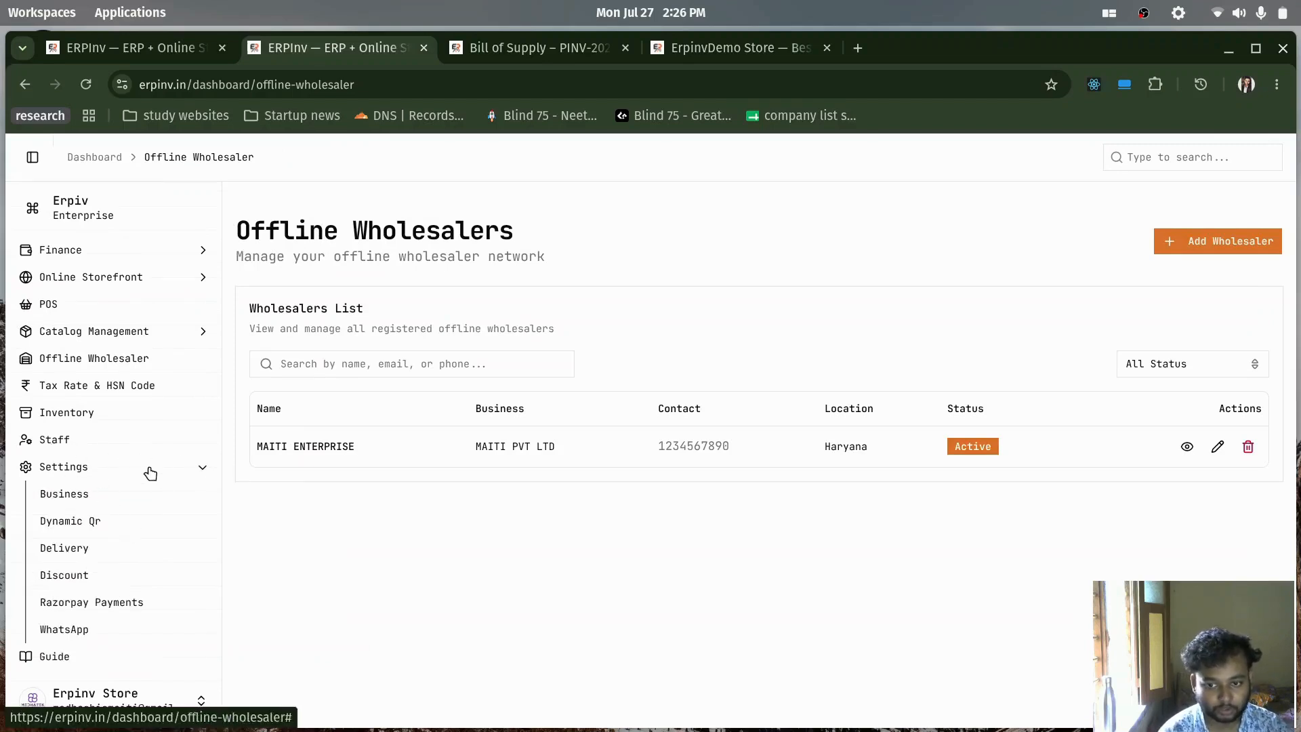
{"action": "left_click", "coordinate": [68, 500]}
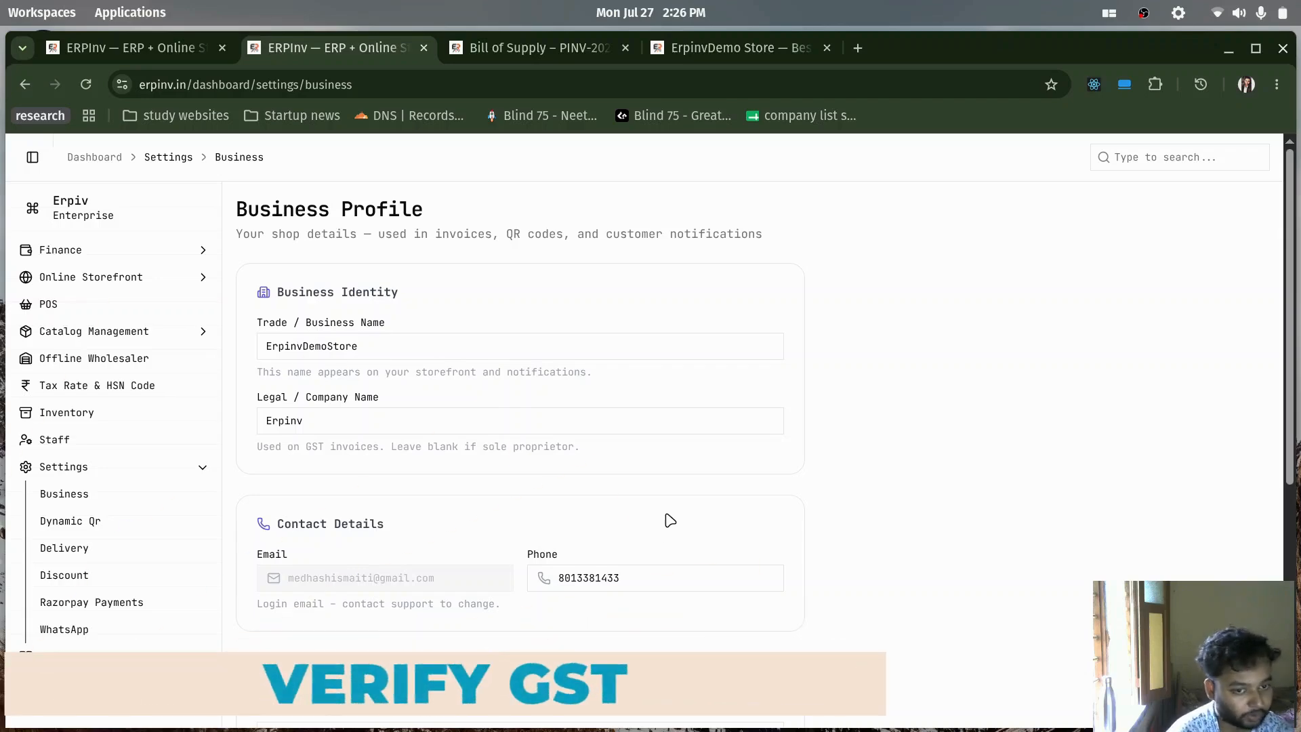
{"action": "scroll", "coordinate": [659, 514], "scroll_direction": "down", "scroll_amount": 4}
{"action": "scroll", "coordinate": [474, 482], "scroll_direction": "down", "scroll_amount": 2}
{"action": "scroll", "coordinate": [440, 468], "scroll_direction": "up", "scroll_amount": 6}
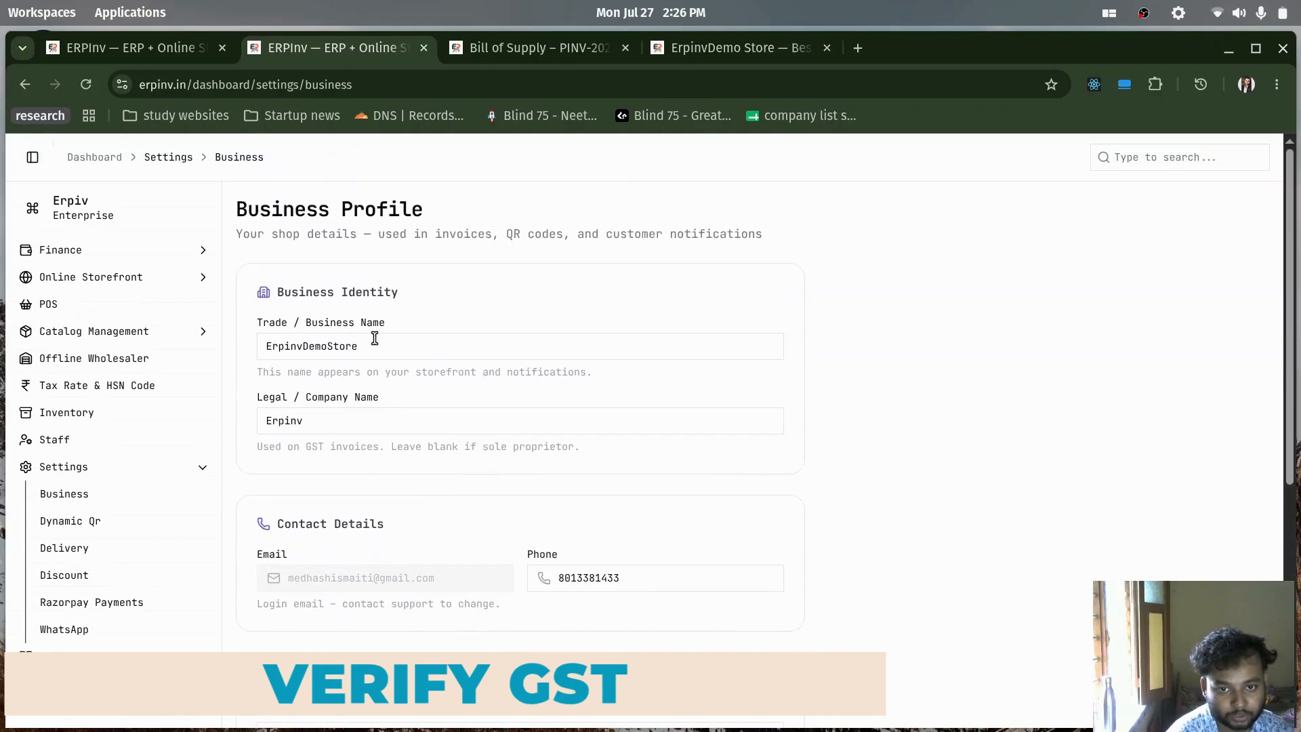
{"action": "scroll", "coordinate": [407, 393], "scroll_direction": "down", "scroll_amount": 6}
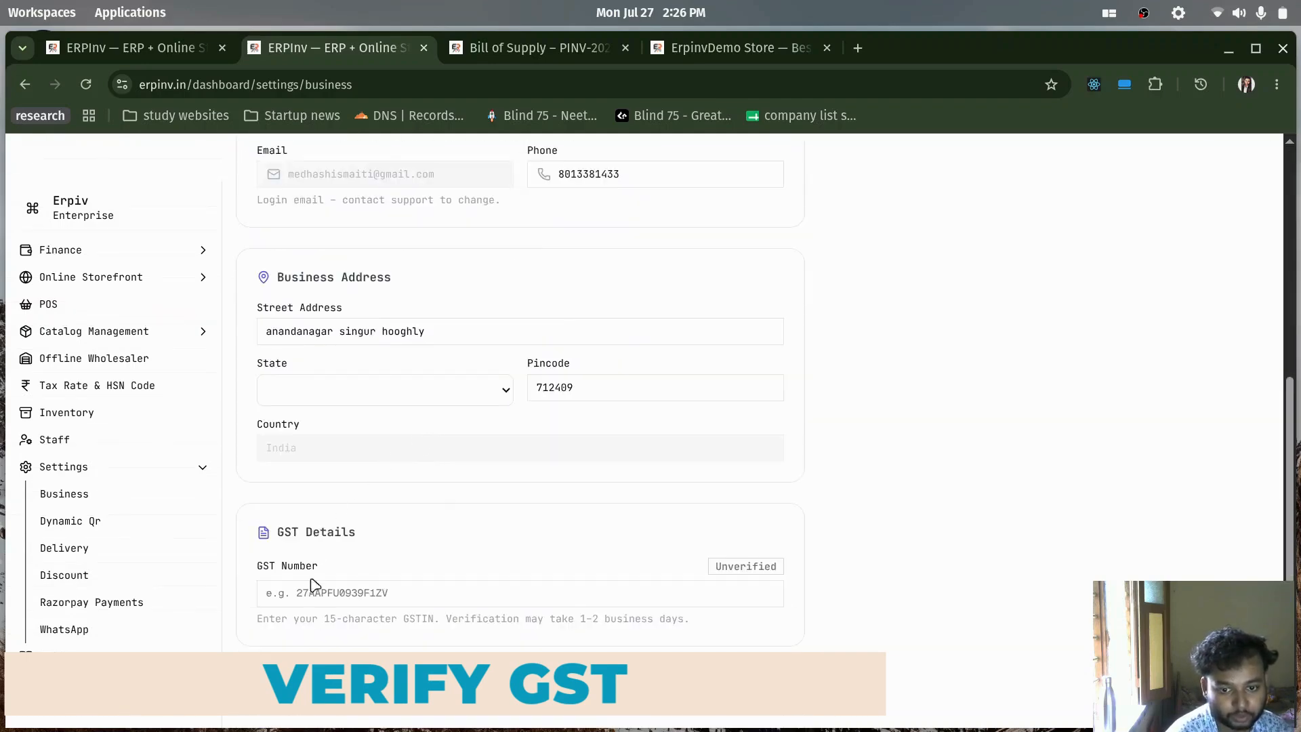
{"action": "left_click", "coordinate": [324, 594]}
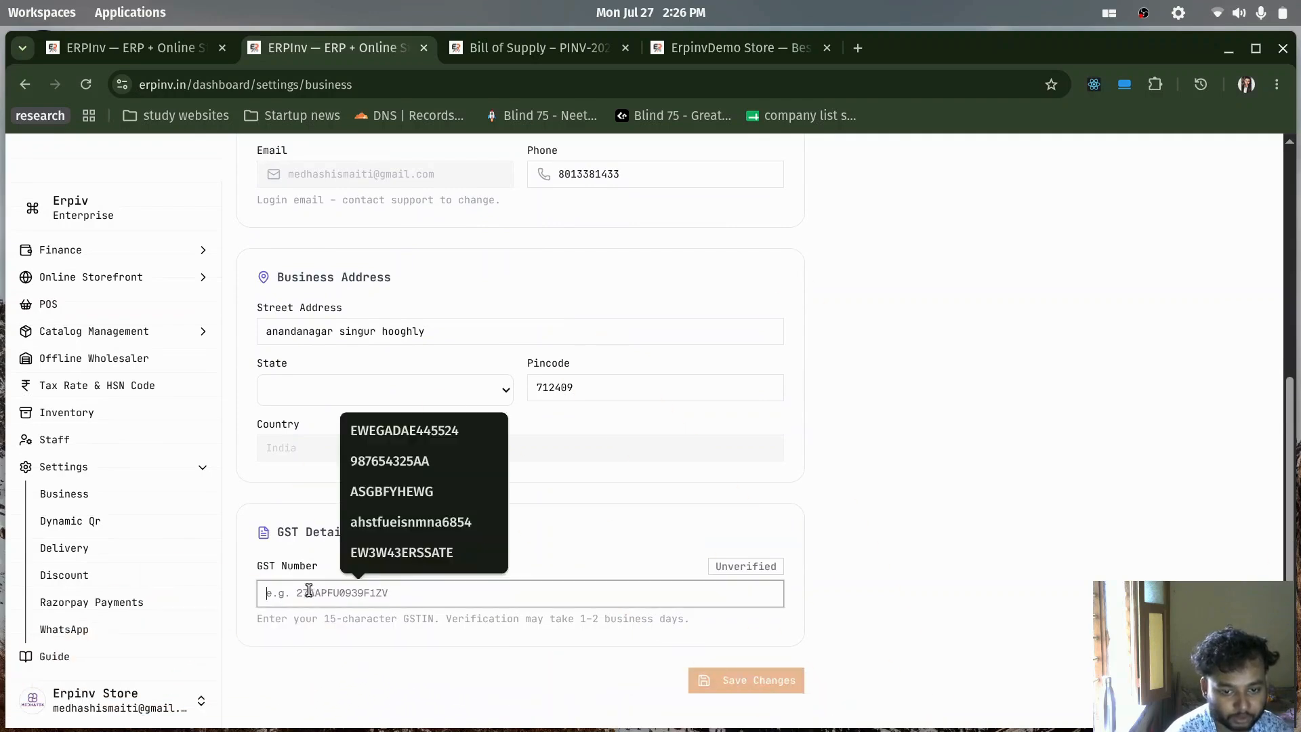
{"action": "left_click", "coordinate": [842, 533]}
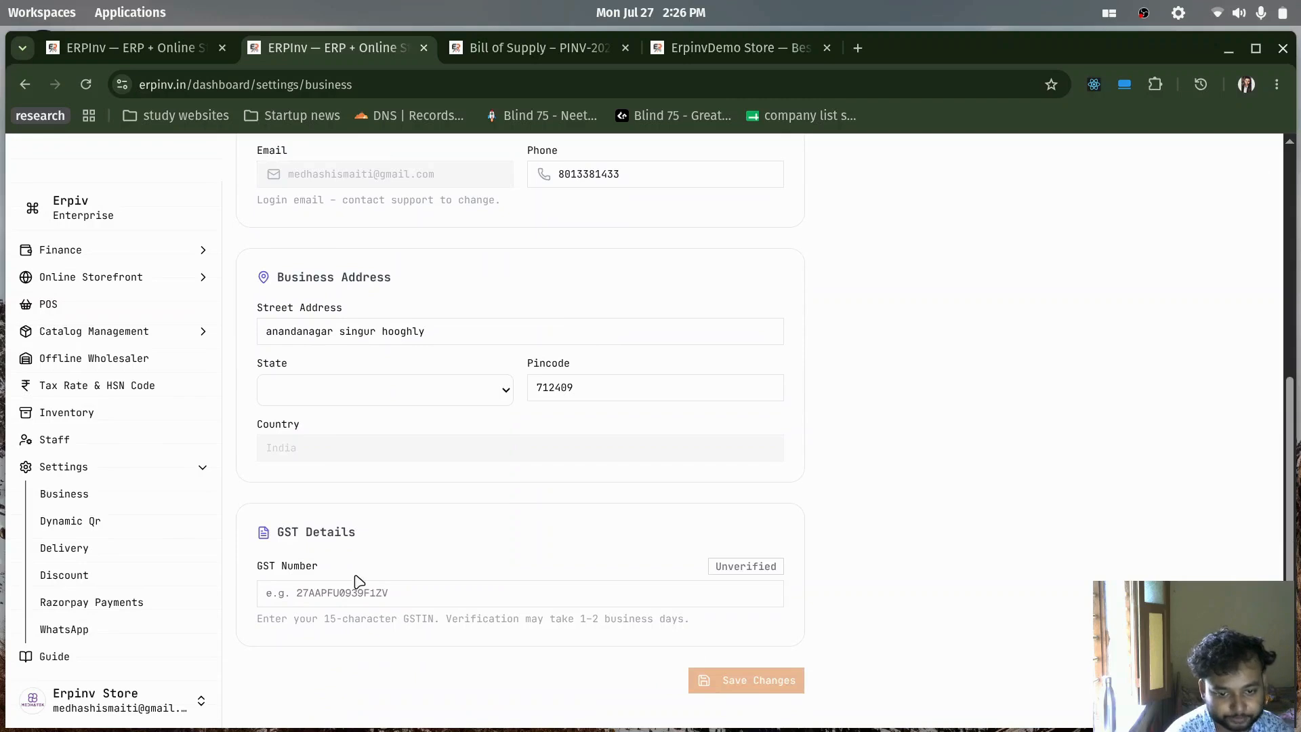
Open the Support and Feedback page to view the support contact details
{"action": "scroll", "coordinate": [67, 538], "scroll_direction": "down", "scroll_amount": 3}
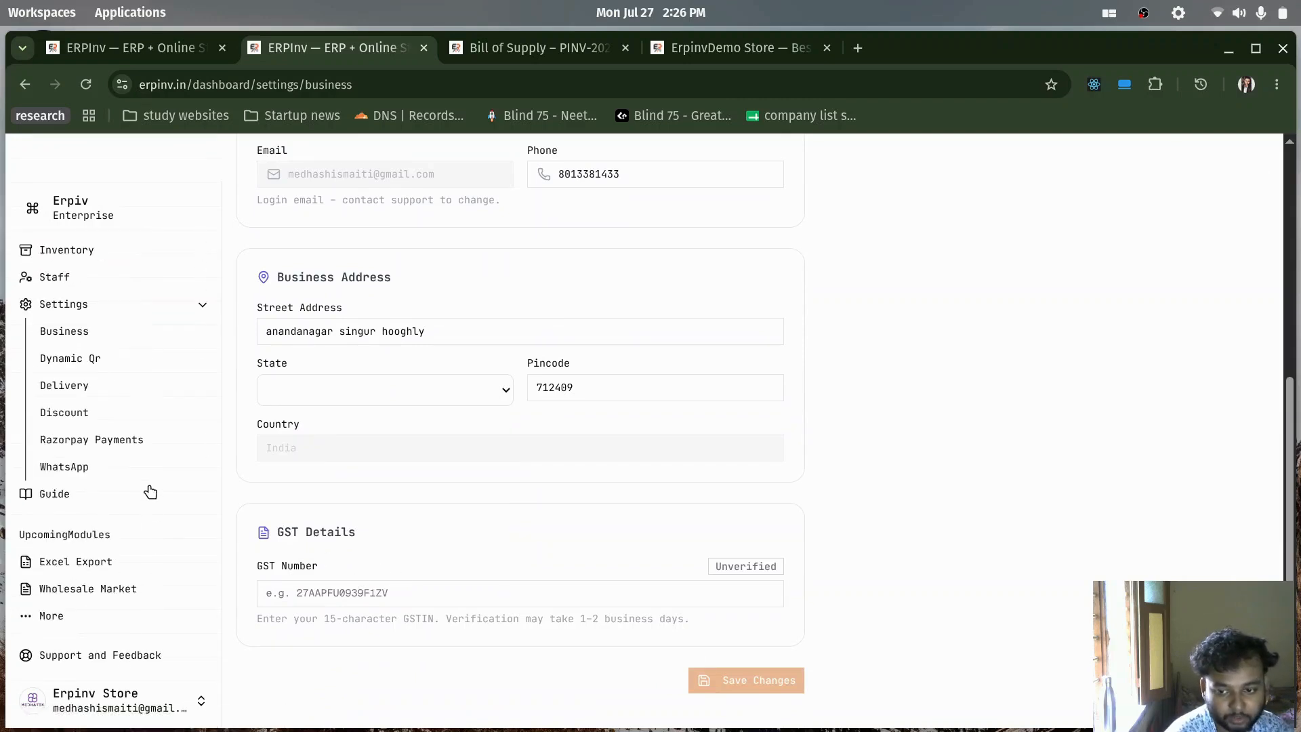
{"action": "left_click", "coordinate": [119, 664]}
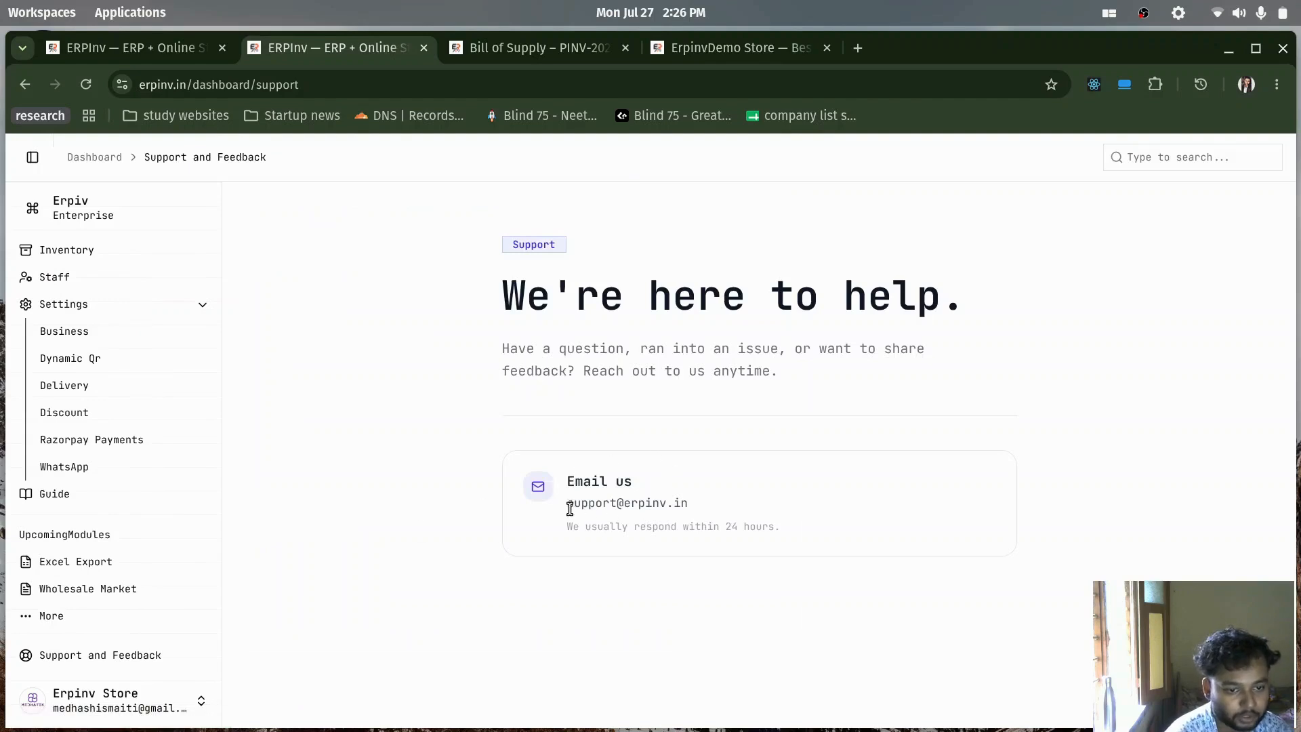
Highlight the support e-mail address and collapse the expanded Settings, Customers and Reports groups in the navigation
{"action": "left_click_drag", "start_coordinate": [566, 505], "coordinate": [687, 503]}
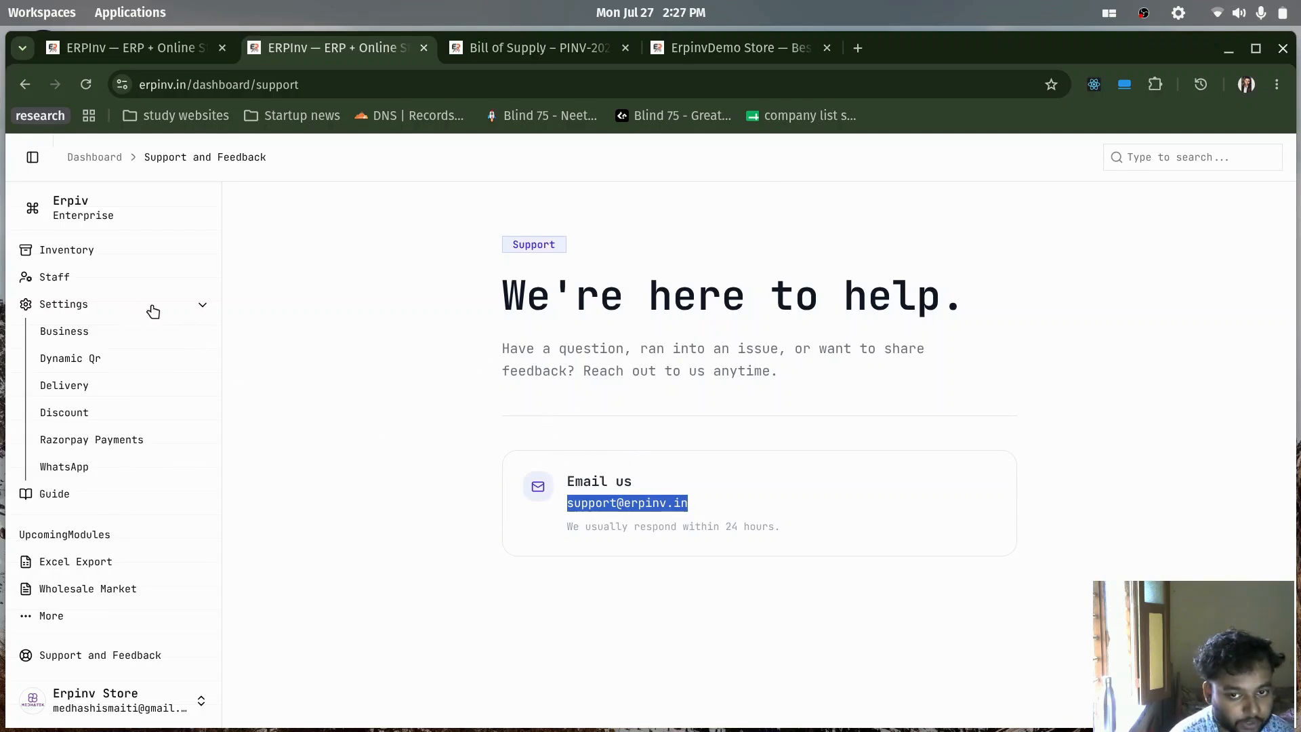
{"action": "left_click", "coordinate": [198, 306]}
{"action": "scroll", "coordinate": [183, 396], "scroll_direction": "up", "scroll_amount": 3}
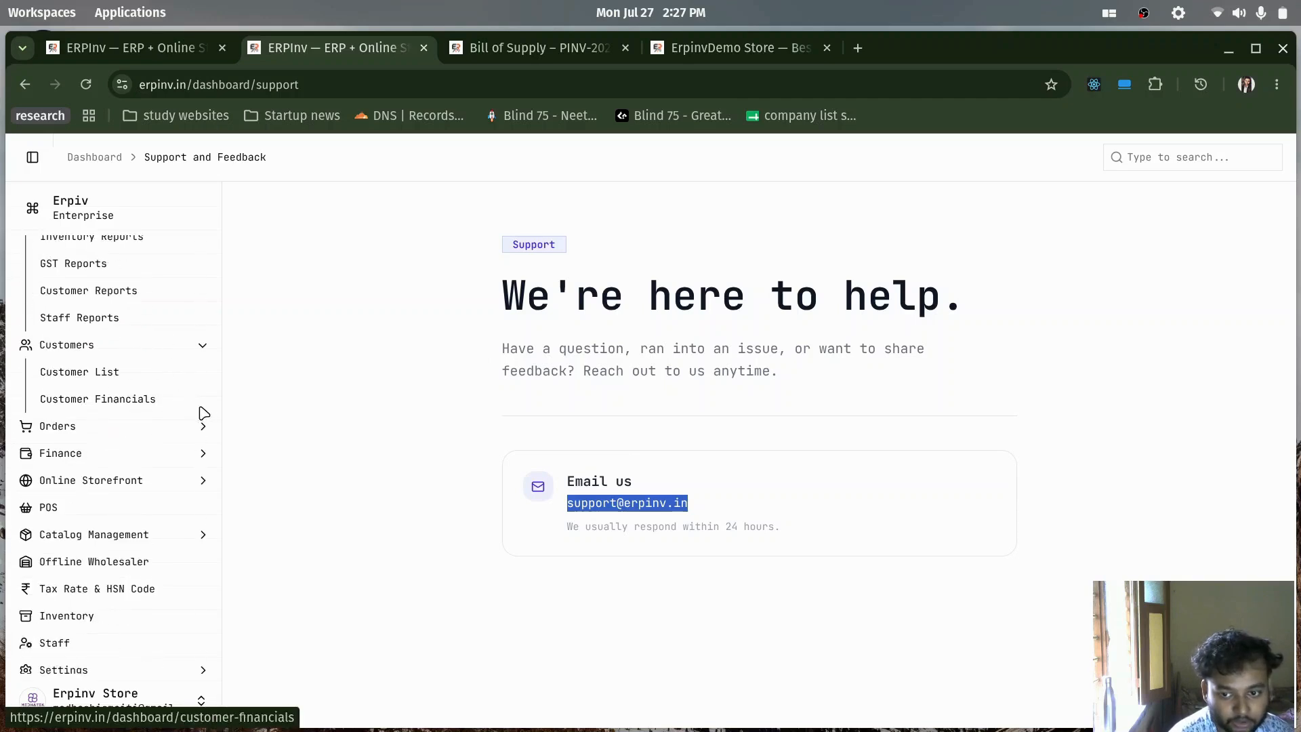
{"action": "scroll", "coordinate": [211, 429], "scroll_direction": "down", "scroll_amount": 3}
{"action": "scroll", "coordinate": [159, 493], "scroll_direction": "up", "scroll_amount": 5}
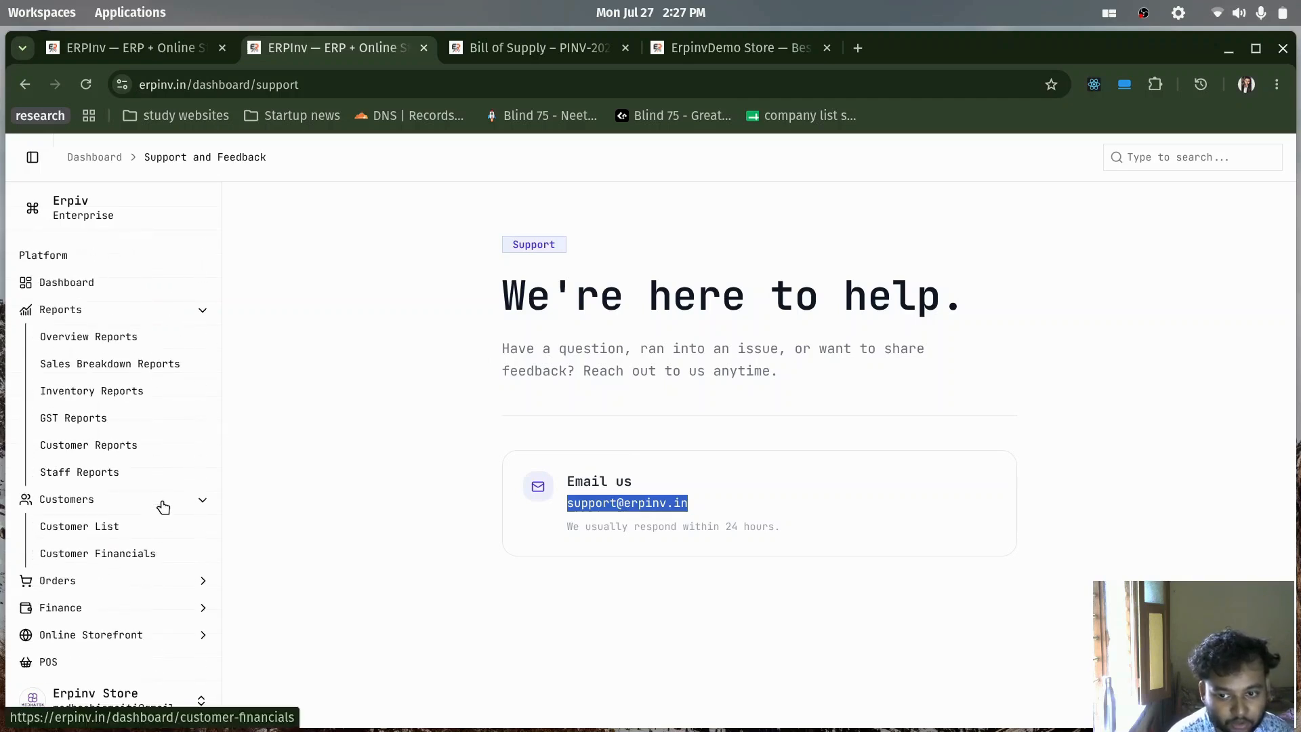
{"action": "left_click", "coordinate": [204, 501]}
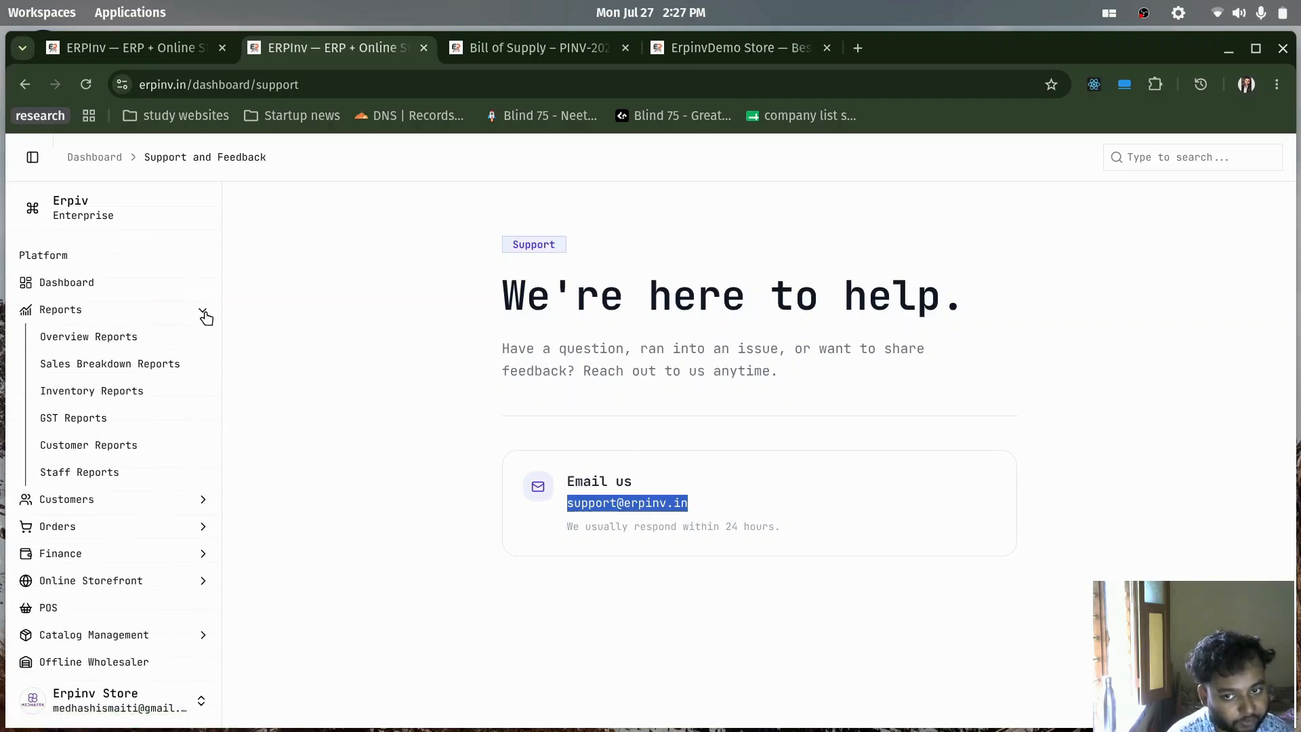
{"action": "left_click", "coordinate": [203, 313]}
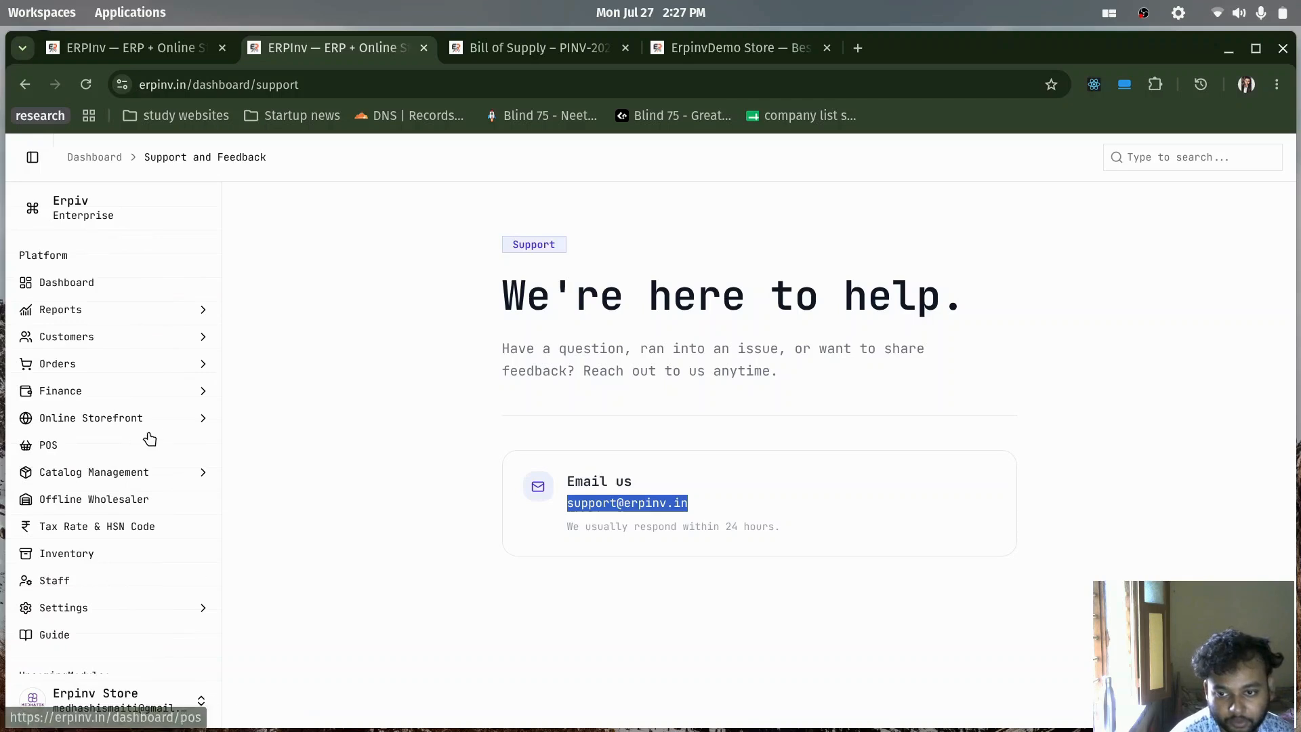
{"action": "left_click", "coordinate": [203, 422]}
{"action": "left_click", "coordinate": [202, 418]}
{"action": "left_click", "coordinate": [204, 393]}
{"action": "left_click", "coordinate": [204, 394]}
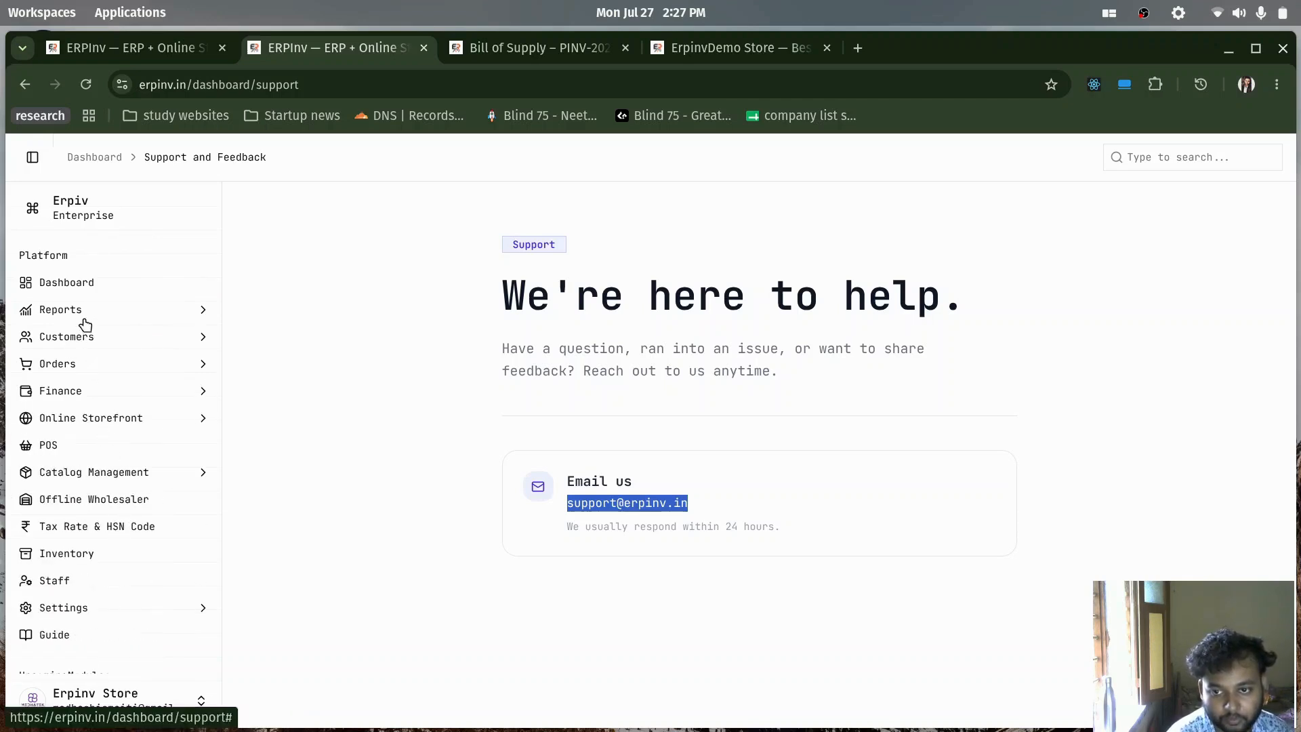
View the Dashboard overview and the offline Customer List
{"action": "left_click", "coordinate": [77, 283]}
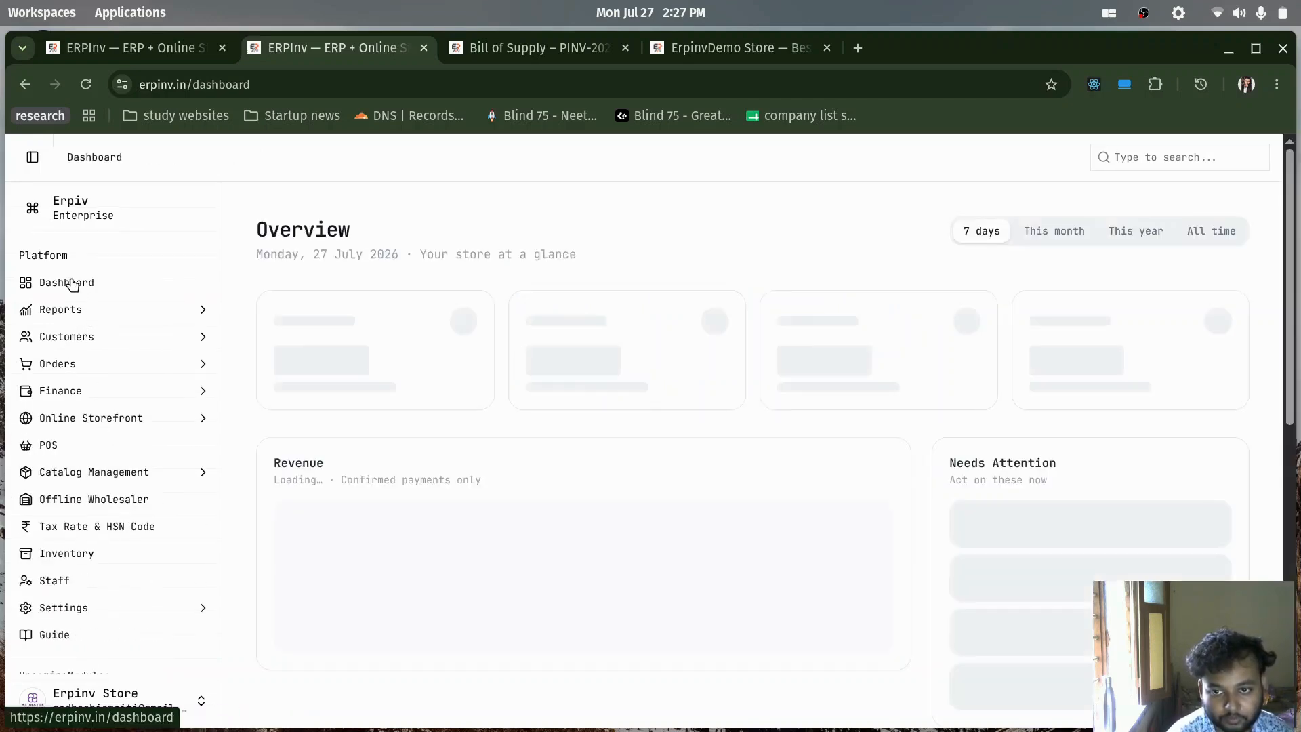
{"action": "left_click", "coordinate": [204, 338]}
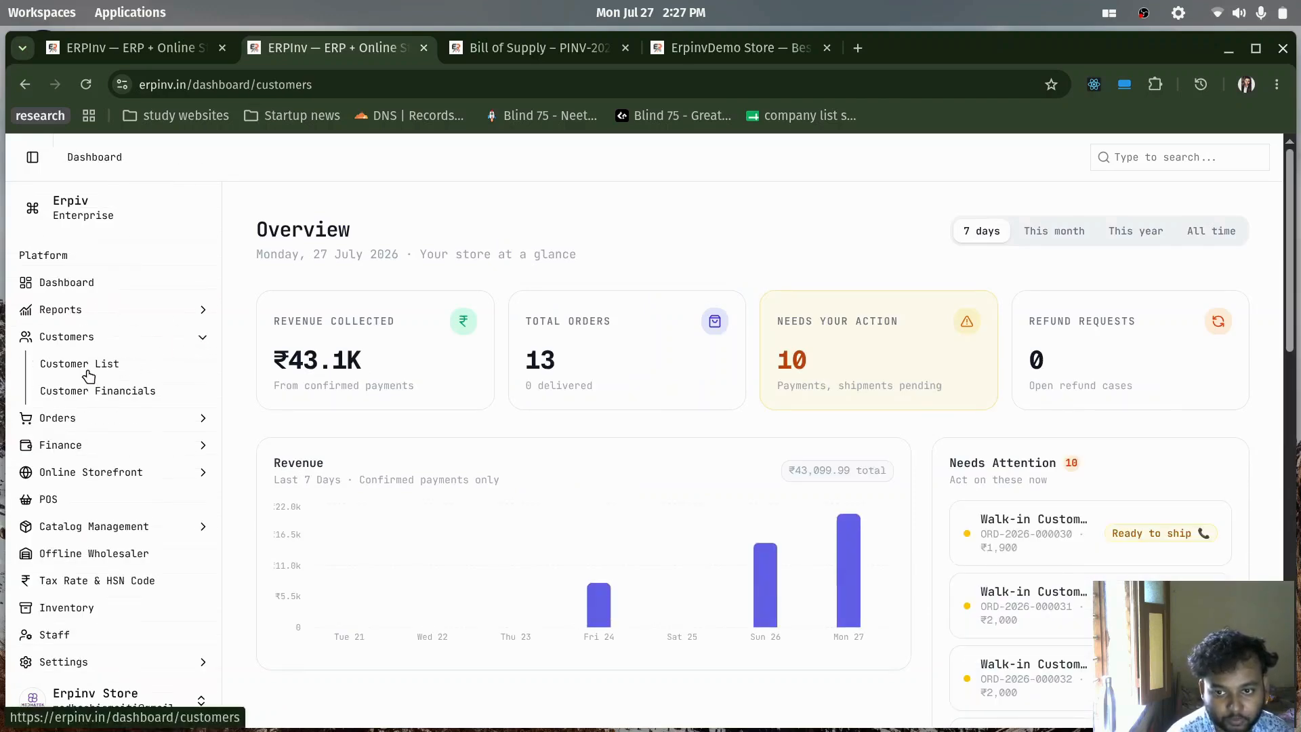
{"action": "left_click", "coordinate": [89, 367]}
{"action": "left_click", "coordinate": [203, 338]}
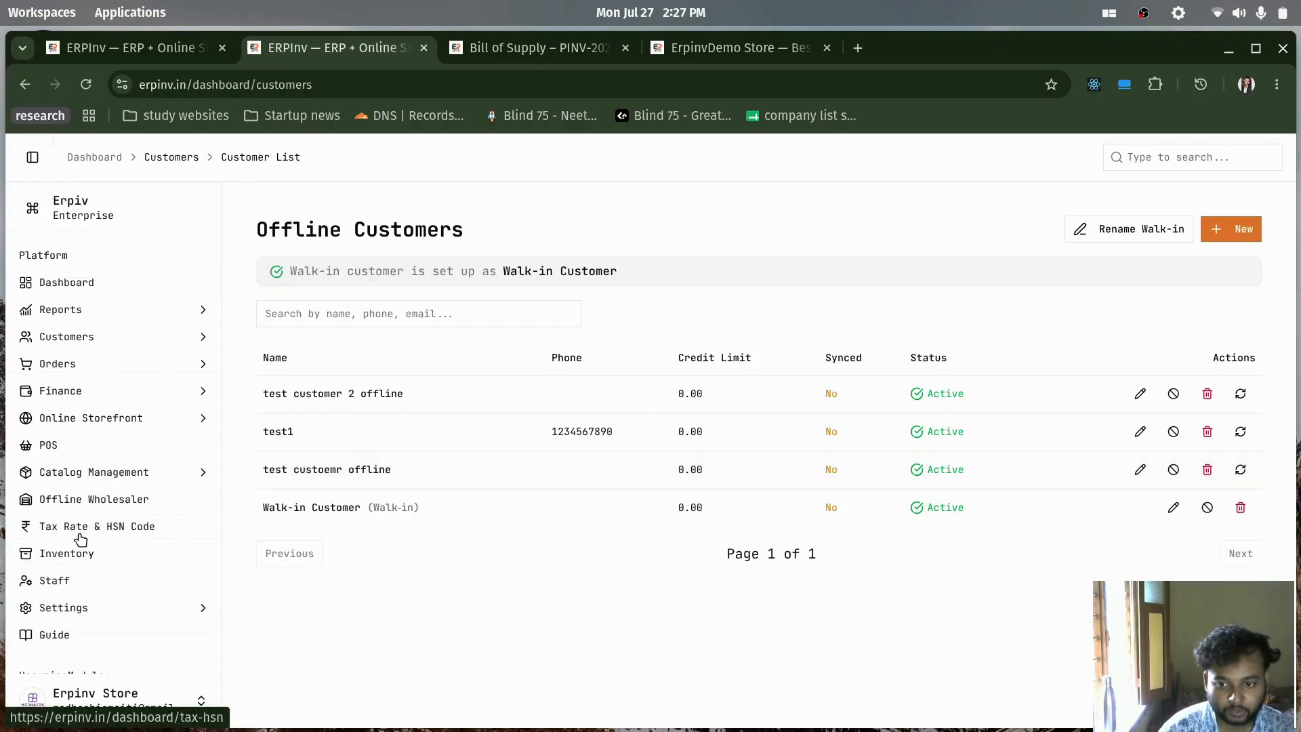
Expand Catalog Management, open the Guide page, and read through it to the tips at its end
{"action": "scroll", "coordinate": [78, 539], "scroll_direction": "down", "scroll_amount": 2}
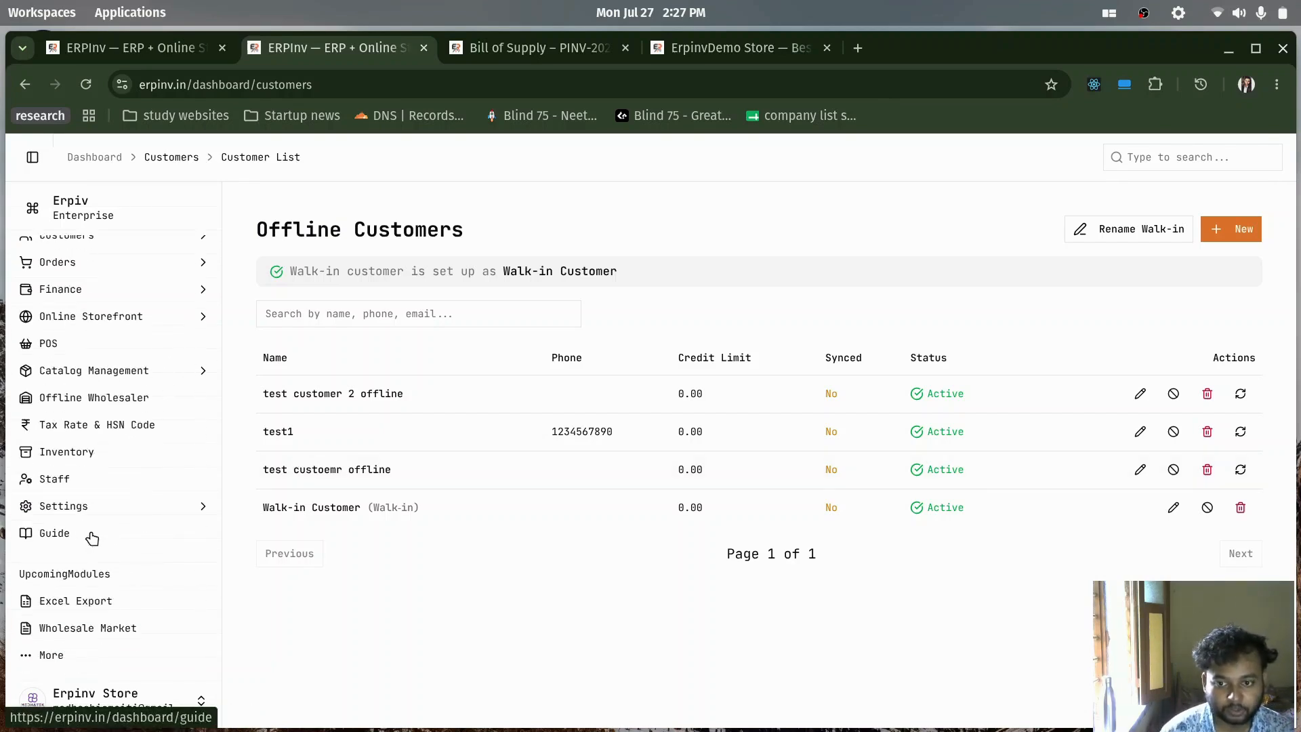
{"action": "left_click", "coordinate": [203, 373]}
{"action": "scroll", "coordinate": [106, 596], "scroll_direction": "down", "scroll_amount": 2}
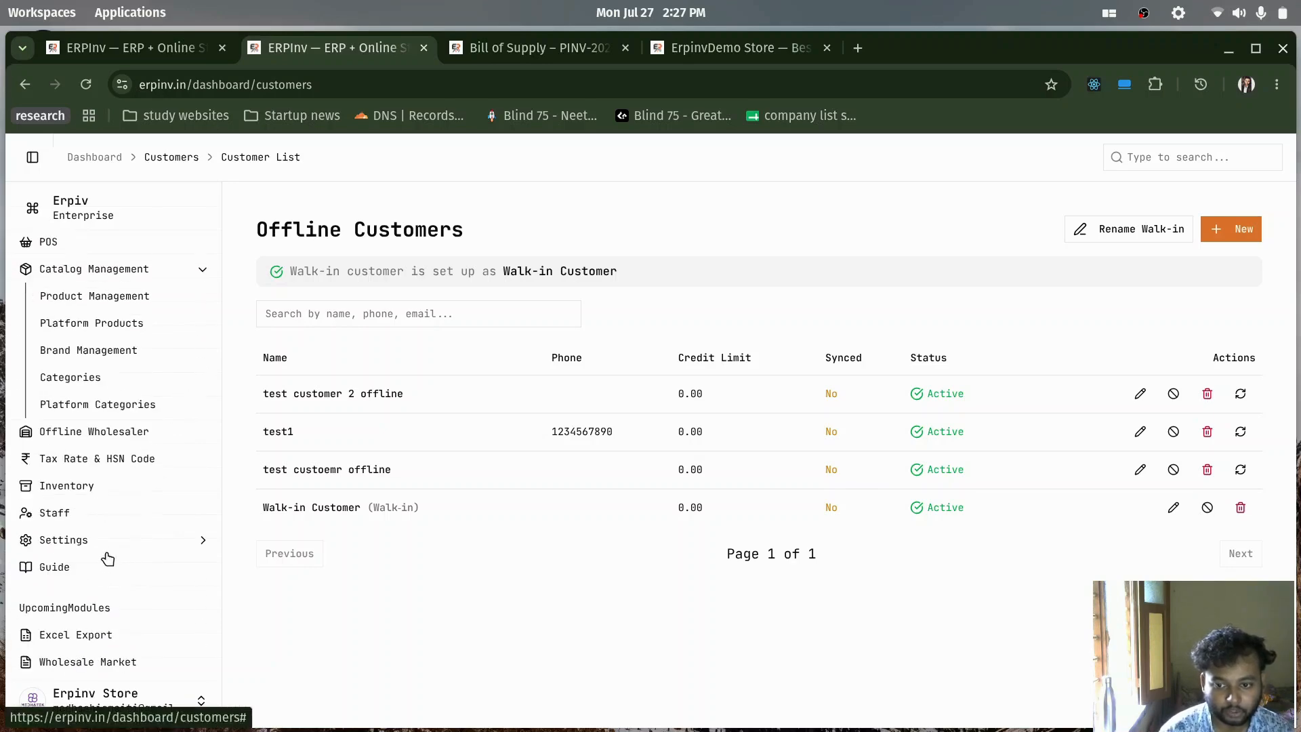
{"action": "left_click", "coordinate": [65, 576]}
{"action": "scroll", "coordinate": [610, 637], "scroll_direction": "down", "scroll_amount": 5}
{"action": "scroll", "coordinate": [581, 505], "scroll_direction": "up", "scroll_amount": 1}
{"action": "scroll", "coordinate": [580, 503], "scroll_direction": "down", "scroll_amount": 20}
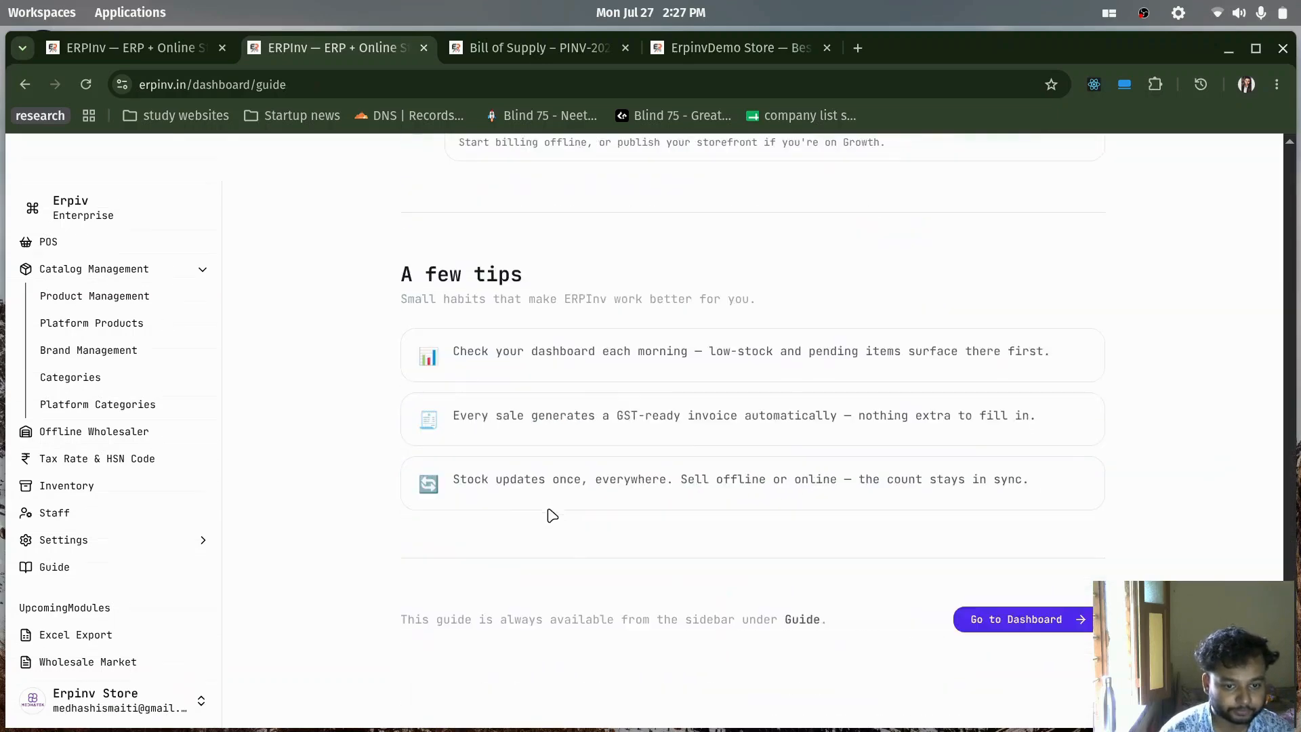
Revisit the Support and Feedback page and view the upcoming Excel Export module page
{"action": "scroll", "coordinate": [125, 571], "scroll_direction": "down", "scroll_amount": 2}
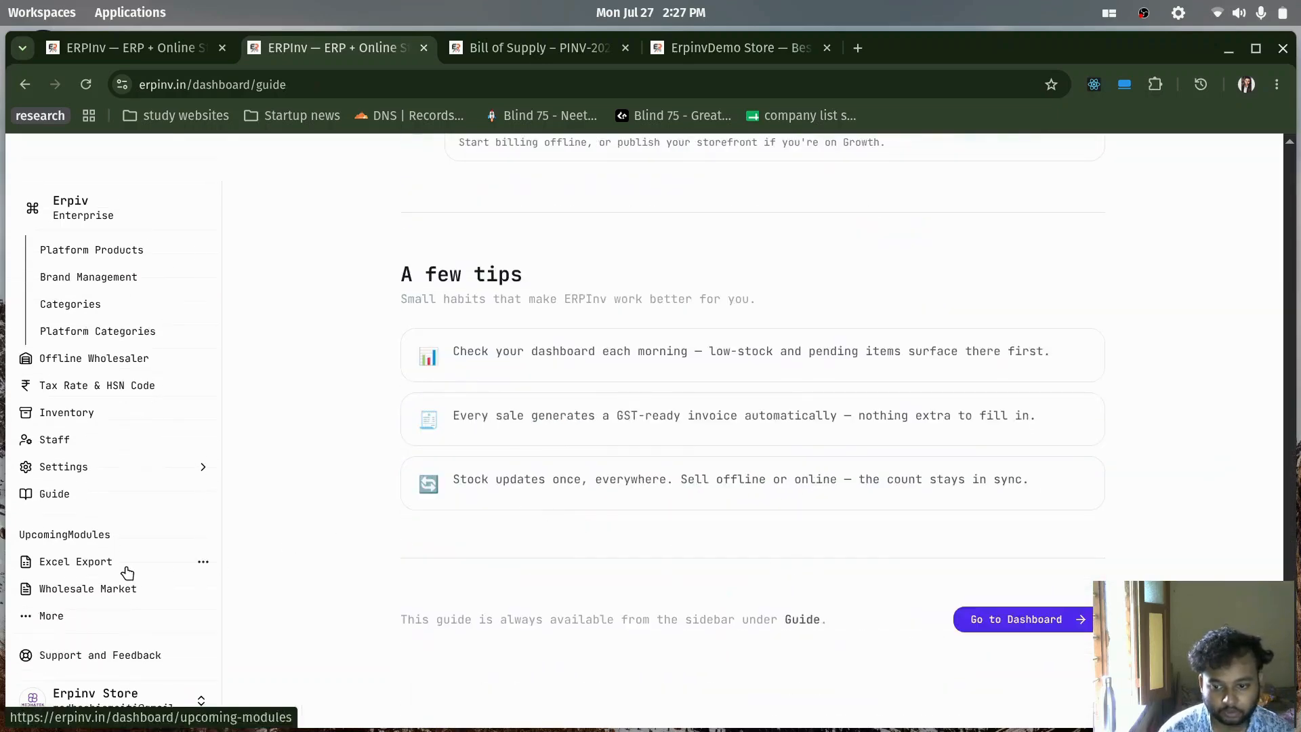
{"action": "left_click", "coordinate": [93, 652]}
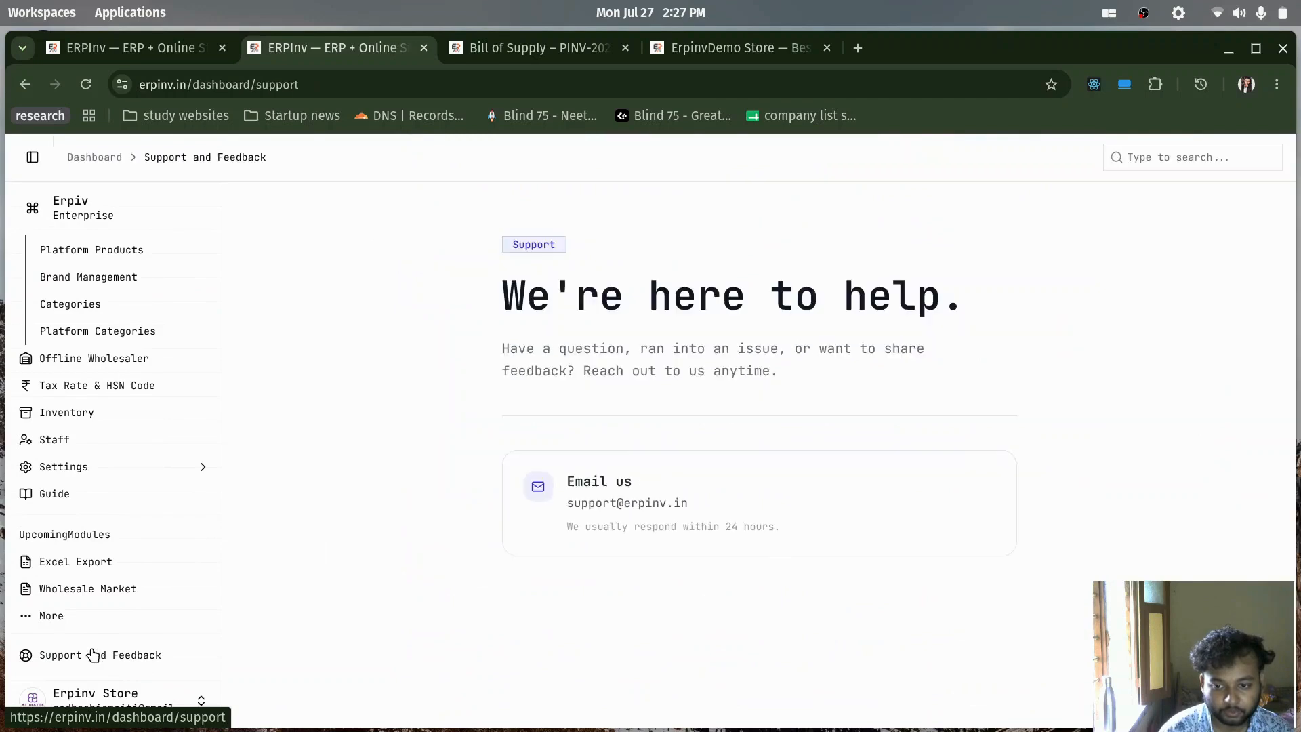
{"action": "left_click", "coordinate": [96, 564]}
{"action": "scroll", "coordinate": [487, 535], "scroll_direction": "down", "scroll_amount": 1}
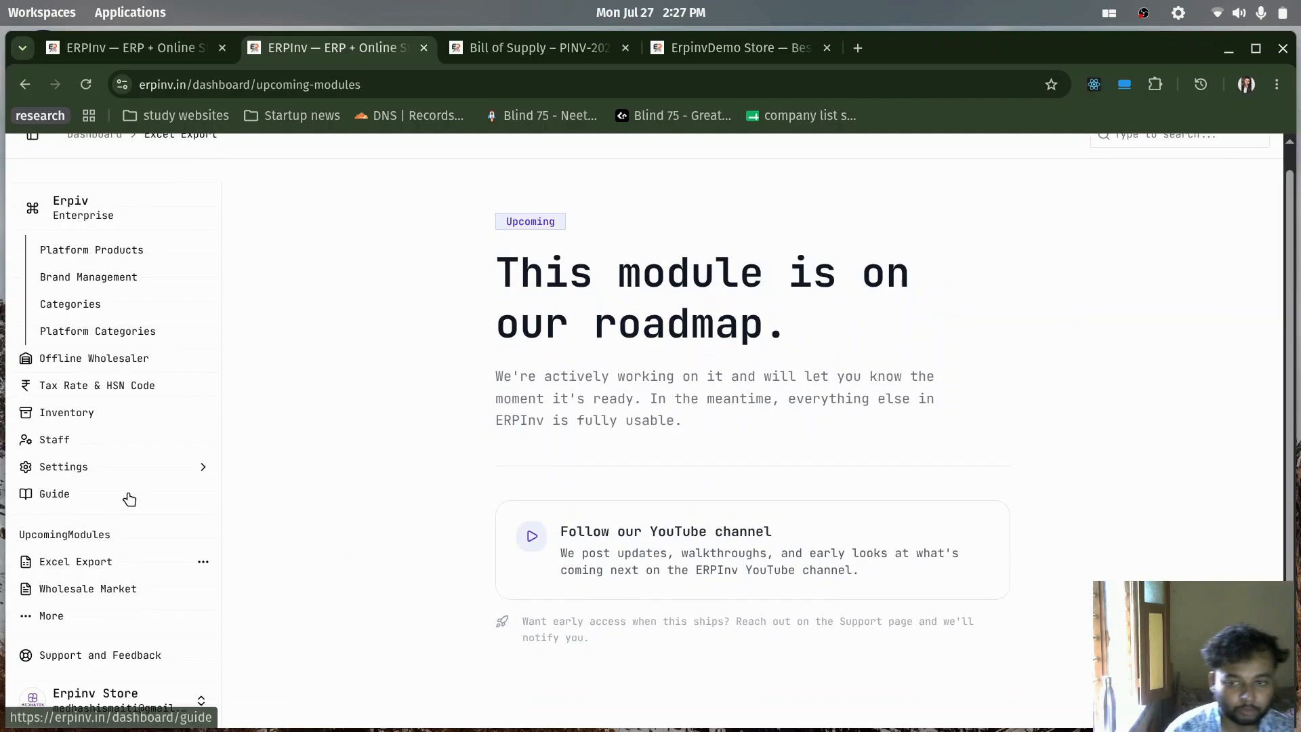
Open the Delivery settings and briefly view the ErpinvDemo Store home page before returning to them
{"action": "scroll", "coordinate": [128, 496], "scroll_direction": "up", "scroll_amount": 4}
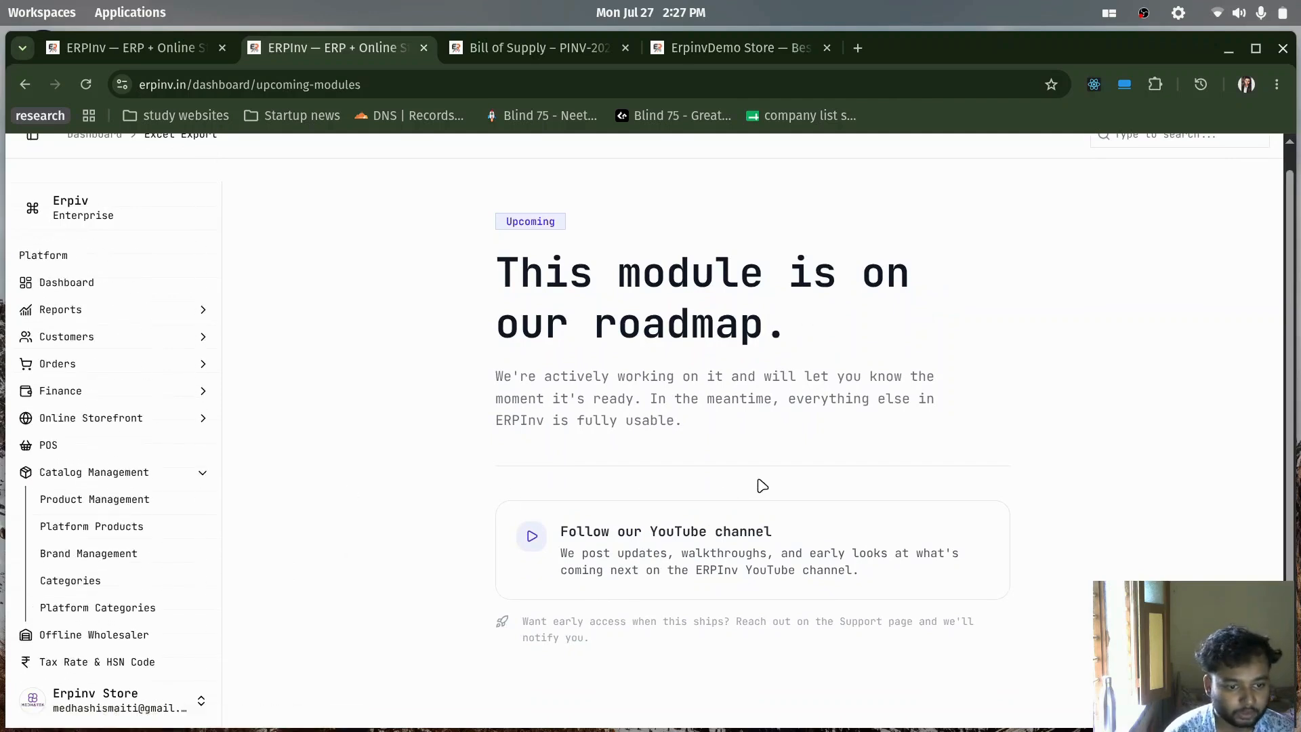
{"action": "left_click", "coordinate": [203, 477]}
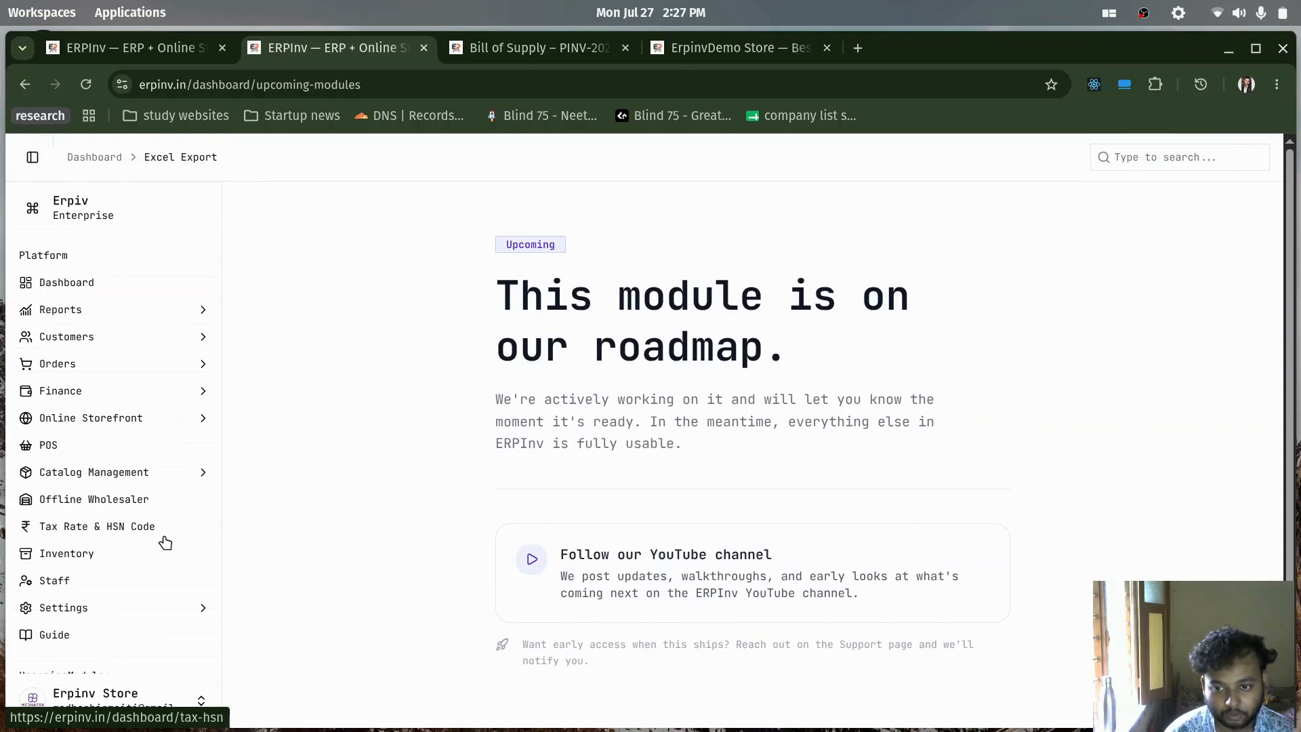
{"action": "left_click", "coordinate": [202, 617]}
{"action": "scroll", "coordinate": [101, 515], "scroll_direction": "down", "scroll_amount": 3}
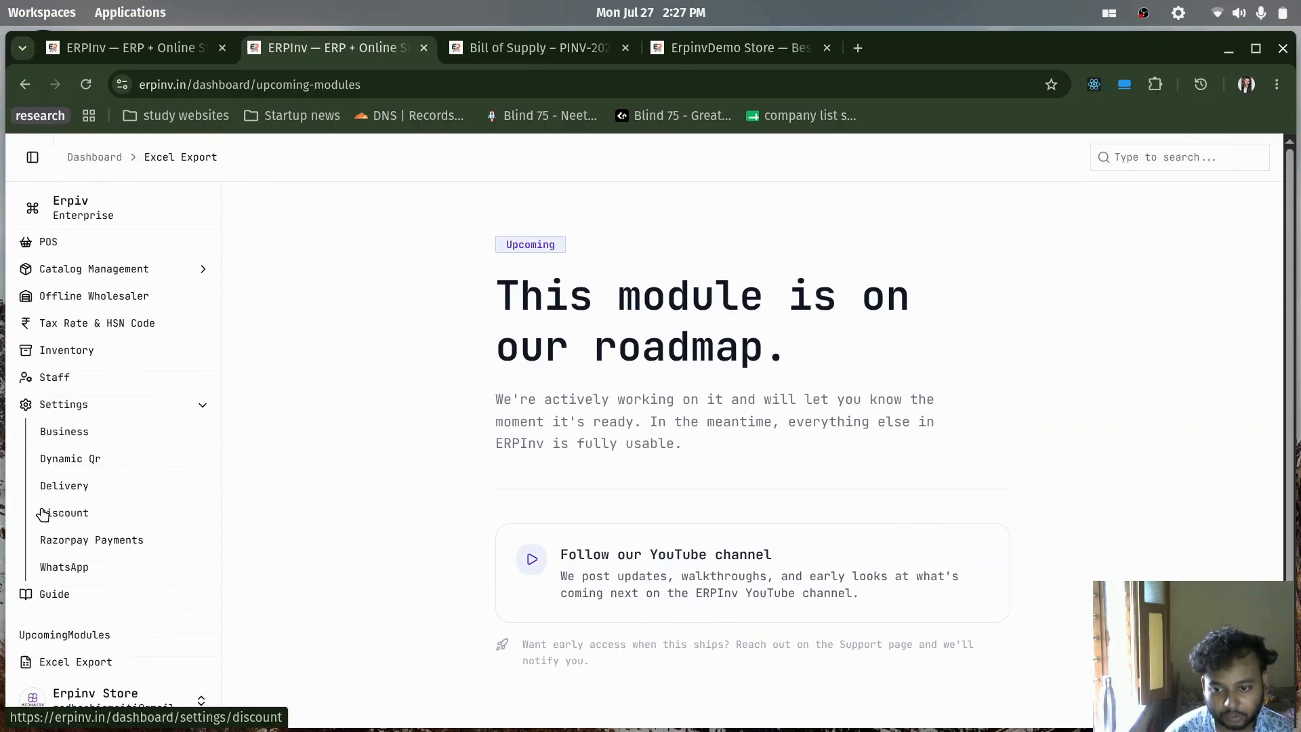
{"action": "left_click", "coordinate": [74, 491]}
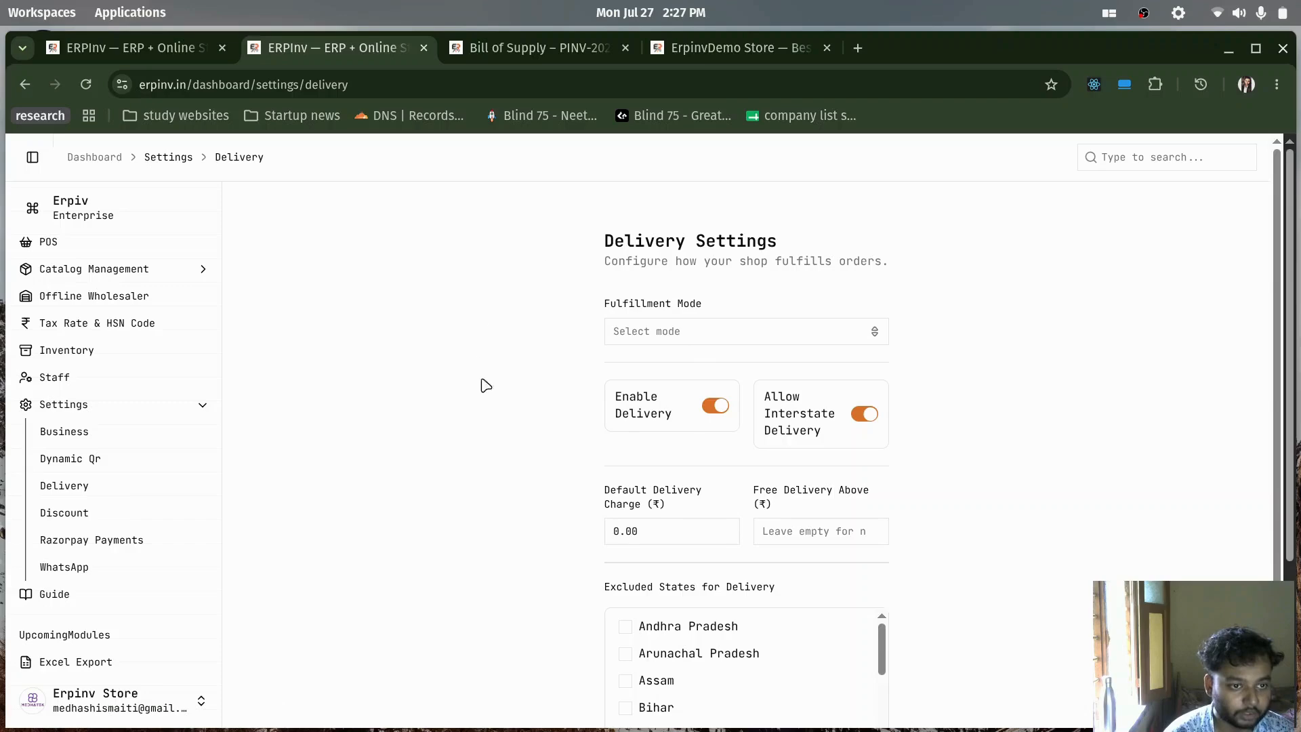
{"action": "left_click", "coordinate": [745, 47]}
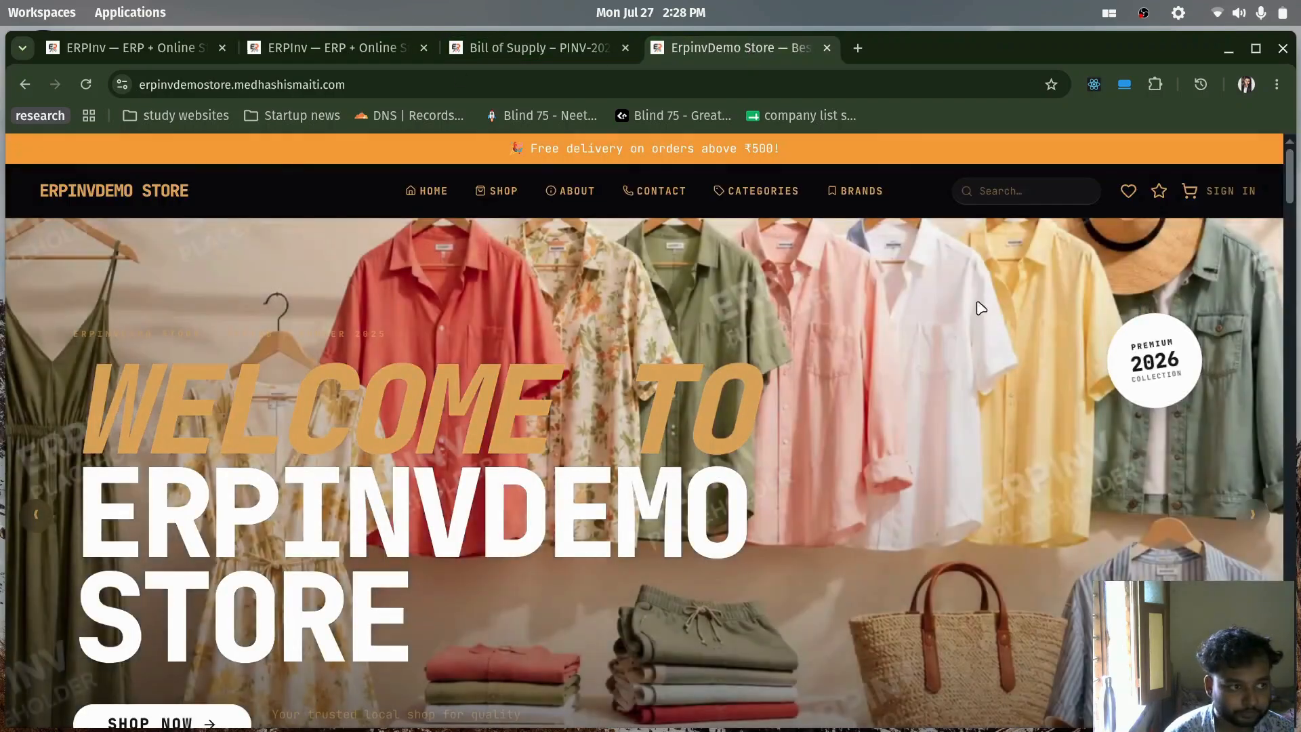
{"action": "left_click", "coordinate": [323, 48]}
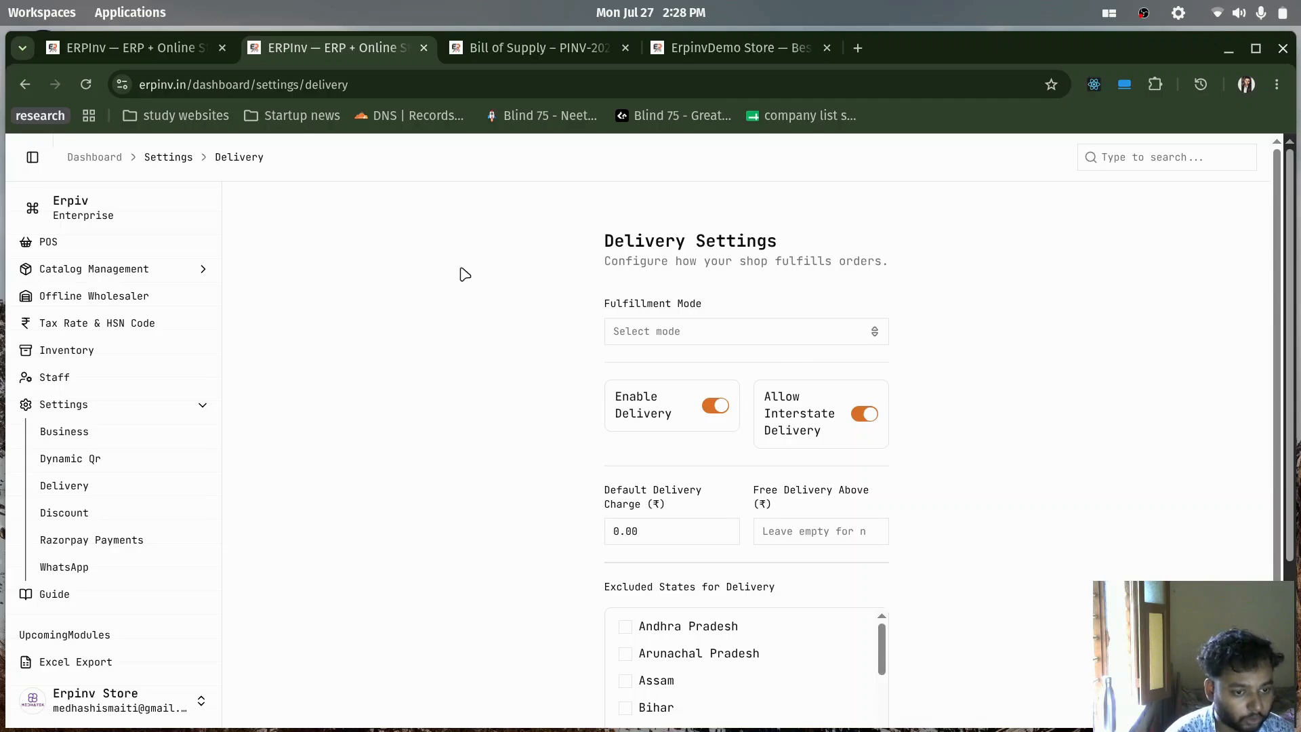
Examine the delivery charge fields and the full Excluded States for Delivery list in the Delivery Settings
{"action": "scroll", "coordinate": [483, 548], "scroll_direction": "down", "scroll_amount": 3}
{"action": "scroll", "coordinate": [556, 521], "scroll_direction": "up", "scroll_amount": 3}
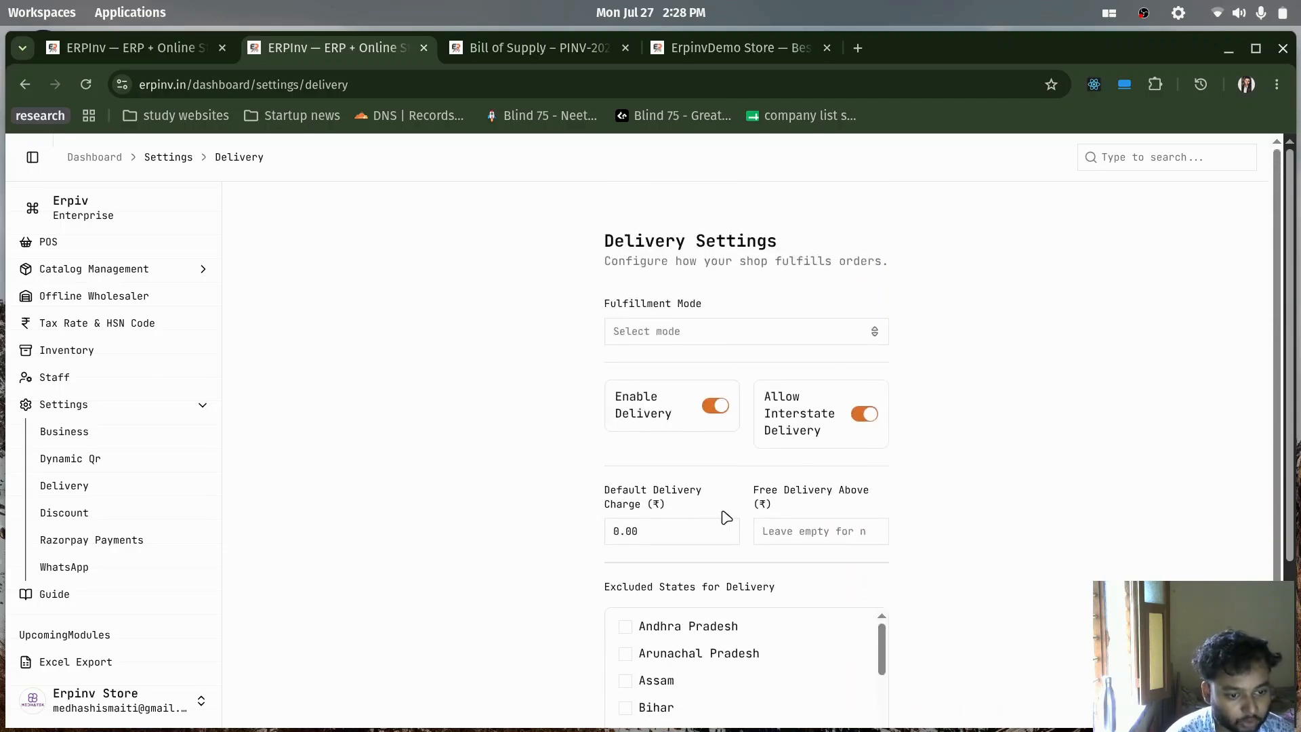
{"action": "scroll", "coordinate": [992, 494], "scroll_direction": "down", "scroll_amount": 3}
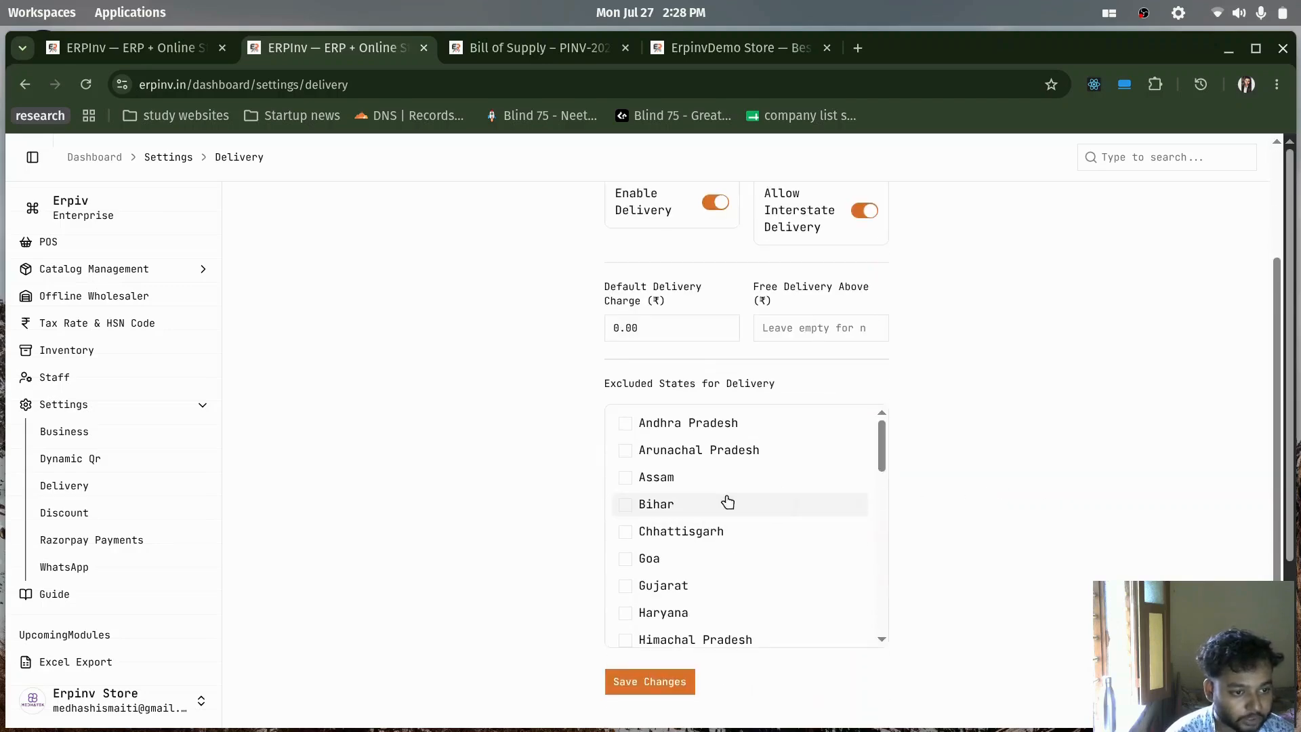
{"action": "scroll", "coordinate": [720, 504], "scroll_direction": "down", "scroll_amount": 10}
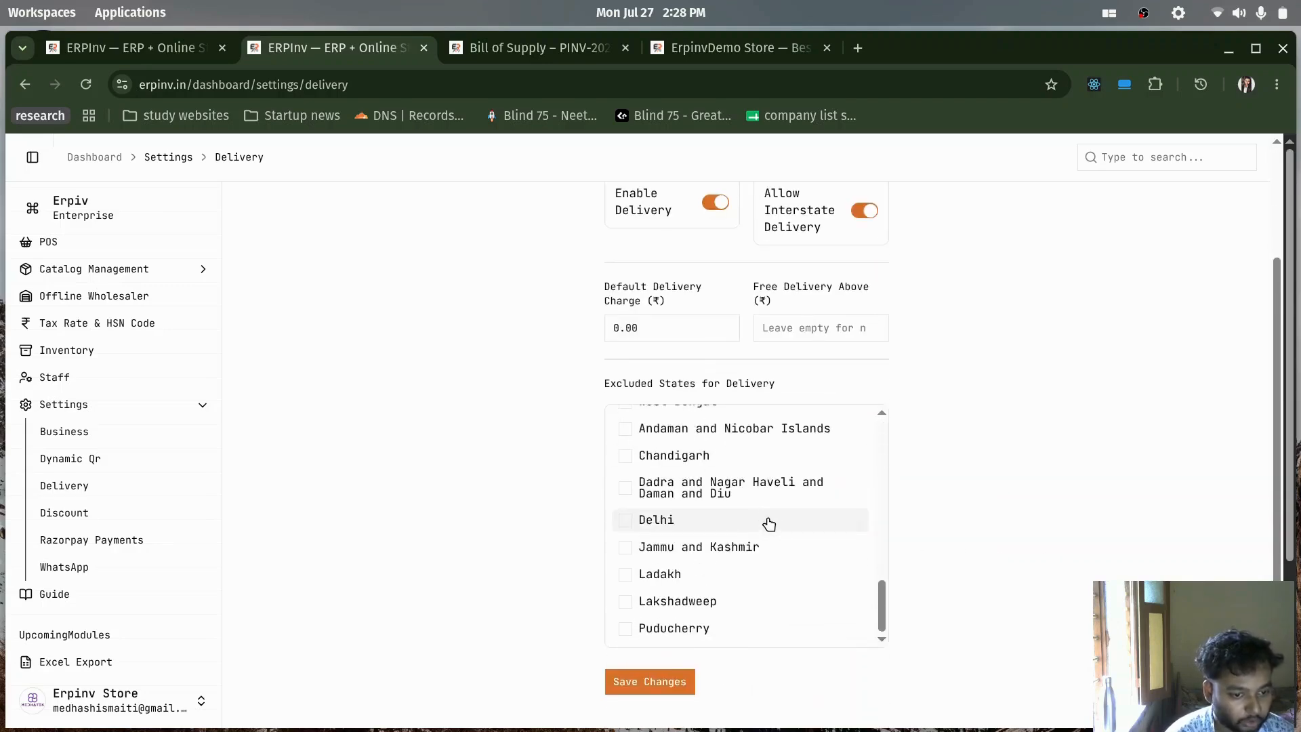
{"action": "scroll", "coordinate": [769, 535], "scroll_direction": "down", "scroll_amount": 5}
{"action": "scroll", "coordinate": [769, 555], "scroll_direction": "up", "scroll_amount": 8}
{"action": "scroll", "coordinate": [848, 549], "scroll_direction": "down", "scroll_amount": 5}
{"action": "scroll", "coordinate": [759, 505], "scroll_direction": "up", "scroll_amount": 10}
{"action": "scroll", "coordinate": [650, 542], "scroll_direction": "up", "scroll_amount": 5}
{"action": "scroll", "coordinate": [691, 534], "scroll_direction": "down", "scroll_amount": 5}
{"action": "scroll", "coordinate": [831, 421], "scroll_direction": "down", "scroll_amount": 10}
{"action": "scroll", "coordinate": [780, 443], "scroll_direction": "up", "scroll_amount": 10}
{"action": "scroll", "coordinate": [465, 468], "scroll_direction": "up", "scroll_amount": 5}
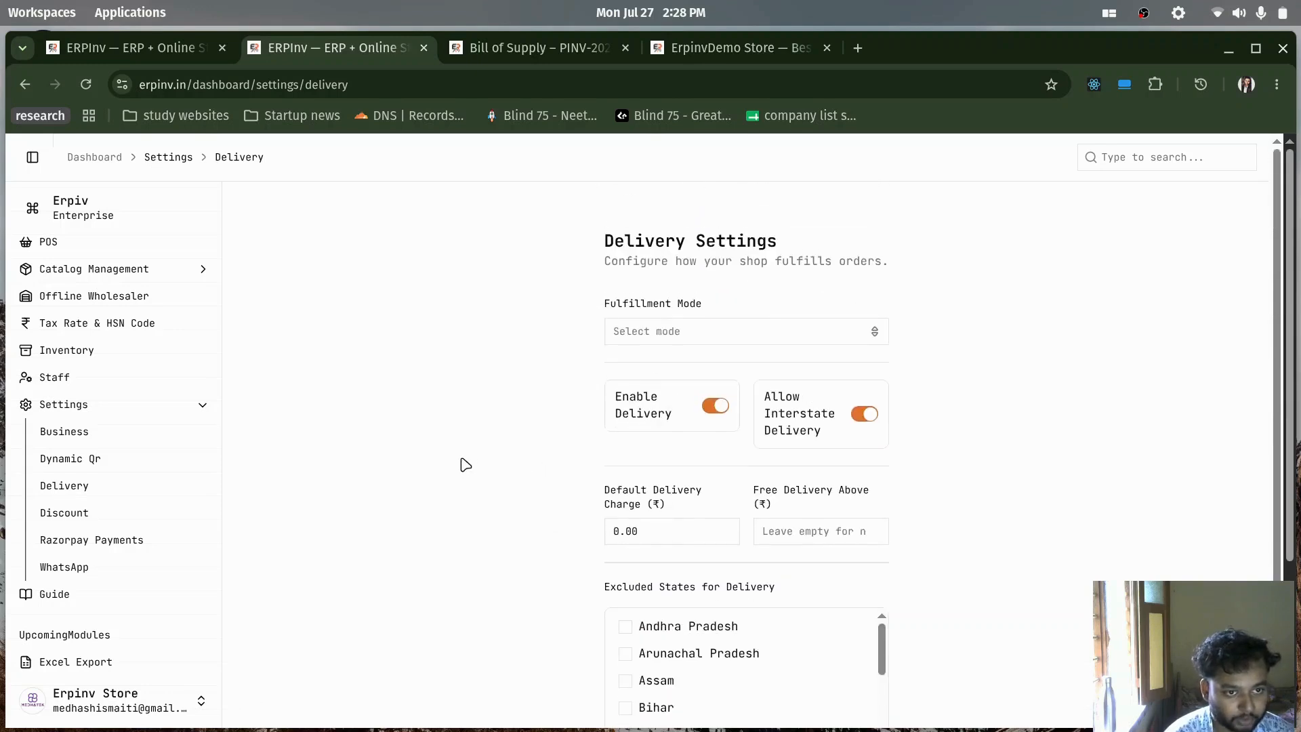
View the Fulfillment Mode options without choosing one, and open the Razorpay Payments settings
{"action": "left_click", "coordinate": [865, 334]}
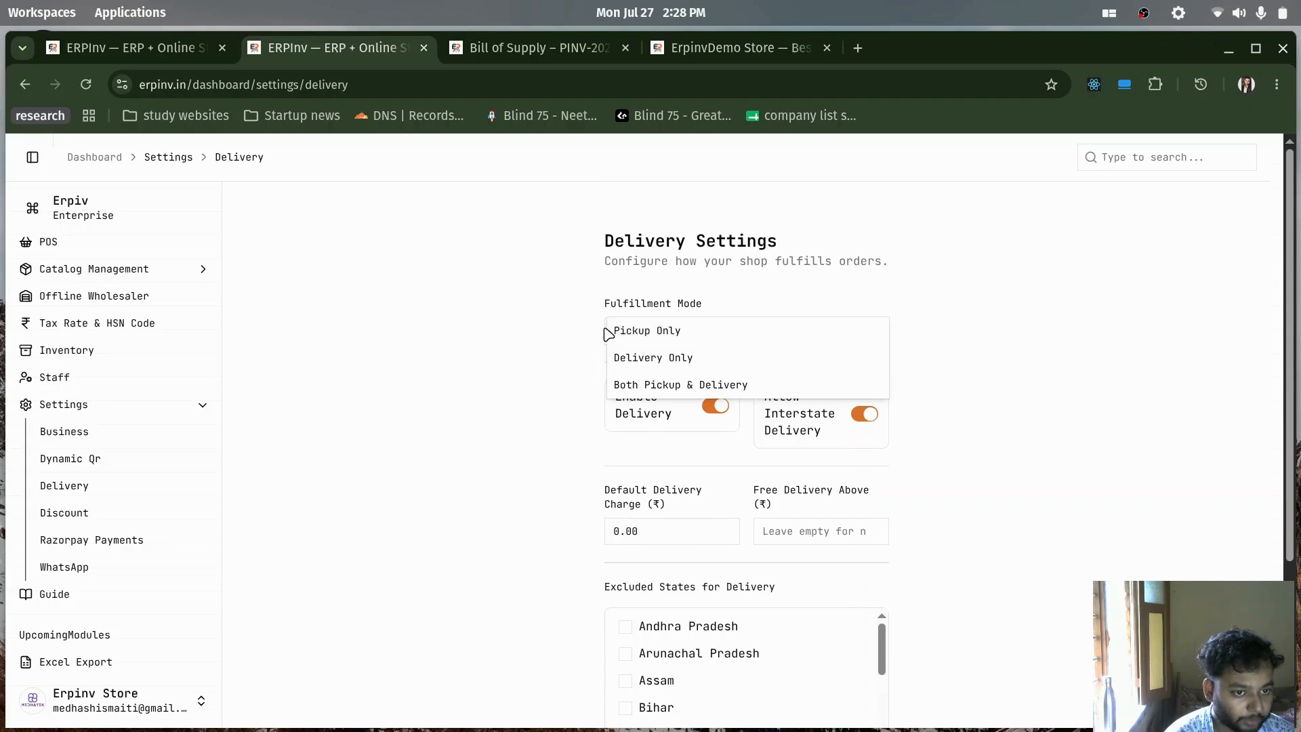
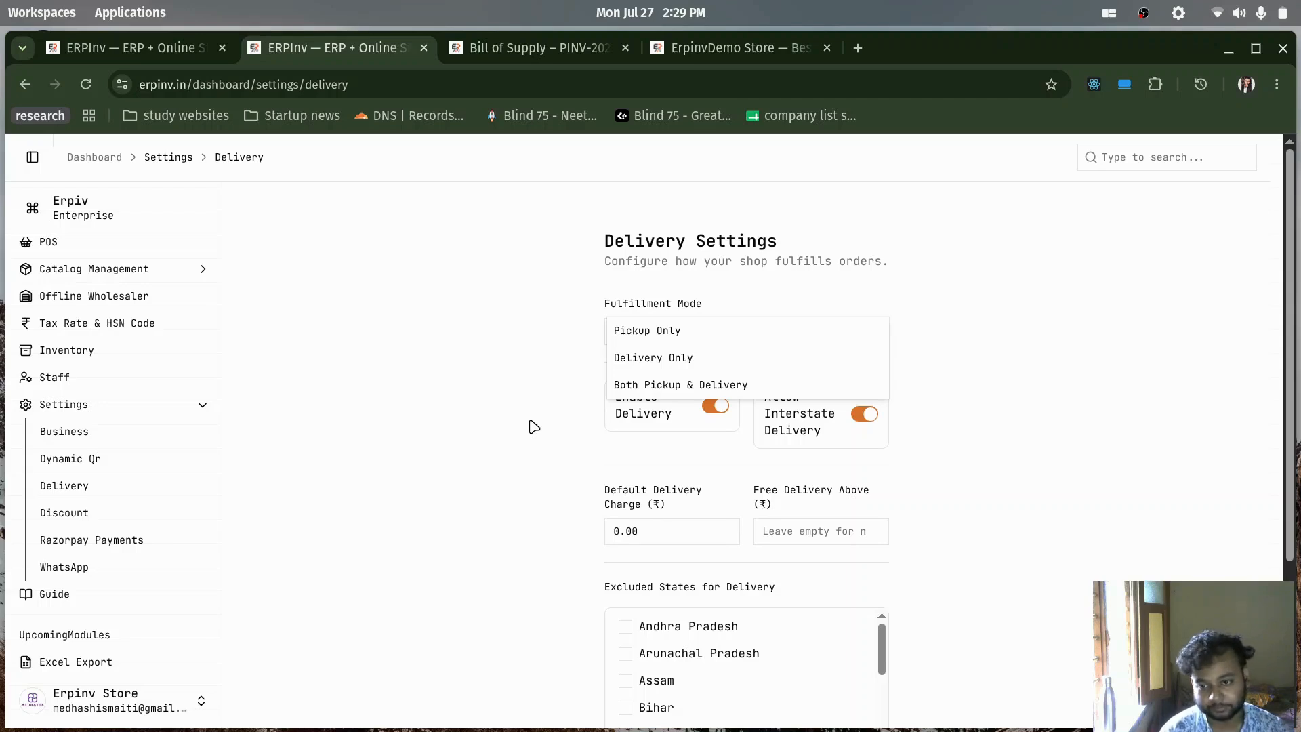
{"action": "left_click", "coordinate": [533, 440]}
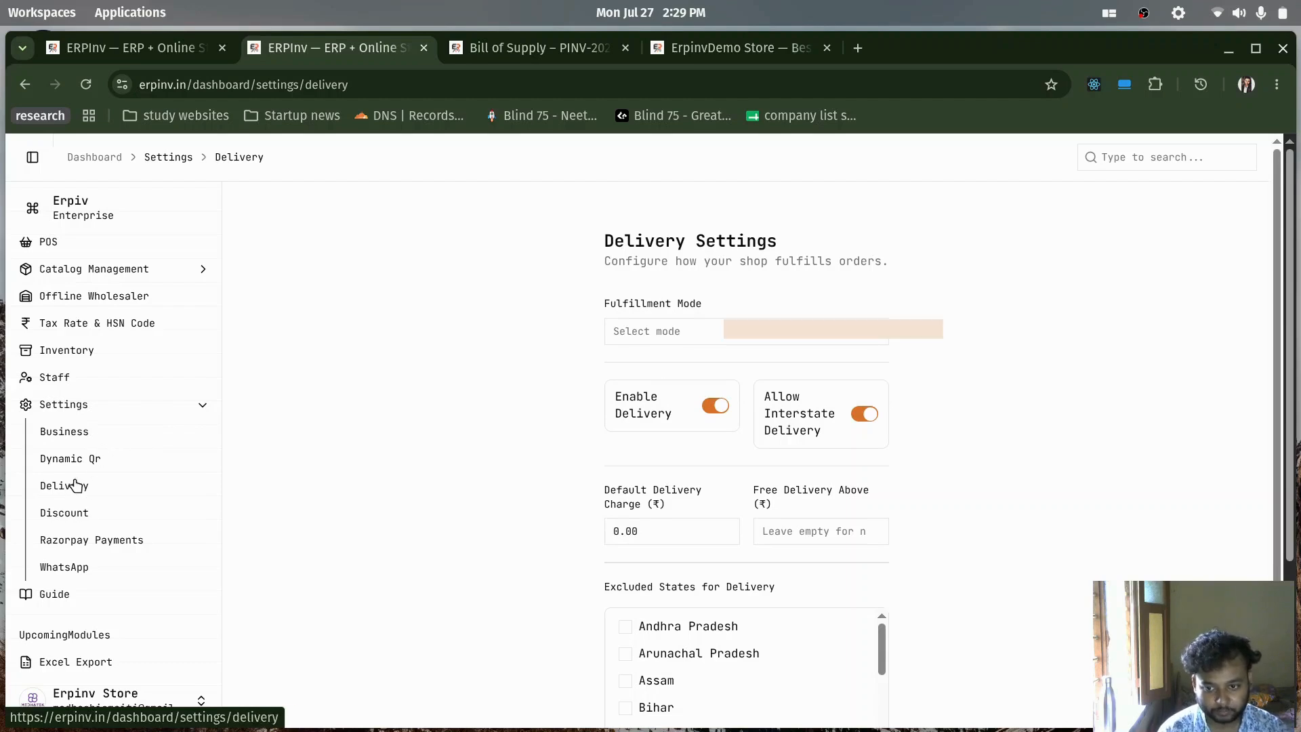
{"action": "left_click", "coordinate": [99, 540]}
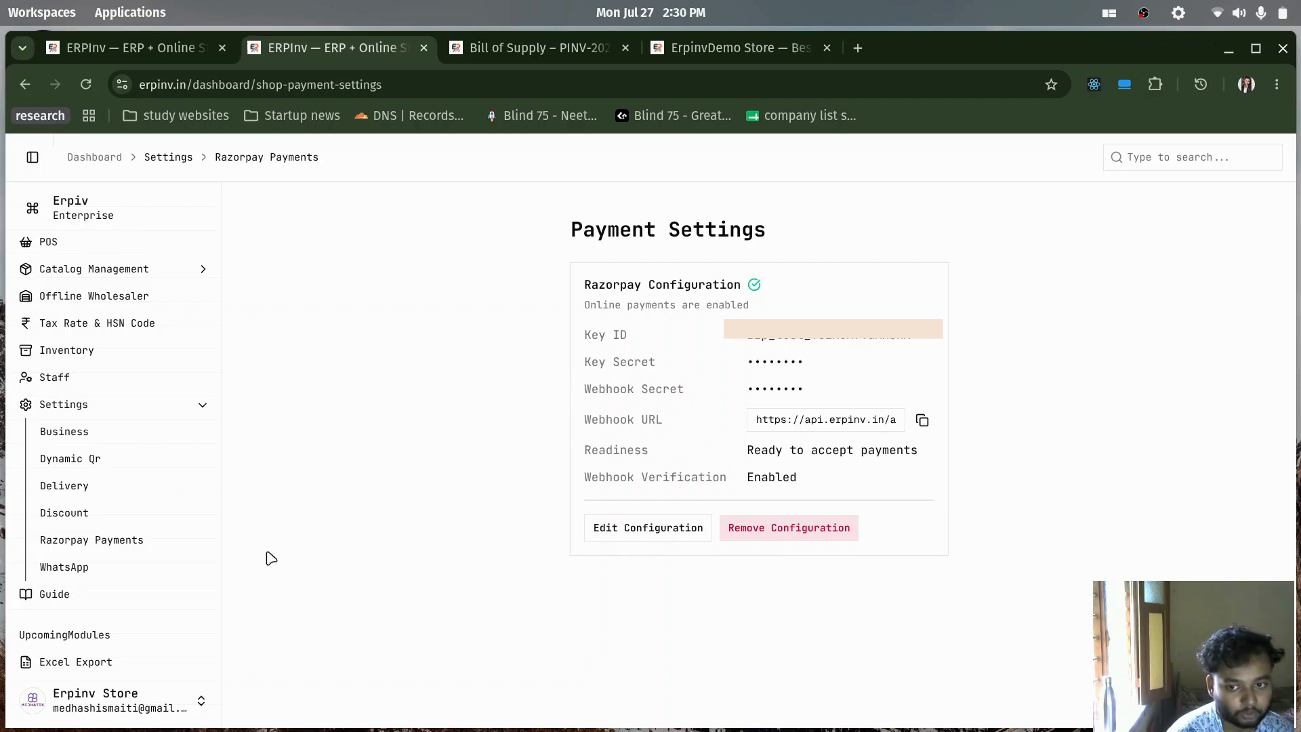
View the POS screen and return to the Razorpay Payments settings
{"action": "left_click", "coordinate": [207, 415]}
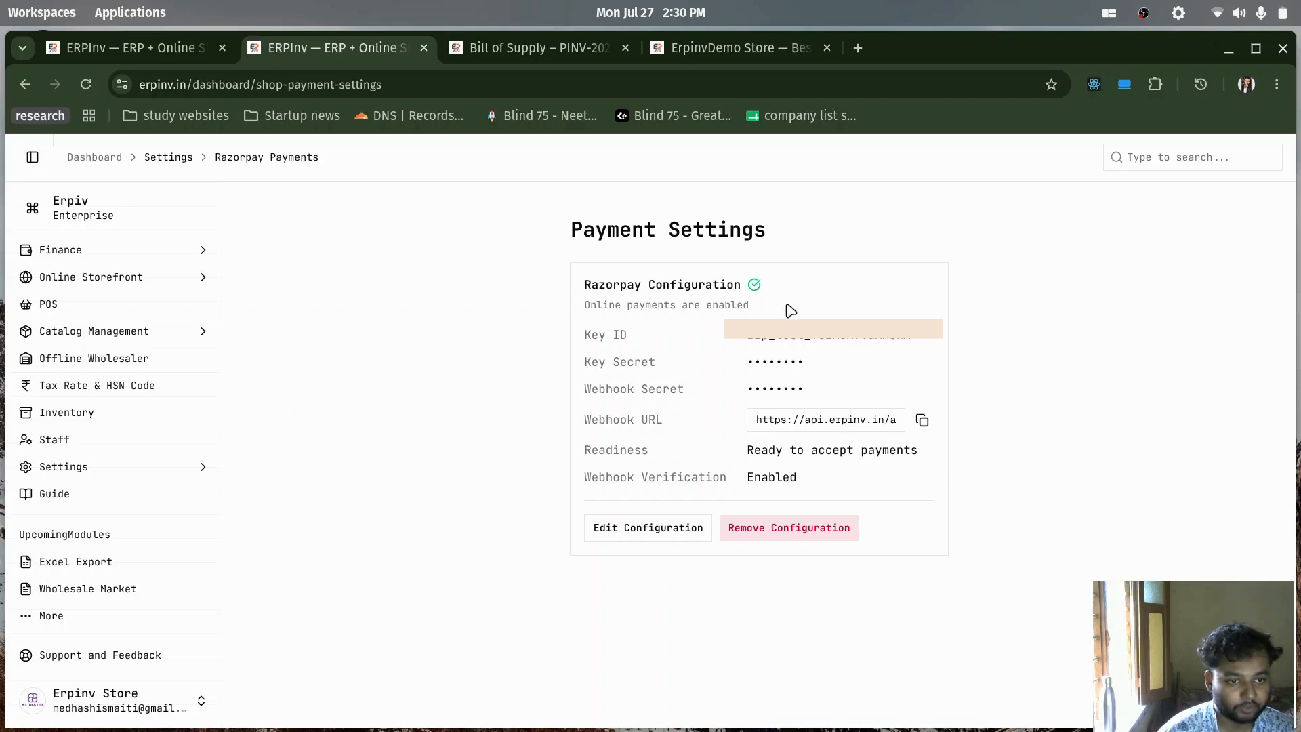
{"action": "left_click", "coordinate": [31, 307]}
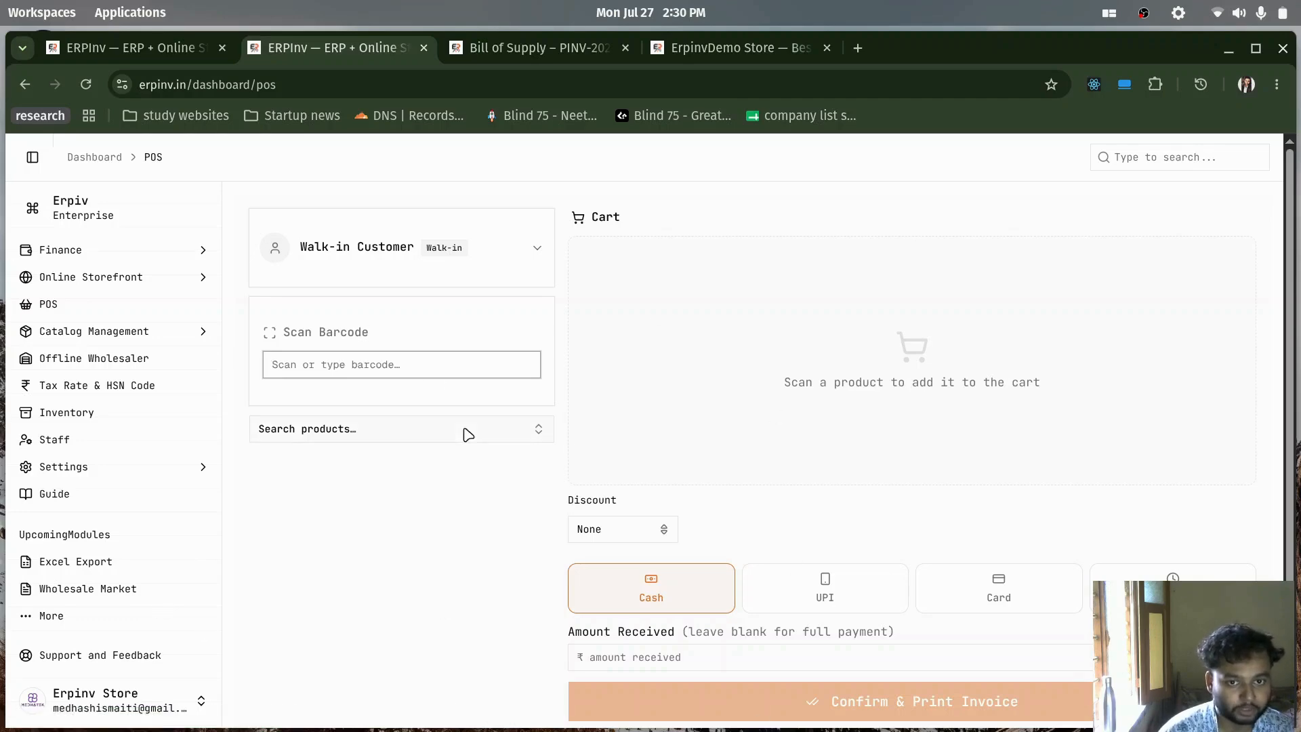
{"action": "left_click", "coordinate": [204, 467]}
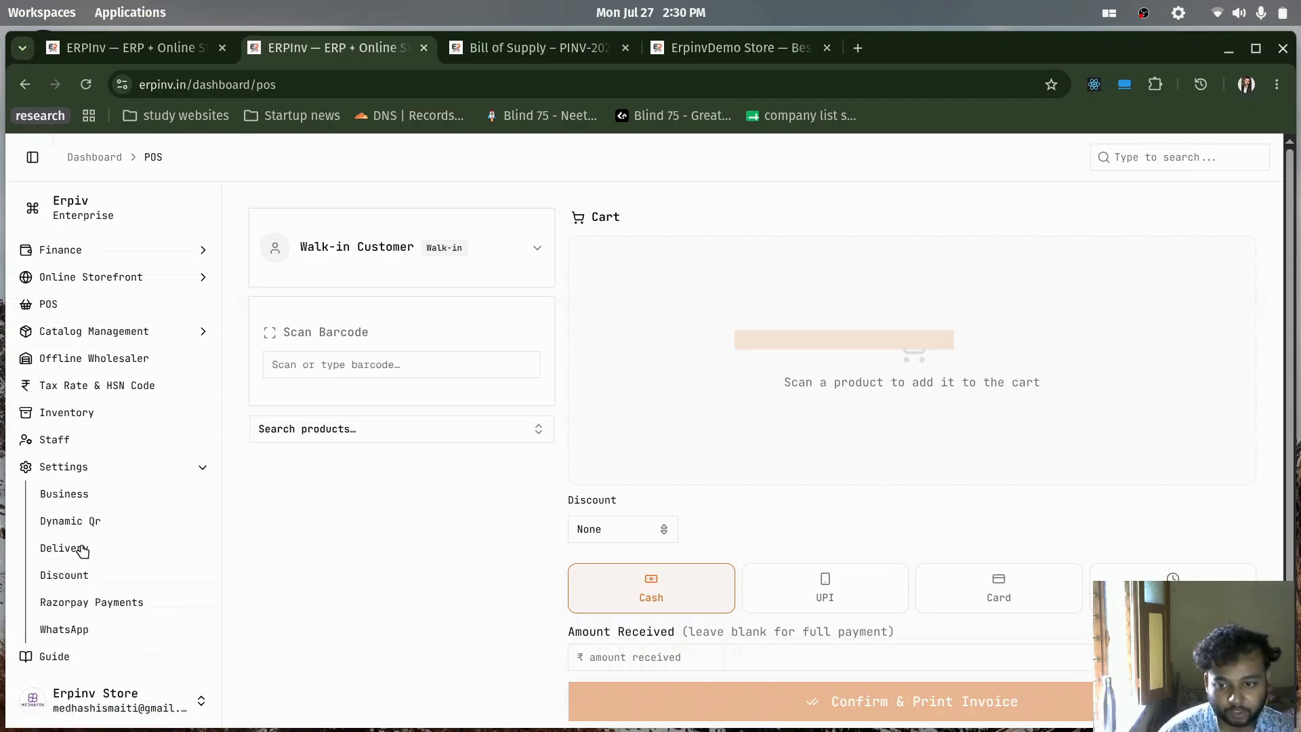
{"action": "left_click", "coordinate": [78, 611]}
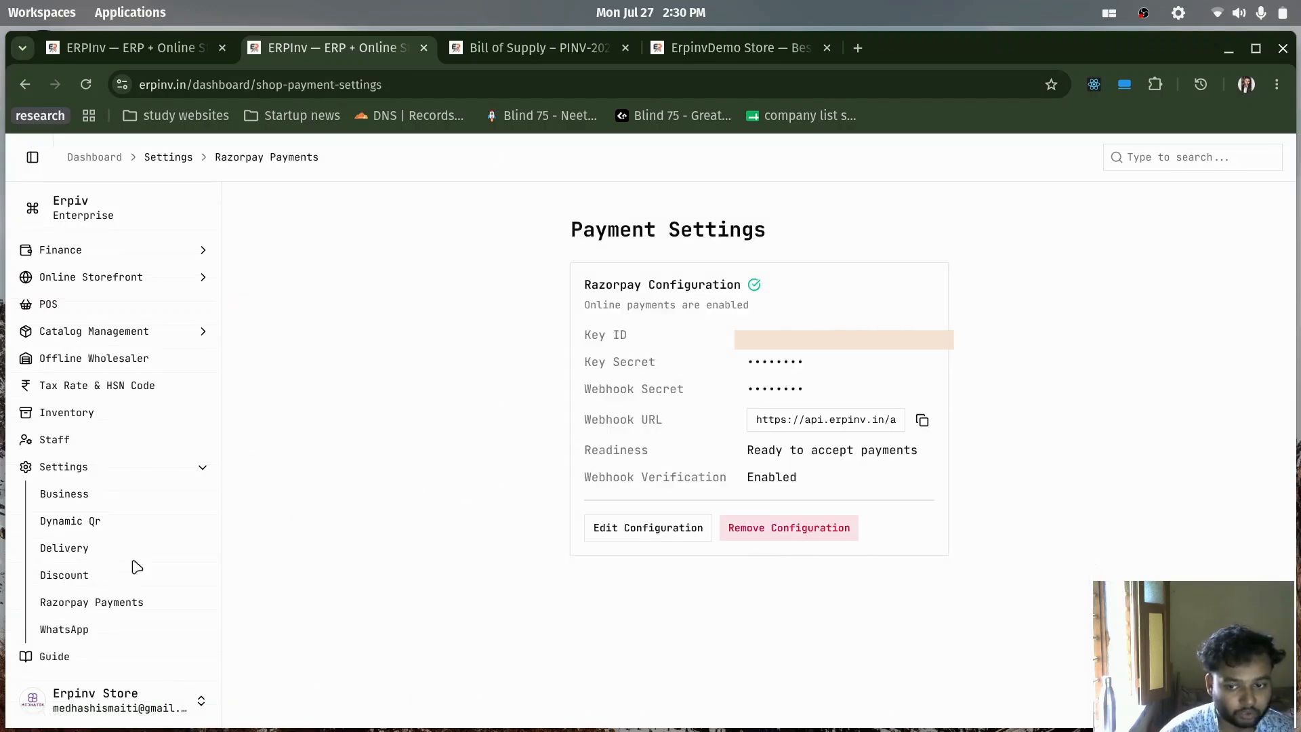
Collapse the Settings group and open the Online Storefront overview page
{"action": "left_click", "coordinate": [203, 468]}
{"action": "left_click", "coordinate": [197, 420]}
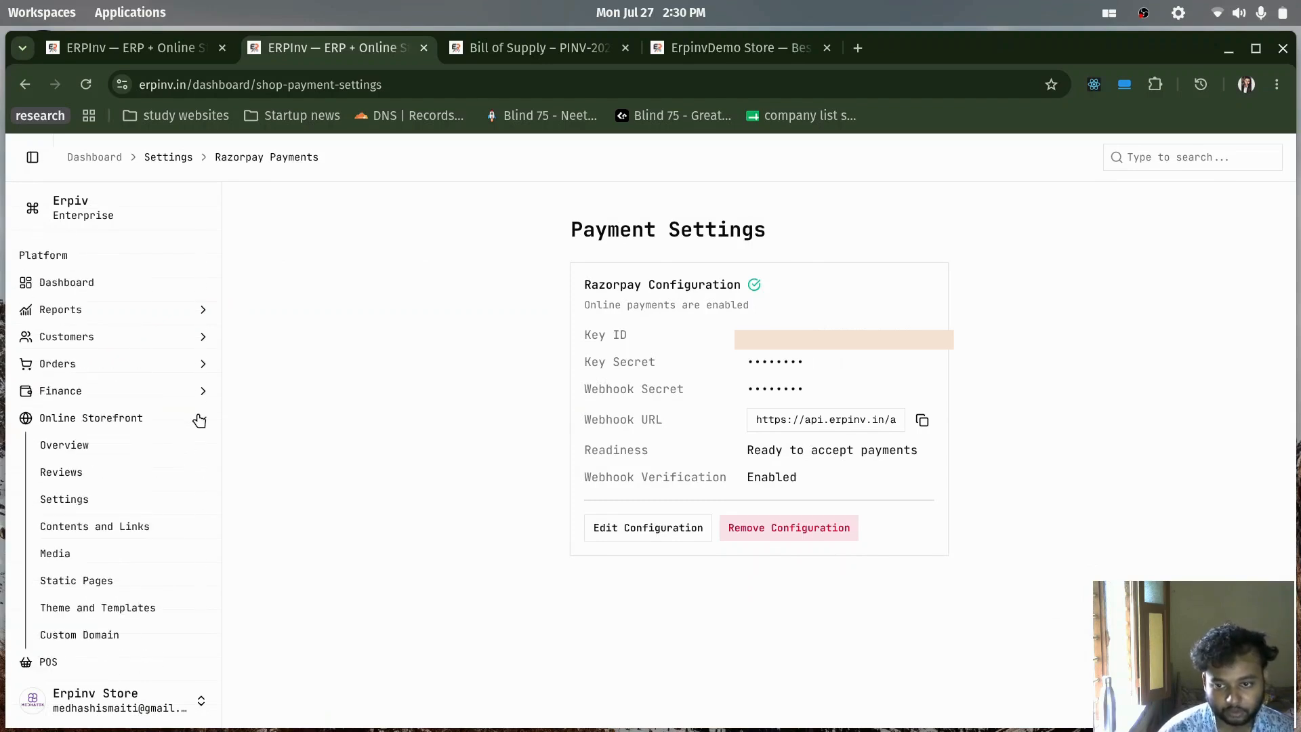
{"action": "left_click", "coordinate": [78, 447]}
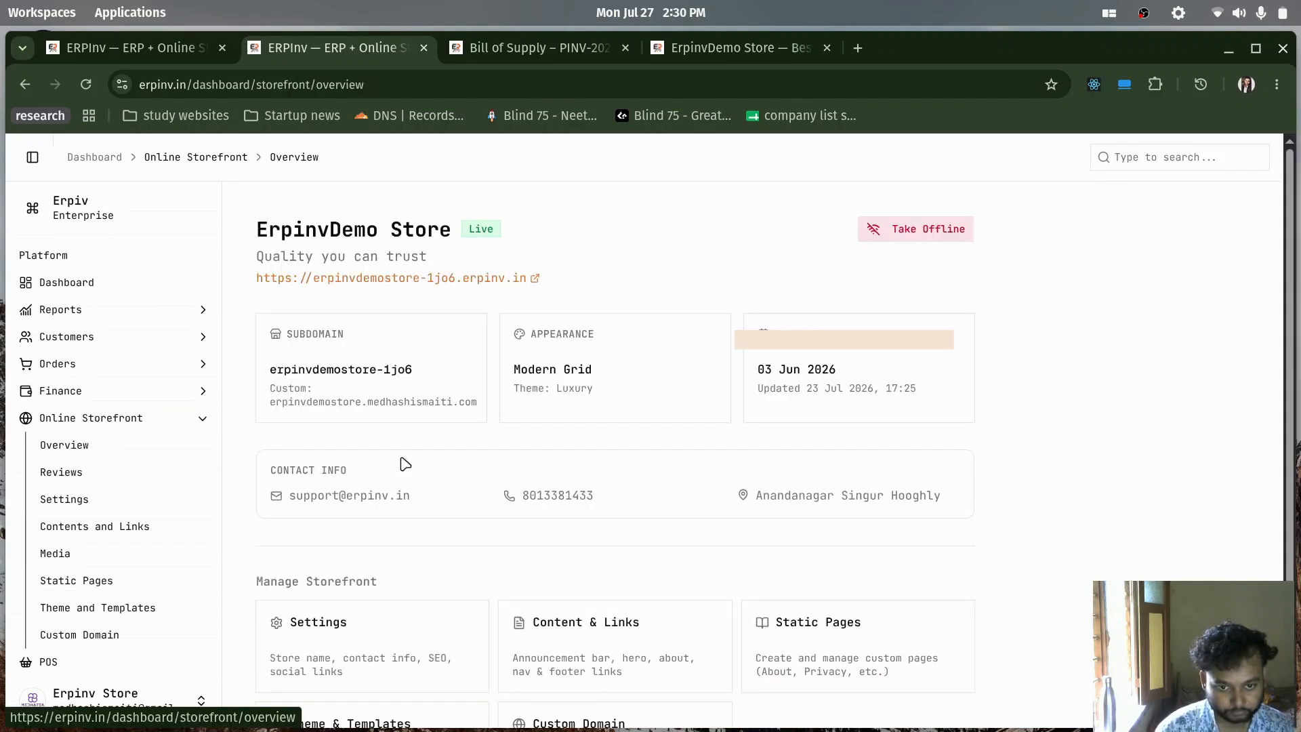
Examine the storefront's overview details, contact info and the Manage Storefront cards
{"action": "scroll", "coordinate": [406, 462], "scroll_direction": "down", "scroll_amount": 2}
{"action": "scroll", "coordinate": [454, 464], "scroll_direction": "up", "scroll_amount": 2}
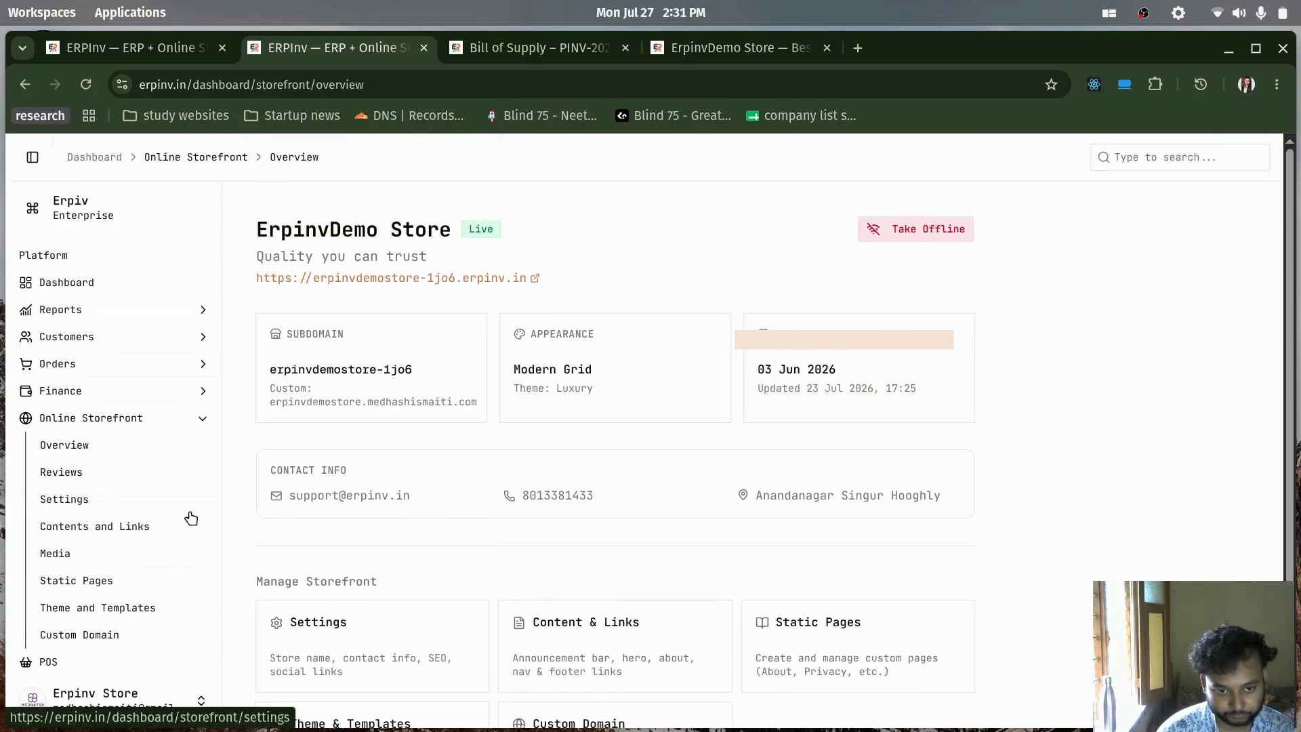
{"action": "scroll", "coordinate": [413, 510], "scroll_direction": "down", "scroll_amount": 2}
{"action": "scroll", "coordinate": [485, 476], "scroll_direction": "up", "scroll_amount": 2}
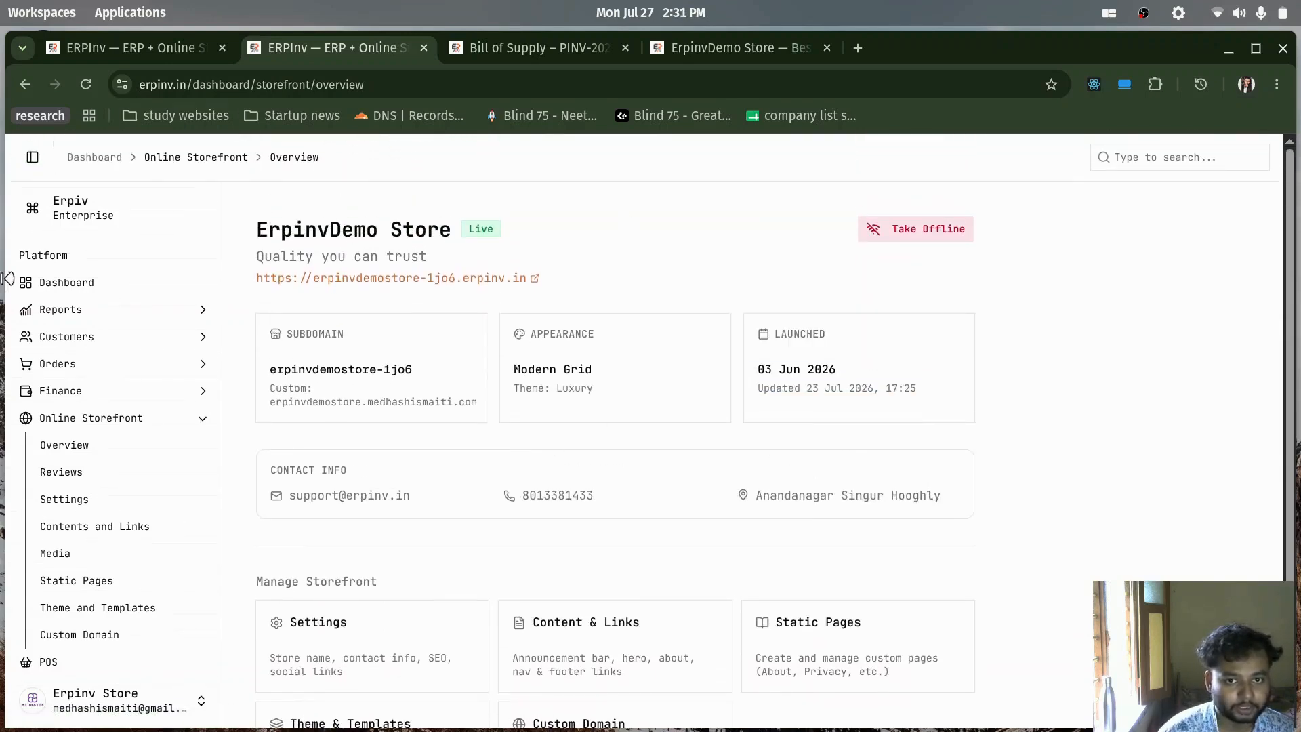
{"action": "scroll", "coordinate": [554, 481], "scroll_direction": "down", "scroll_amount": 2}
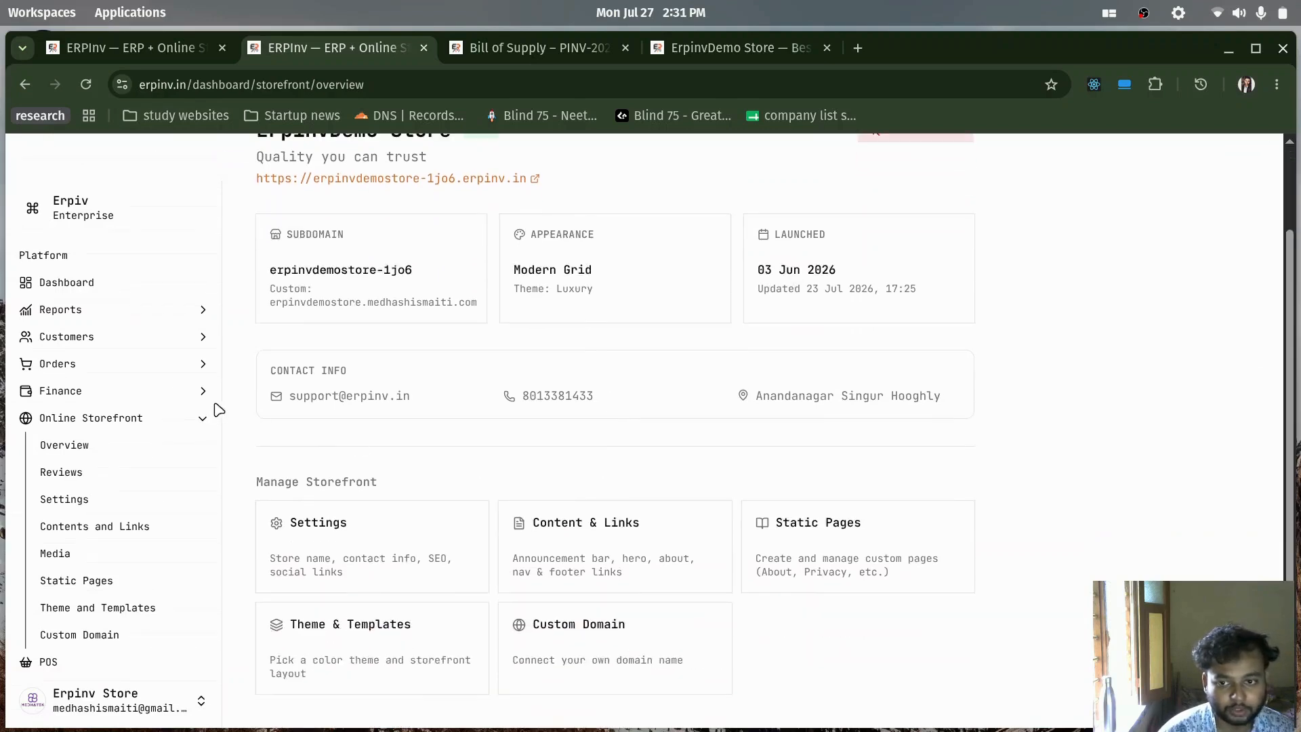
Collapse the Online Storefront group and open the POS screen
{"action": "left_click", "coordinate": [207, 424]}
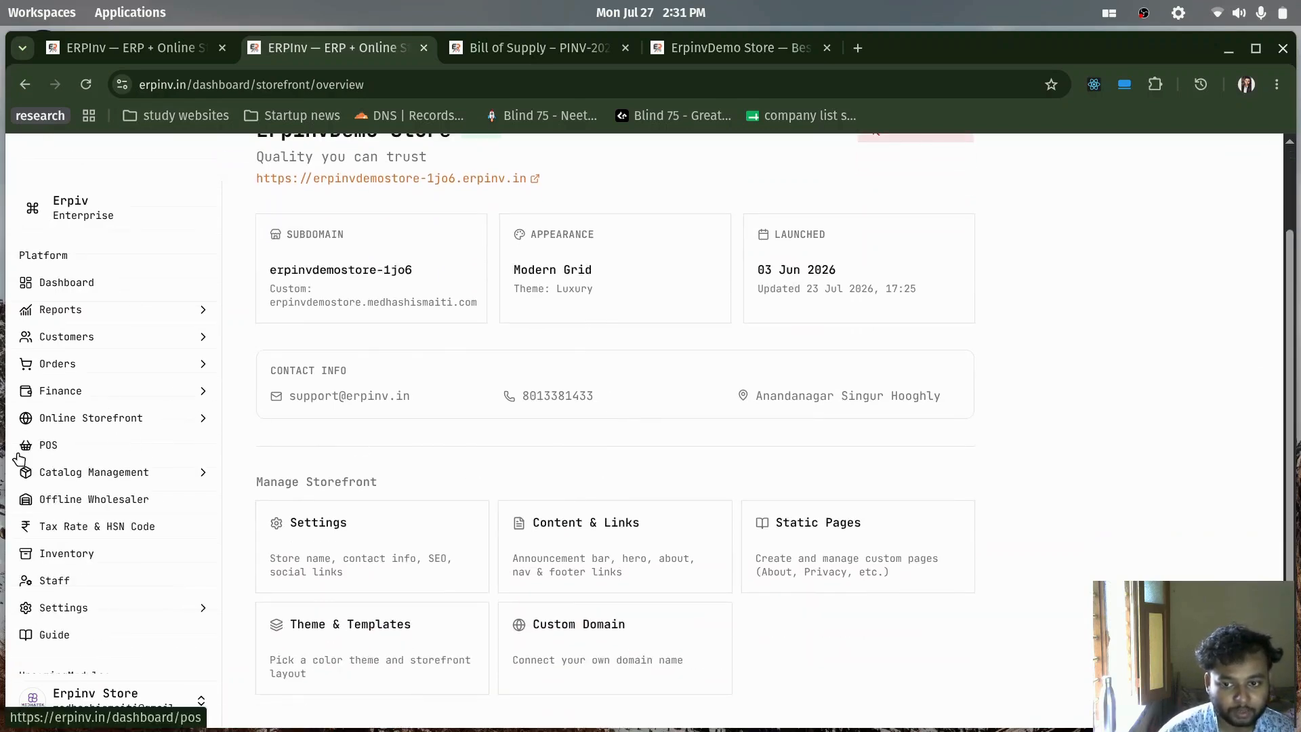
{"action": "left_click", "coordinate": [48, 447]}
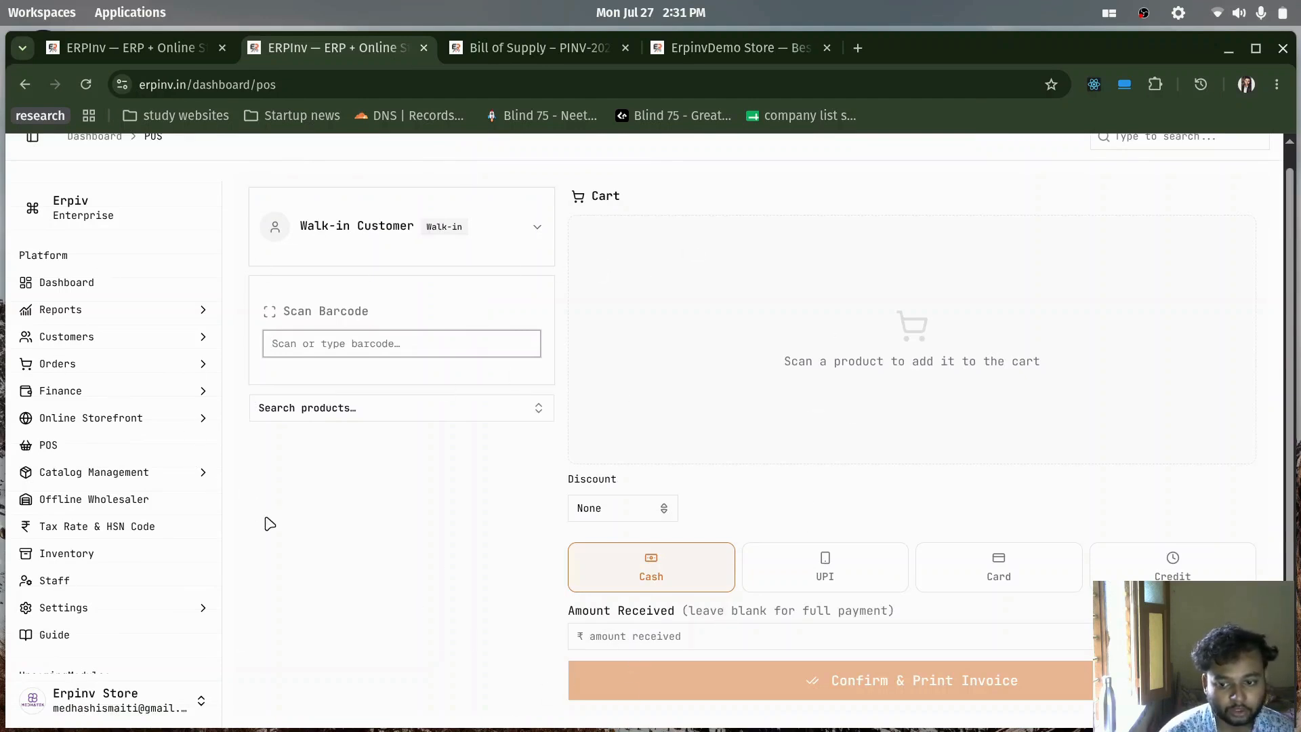
Open the Support and Feedback page and highlight the support e-mail address under Email us
{"action": "scroll", "coordinate": [151, 583], "scroll_direction": "down", "scroll_amount": 2}
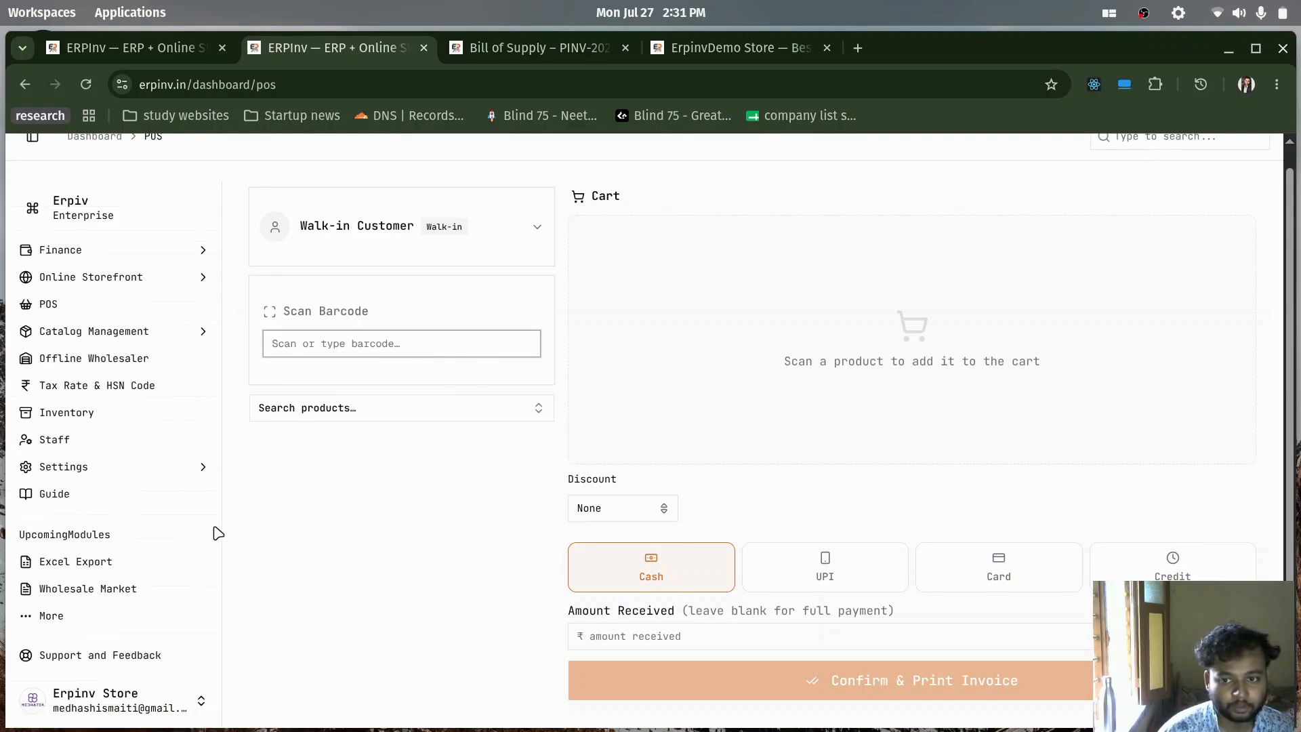
{"action": "left_click", "coordinate": [119, 655]}
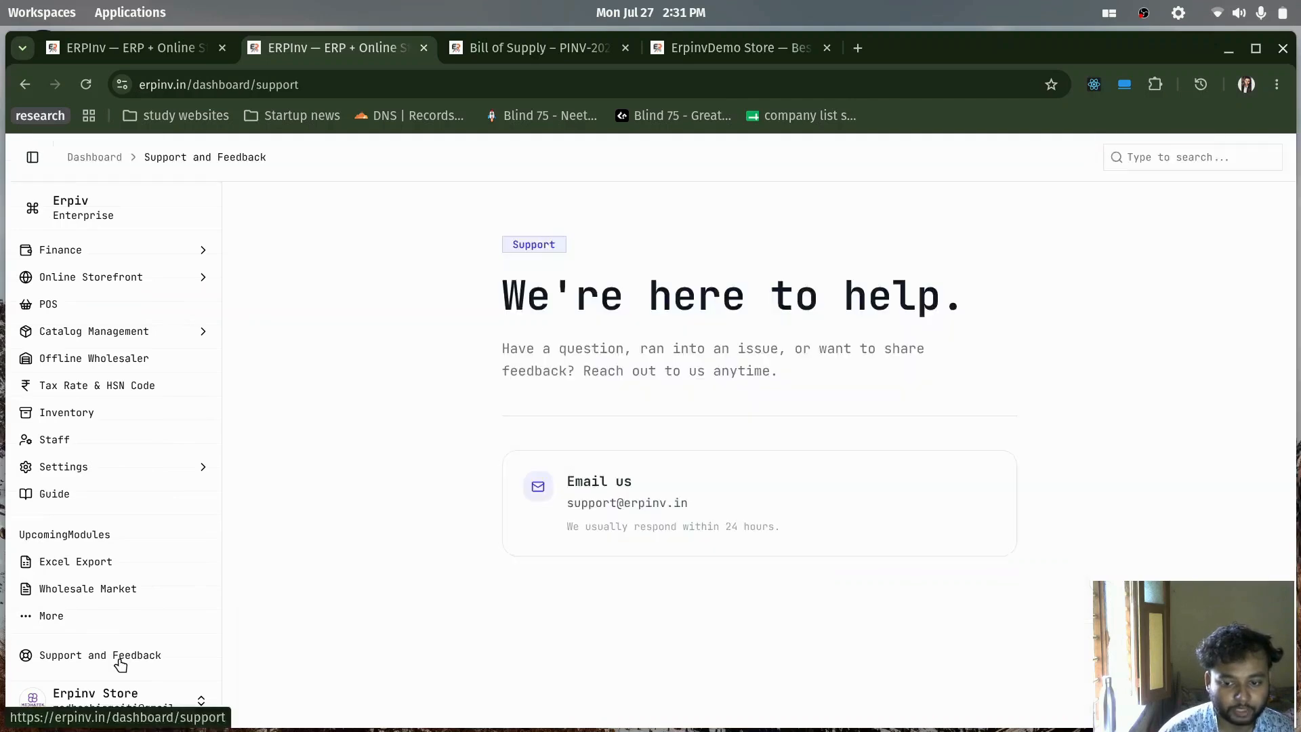
{"action": "left_click_drag", "start_coordinate": [568, 506], "coordinate": [723, 518]}
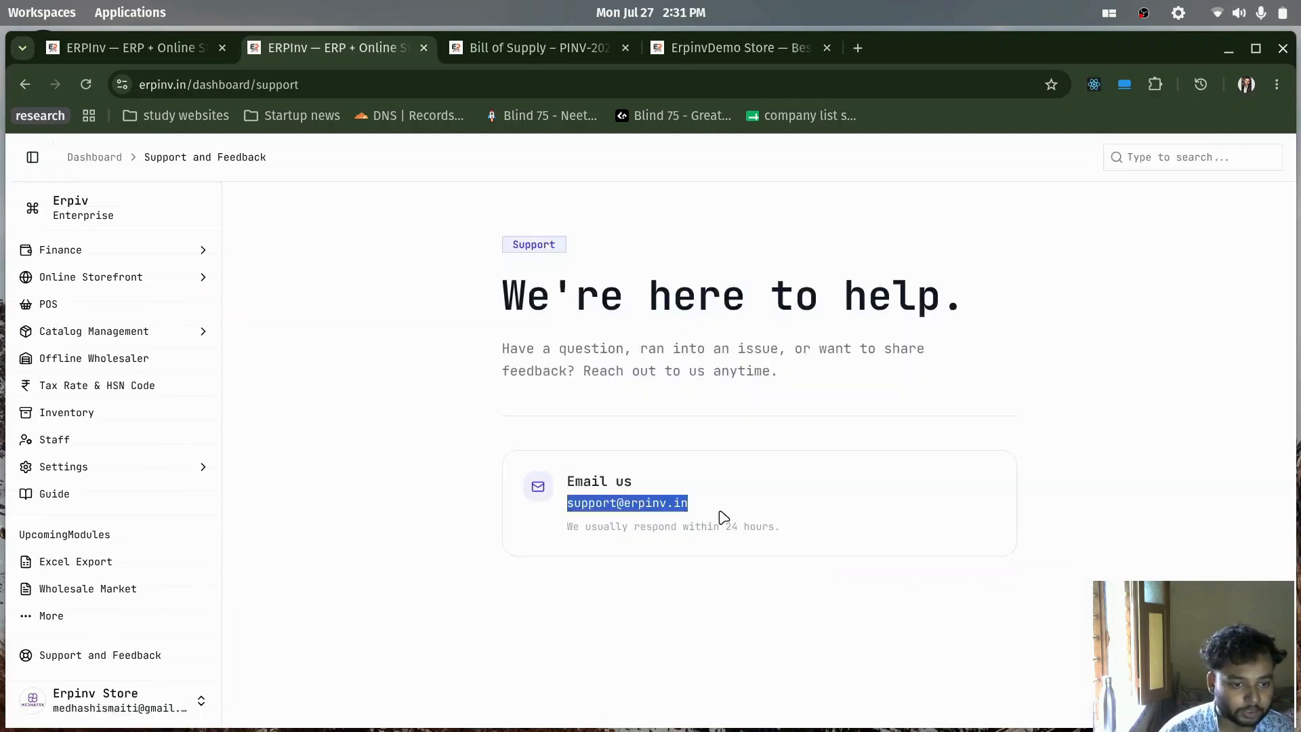
{"action": "left_click", "coordinate": [360, 518]}
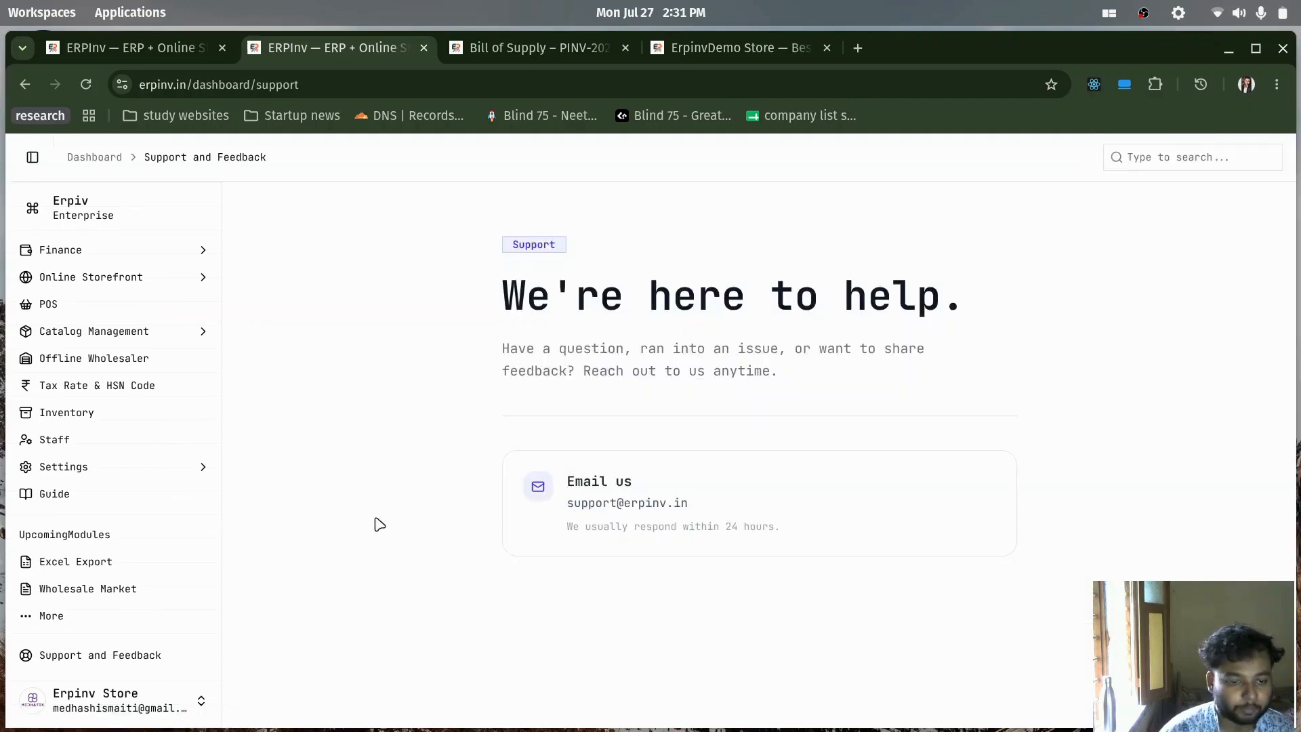
{"action": "left_click_drag", "start_coordinate": [572, 506], "coordinate": [693, 515]}
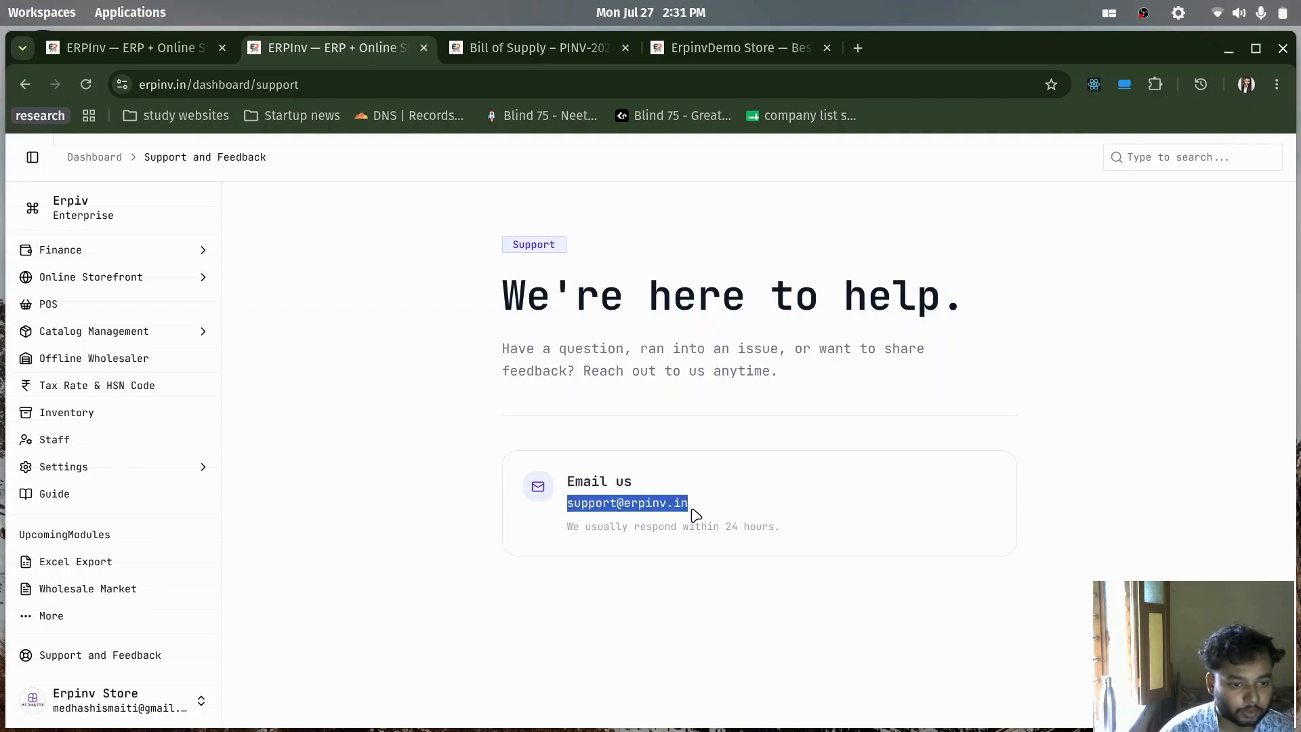
{"action": "left_click", "coordinate": [404, 504]}
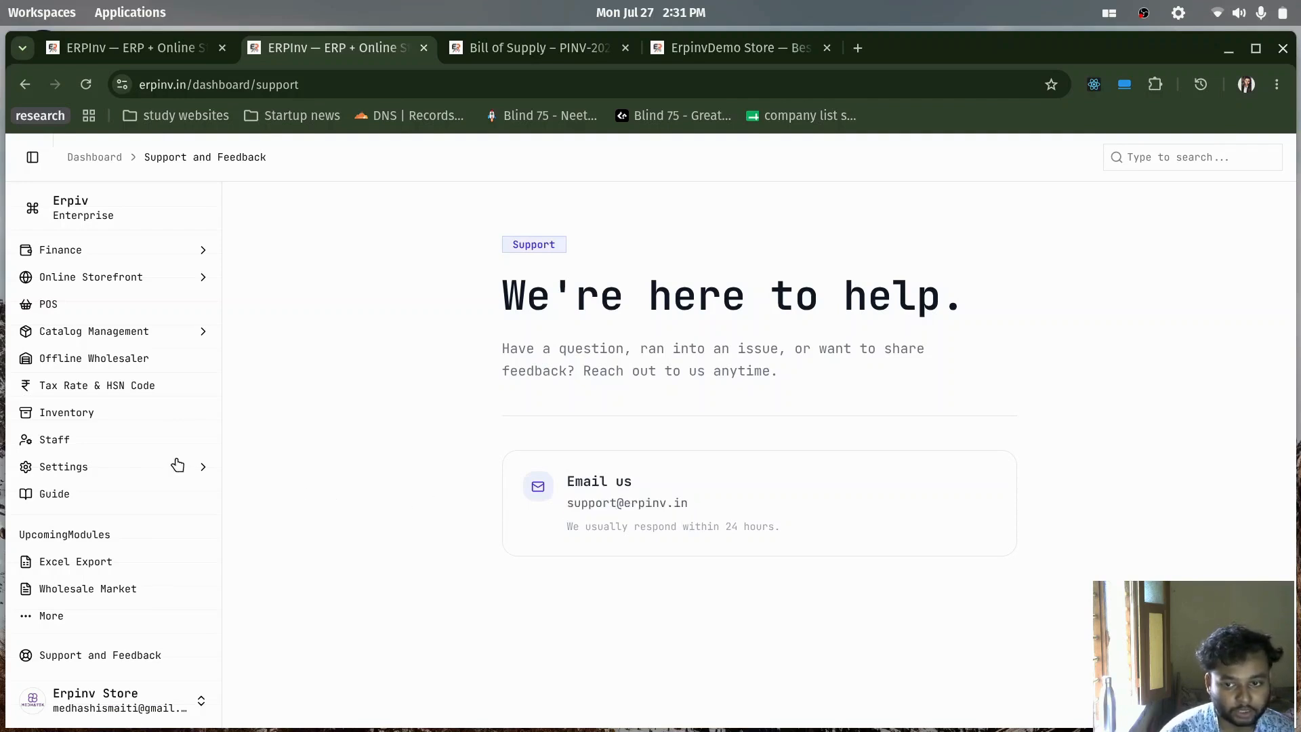
Expand the Orders, Customers and Reports groups to show their pages
{"action": "scroll", "coordinate": [172, 434], "scroll_direction": "up", "scroll_amount": 3}
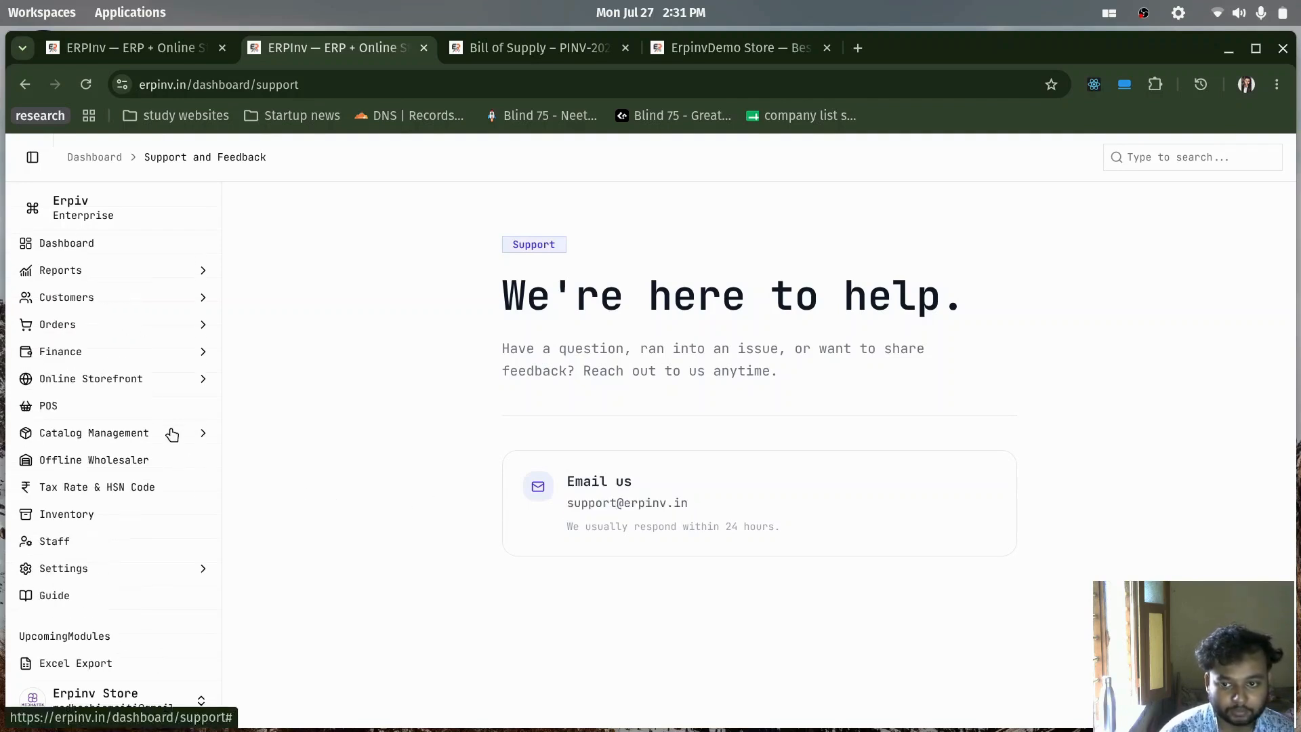
{"action": "left_click", "coordinate": [201, 381]}
{"action": "left_click", "coordinate": [202, 390]}
{"action": "left_click", "coordinate": [202, 363]}
{"action": "left_click", "coordinate": [202, 337]}
{"action": "left_click", "coordinate": [201, 313]}
Open the Dashboard and view its overview down to Pipeline Snapshot, Outstanding Dues and Inventory Alerts
{"action": "left_click", "coordinate": [99, 282]}
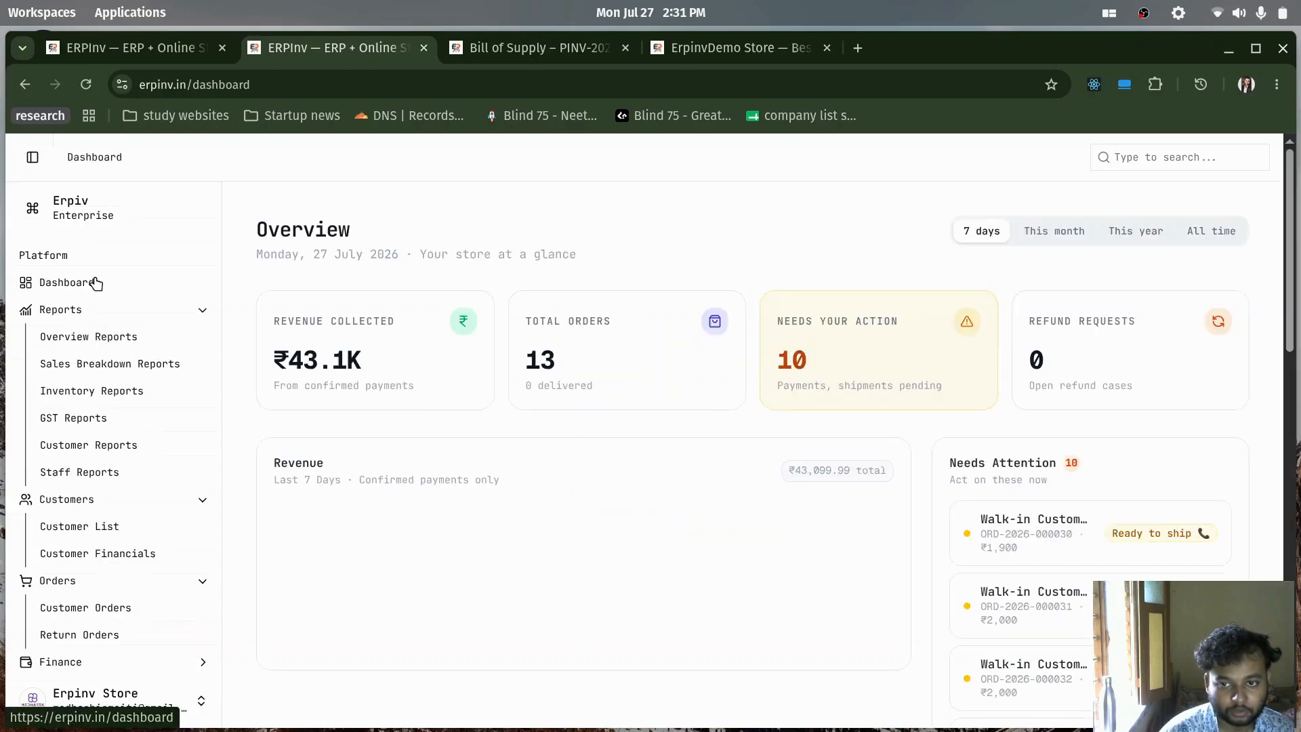
{"action": "scroll", "coordinate": [723, 443], "scroll_direction": "down", "scroll_amount": 5}
{"action": "scroll", "coordinate": [723, 443], "scroll_direction": "down", "scroll_amount": 10}
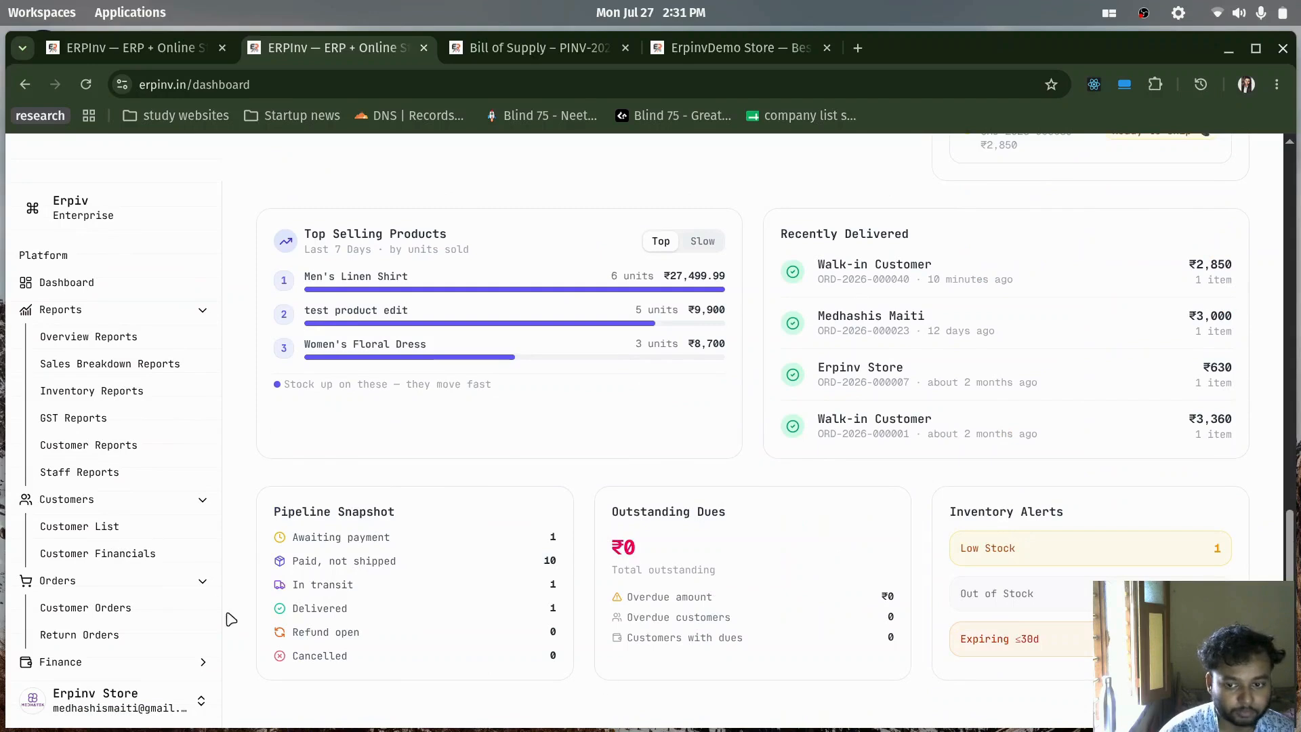
Collapse the Reports, Customers and Orders groups
{"action": "left_click", "coordinate": [202, 310]}
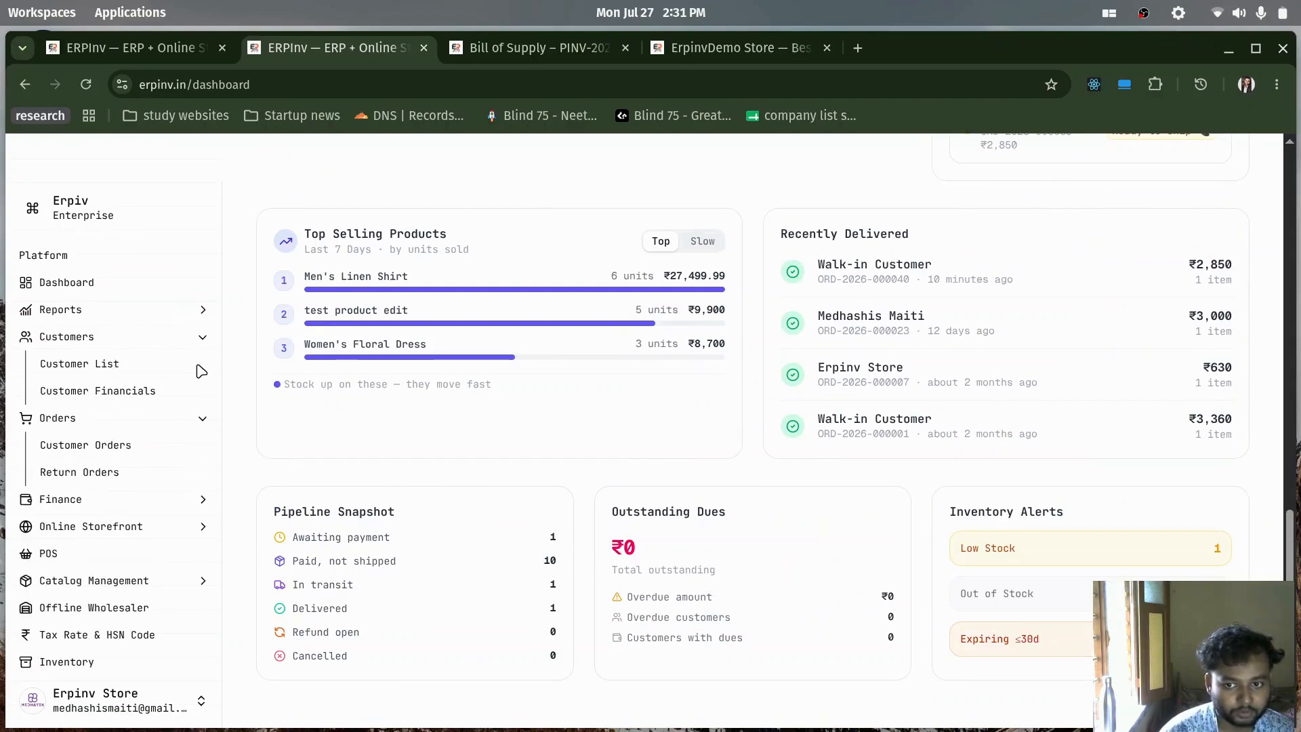
{"action": "left_click", "coordinate": [202, 337]}
{"action": "left_click", "coordinate": [203, 364]}
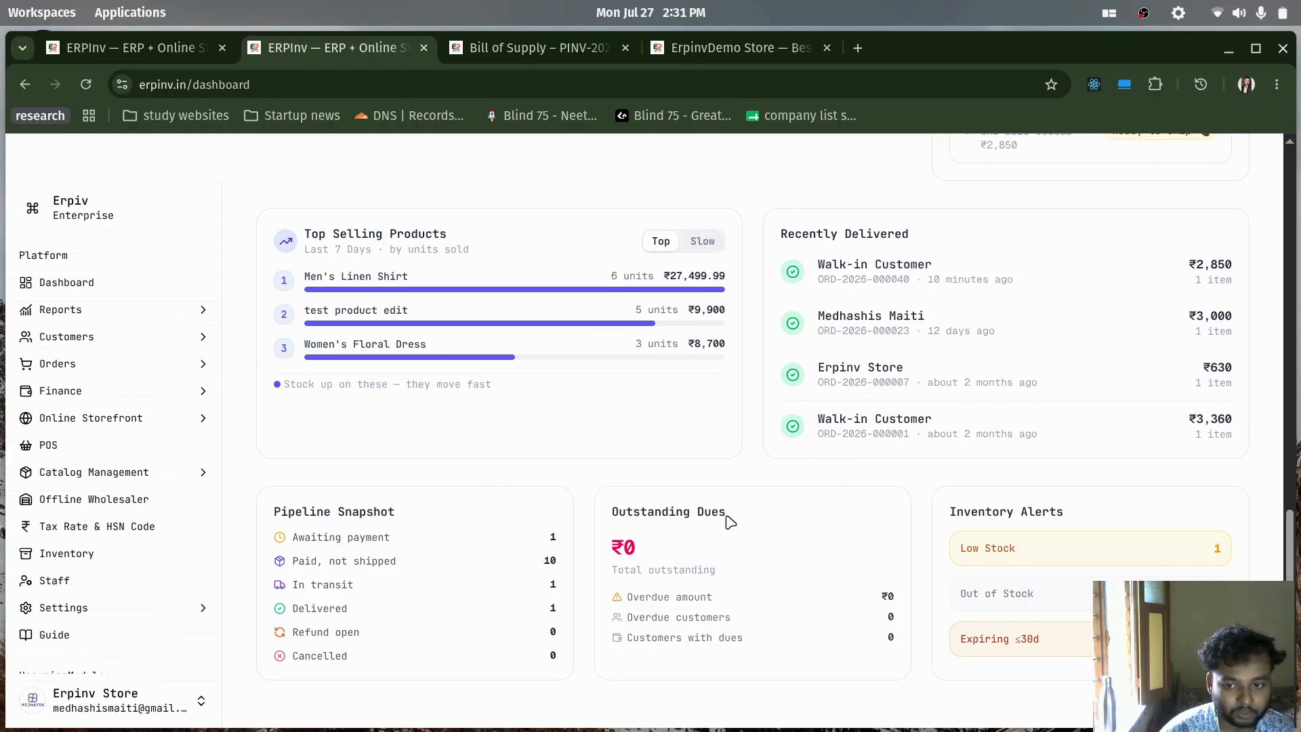
Open Staff Management and view the Add Staff Member form and its Role options, closing it without adding anyone
{"action": "scroll", "coordinate": [169, 517], "scroll_direction": "down", "scroll_amount": 3}
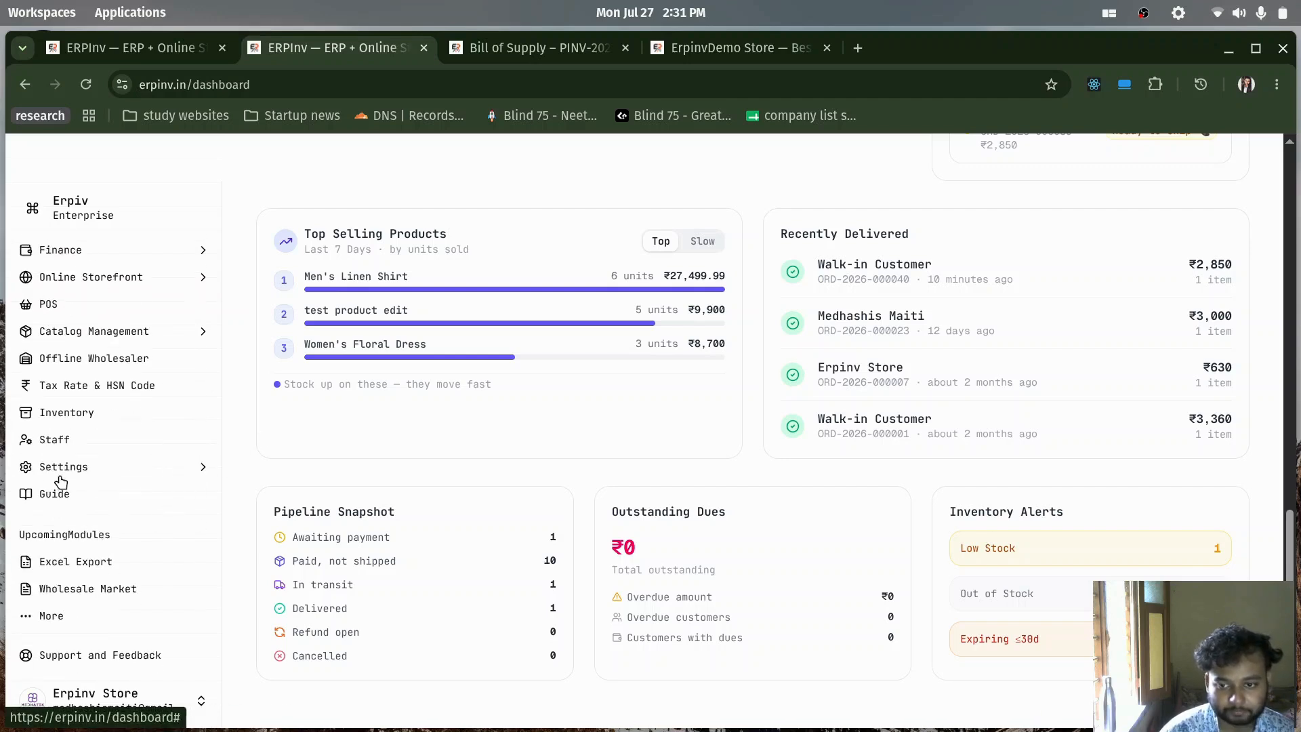
{"action": "left_click", "coordinate": [55, 439]}
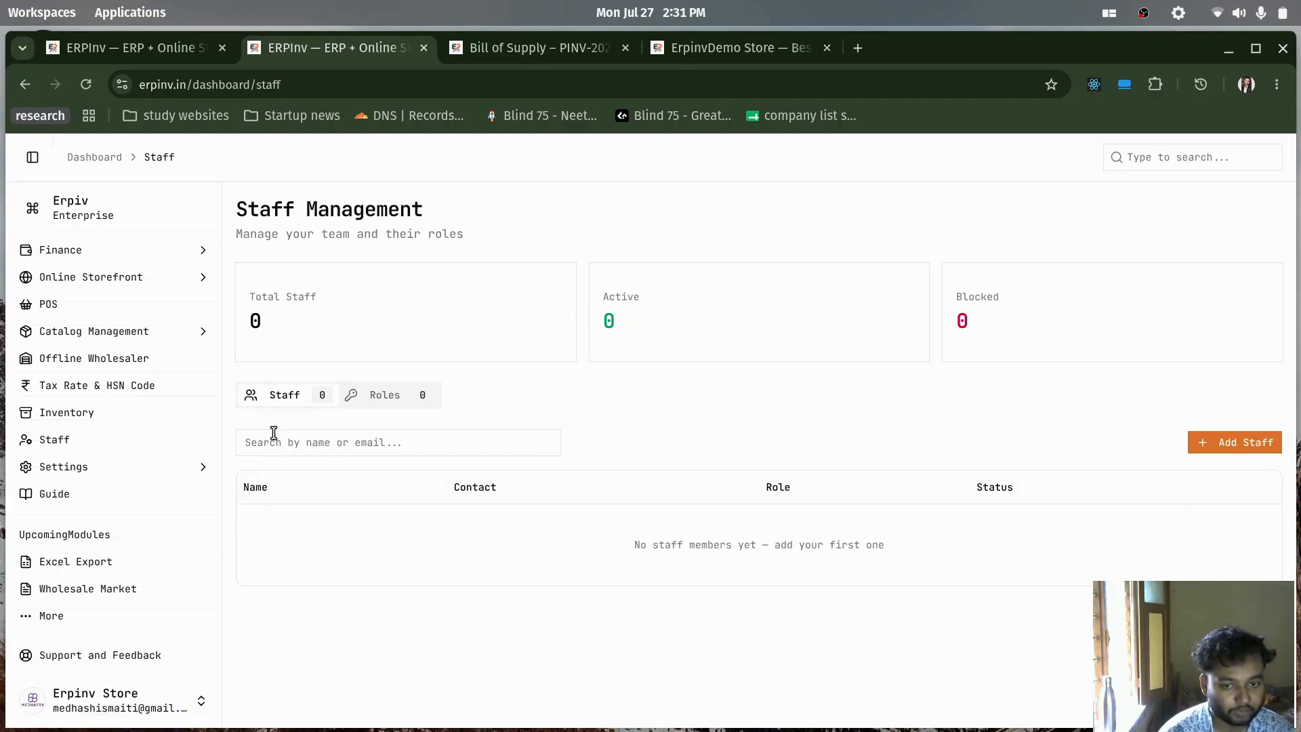
{"action": "left_click", "coordinate": [1247, 442]}
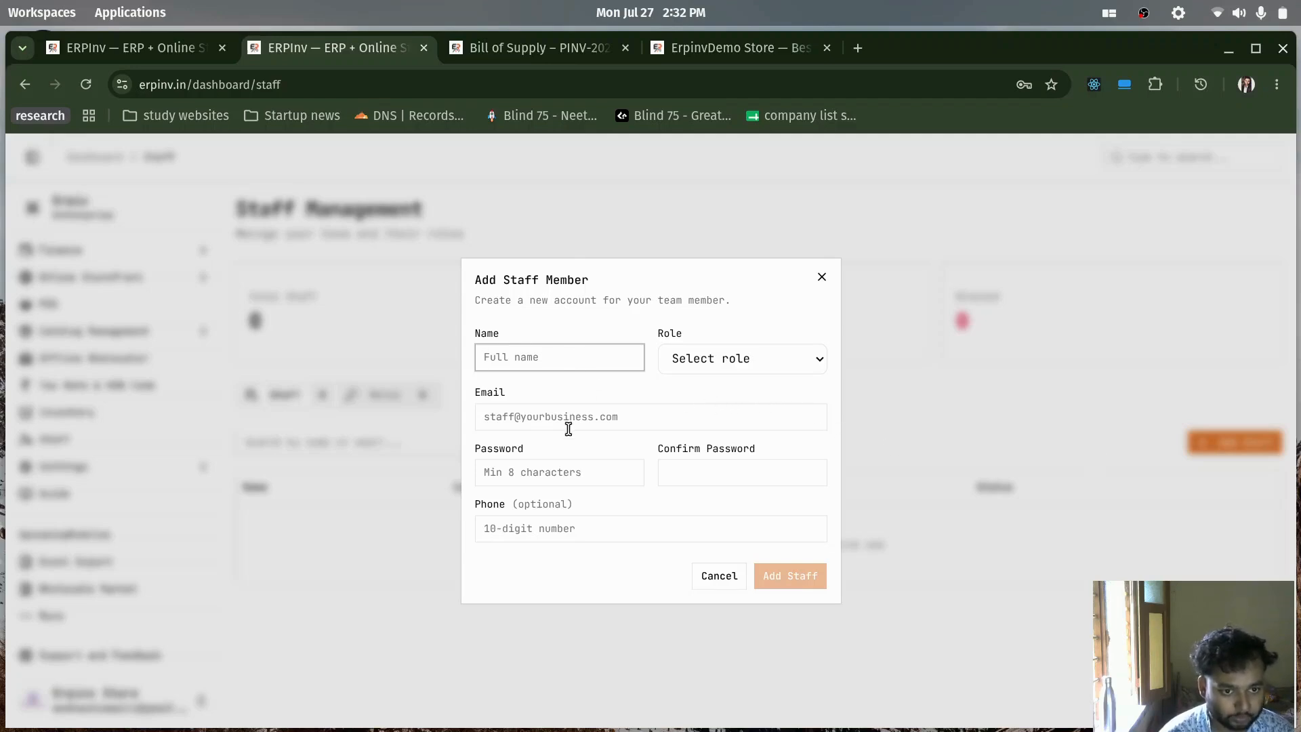
{"action": "left_click", "coordinate": [810, 362]}
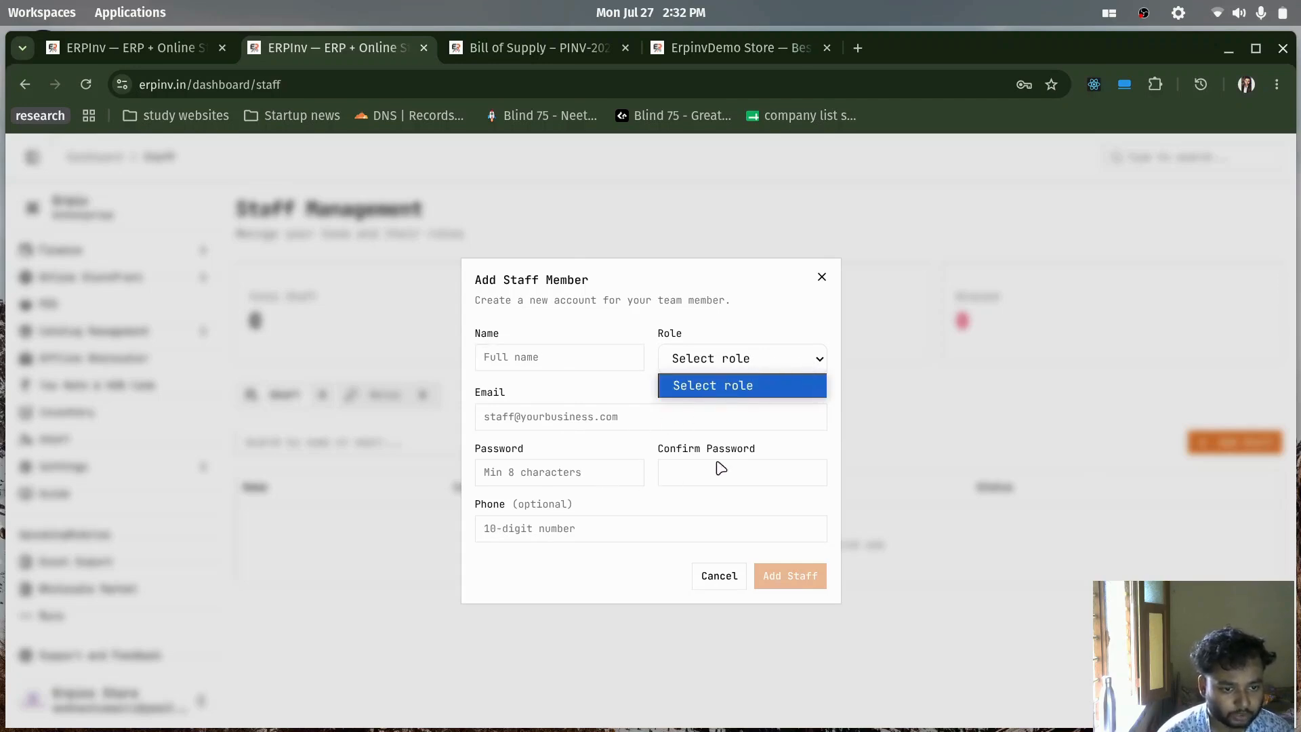
{"action": "left_click", "coordinate": [824, 281]}
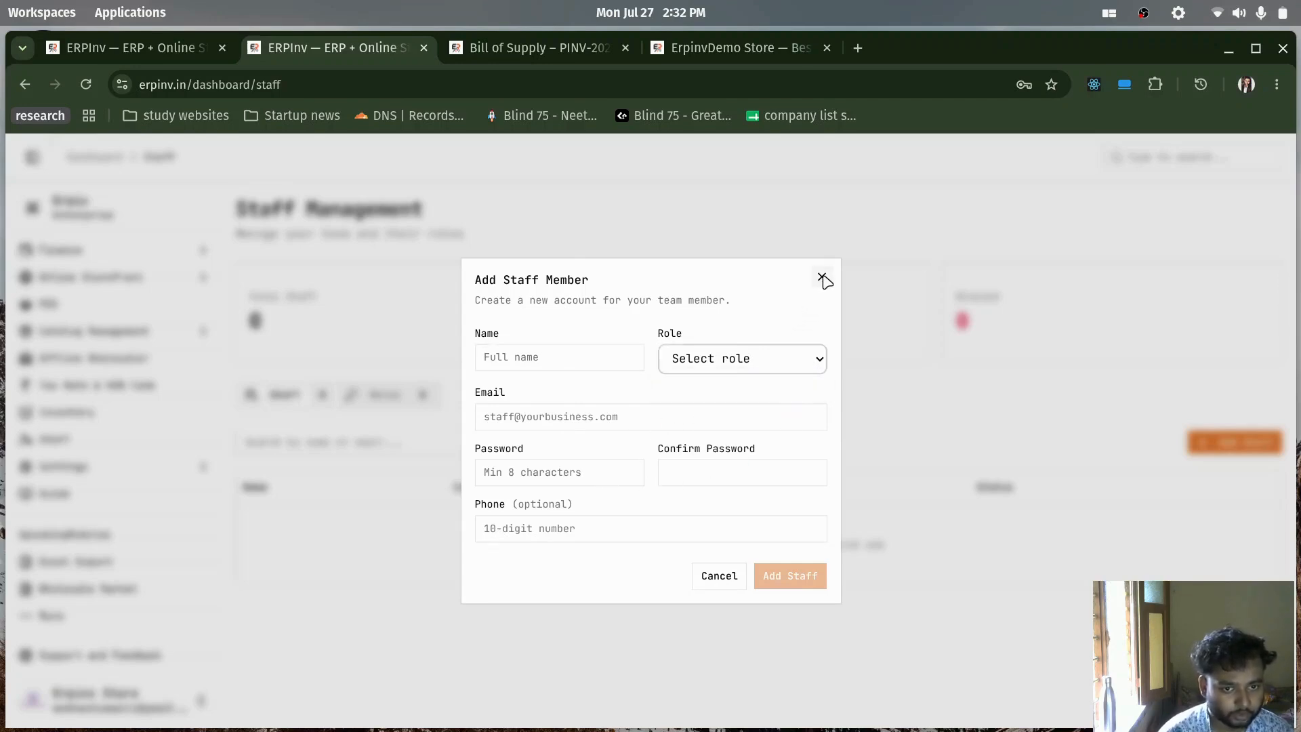
{"action": "left_click", "coordinate": [822, 279]}
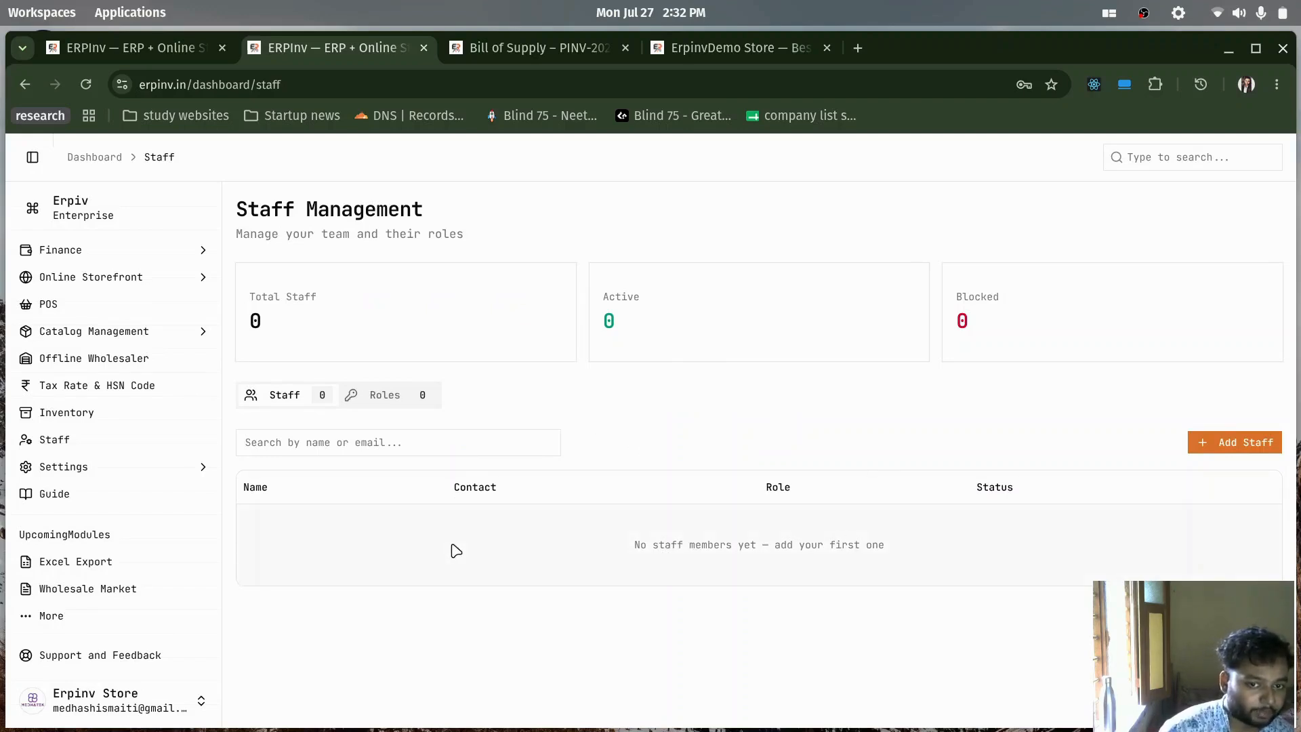
Open the Inventory page, highlight its heading, and switch to the POS screen
{"action": "left_click", "coordinate": [84, 413]}
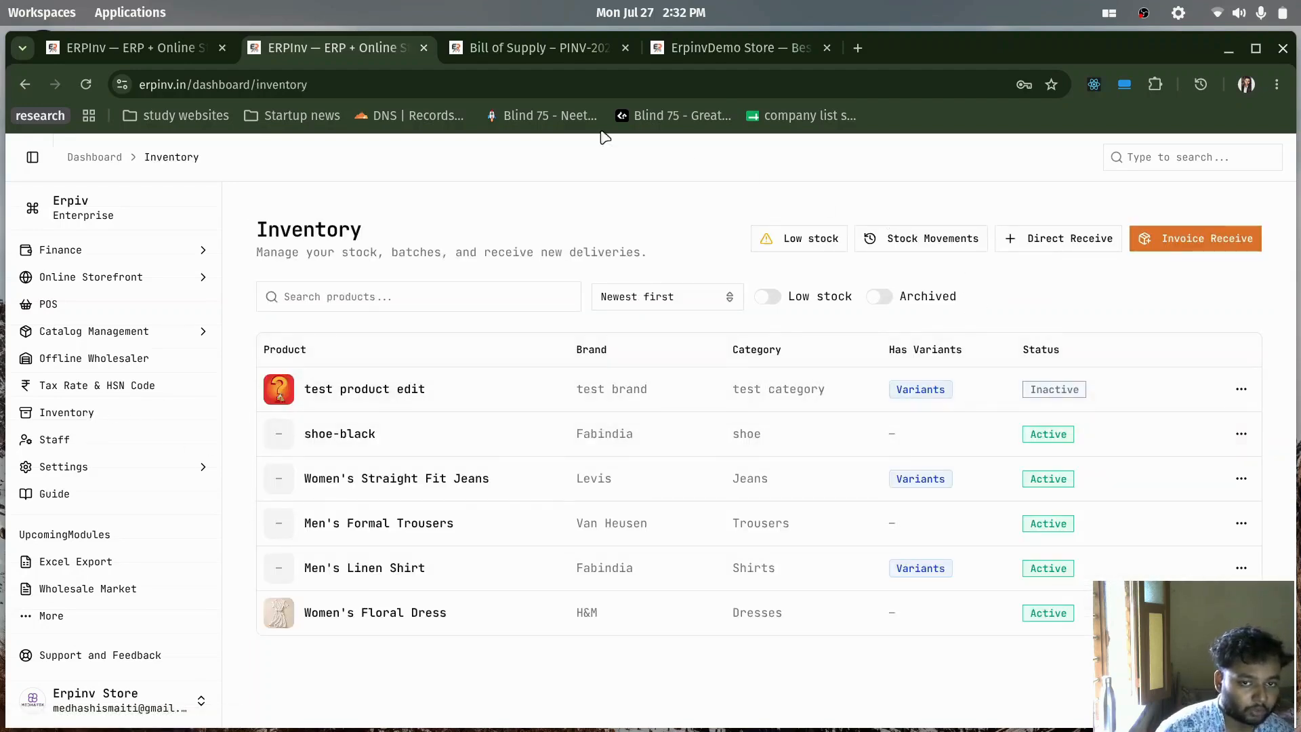
{"action": "double_click", "coordinate": [273, 235]}
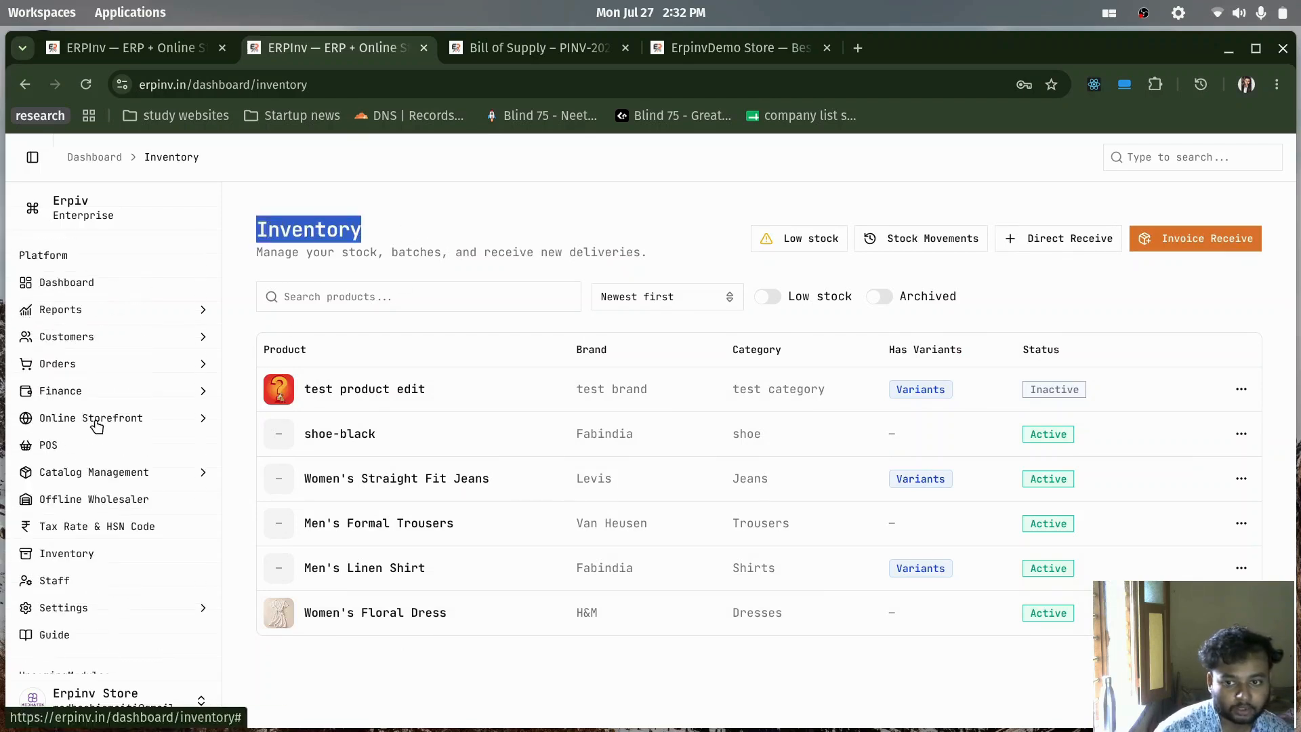
{"action": "left_click", "coordinate": [45, 445]}
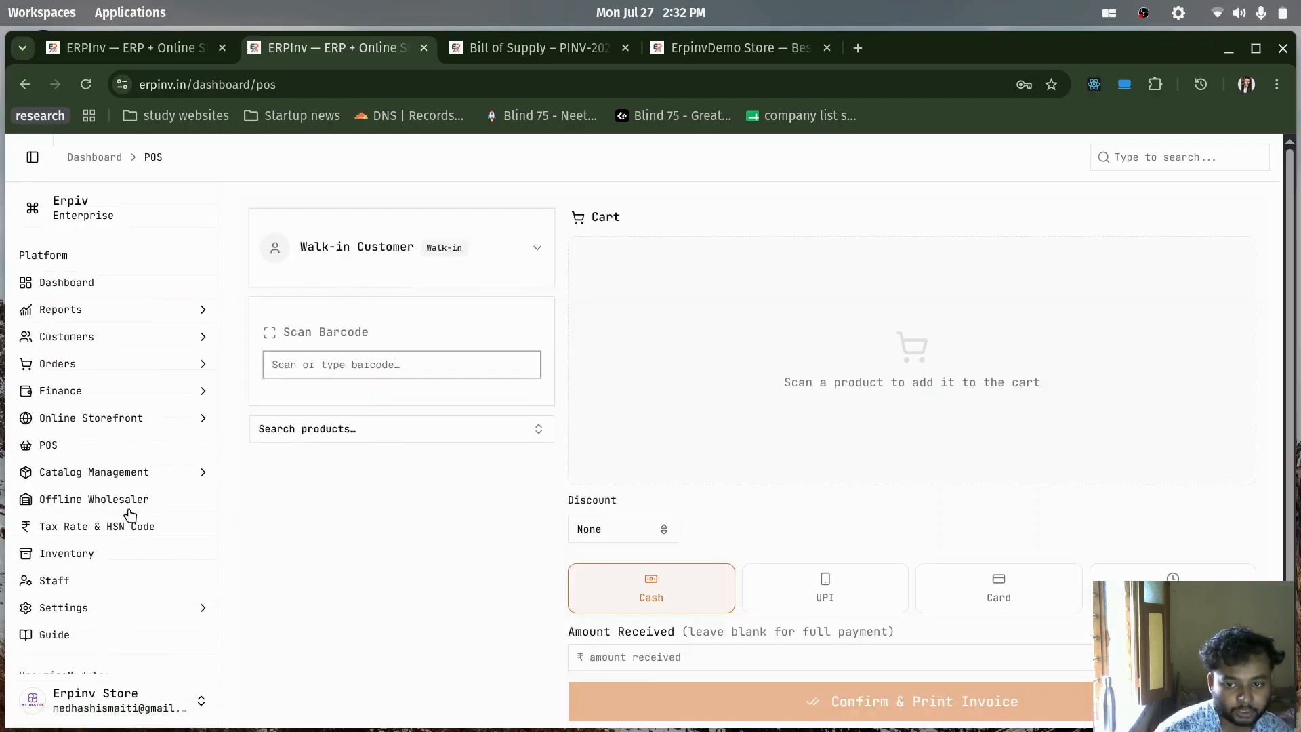
Open Overview Reports from the Reports group, and switch to Staff Management
{"action": "left_click", "coordinate": [196, 312]}
{"action": "left_click", "coordinate": [100, 338]}
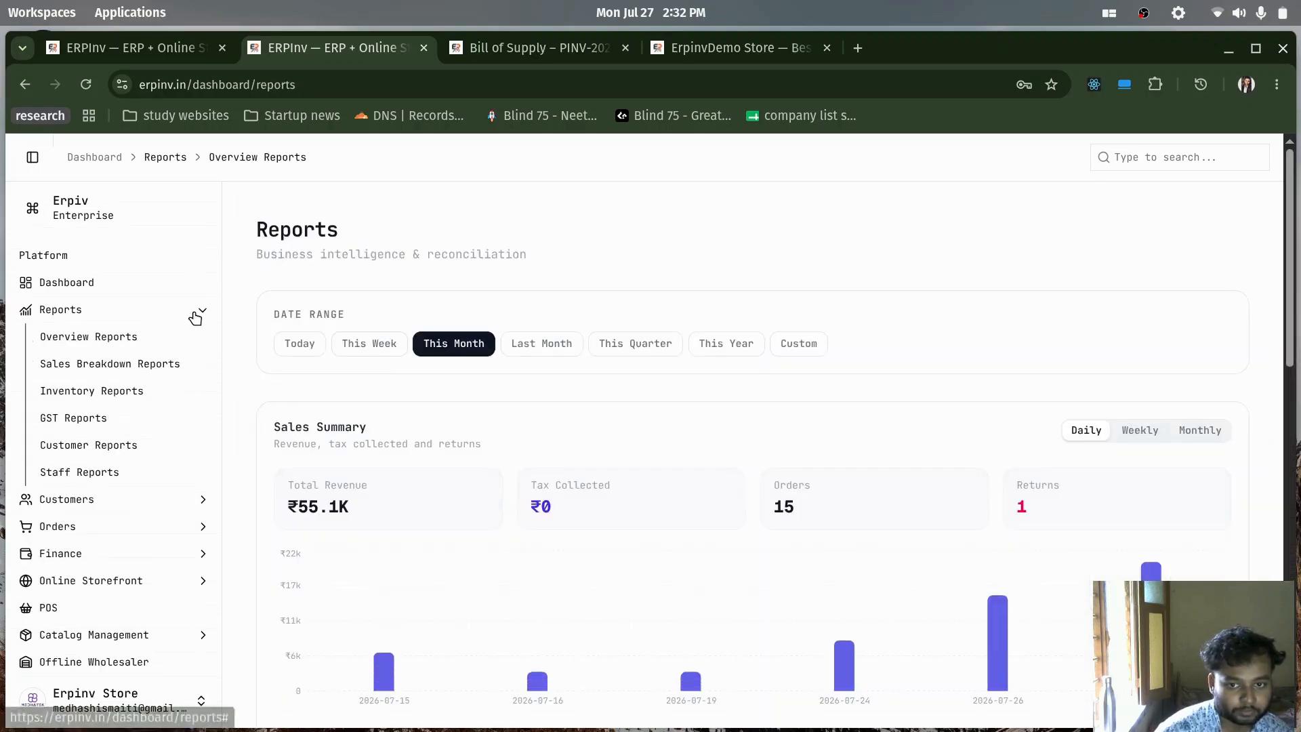
{"action": "scroll", "coordinate": [128, 427], "scroll_direction": "down", "scroll_amount": 5}
{"action": "left_click", "coordinate": [66, 446]}
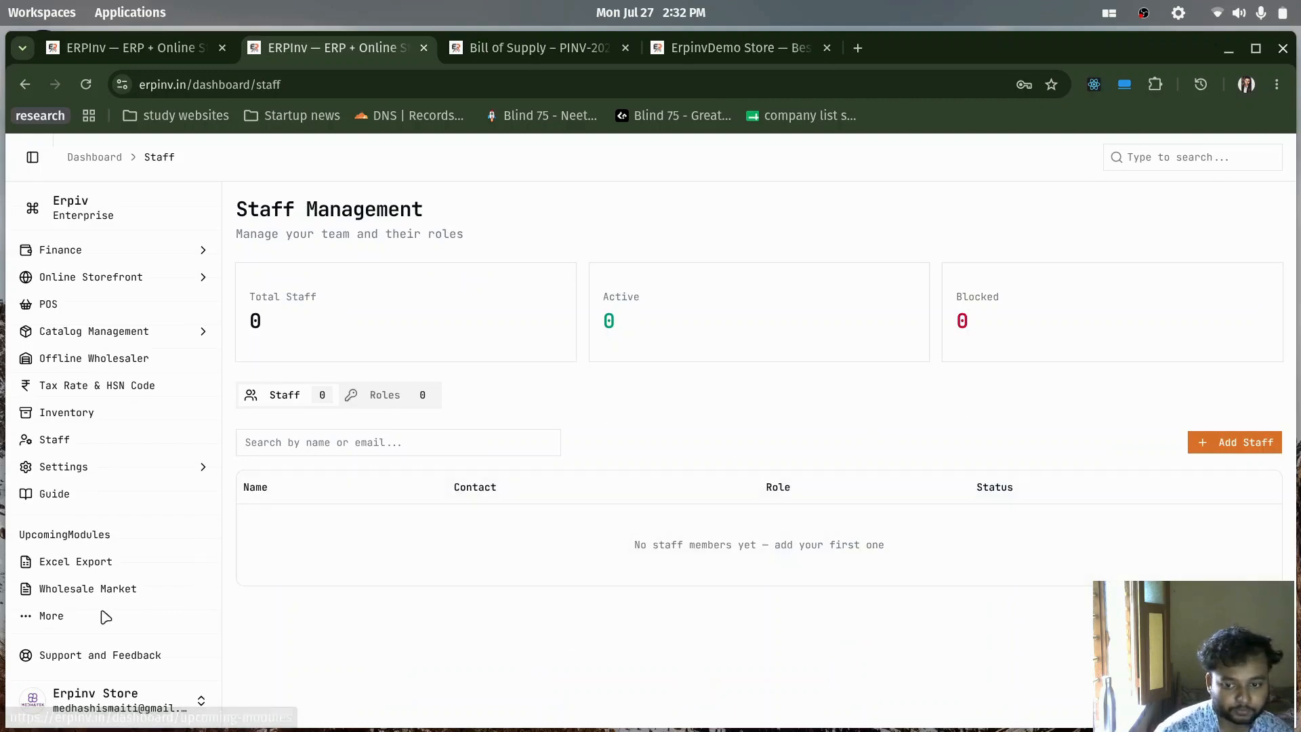
Collapse the Reports group, return to the Dashboard and look over the full module list
{"action": "scroll", "coordinate": [100, 617], "scroll_direction": "up", "scroll_amount": 5}
{"action": "left_click", "coordinate": [203, 309]}
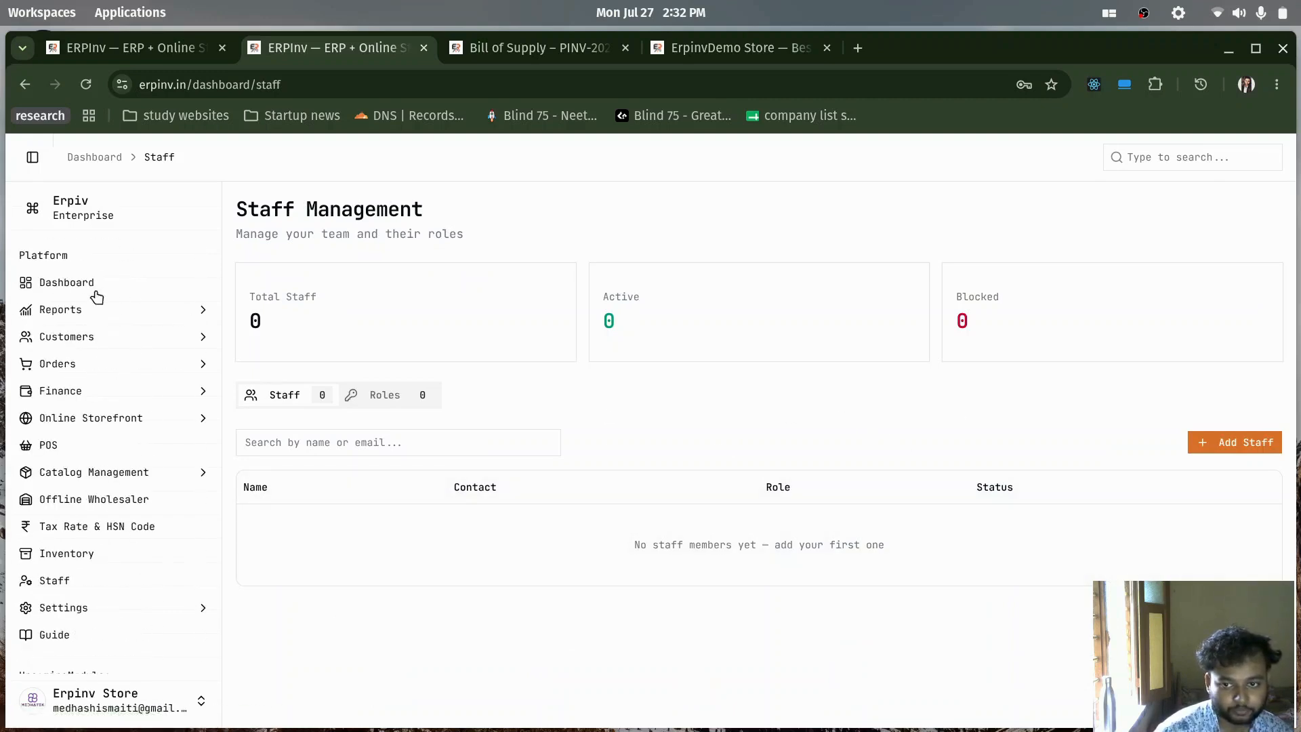
{"action": "left_click", "coordinate": [78, 283]}
{"action": "scroll", "coordinate": [92, 474], "scroll_direction": "down", "scroll_amount": 3}
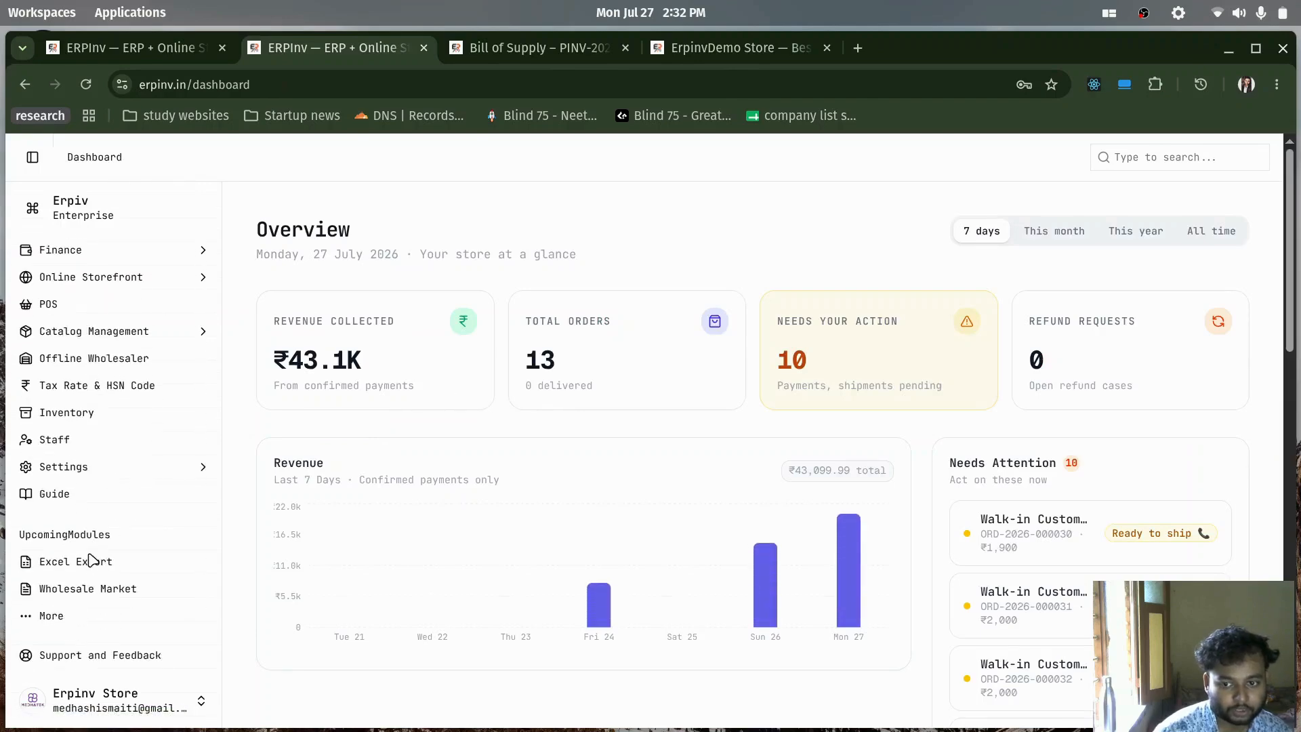
{"action": "scroll", "coordinate": [102, 561], "scroll_direction": "down", "scroll_amount": 4}
{"action": "scroll", "coordinate": [131, 560], "scroll_direction": "up", "scroll_amount": 6}
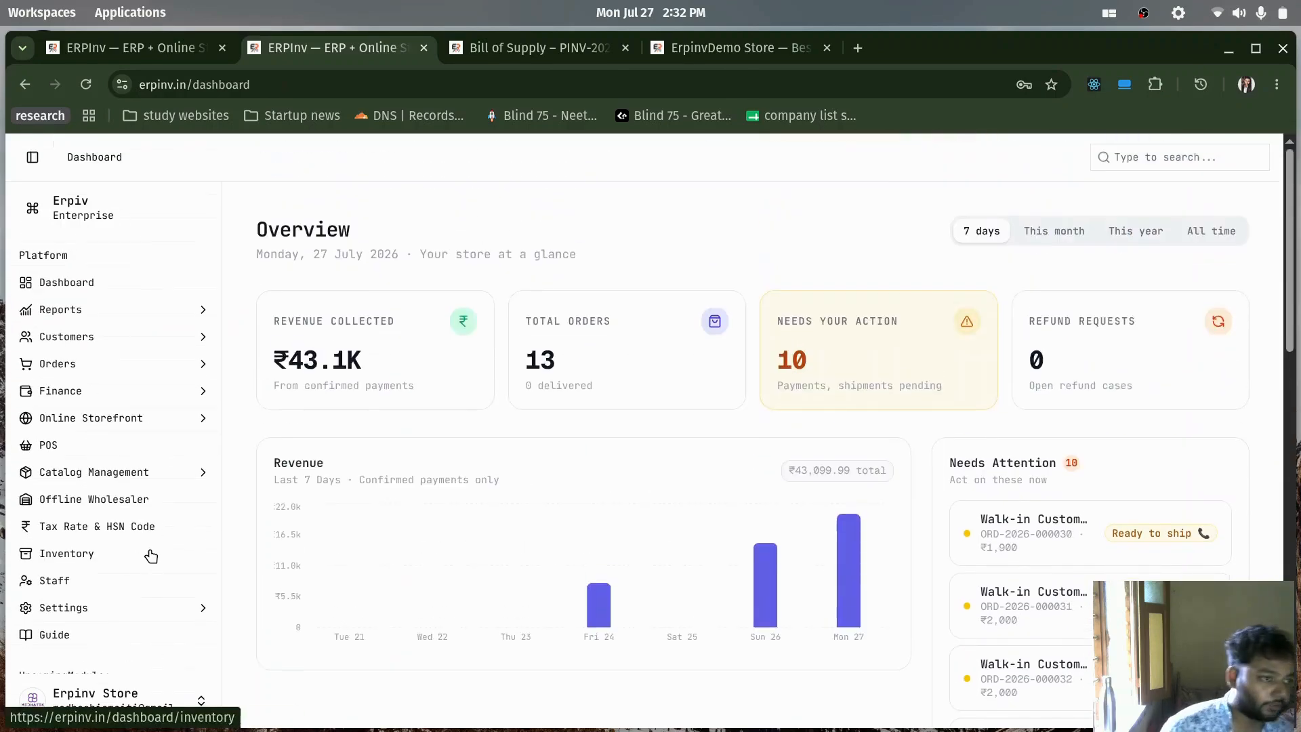